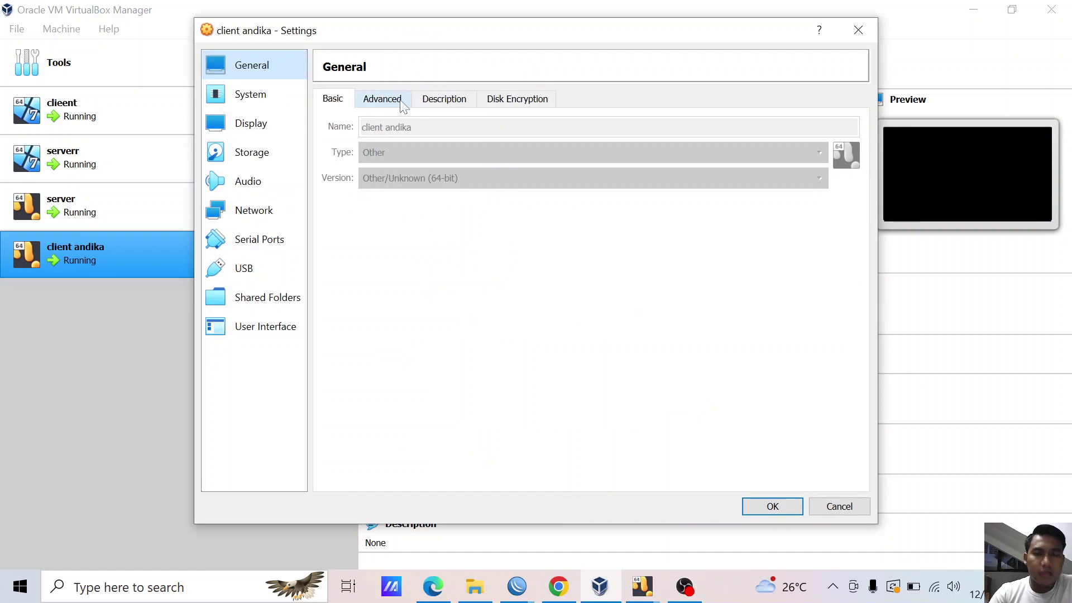
- Check client andika's network adapters, including Adapter 2, then close its settings
{"action": "left_click", "coordinate": [274, 218]}
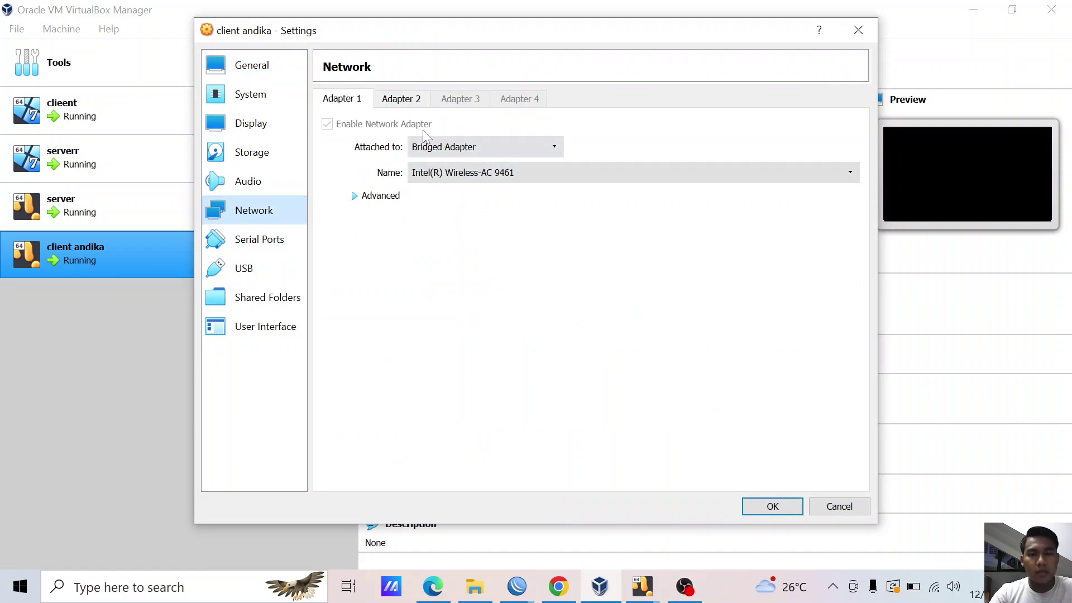
{"action": "left_click", "coordinate": [418, 99]}
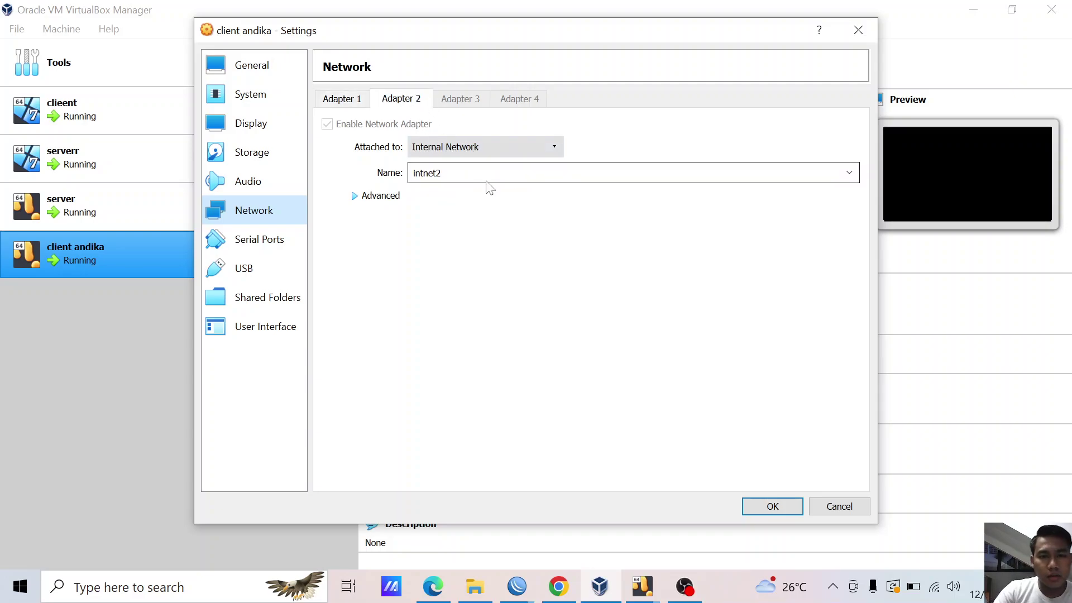
{"action": "left_click", "coordinate": [766, 505]}
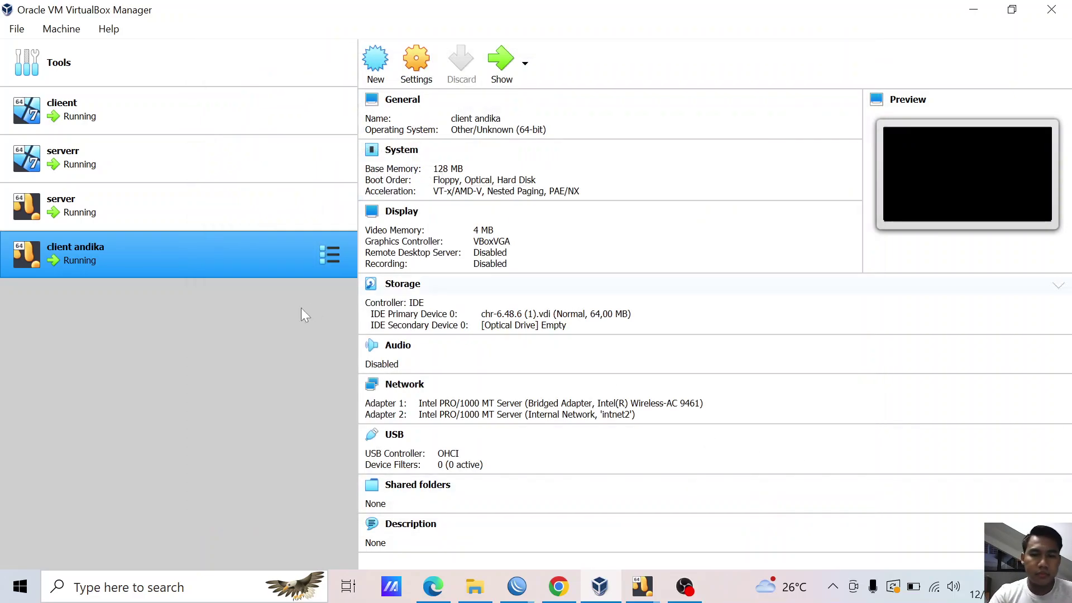
- Review serverr's network adapter settings and close them without changes
{"action": "left_click", "coordinate": [192, 112]}
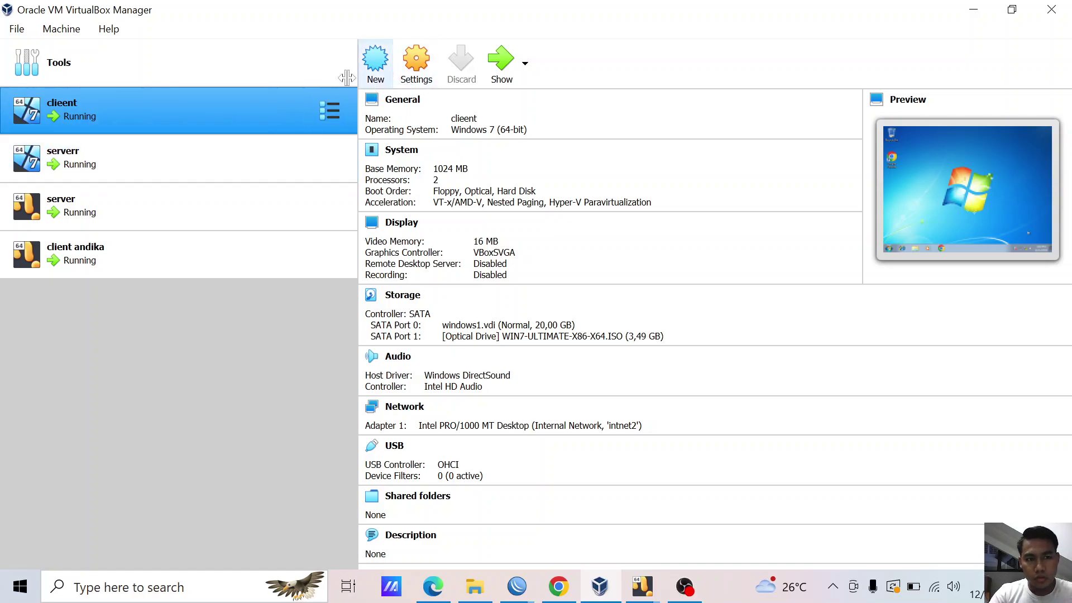
{"action": "left_click", "coordinate": [239, 150]}
{"action": "left_click", "coordinate": [429, 81]}
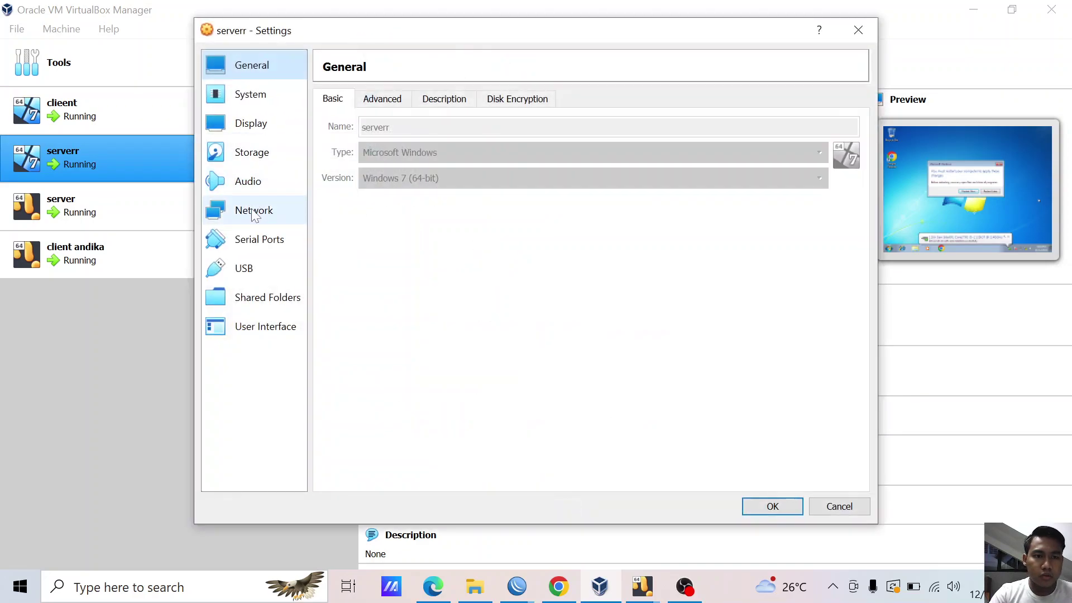
{"action": "left_click", "coordinate": [254, 210]}
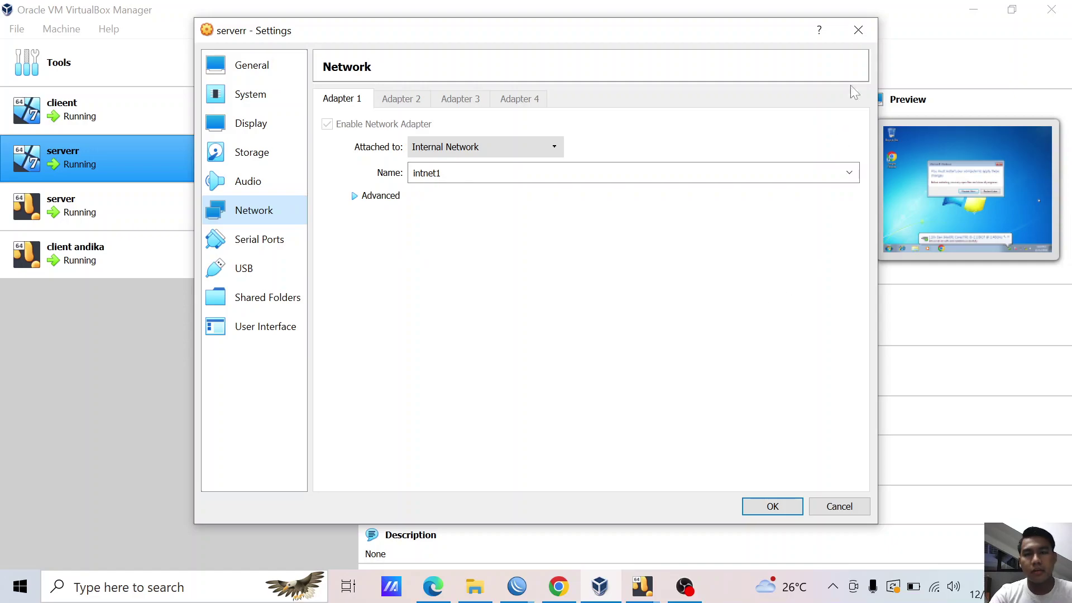
{"action": "left_click", "coordinate": [858, 30]}
- Review cleent's network settings, with Adapter 1 on Internal Network 'intnet2'
{"action": "left_click", "coordinate": [203, 113]}
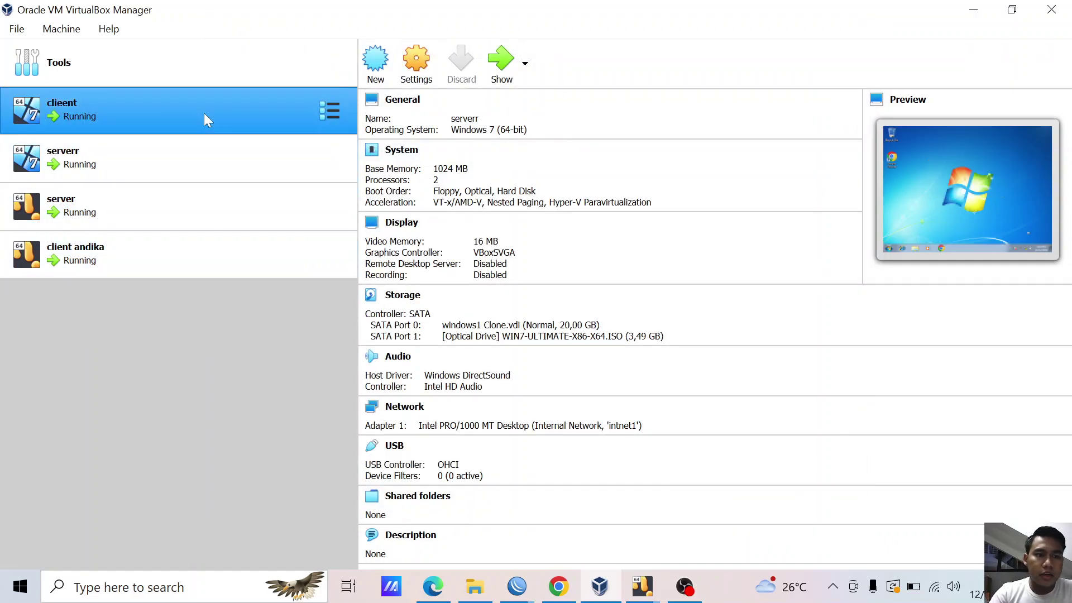
{"action": "left_click", "coordinate": [431, 66]}
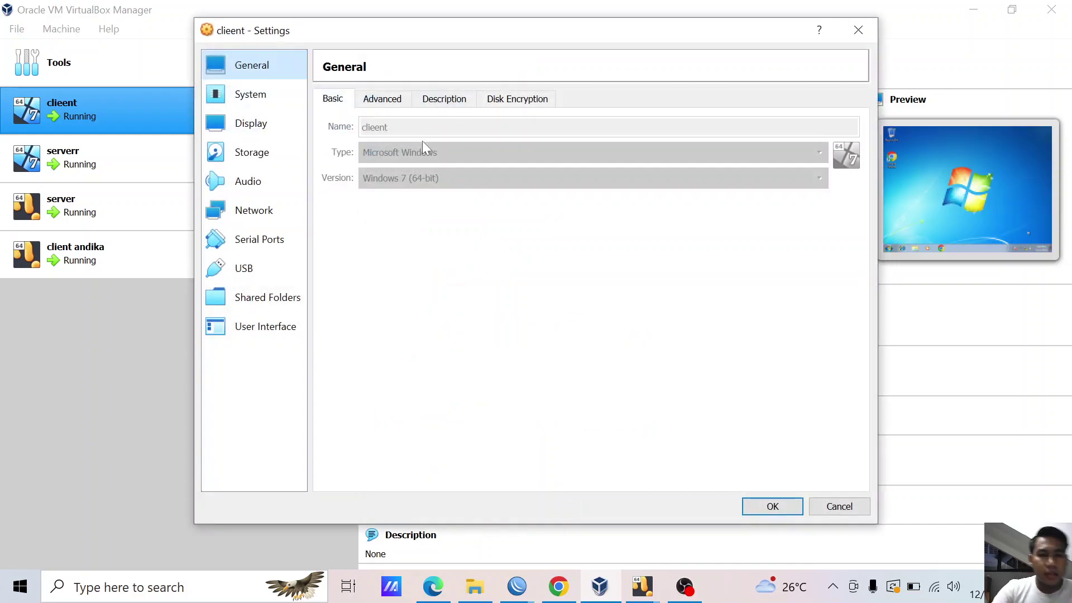
{"action": "left_click", "coordinate": [274, 214]}
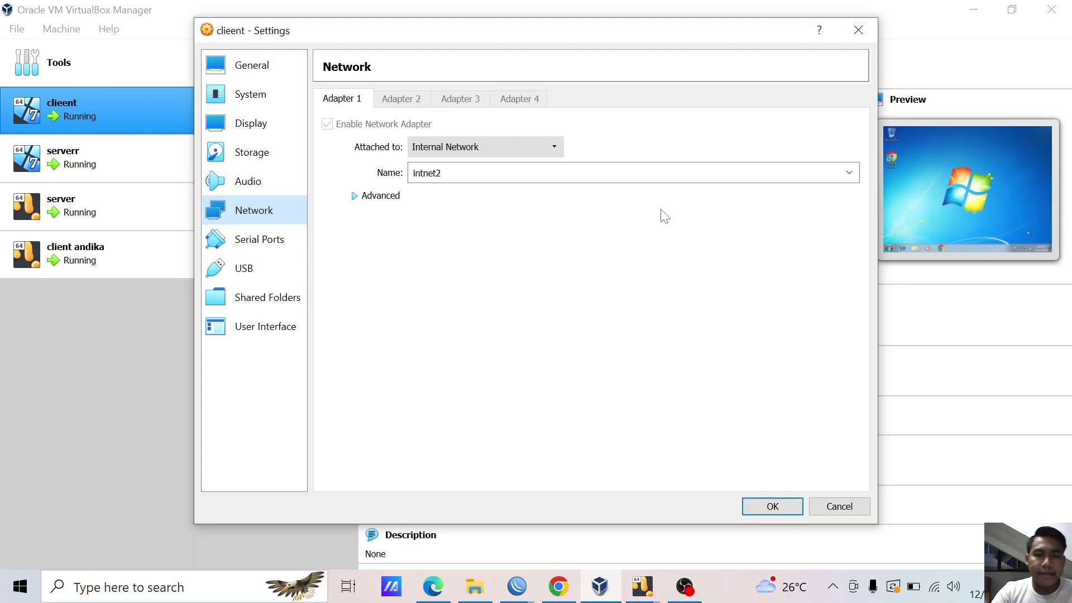
{"action": "left_click", "coordinate": [756, 512]}
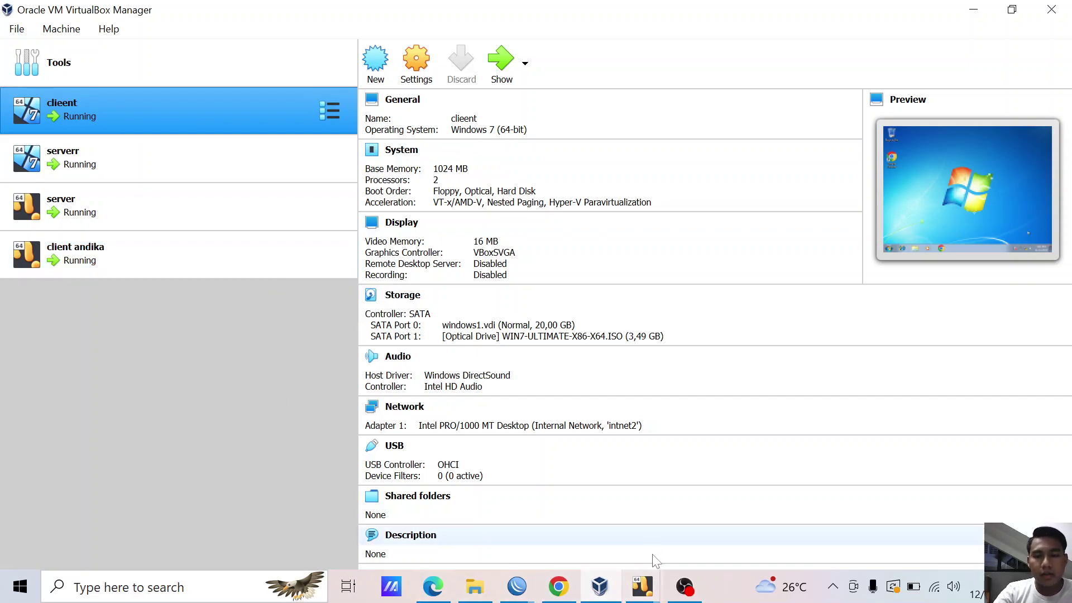
- Power off the server virtual machine
{"action": "mouse_move", "coordinate": [653, 592]}
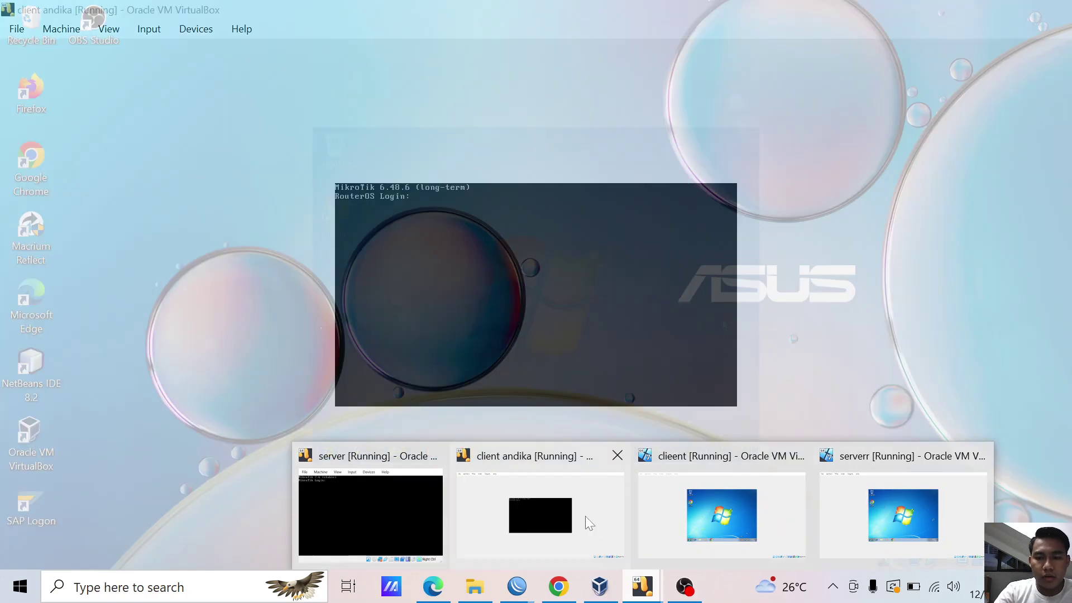
{"action": "left_click", "coordinate": [585, 516]}
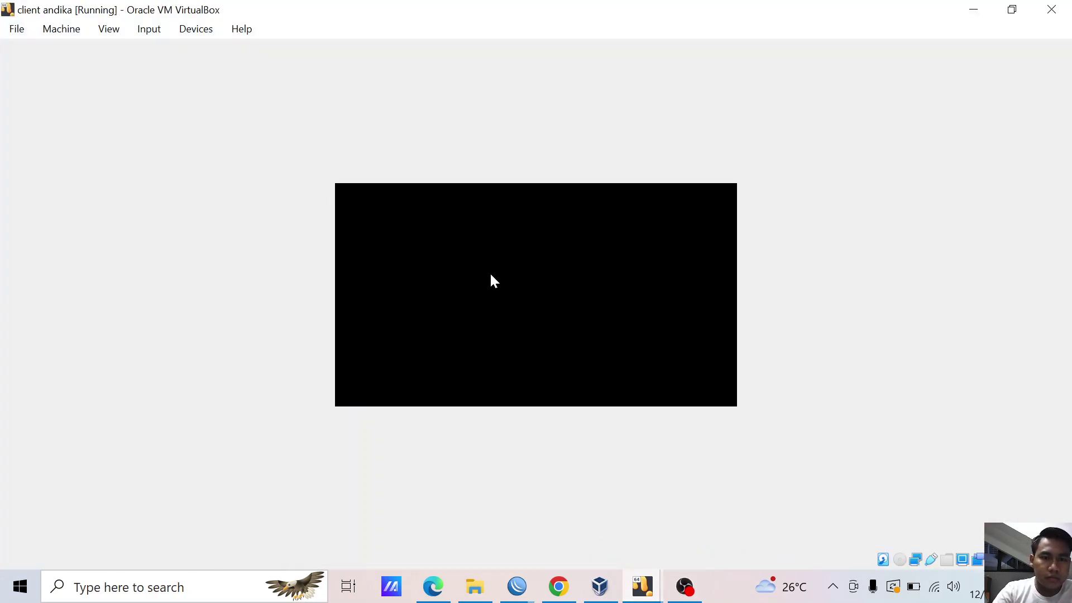
{"action": "mouse_move", "coordinate": [631, 576]}
{"action": "left_click", "coordinate": [409, 491]}
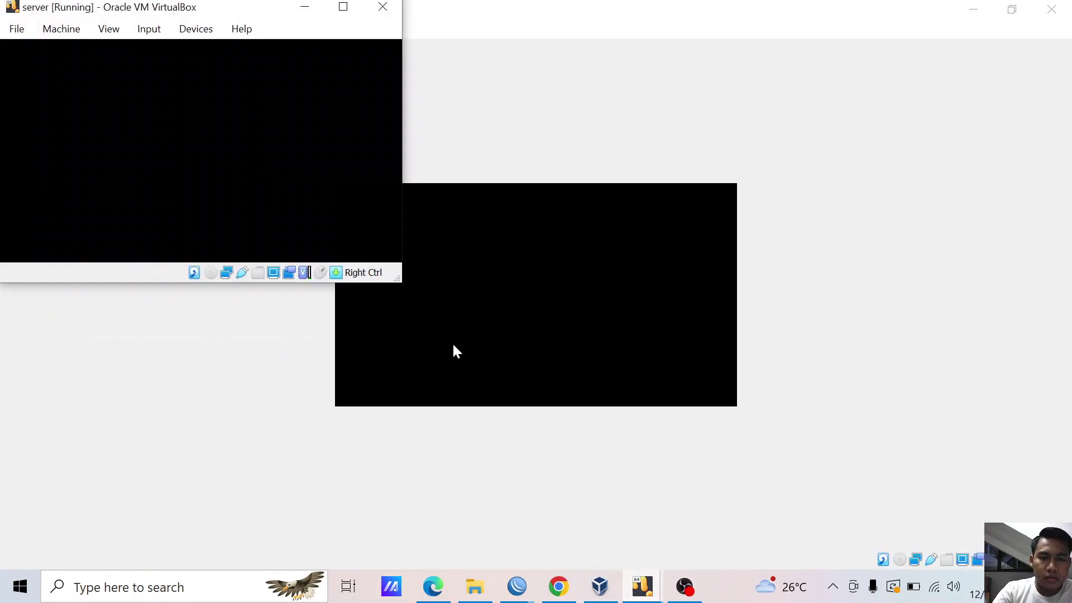
{"action": "left_click_drag", "start_coordinate": [263, 8], "coordinate": [584, 134]}
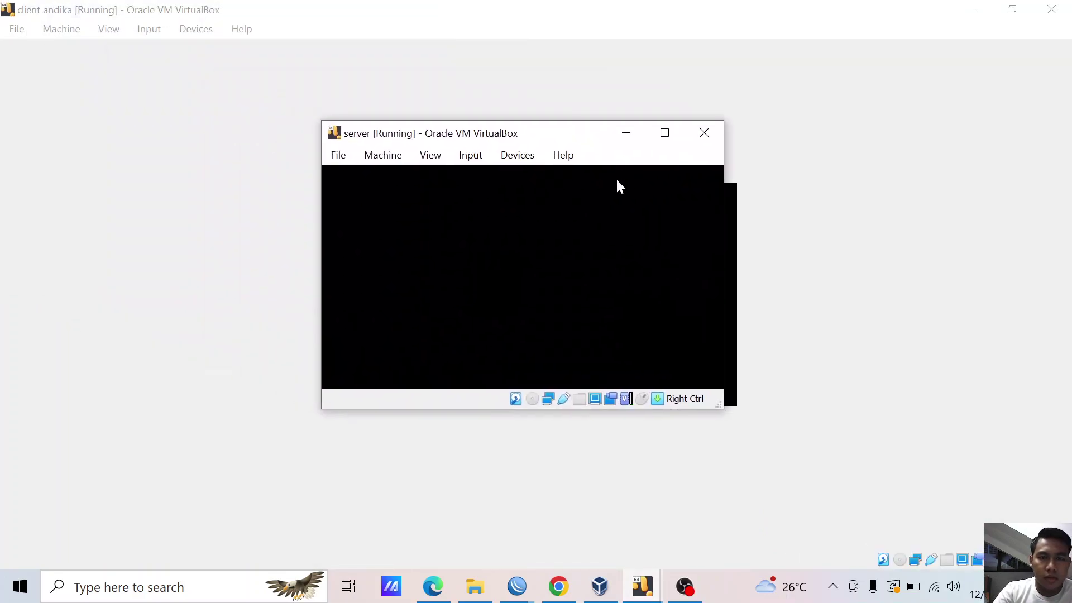
{"action": "left_click", "coordinate": [703, 133]}
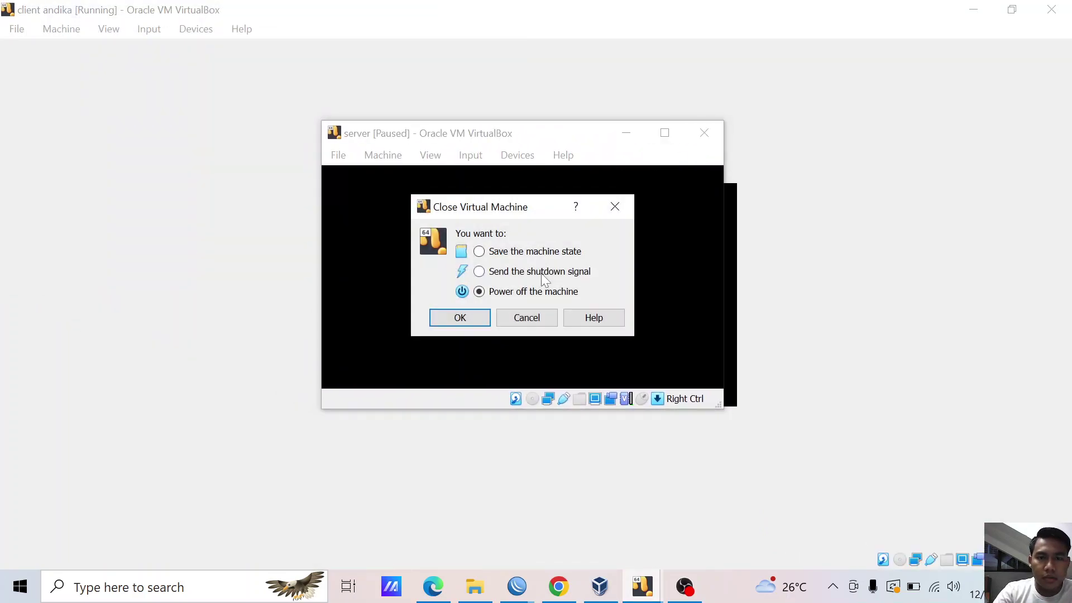
{"action": "left_click", "coordinate": [476, 316]}
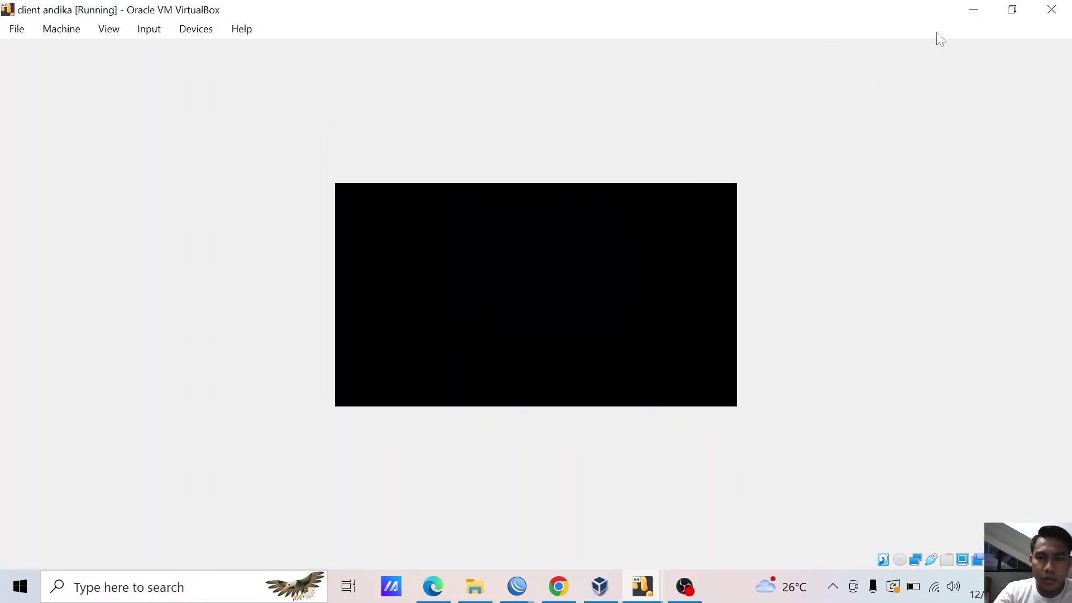
- Power off the client andika virtual machine
{"action": "left_click", "coordinate": [1051, 10]}
{"action": "left_click", "coordinate": [500, 308]}
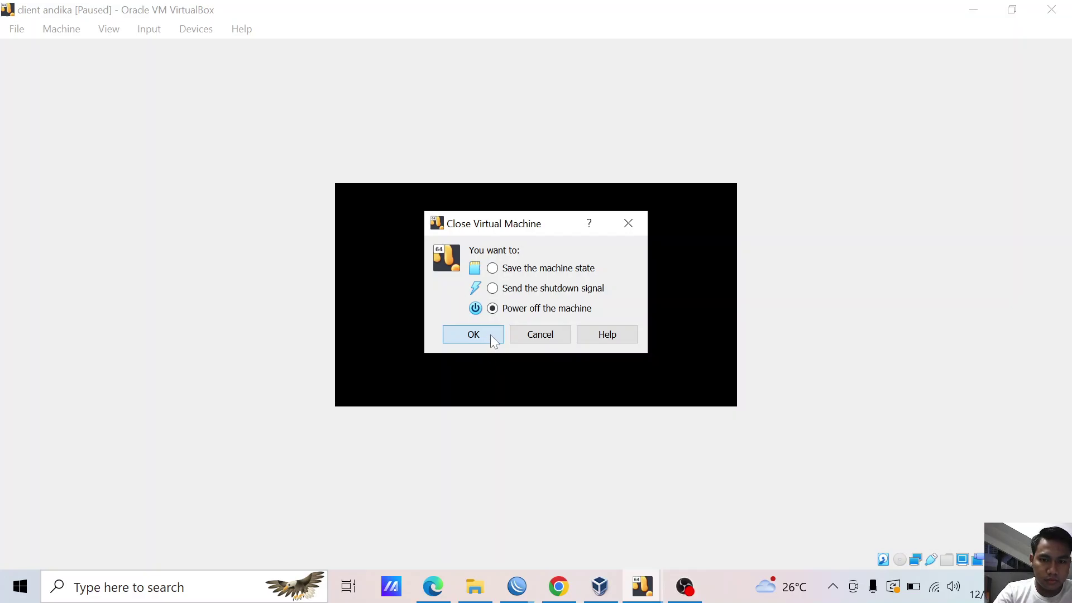
{"action": "left_click", "coordinate": [489, 333]}
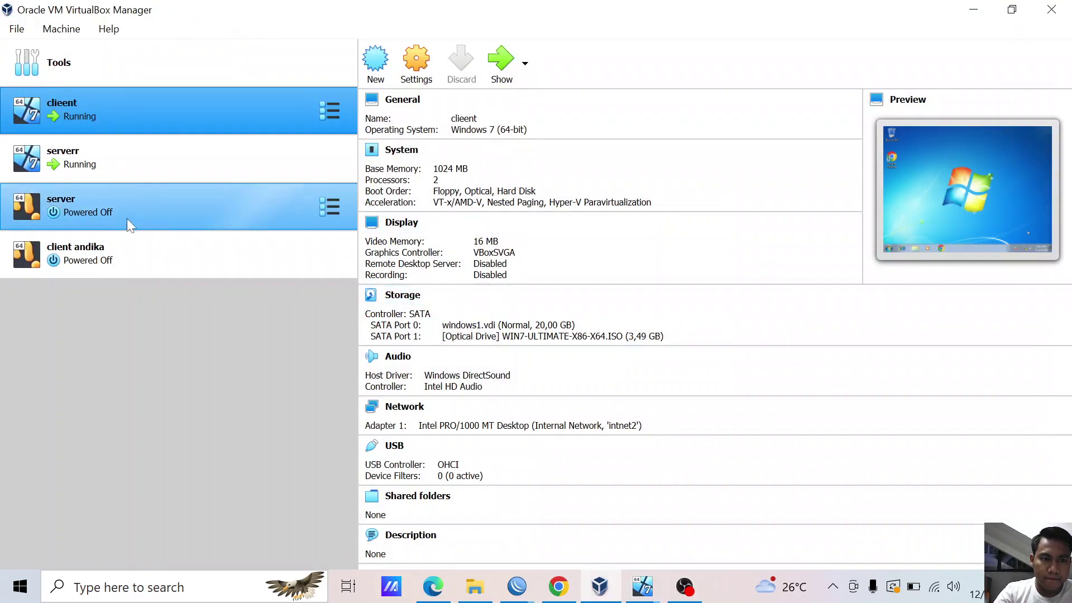
{"action": "left_click", "coordinate": [139, 226]}
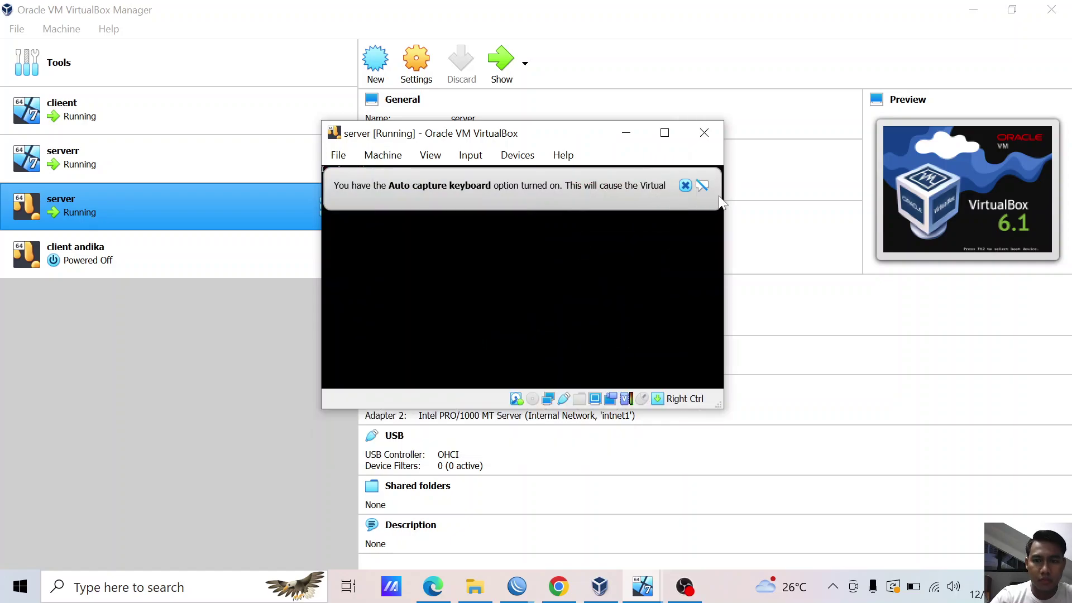
- Maximize the server VM and log into RouterOS as admin with a blank password
{"action": "left_click", "coordinate": [702, 182]}
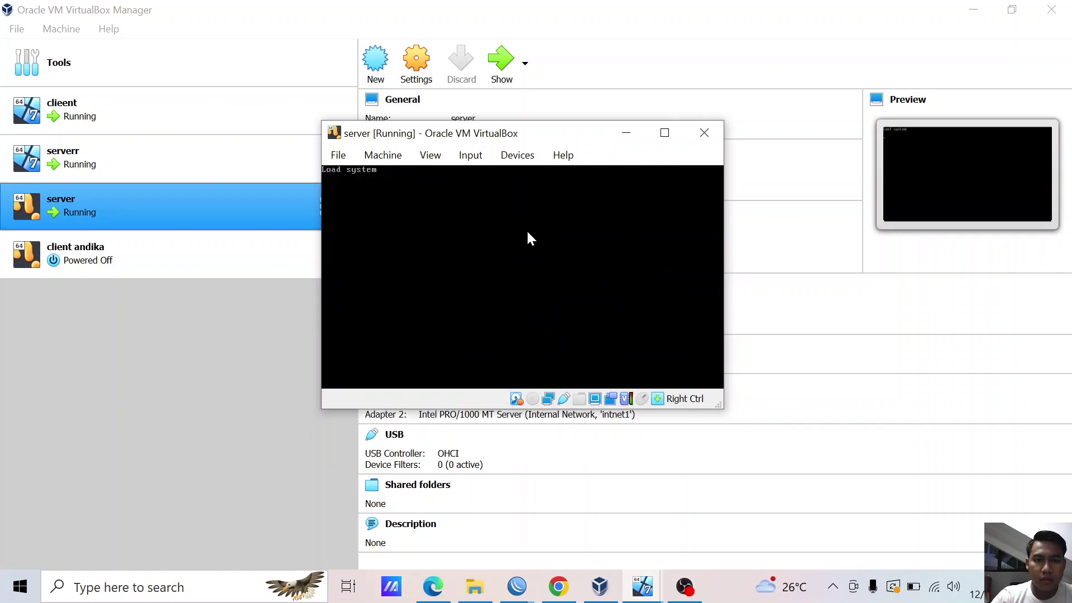
{"action": "left_click", "coordinate": [664, 137]}
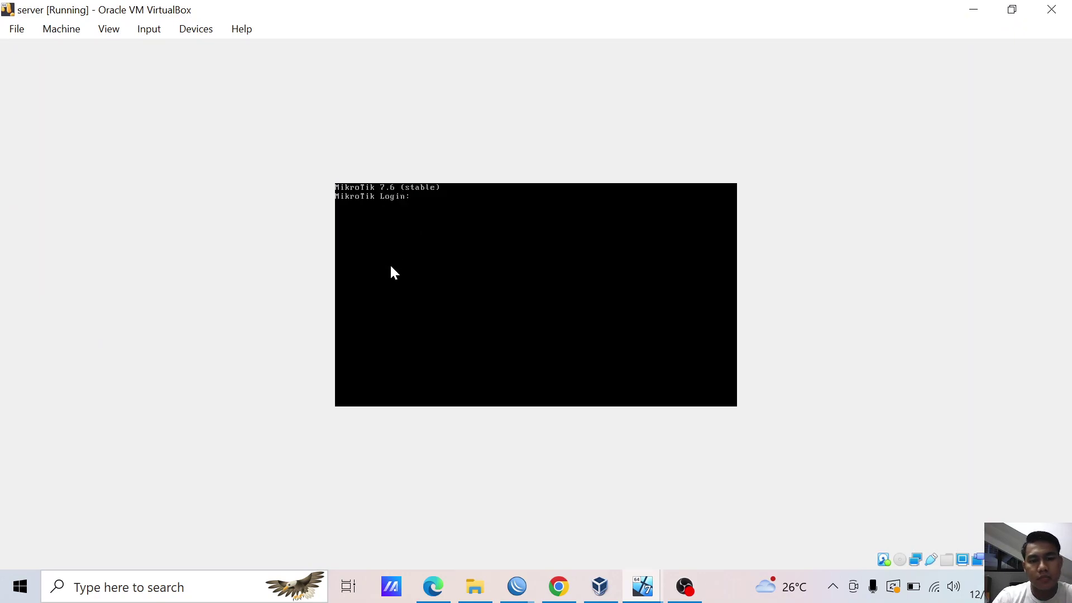
{"action": "type", "text": "admin"}
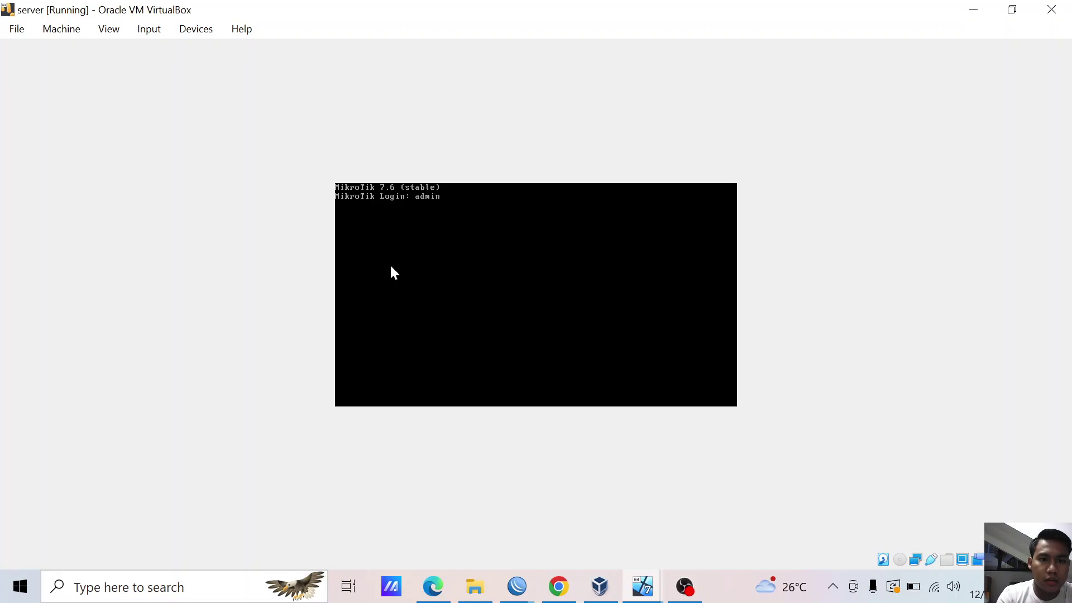
{"action": "key", "text": "Return"}
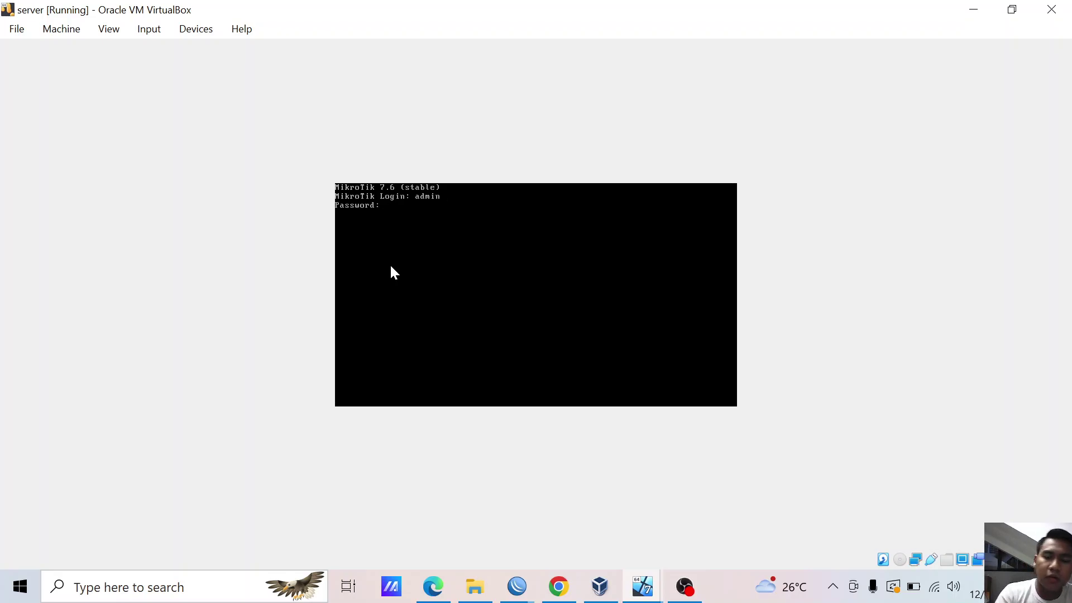
{"action": "key", "text": "Return"}
- Set and confirm a new admin password on the server router
{"action": "type", "text": "*****"}
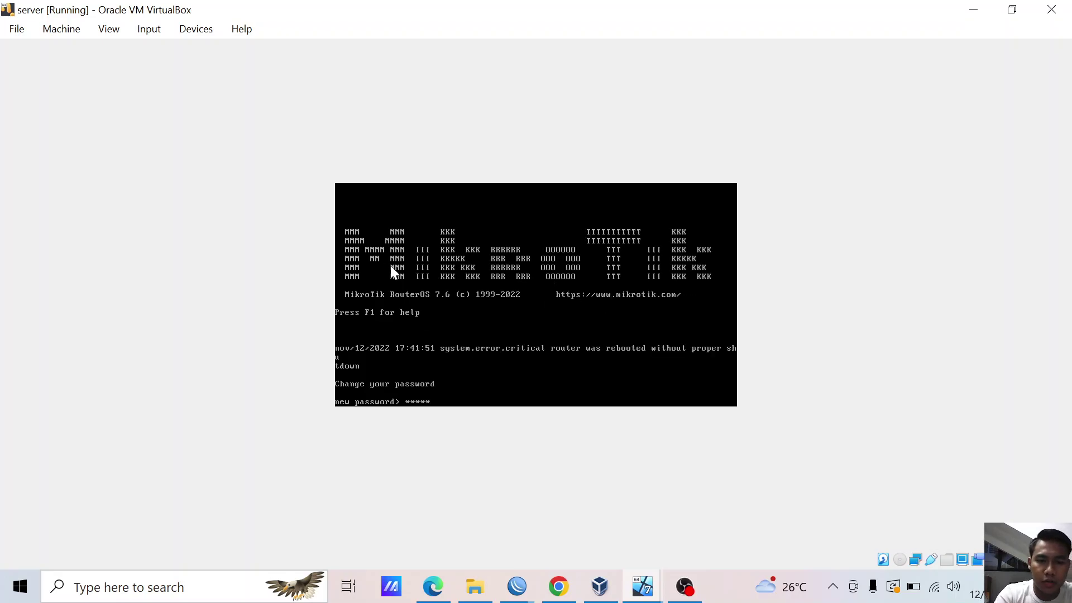
{"action": "key", "text": "Return"}
{"action": "type", "text": "*****"}
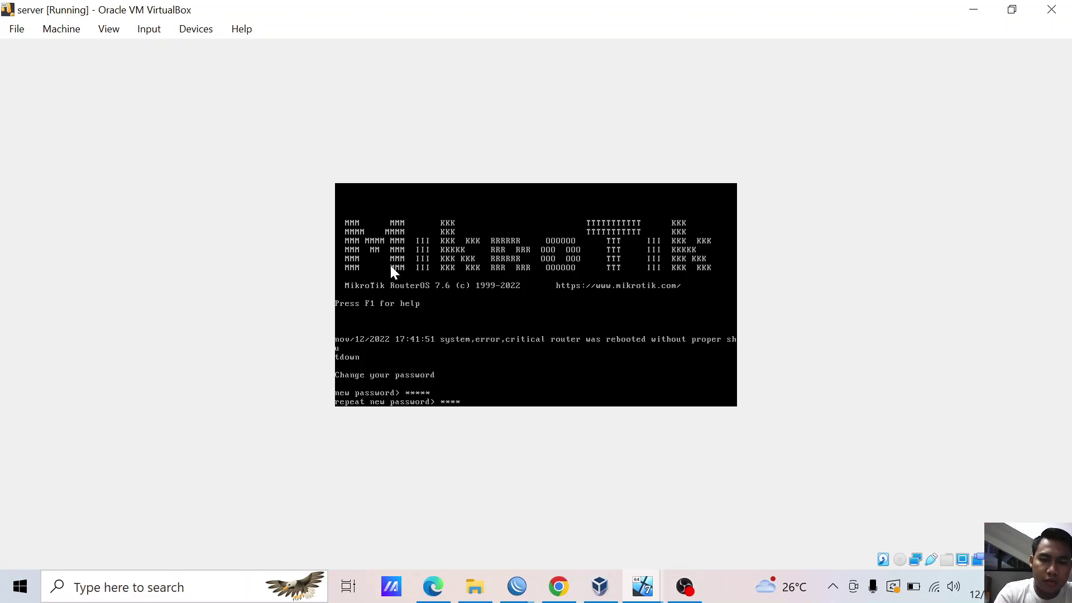
{"action": "key", "text": "Return"}
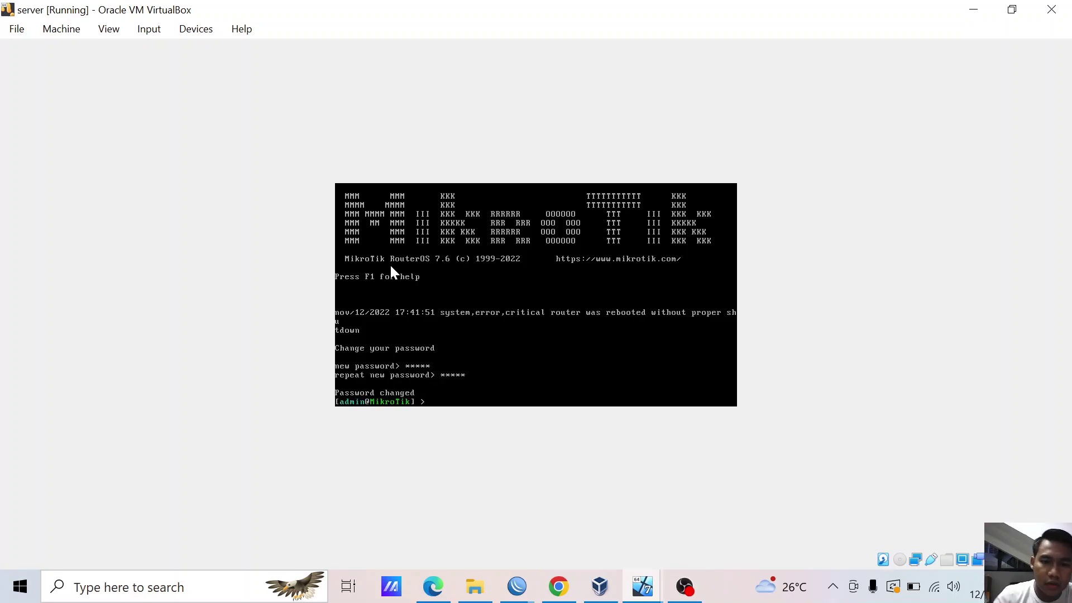
{"action": "left_click", "coordinate": [525, 592]}
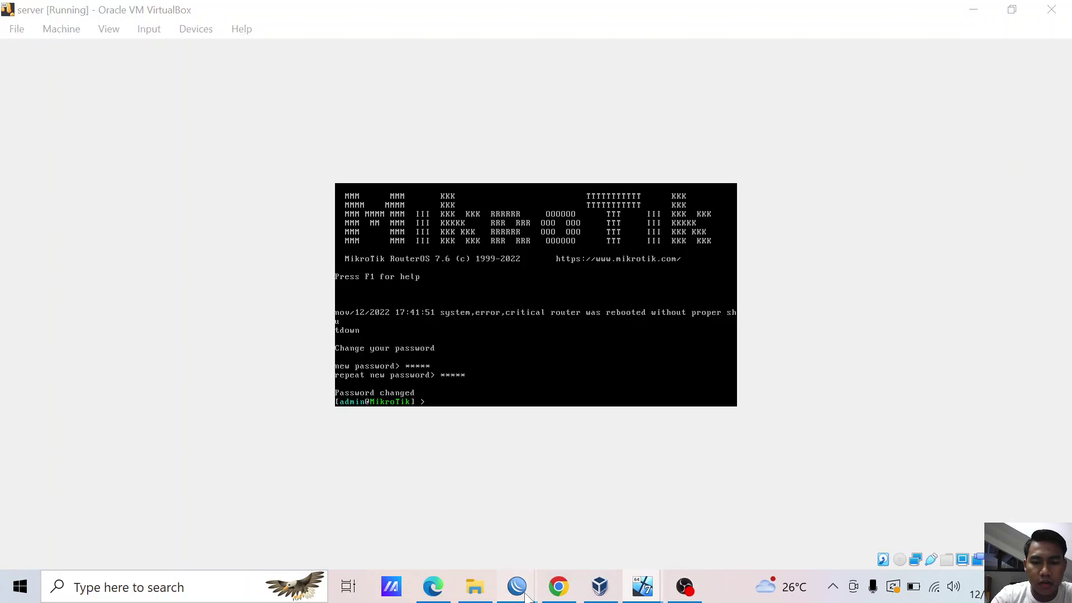
{"action": "left_click", "coordinate": [447, 533]}
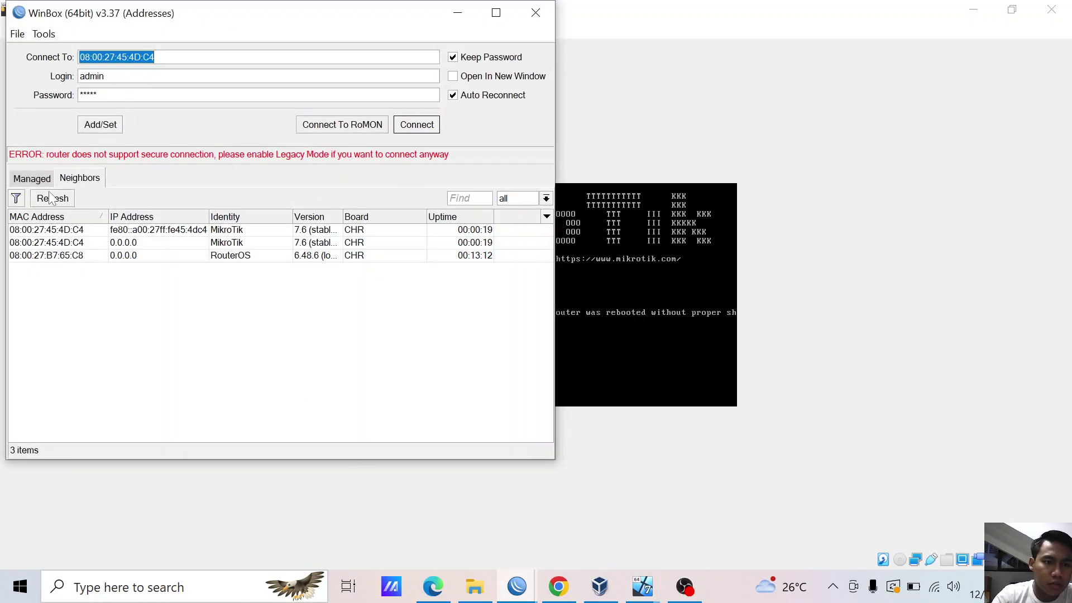
- Connect as admin to the second discovered router and close all its open windows
{"action": "left_click", "coordinate": [50, 198]}
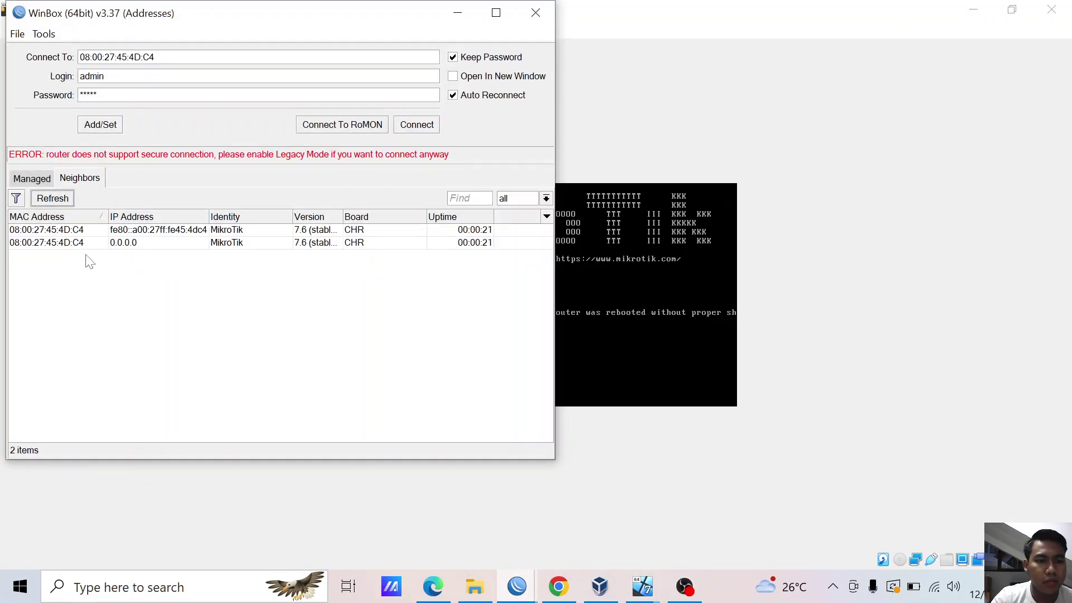
{"action": "left_click", "coordinate": [81, 245]}
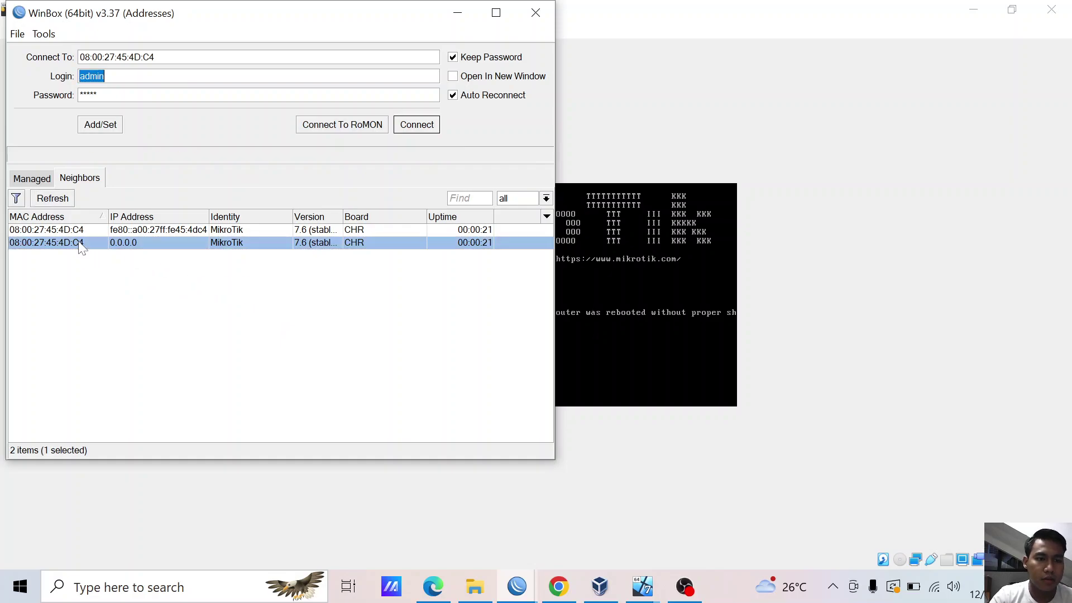
{"action": "left_click", "coordinate": [417, 126]}
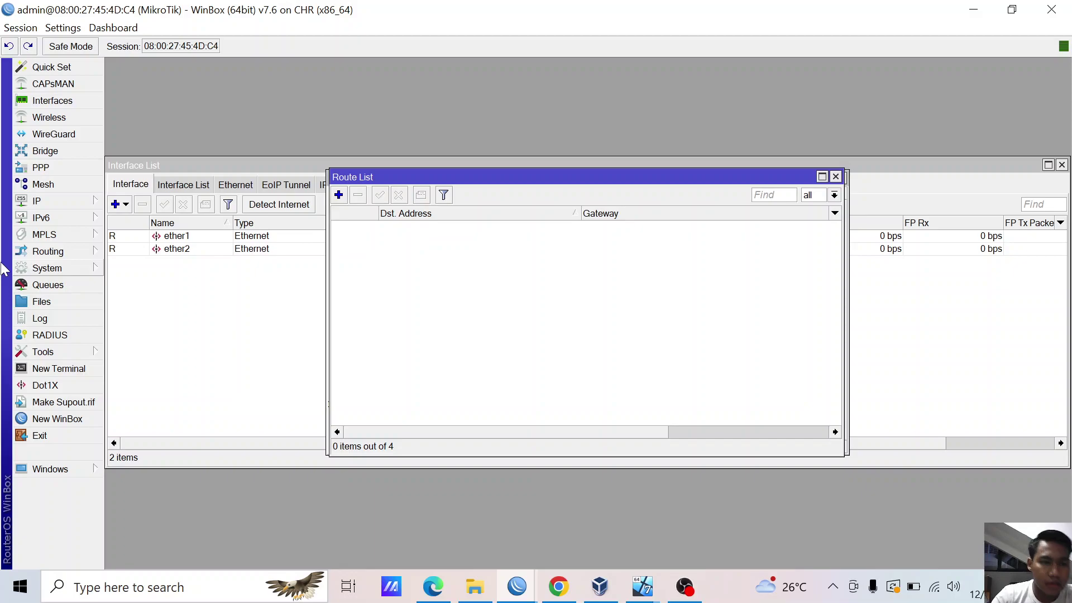
{"action": "left_click", "coordinate": [21, 28]}
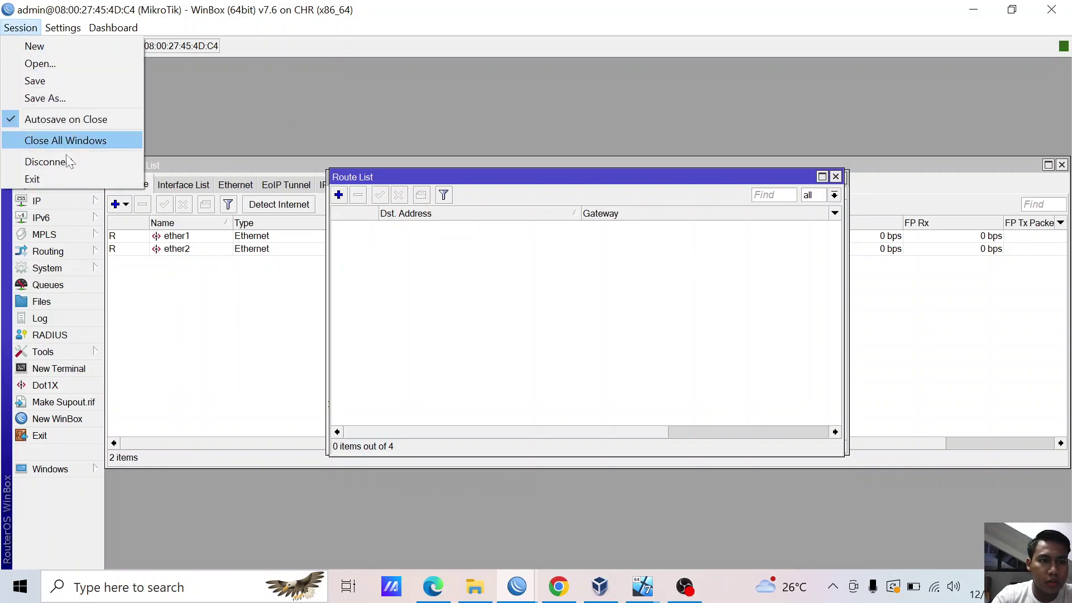
{"action": "left_click", "coordinate": [78, 140]}
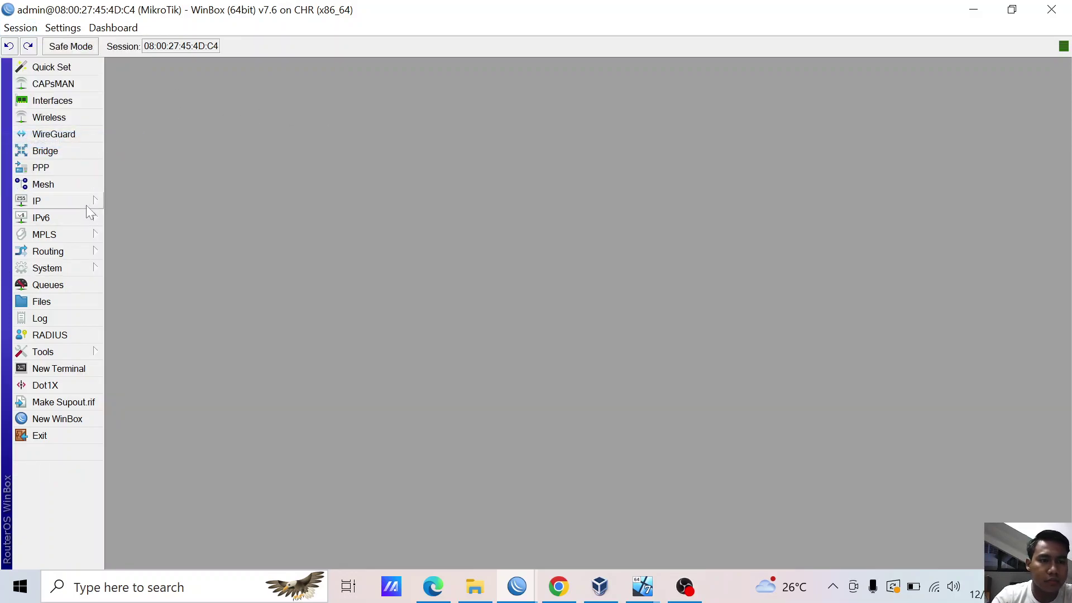
- Set the router's system identity to 'Server'
{"action": "left_click", "coordinate": [85, 267]}
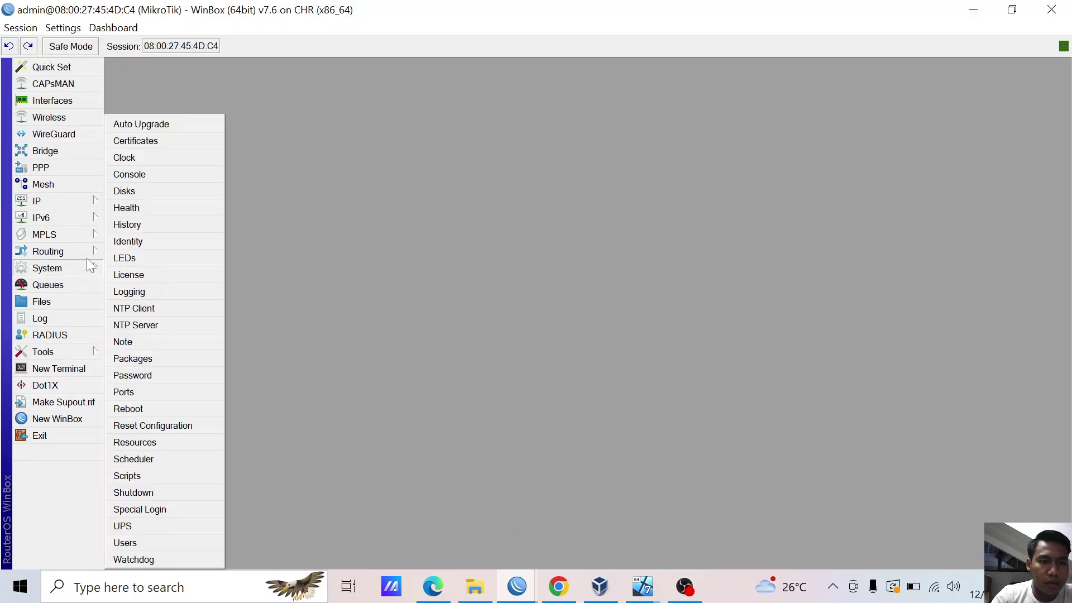
{"action": "left_click", "coordinate": [151, 246]}
{"action": "type", "text": "Server"}
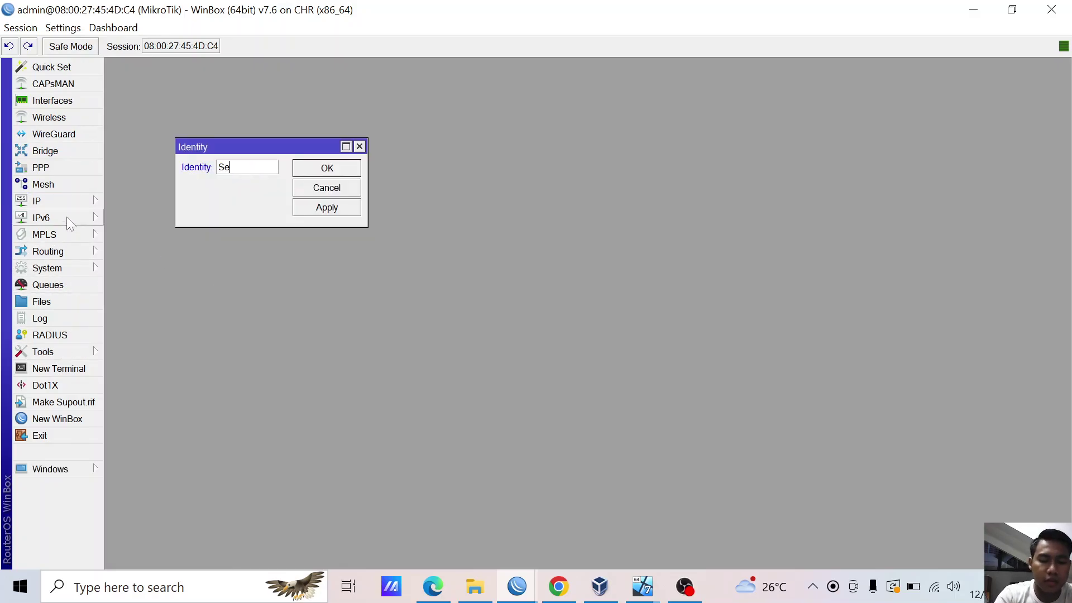
{"action": "left_click", "coordinate": [335, 207]}
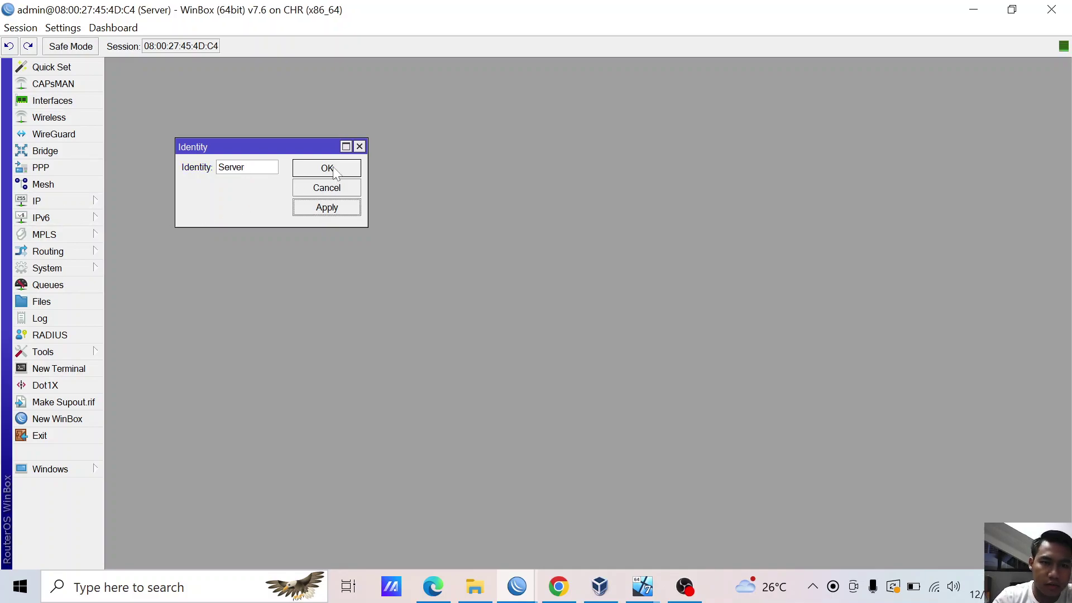
{"action": "left_click", "coordinate": [330, 170]}
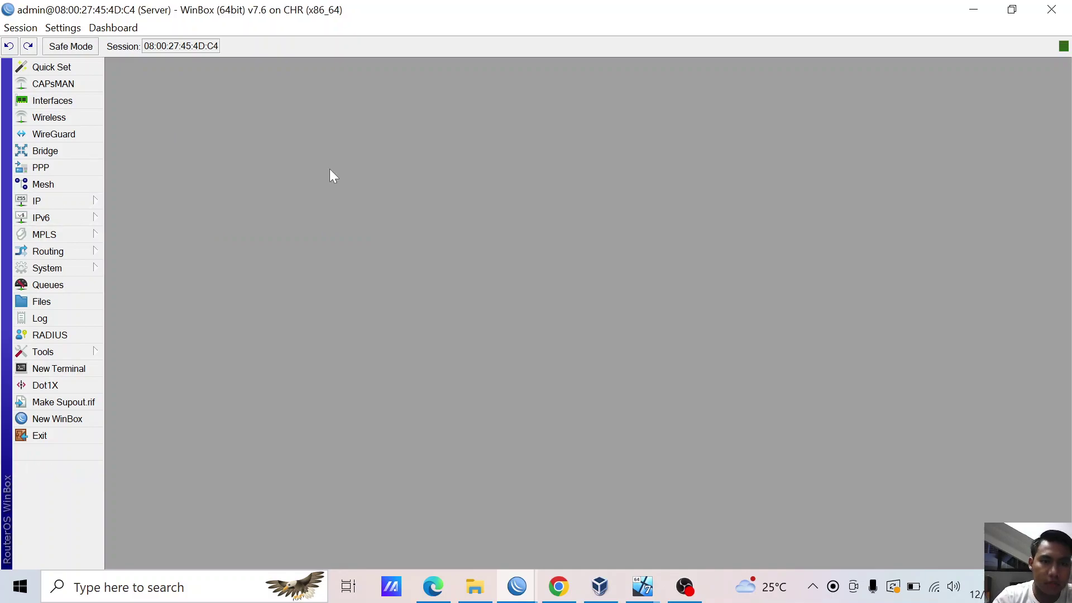
- Start the client andika VM and dismiss the keyboard auto-capture notice
{"action": "left_click", "coordinate": [599, 587]}
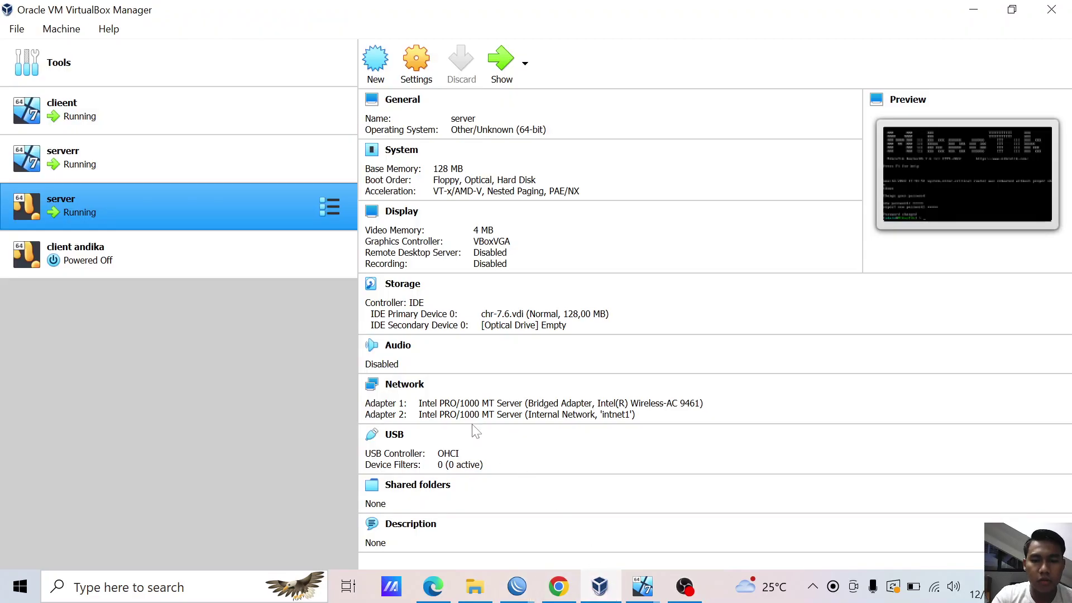
{"action": "left_click", "coordinate": [214, 240]}
{"action": "left_click", "coordinate": [500, 59]}
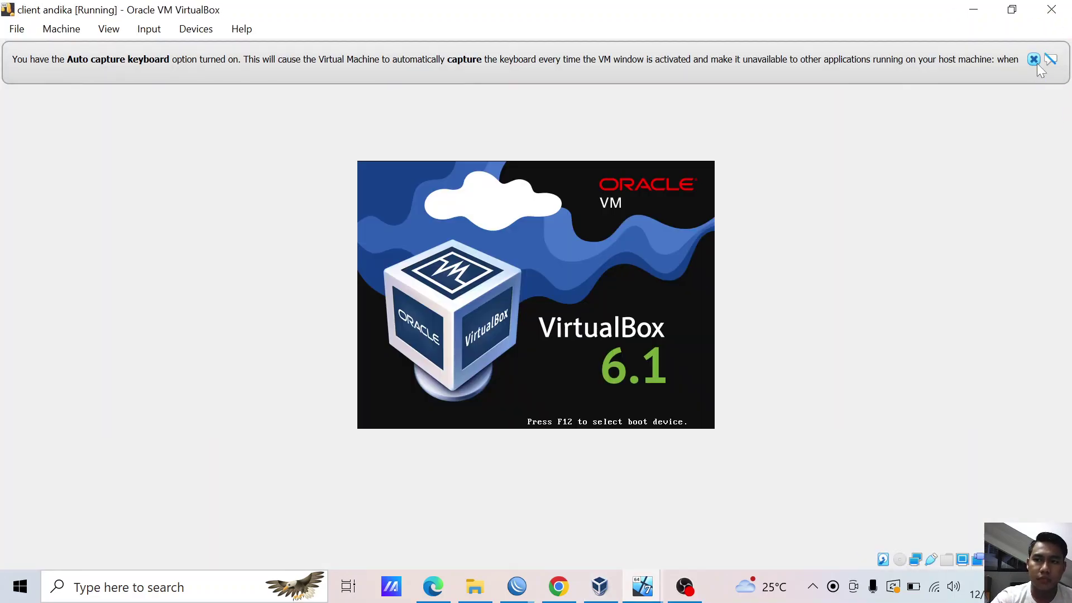
{"action": "left_click", "coordinate": [1034, 60]}
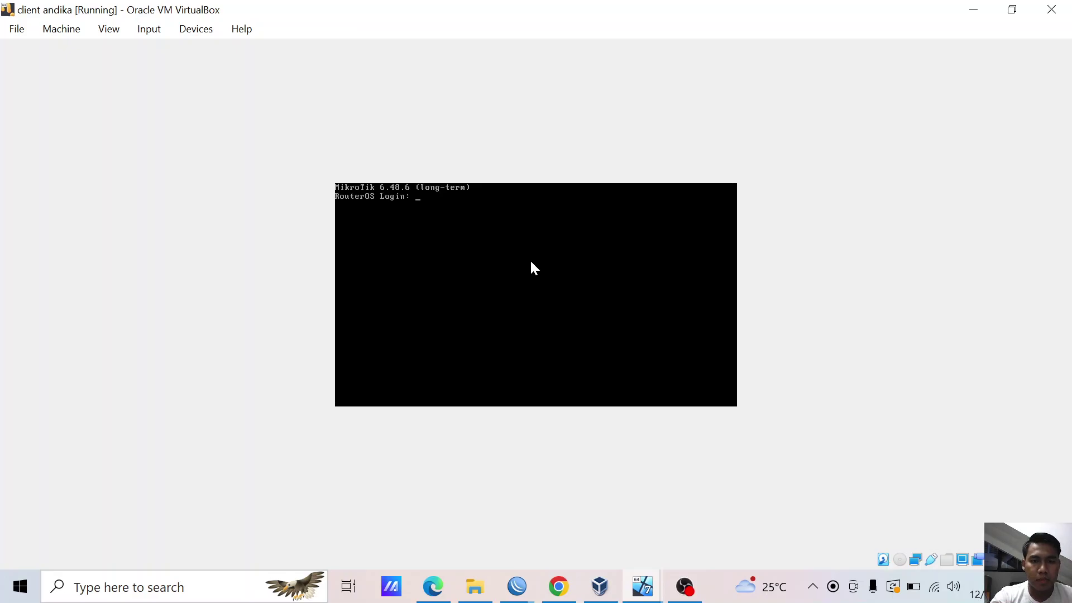
- Log in to the client andika RouterOS console as admin
{"action": "type", "text": "min"}
{"action": "key", "text": "Return"}
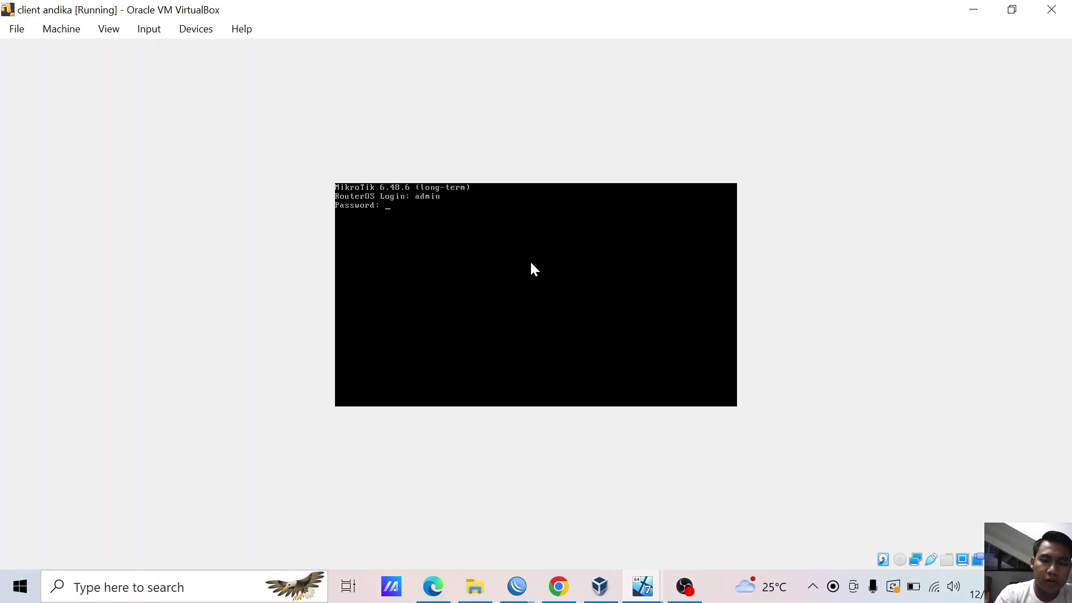
{"action": "key", "text": "Return"}
{"action": "type", "text": "admin"}
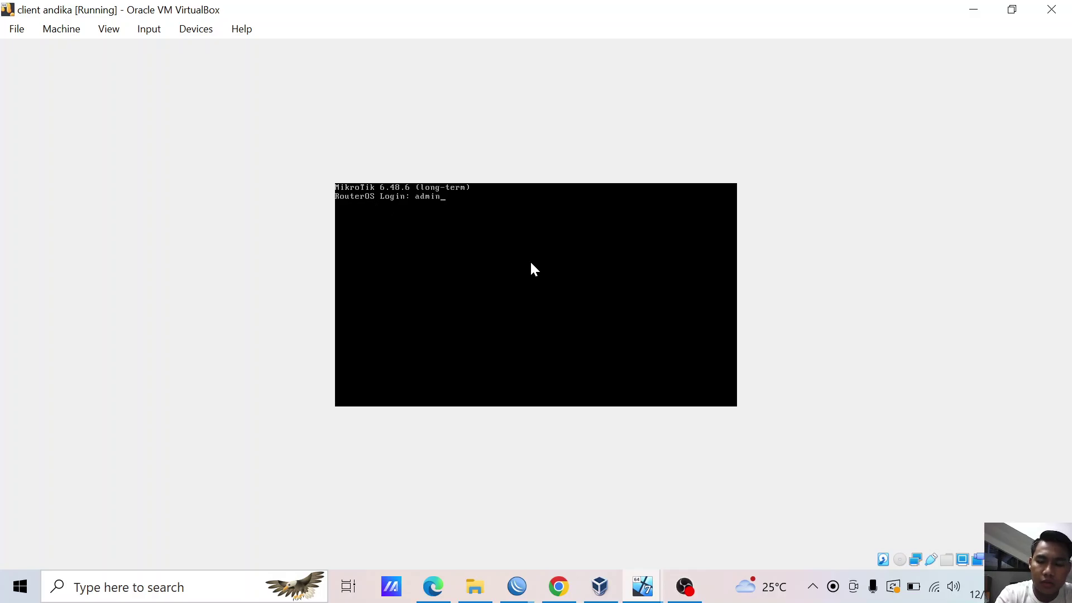
{"action": "key", "text": "Return"}
{"action": "key", "text": "Return"}
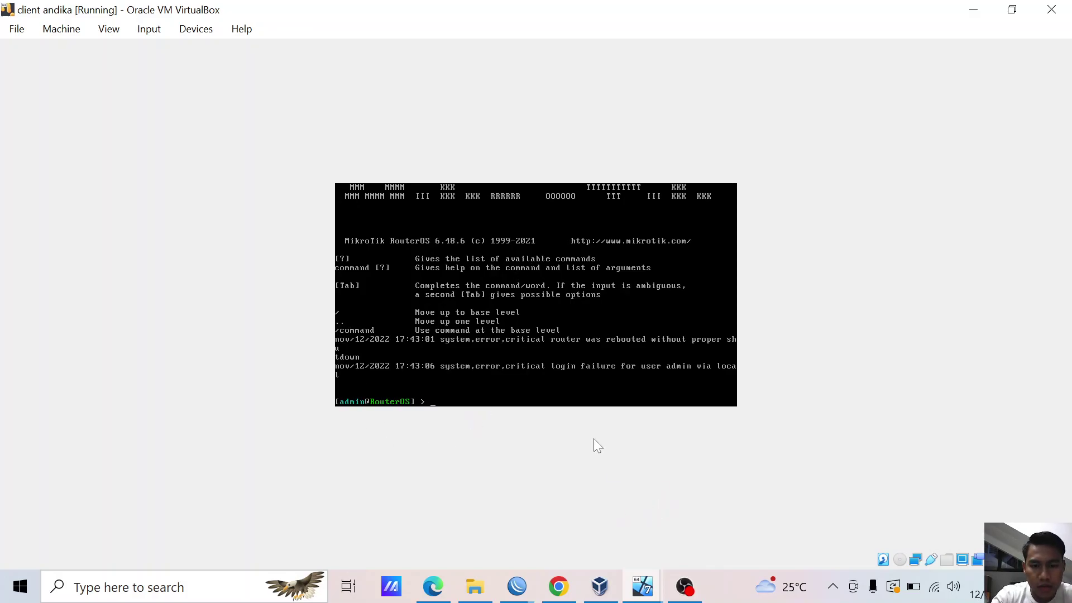
- Connect WinBox as admin to the RouterOS 6.48.6 router at 08:00:27:B7:65:C8
{"action": "left_click", "coordinate": [517, 586]}
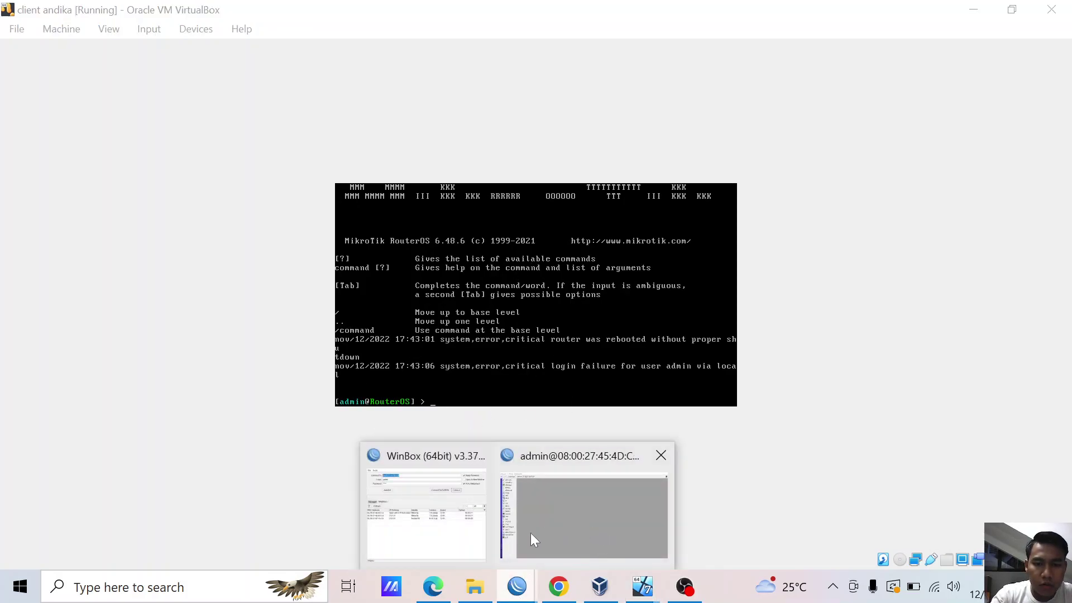
{"action": "left_click", "coordinate": [436, 492]}
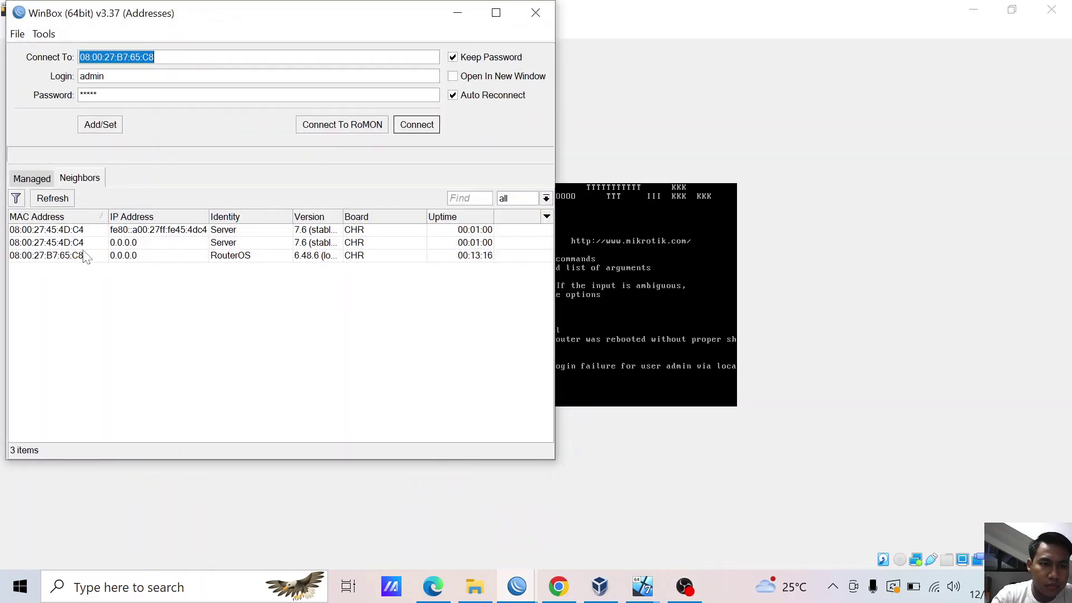
{"action": "left_click", "coordinate": [52, 200]}
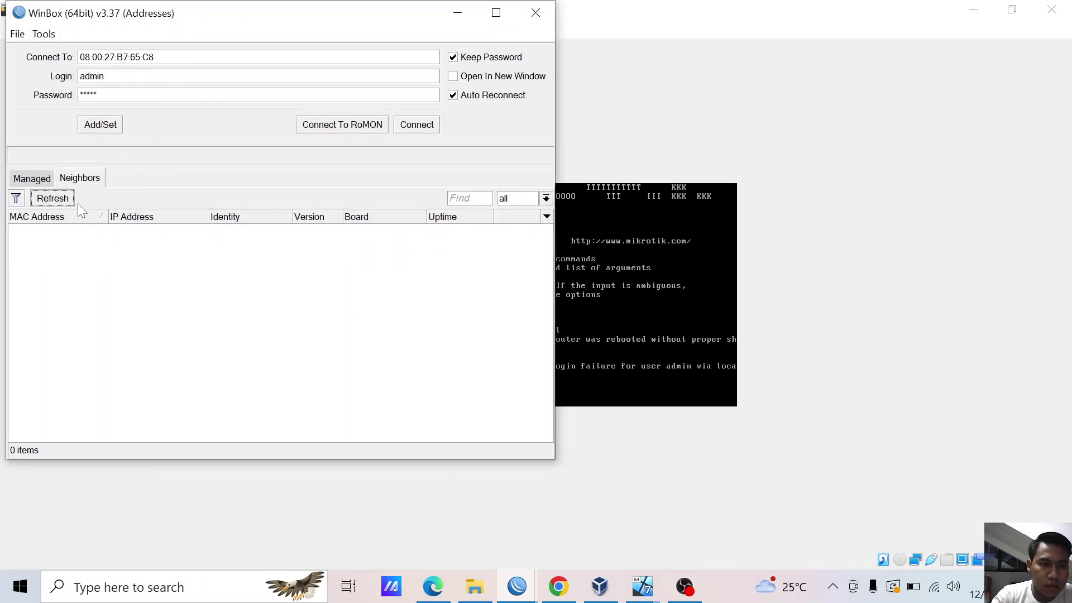
{"action": "left_click", "coordinate": [84, 255]}
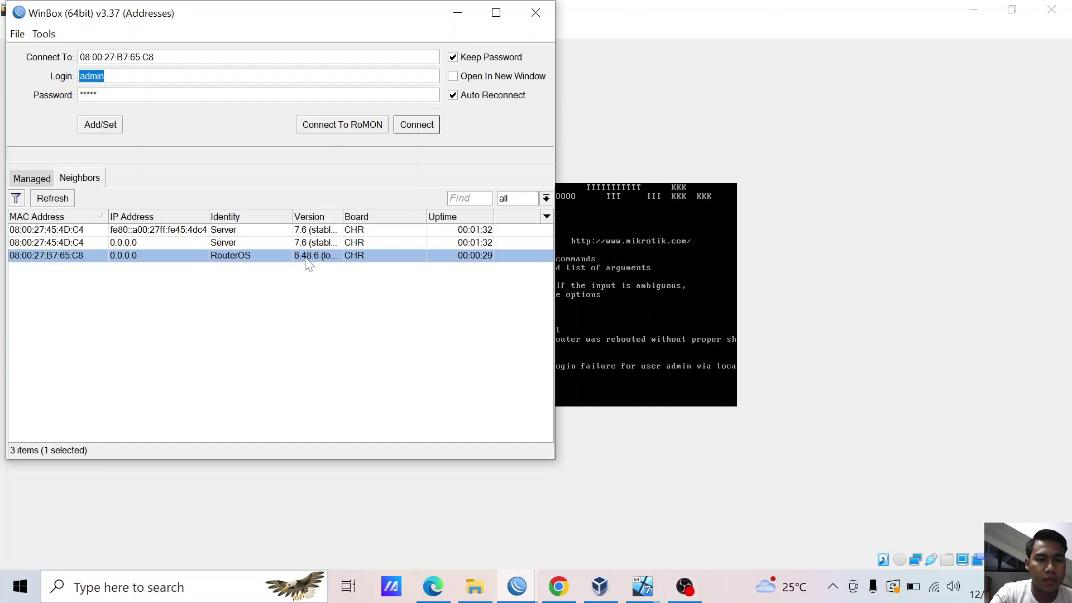
{"action": "key", "text": "Tab"}
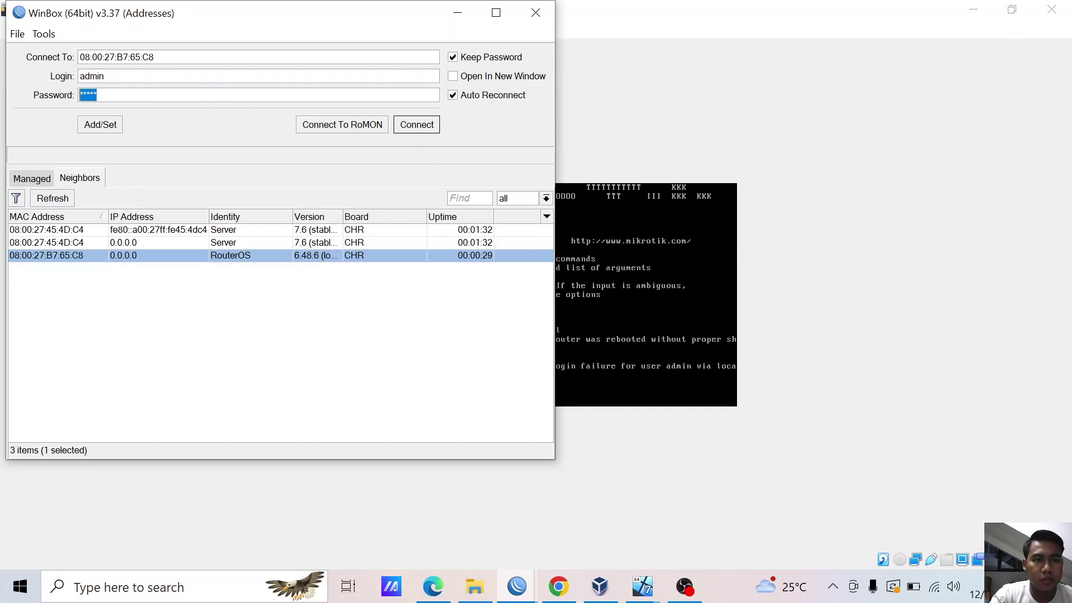
{"action": "left_click", "coordinate": [426, 128]}
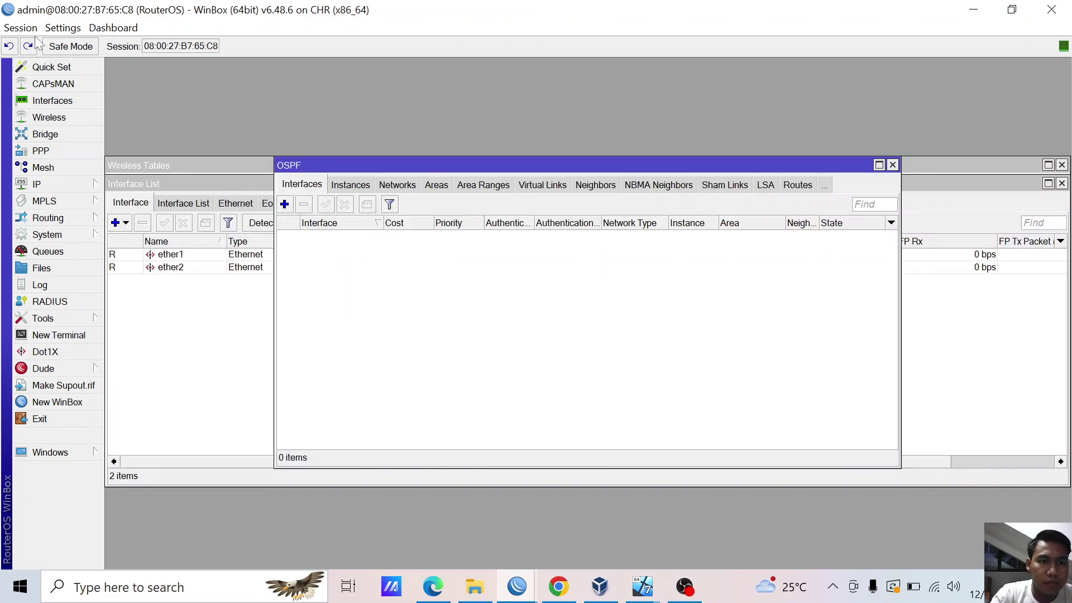
{"action": "left_click", "coordinate": [20, 28]}
- Close all open windows and set the 6.48.6 router's identity to 'client'
{"action": "left_click", "coordinate": [90, 140]}
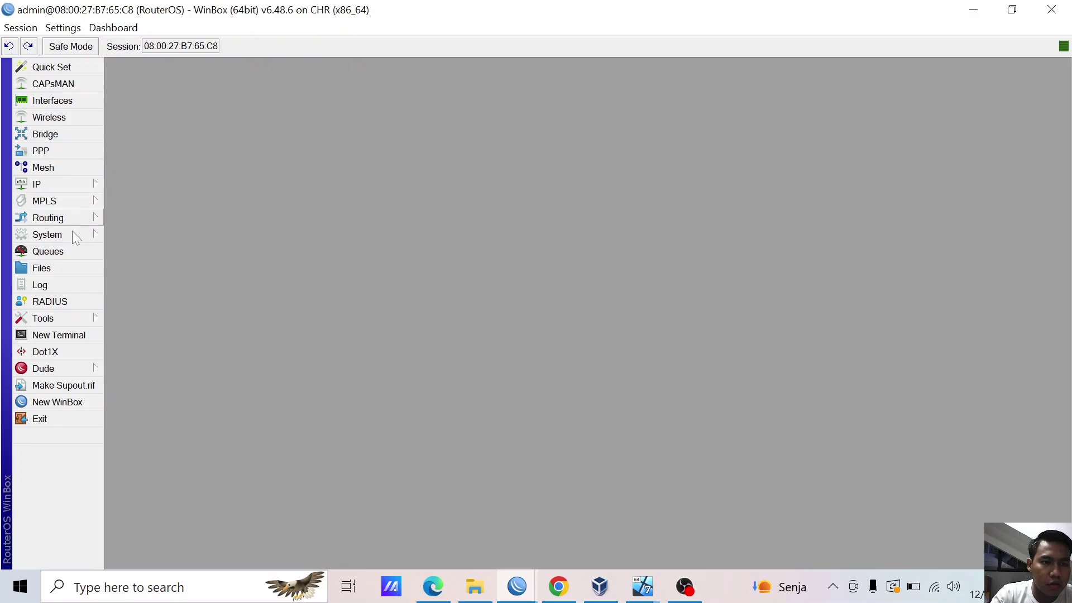
{"action": "left_click", "coordinate": [63, 316]}
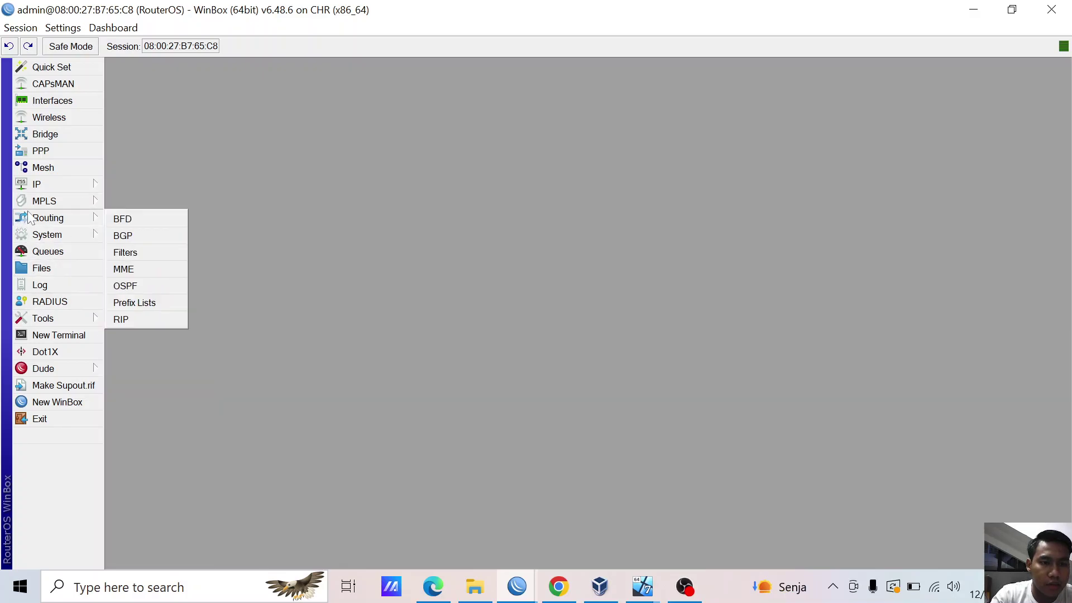
{"action": "mouse_move", "coordinate": [84, 235]}
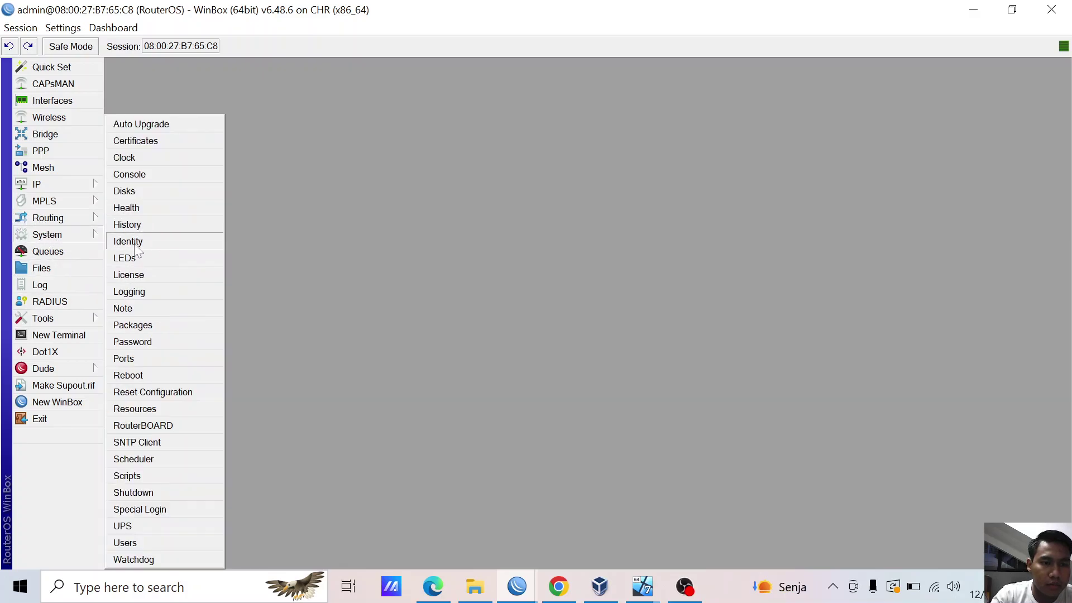
{"action": "left_click", "coordinate": [134, 242]}
{"action": "type", "text": "client"}
{"action": "left_click", "coordinate": [634, 338]}
{"action": "left_click", "coordinate": [637, 300]}
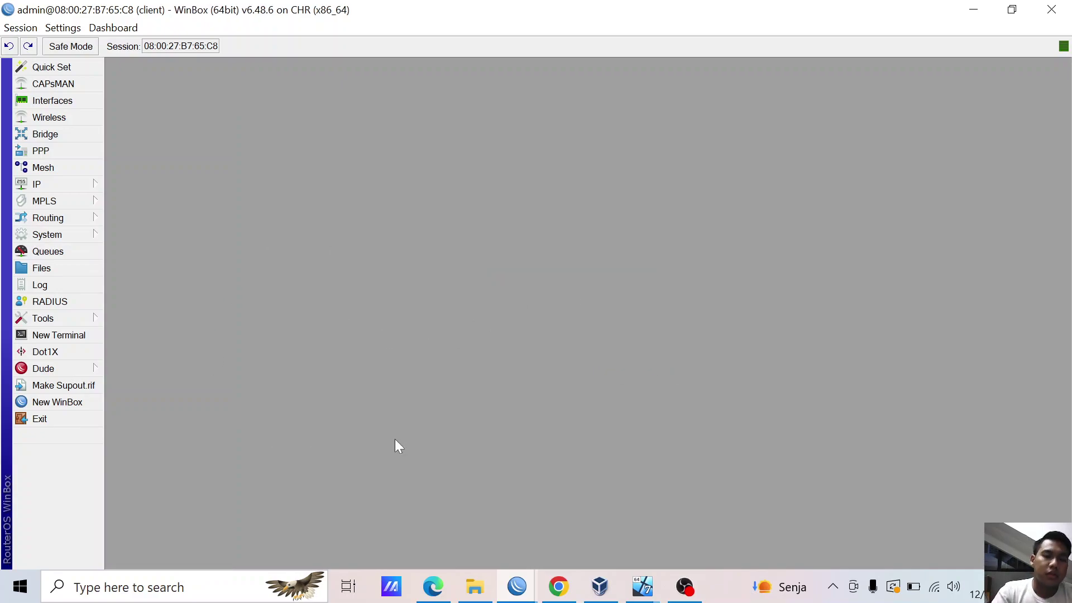
- Switch to the Server router's WinBox session and open the IP DHCP Client list
{"action": "mouse_move", "coordinate": [517, 586]}
{"action": "left_click", "coordinate": [491, 540]}
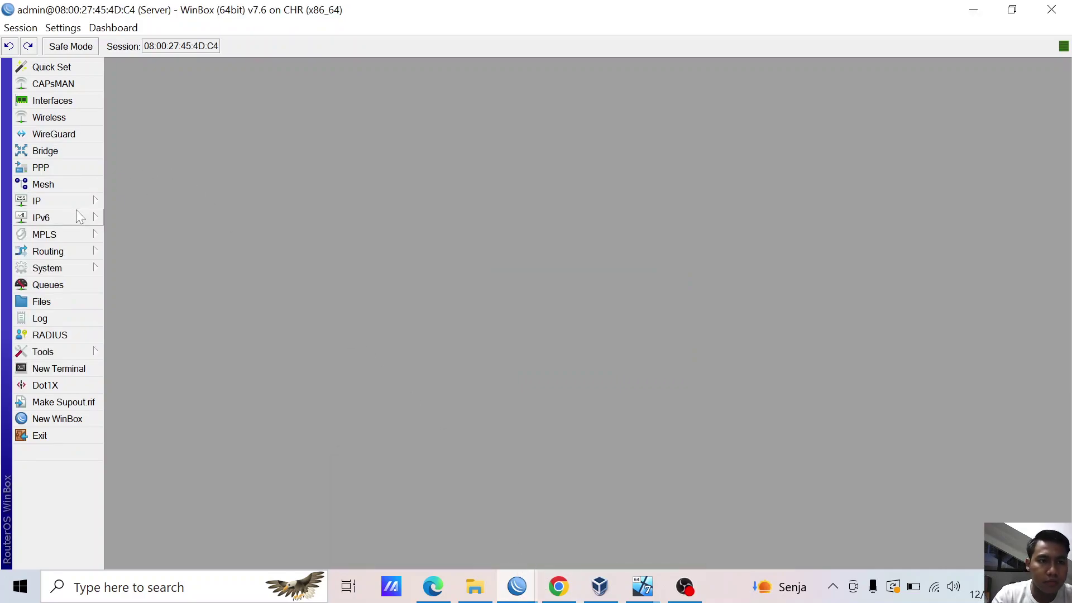
{"action": "mouse_move", "coordinate": [516, 586]}
{"action": "left_click", "coordinate": [614, 511]}
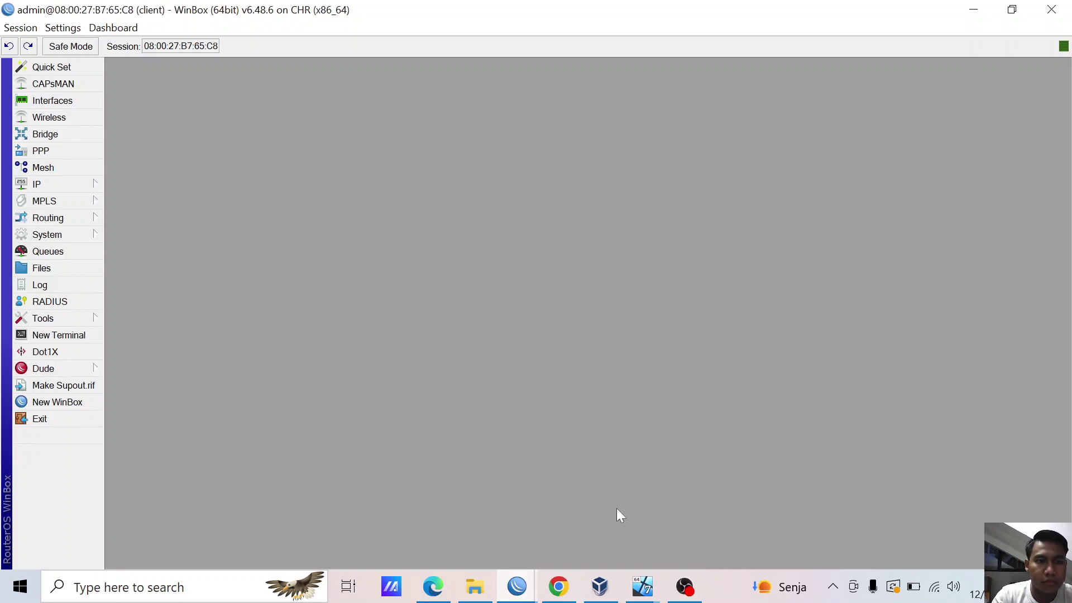
{"action": "left_click", "coordinate": [523, 584]}
{"action": "left_click", "coordinate": [373, 498]}
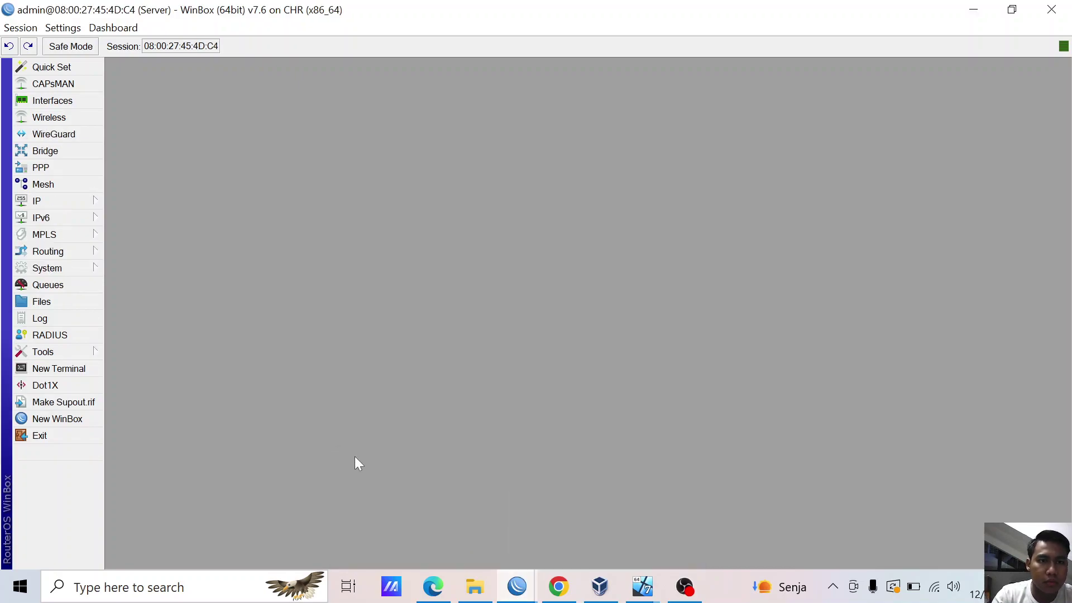
{"action": "left_click", "coordinate": [60, 201]}
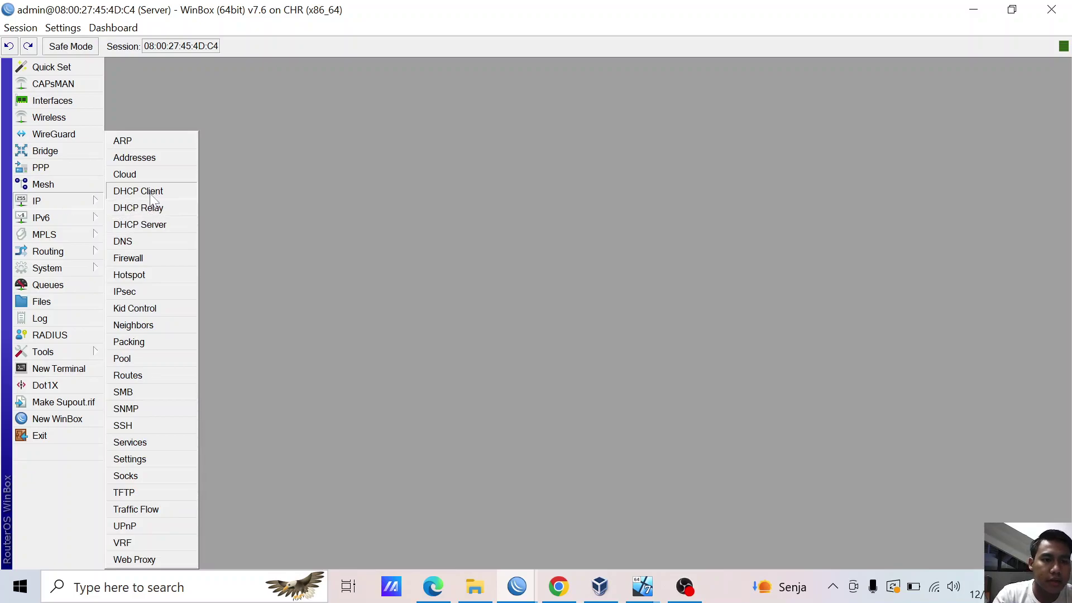
{"action": "left_click", "coordinate": [138, 192]}
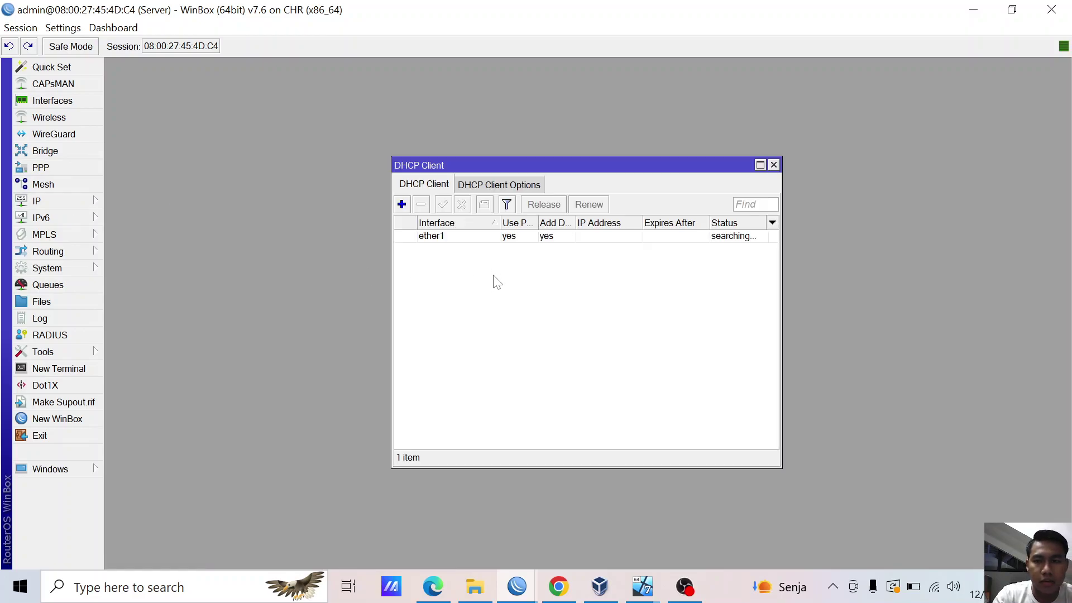
- Inspect the ether1 DHCP client's basic and advanced settings
{"action": "left_click", "coordinate": [498, 236]}
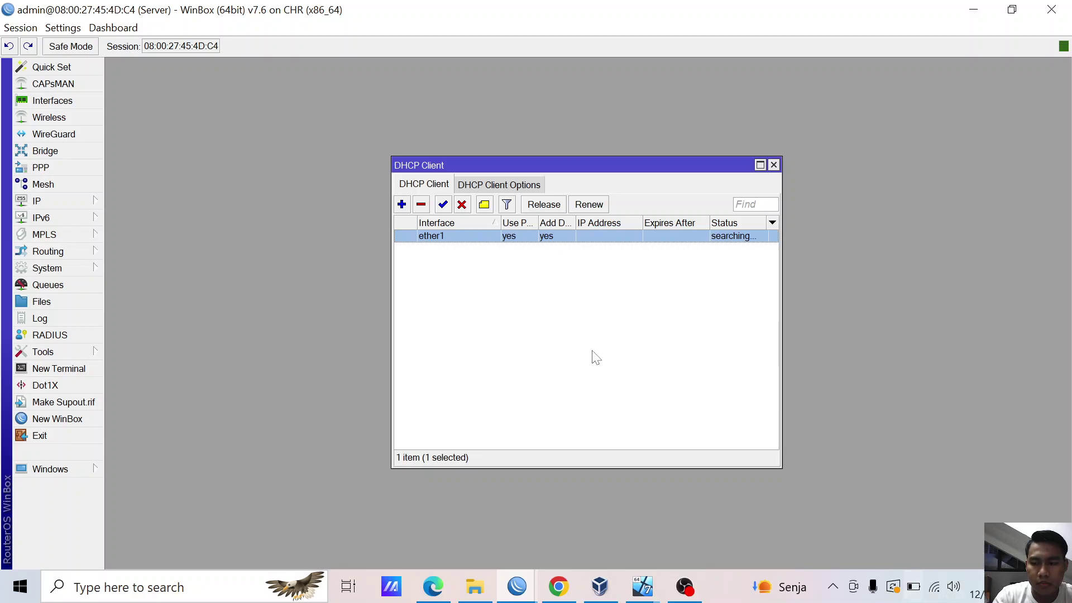
{"action": "double_click", "coordinate": [467, 236]}
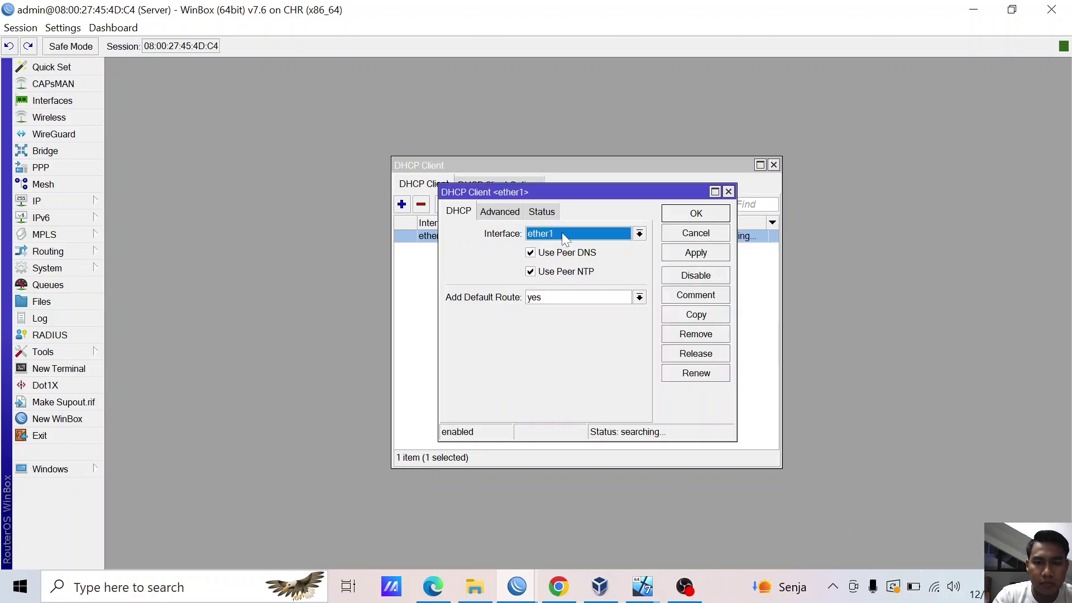
{"action": "left_click", "coordinate": [519, 212]}
{"action": "left_click", "coordinate": [459, 211]}
{"action": "left_click", "coordinate": [729, 191]}
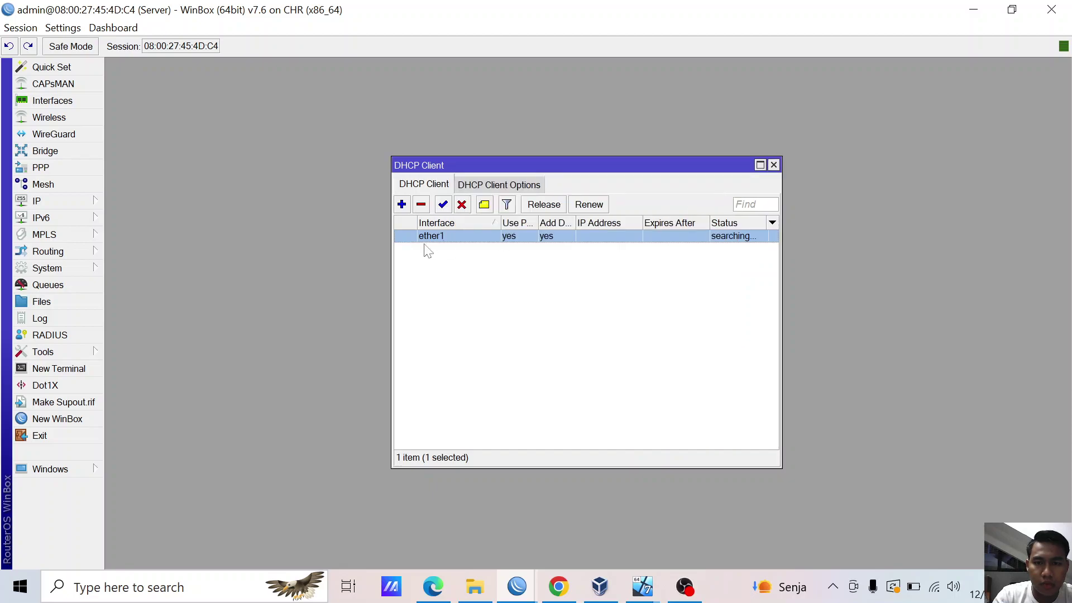
- Recreate the ether1 DHCP client and widen the list to show every column
{"action": "left_click", "coordinate": [421, 205]}
{"action": "left_click", "coordinate": [402, 204]}
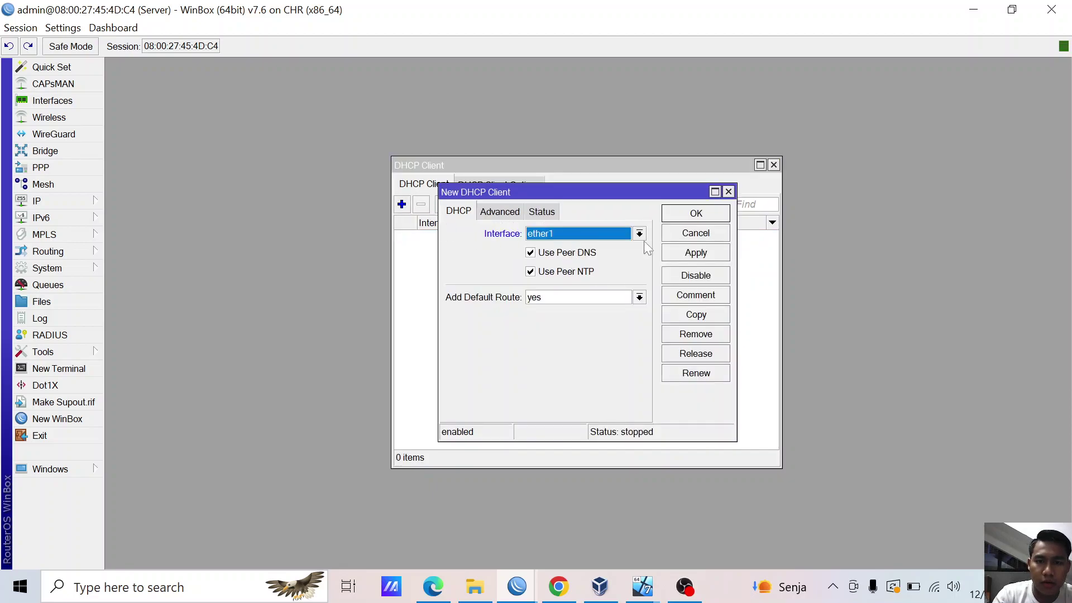
{"action": "left_click", "coordinate": [694, 253]}
{"action": "left_click", "coordinate": [693, 213]}
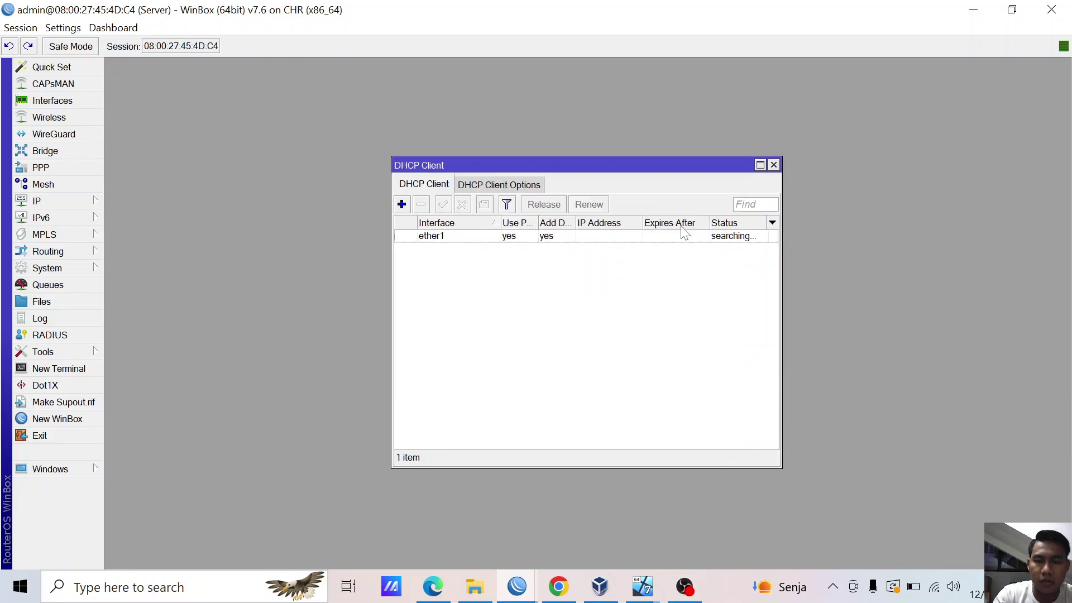
{"action": "left_click", "coordinate": [685, 241]}
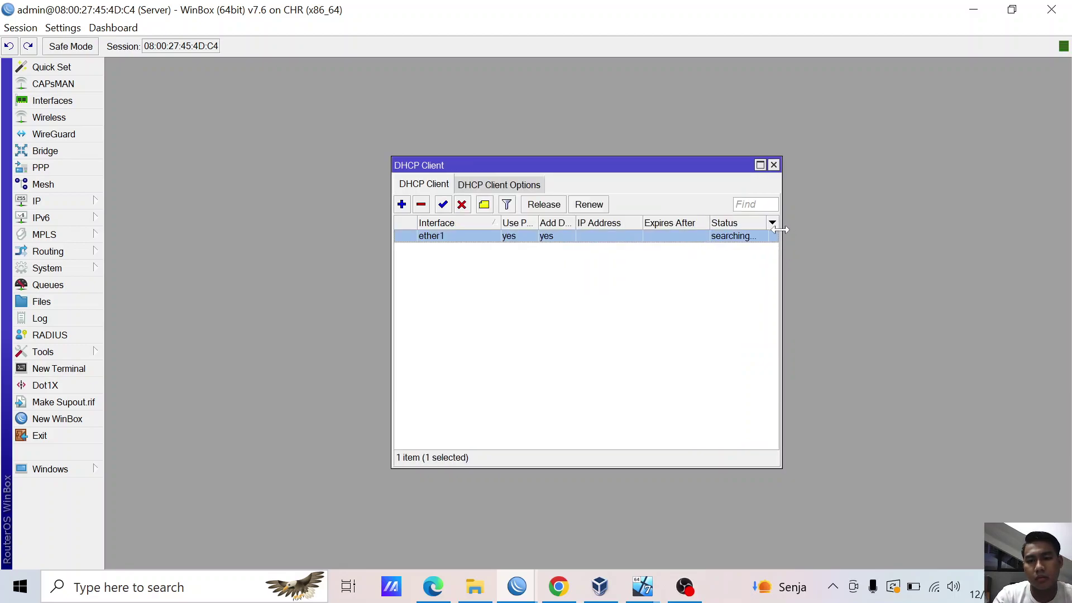
{"action": "left_click_drag", "start_coordinate": [782, 225], "coordinate": [969, 246]}
{"action": "left_click", "coordinate": [617, 263]}
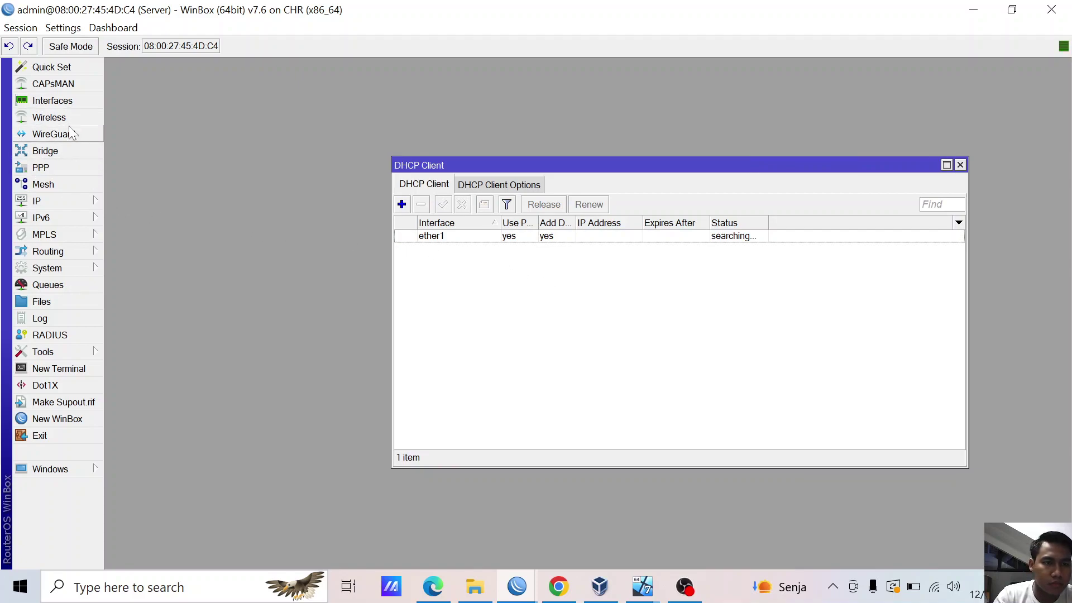
- Review the Interfaces and WireGuard lists and check the host's Wi-Fi network
{"action": "left_click", "coordinate": [78, 106]}
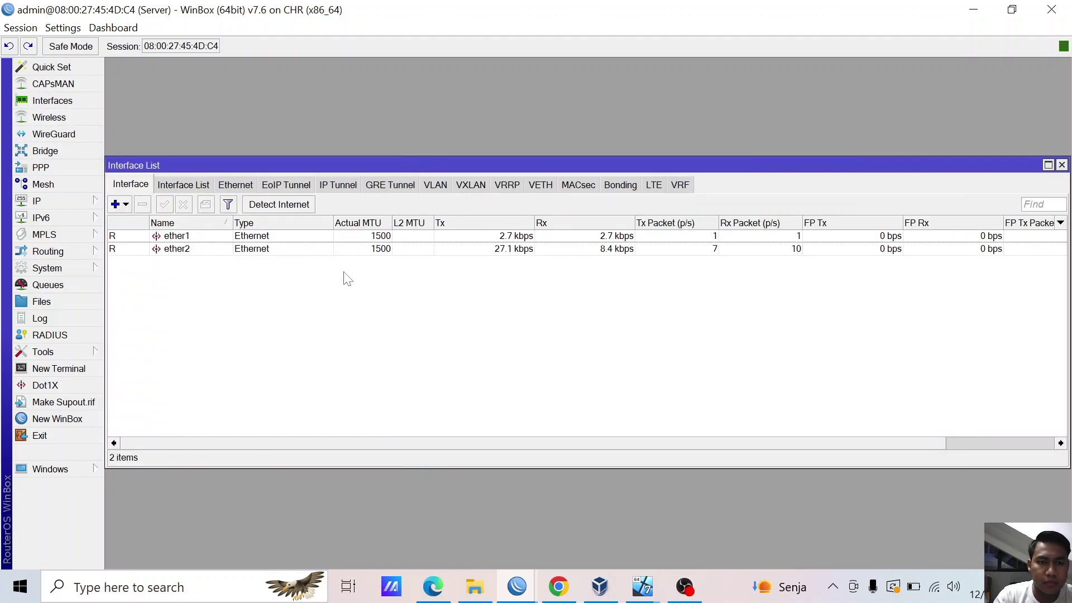
{"action": "left_click", "coordinate": [934, 586]}
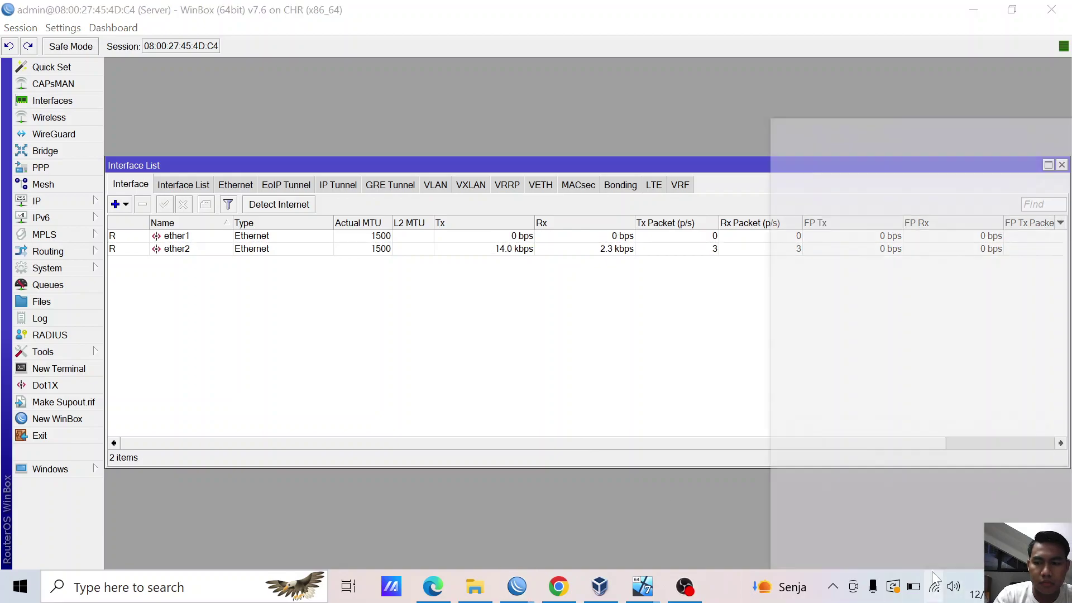
{"action": "left_click", "coordinate": [581, 363]}
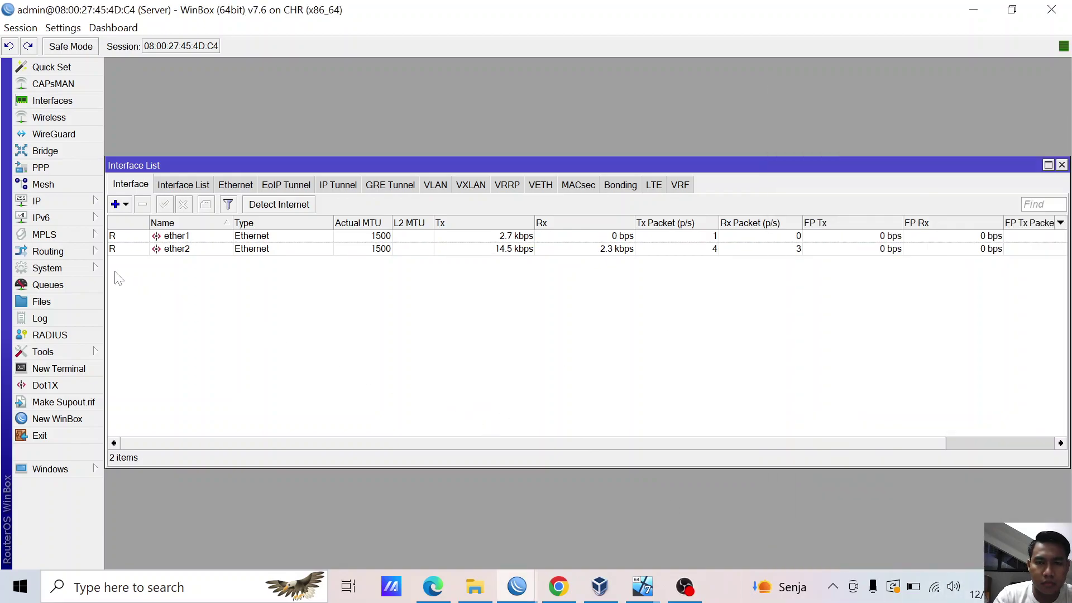
{"action": "left_click", "coordinate": [56, 134]}
{"action": "left_click", "coordinate": [78, 206]}
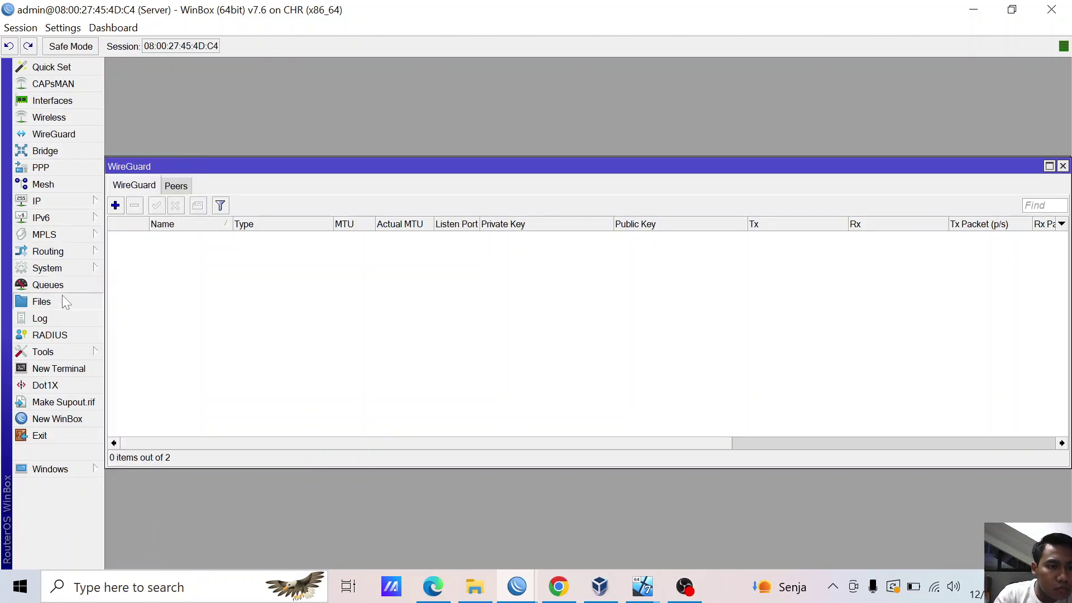
- Reopen the DHCP client list and select the still-searching ether1 entry
{"action": "left_click", "coordinate": [68, 269]}
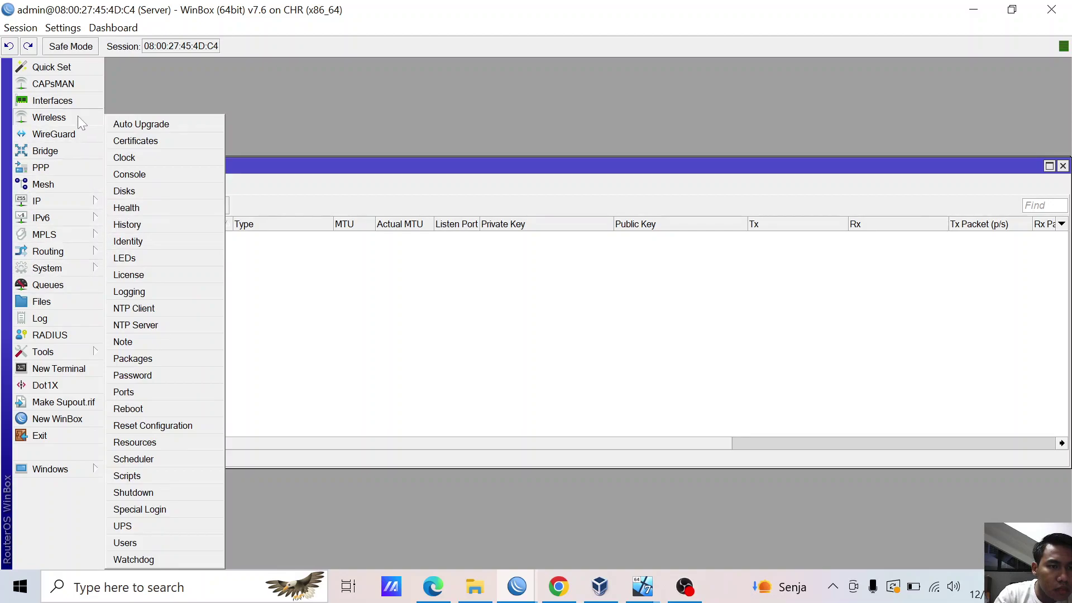
{"action": "left_click", "coordinate": [50, 201]}
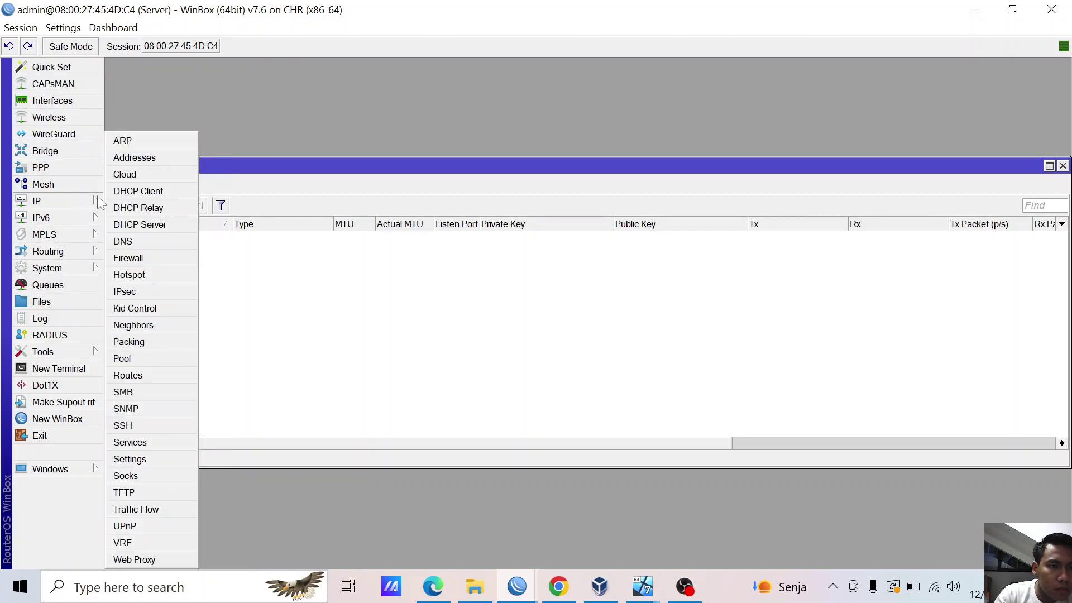
{"action": "left_click", "coordinate": [139, 191]}
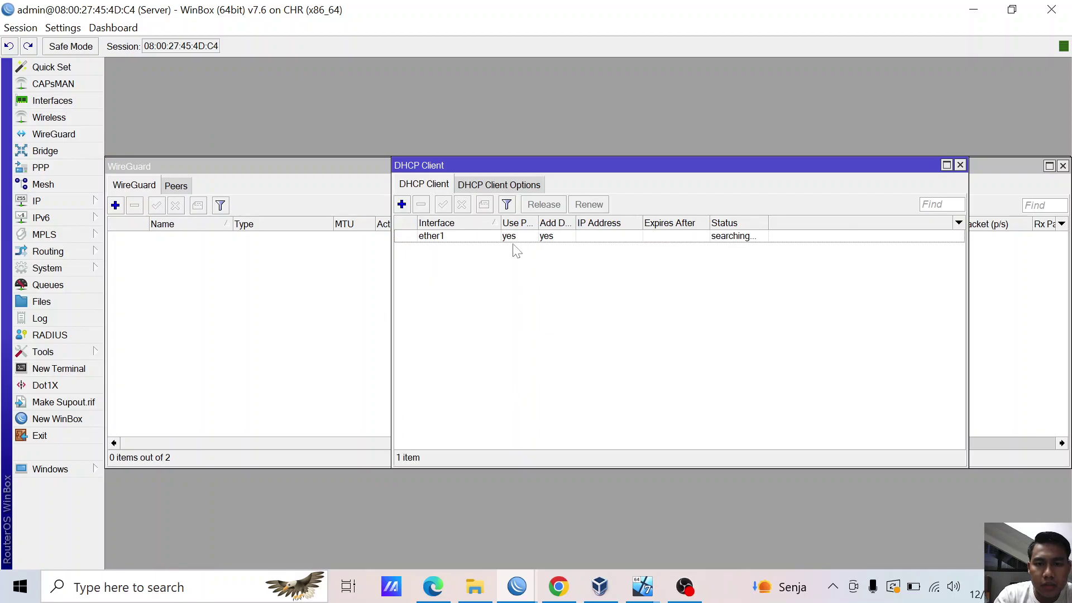
{"action": "left_click", "coordinate": [517, 237]}
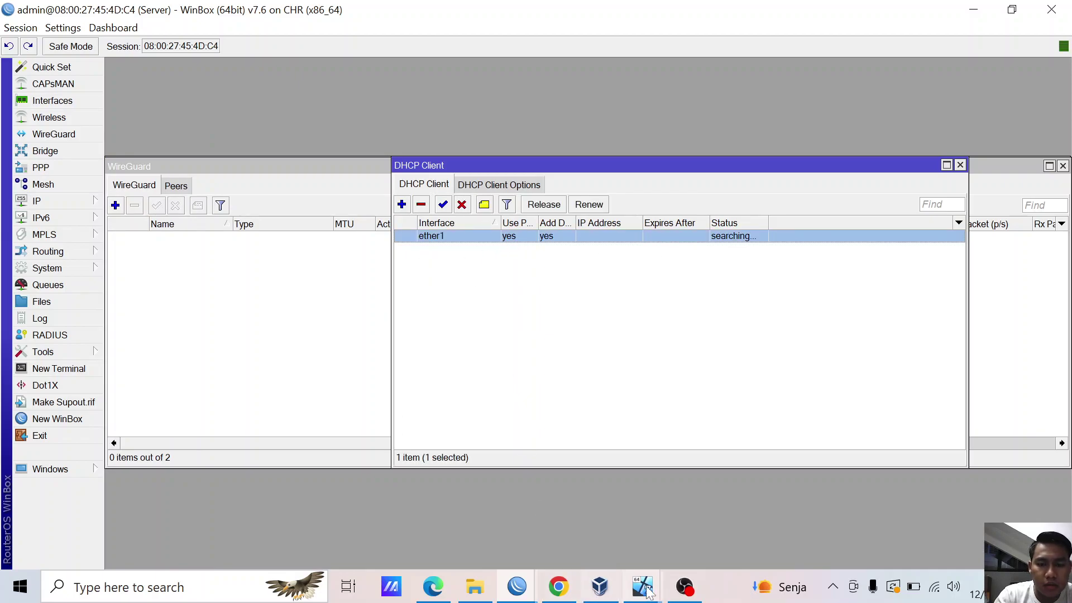
{"action": "left_click", "coordinate": [601, 586]}
- Confirm the server VM's adapters are bridged to Wi-Fi and on intnet1, then return to WinBox
{"action": "left_click", "coordinate": [160, 200]}
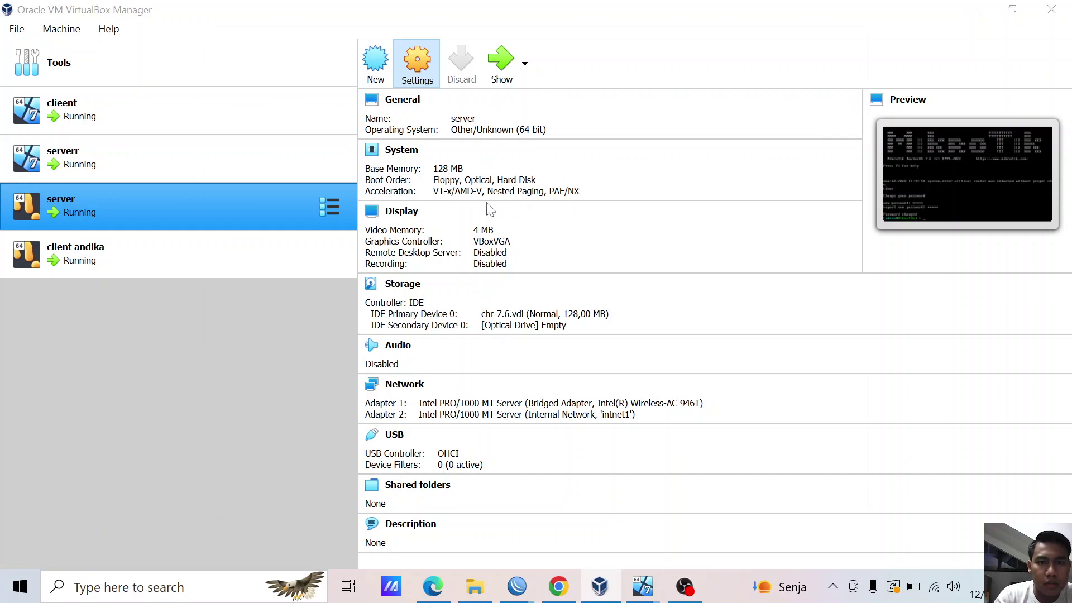
{"action": "key", "text": "ctrl+s"}
{"action": "left_click", "coordinate": [252, 213]}
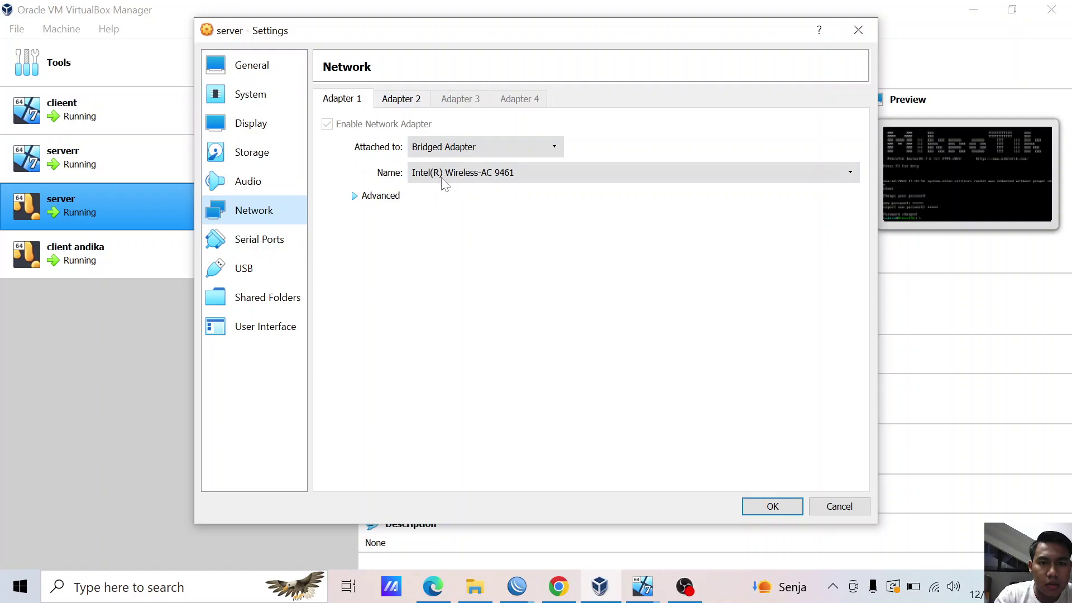
{"action": "left_click", "coordinate": [372, 198]}
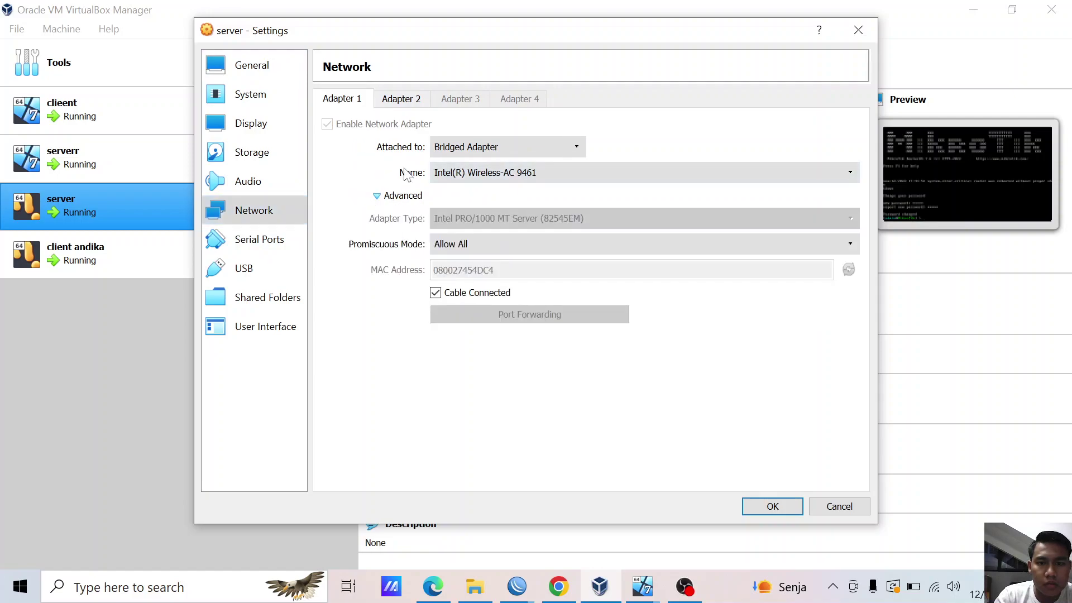
{"action": "left_click", "coordinate": [408, 99]}
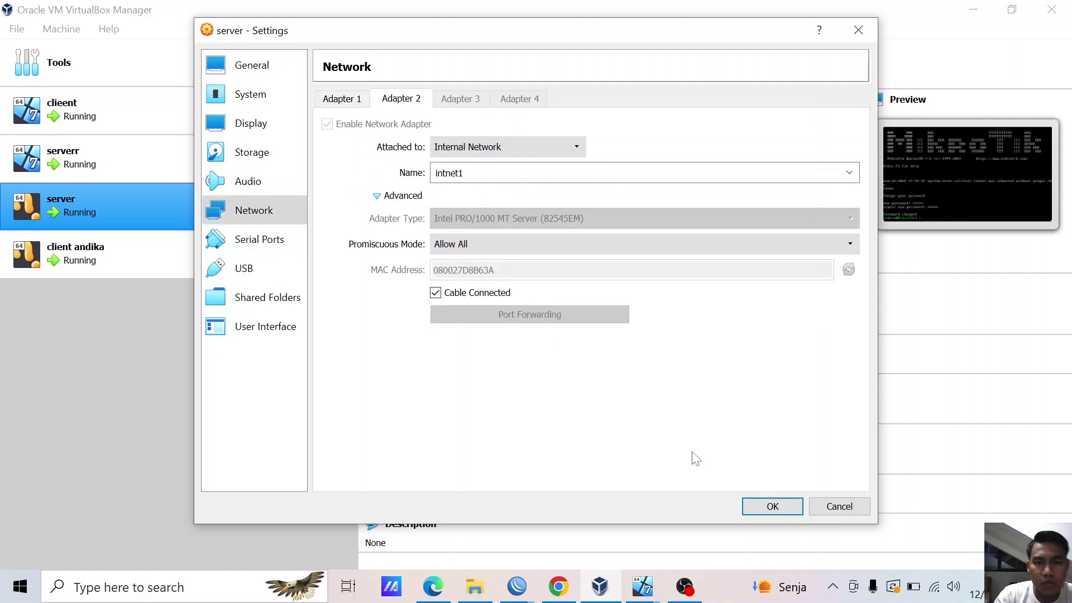
{"action": "left_click", "coordinate": [762, 506]}
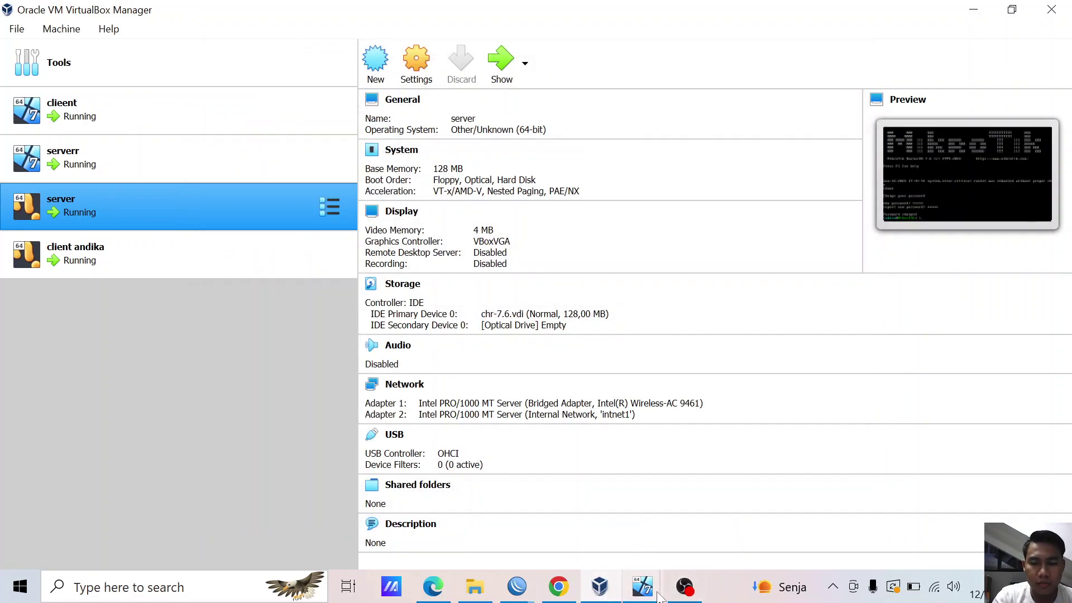
{"action": "left_click", "coordinate": [517, 586]}
{"action": "left_click", "coordinate": [431, 536]}
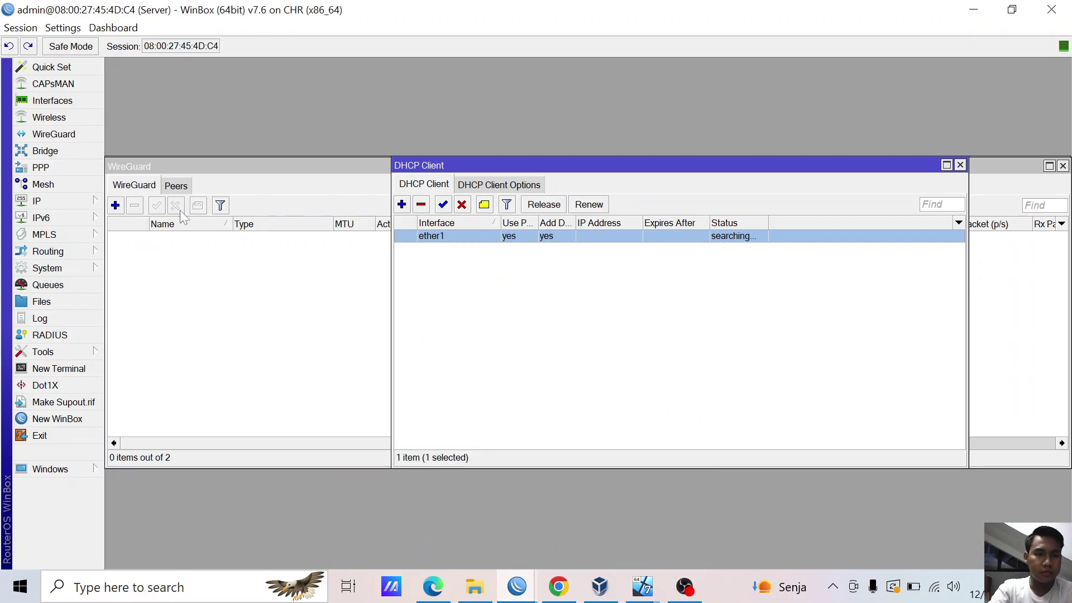
- Check the server's empty ARP table, then close the WireGuard window
{"action": "left_click", "coordinate": [54, 197]}
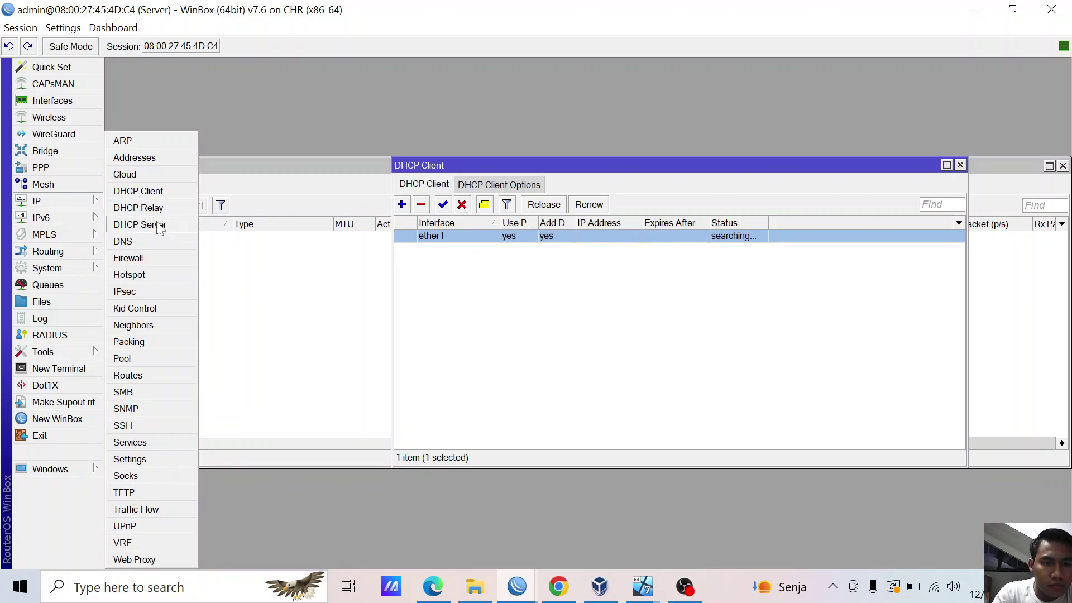
{"action": "left_click", "coordinate": [166, 146]}
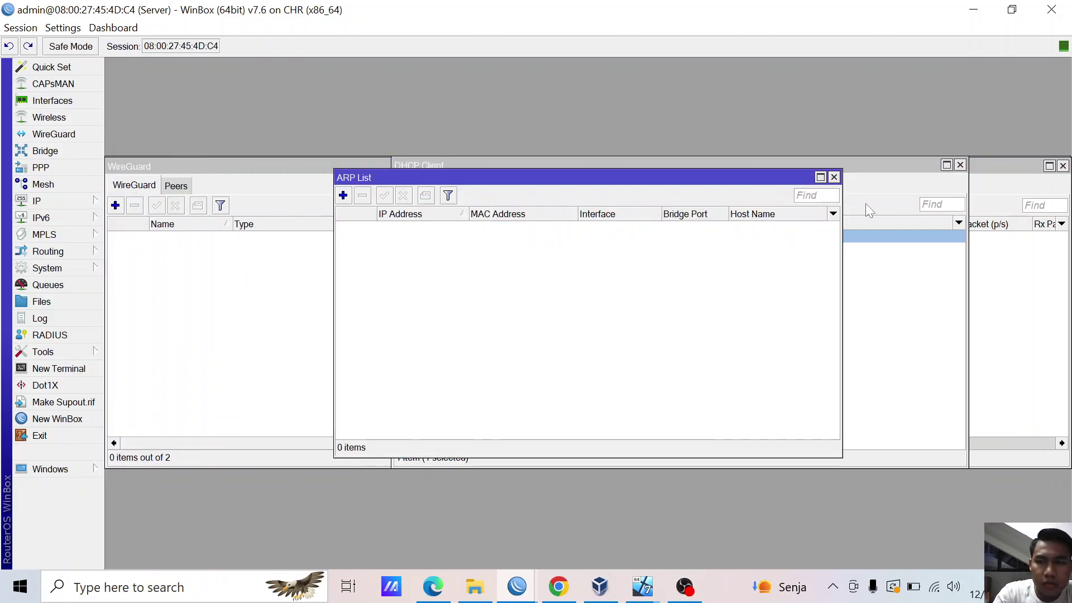
{"action": "left_click", "coordinate": [834, 177]}
{"action": "double_click", "coordinate": [383, 166]}
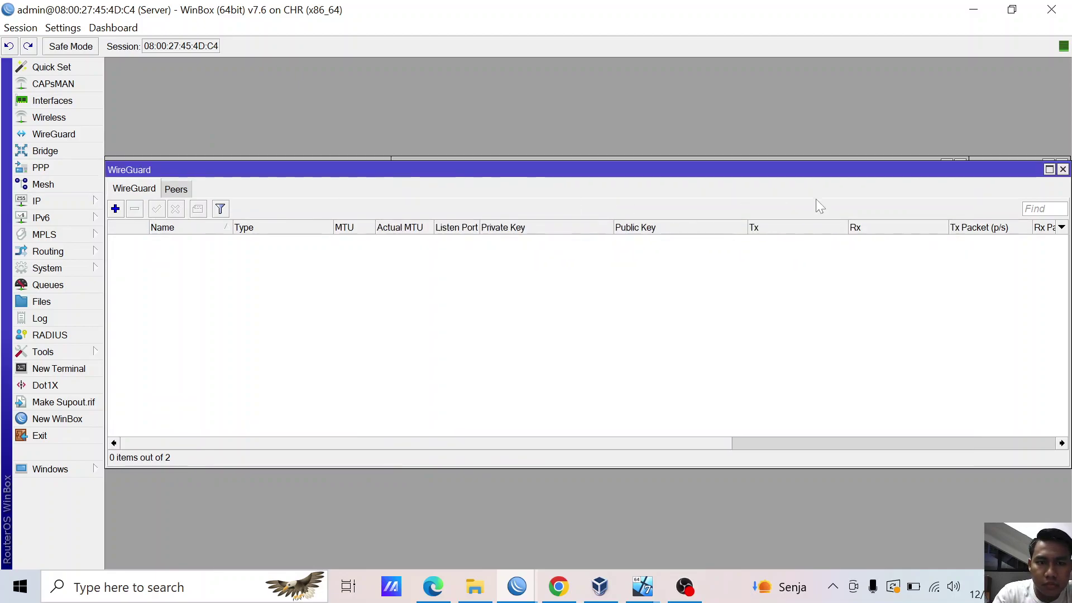
{"action": "left_click", "coordinate": [1062, 165]}
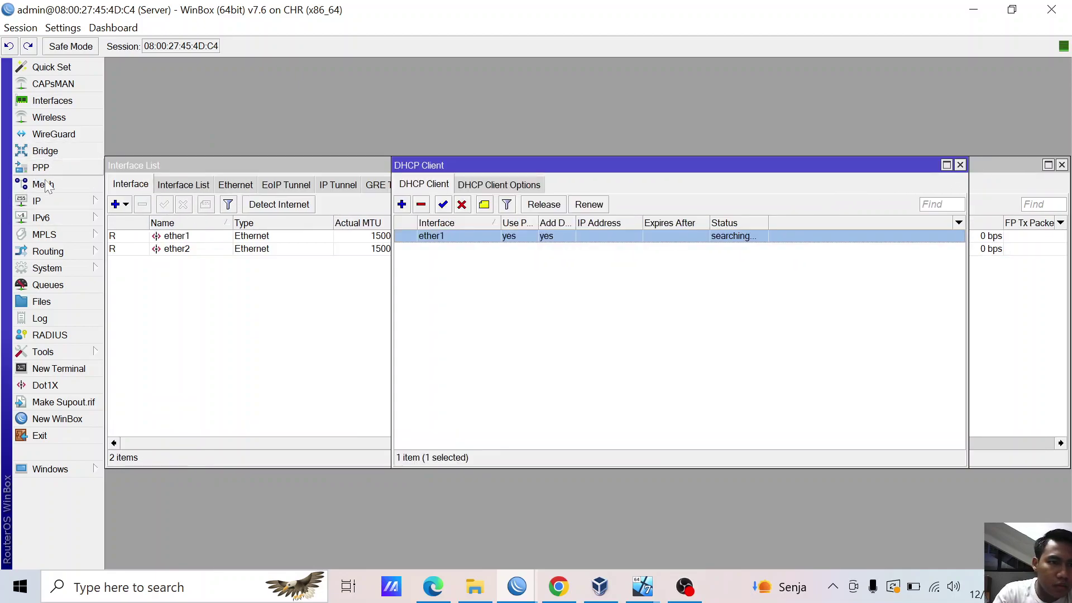
- Review the IP address list and DHCP client options, then open a New Terminal on the server
{"action": "left_click", "coordinate": [46, 198]}
{"action": "left_click", "coordinate": [151, 159]}
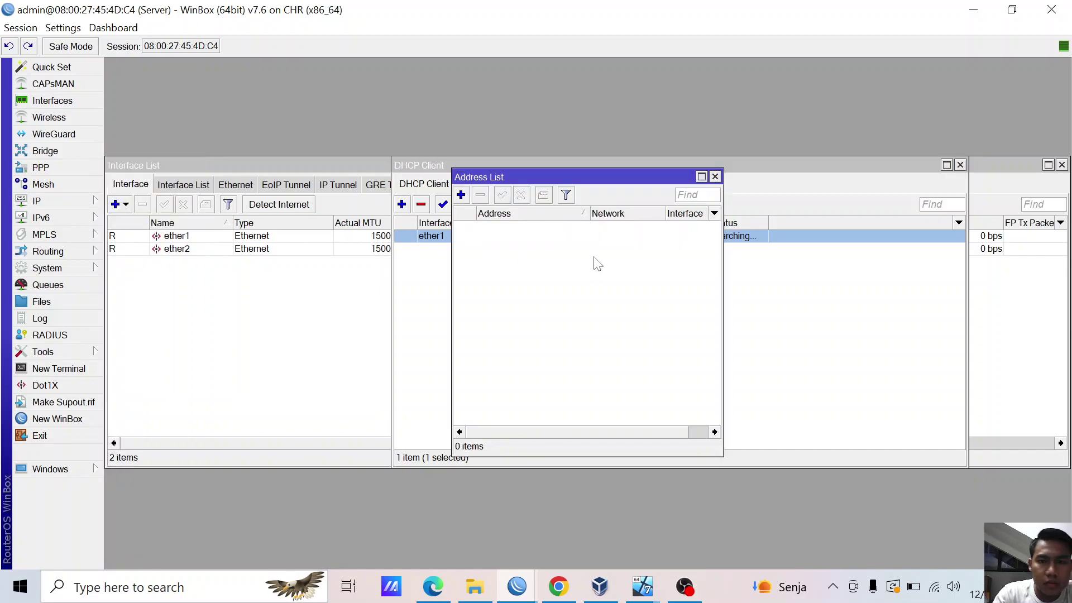
{"action": "left_click_drag", "start_coordinate": [545, 177], "coordinate": [578, 263]}
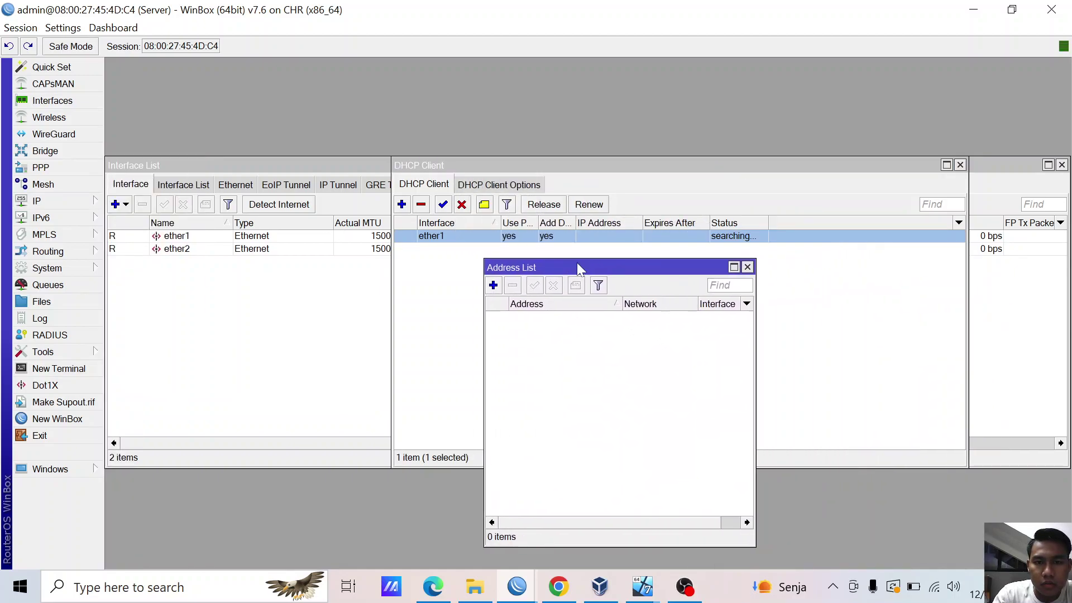
{"action": "left_click", "coordinate": [457, 233]}
{"action": "left_click", "coordinate": [491, 185]}
{"action": "left_click", "coordinate": [446, 189]}
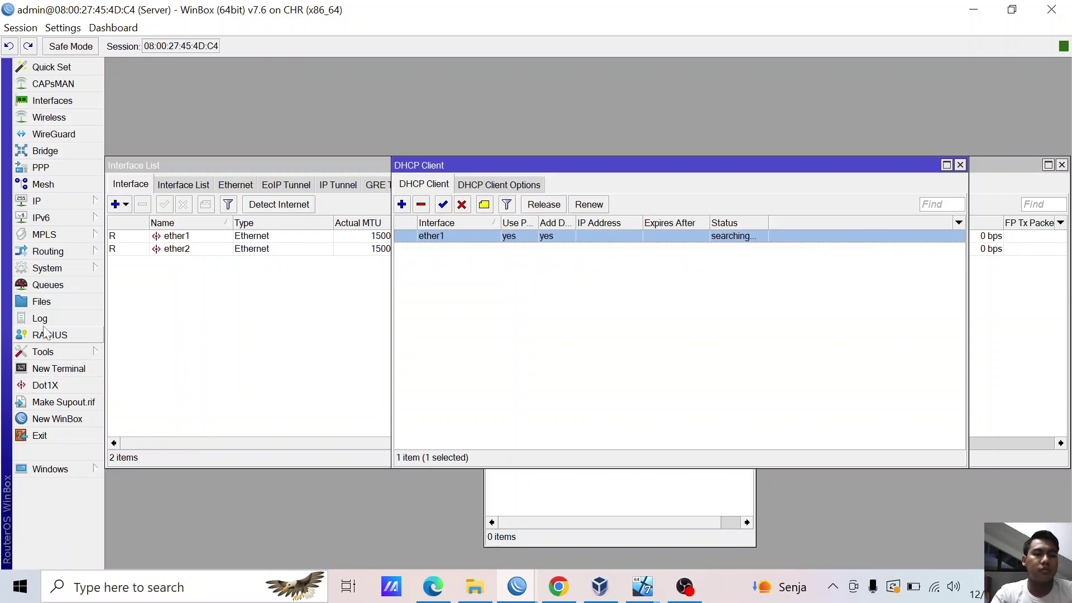
{"action": "left_click", "coordinate": [66, 369]}
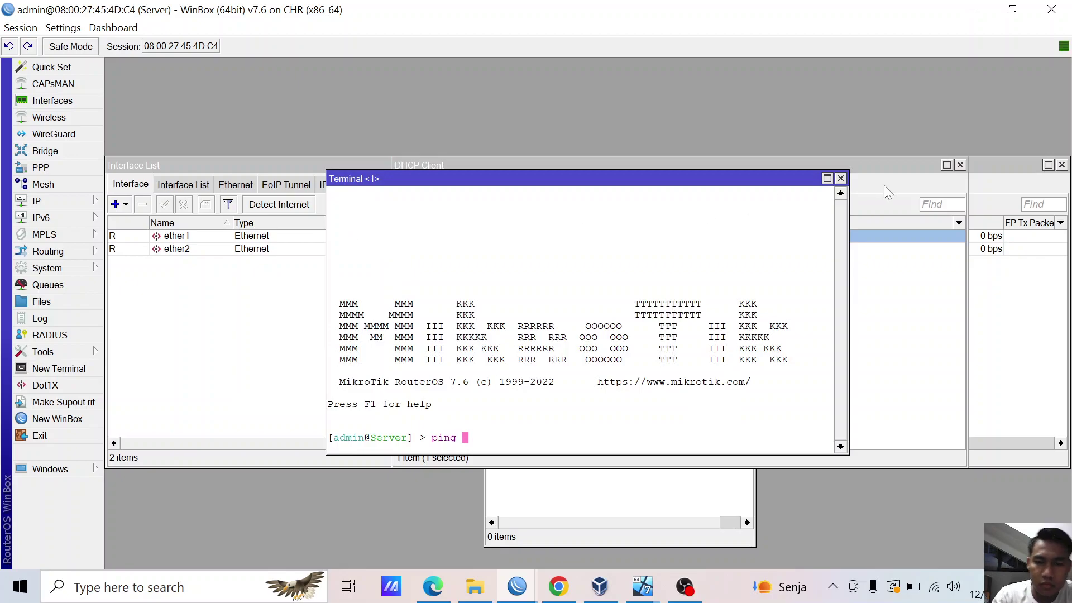
- Ping 8.8.8.8 from the server, stop it at 100% loss, and close the terminal
{"action": "type", "text": "ping 8.8.8.8"}
{"action": "key", "text": "Return"}
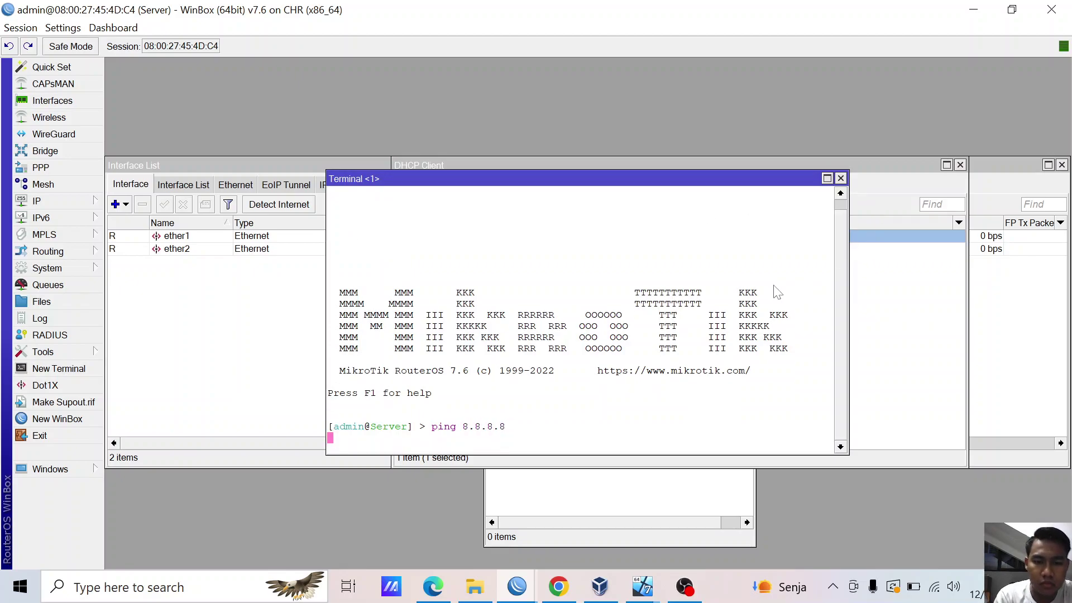
{"action": "key", "text": "ctrl+c"}
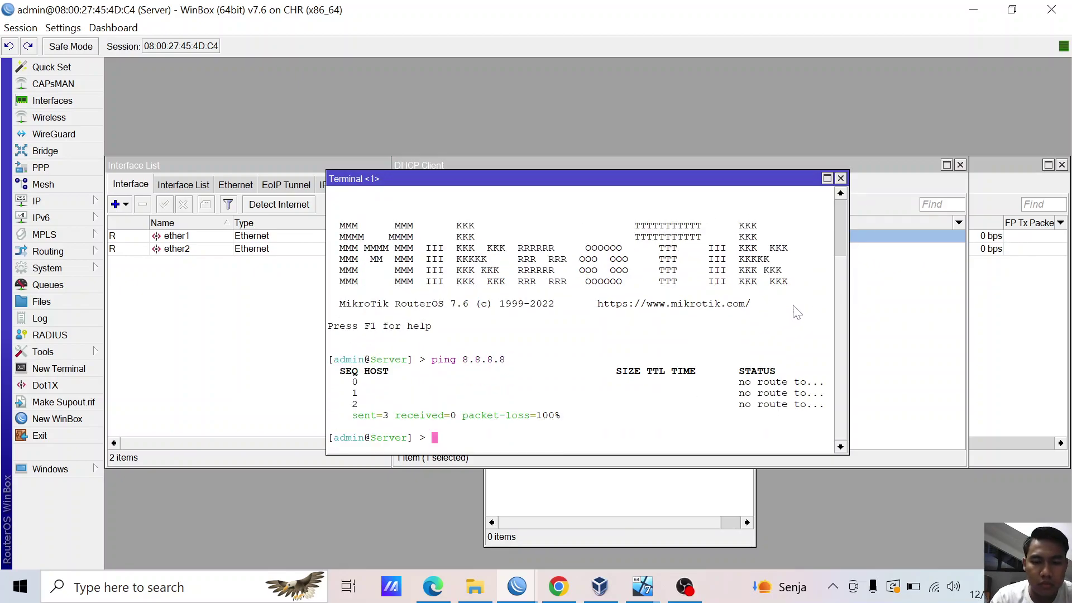
{"action": "left_click", "coordinate": [840, 179]}
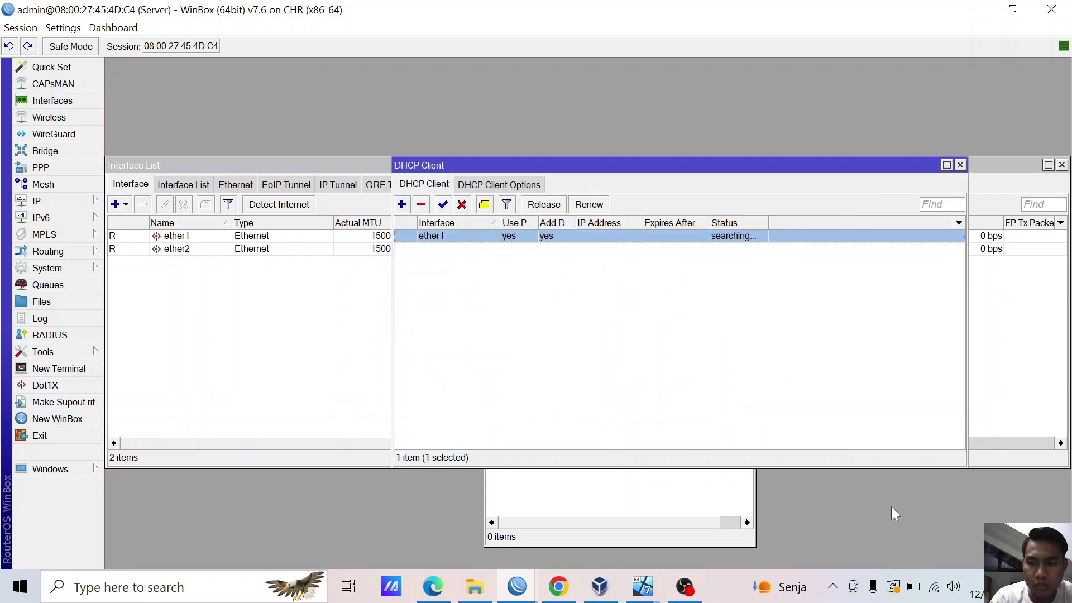
- Check the host's Wi-Fi list, then run ipconfig in Command Prompt on the host
{"action": "left_click", "coordinate": [936, 590]}
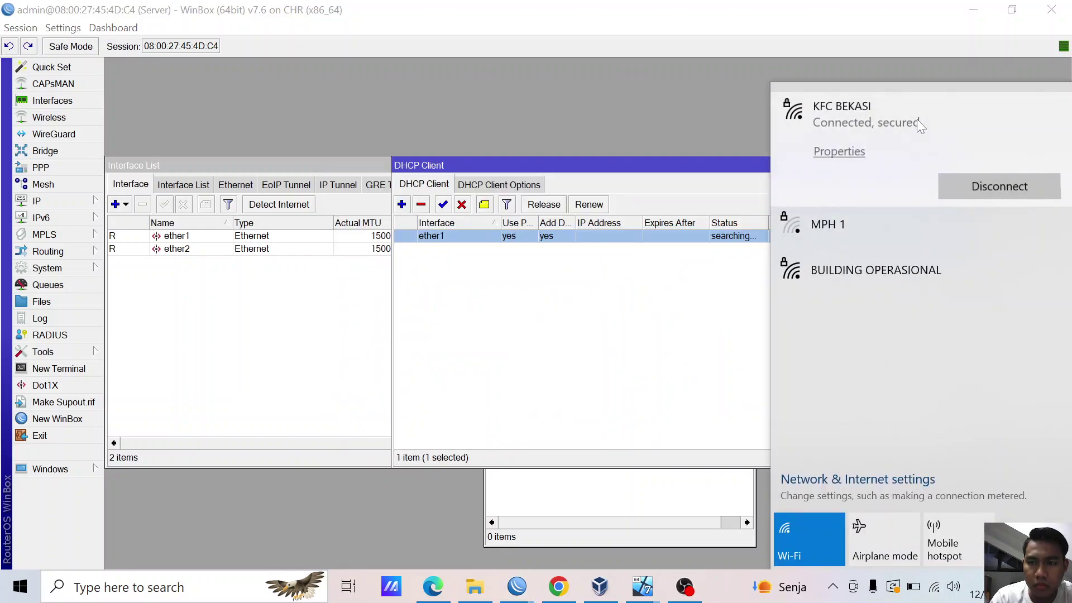
{"action": "left_click", "coordinate": [342, 391]}
{"action": "key", "text": "super"}
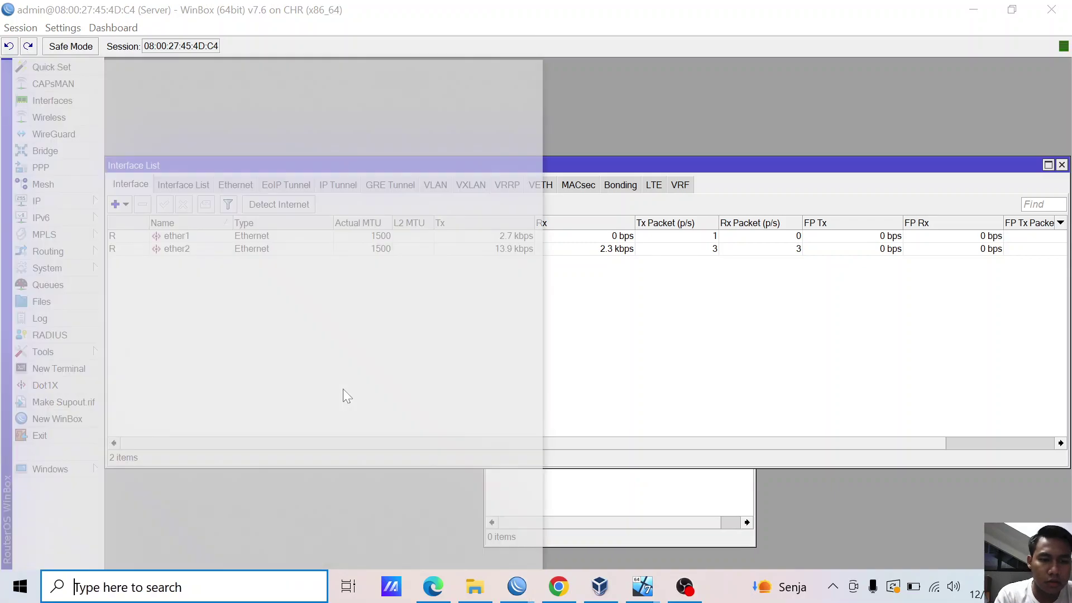
{"action": "type", "text": "cmd"}
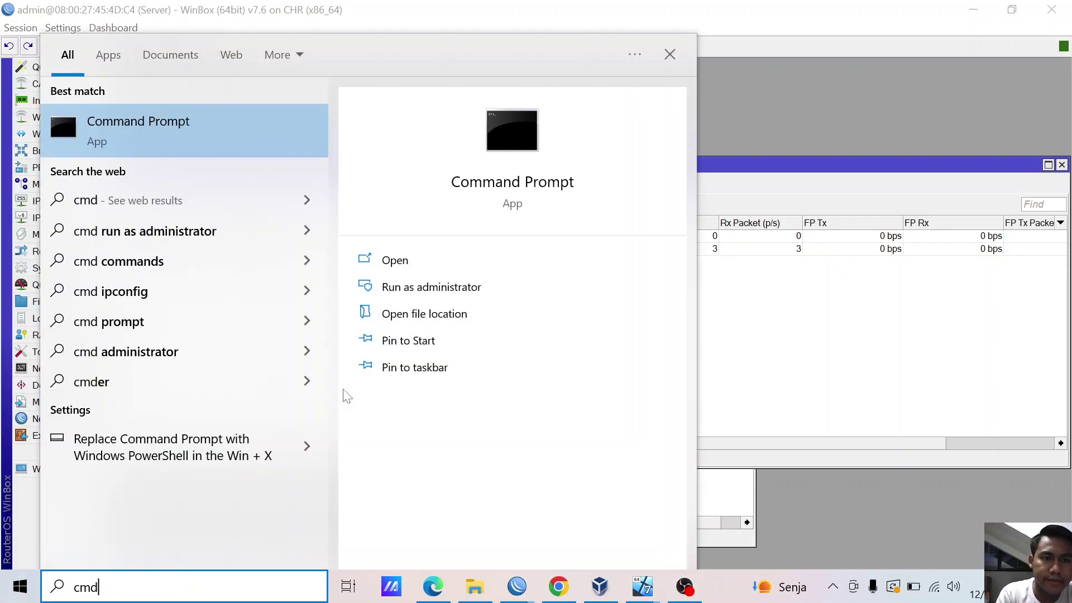
{"action": "key", "text": "Escape"}
{"action": "type", "text": "ipconfig"}
{"action": "key", "text": "Return"}
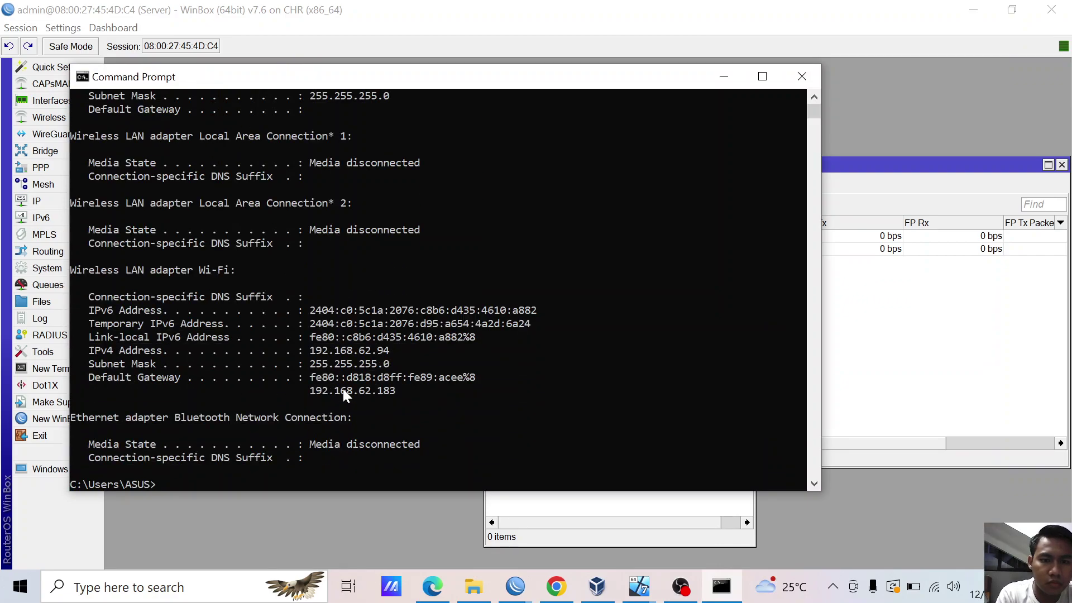
- Ping 8.8.8.8 and google.com from the host, then close Command Prompt
{"action": "type", "text": "ping 8.8.8.8"}
{"action": "key", "text": "Return"}
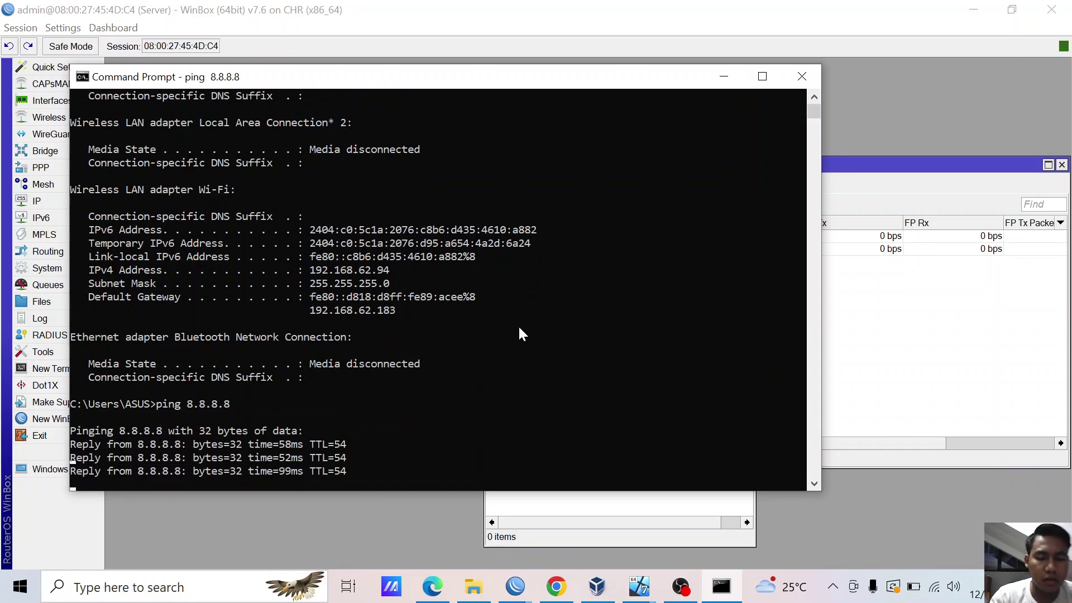
{"action": "key", "text": "ctrl+c"}
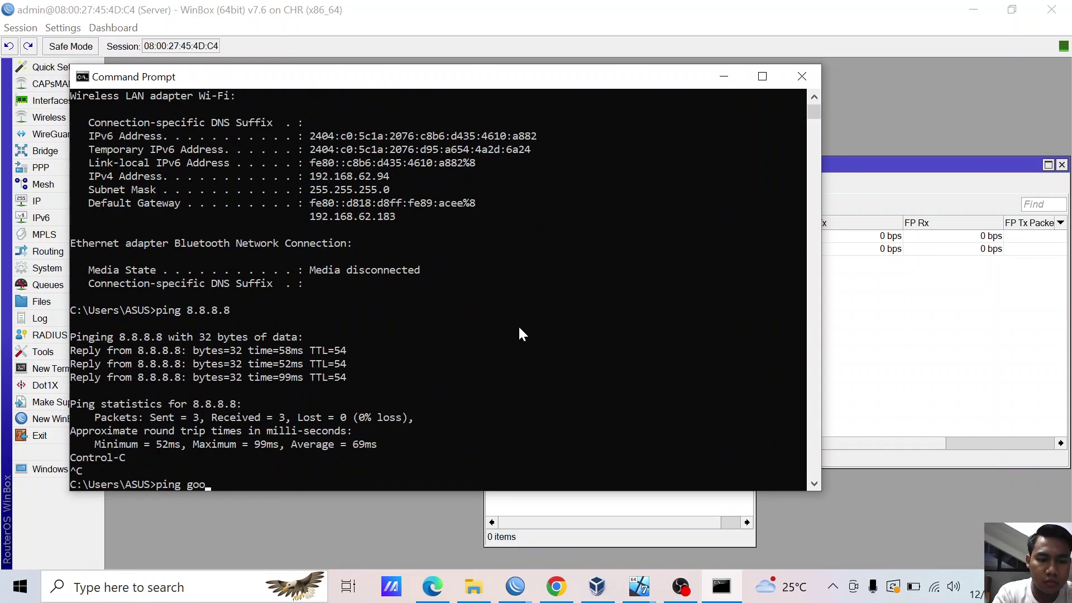
{"action": "type", "text": "ping google.com"}
{"action": "key", "text": "Return"}
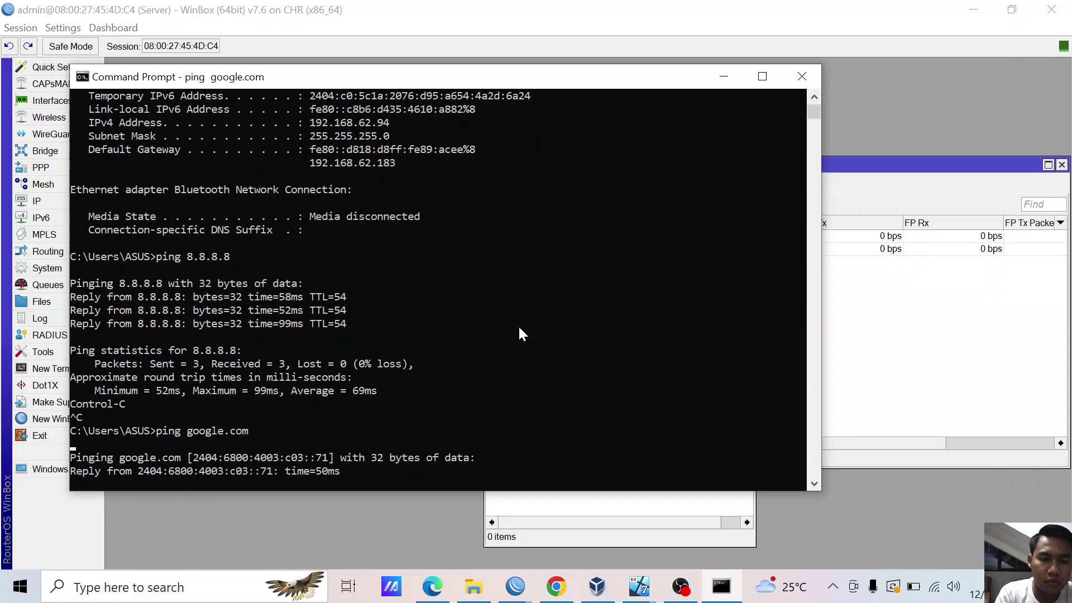
{"action": "key", "text": "ctrl+c"}
{"action": "left_click", "coordinate": [802, 76]}
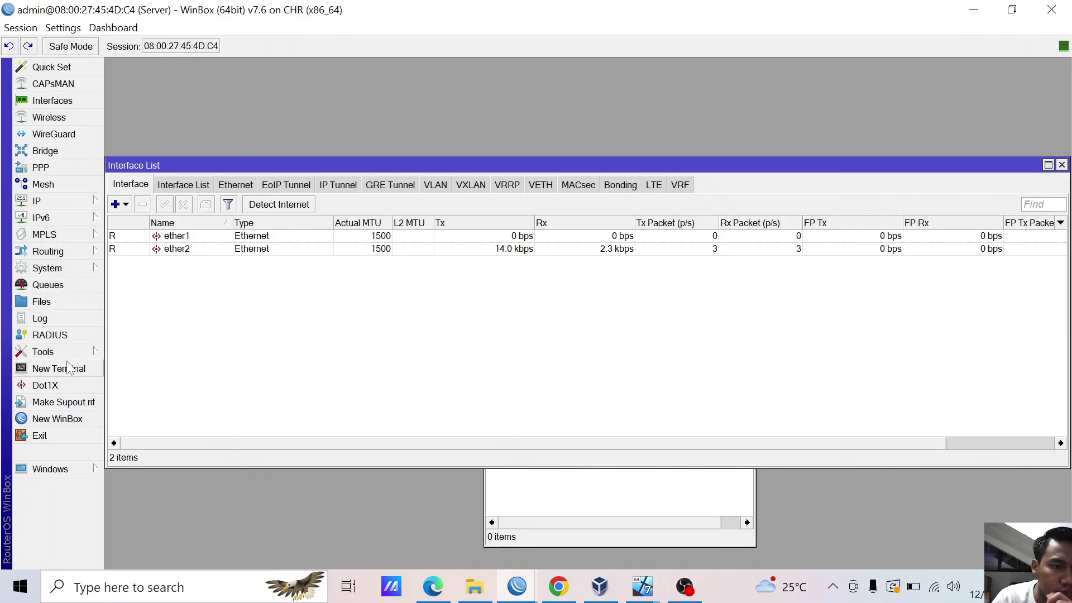
- Inspect the ether1 DHCP client and request a fresh lease for it
{"action": "left_click", "coordinate": [87, 354]}
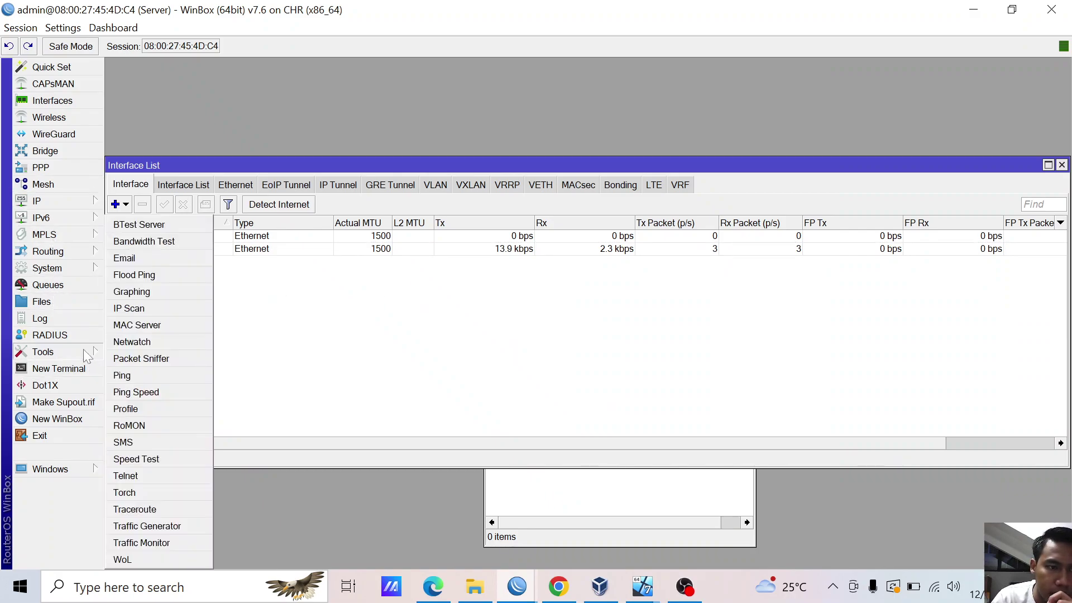
{"action": "left_click", "coordinate": [234, 107]}
{"action": "left_click", "coordinate": [50, 201]}
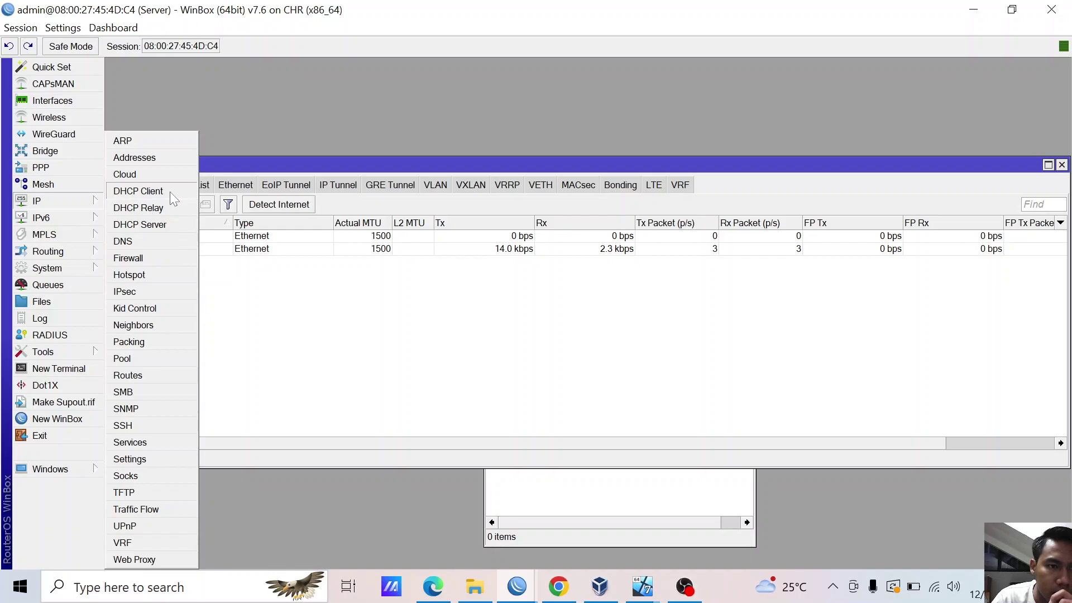
{"action": "left_click", "coordinate": [140, 190]}
{"action": "left_click", "coordinate": [473, 189]}
{"action": "left_click", "coordinate": [416, 187]}
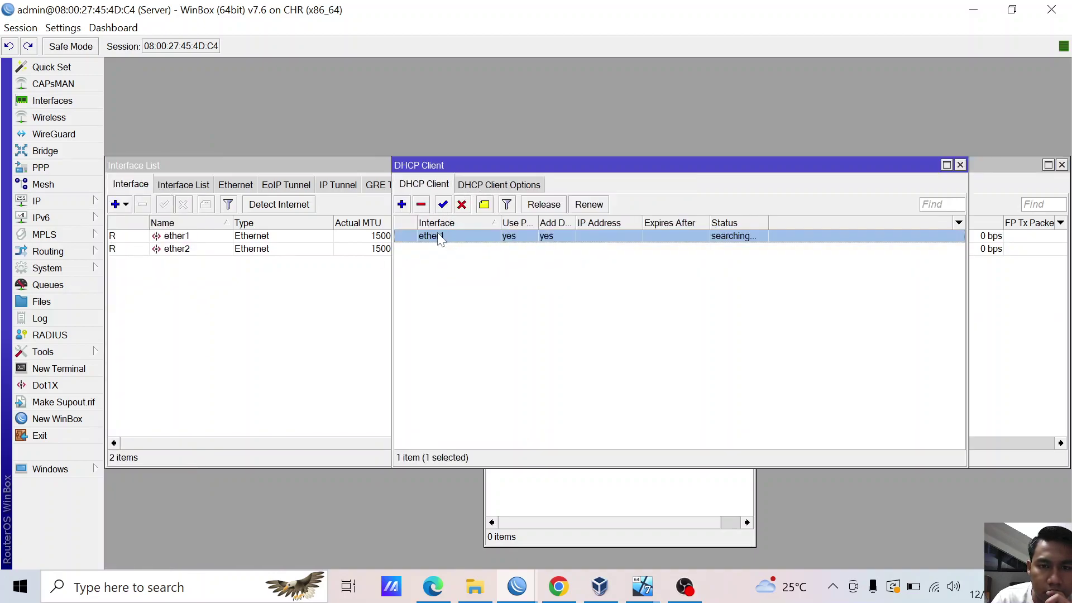
{"action": "double_click", "coordinate": [439, 238]}
{"action": "left_click", "coordinate": [729, 191]}
{"action": "left_click", "coordinate": [590, 205]}
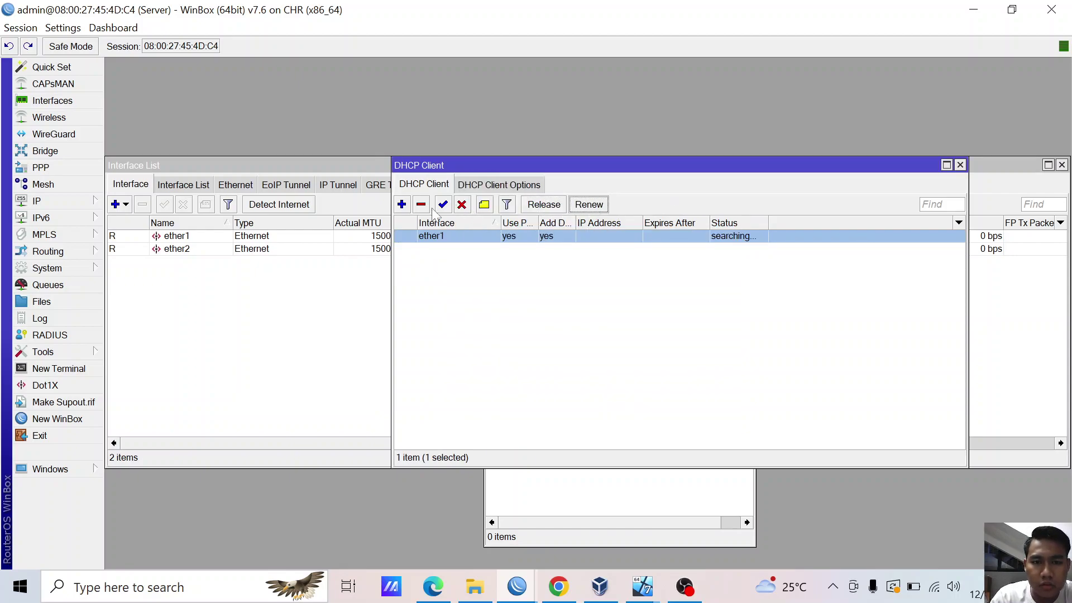
{"action": "double_click", "coordinate": [440, 237]}
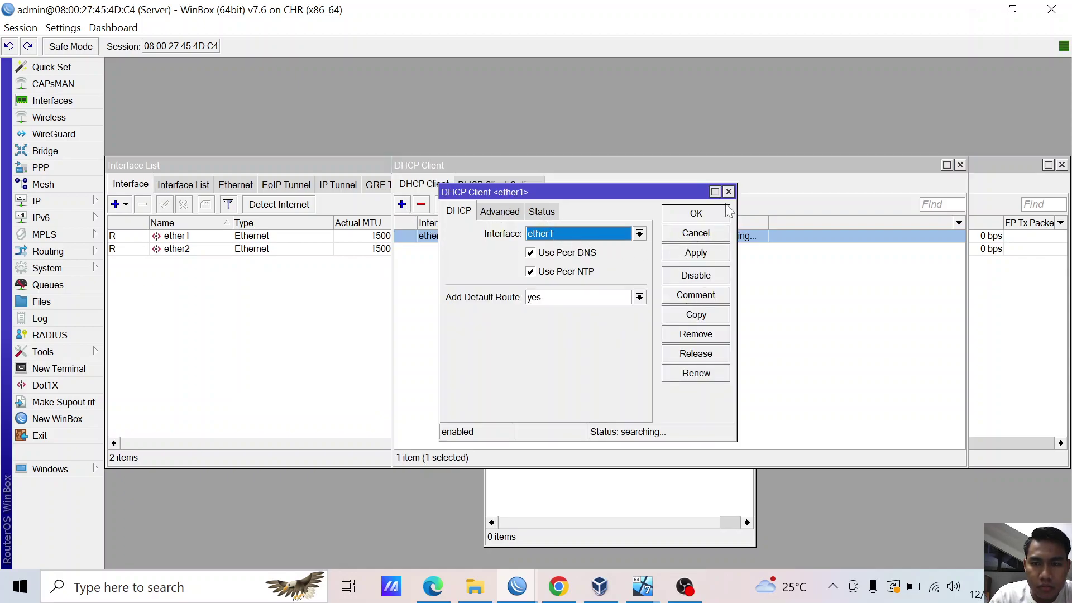
{"action": "left_click", "coordinate": [729, 191]}
- Delete the ether1 DHCP client and add a new one on ether2
{"action": "left_click", "coordinate": [421, 205]}
{"action": "left_click", "coordinate": [401, 204]}
{"action": "left_click", "coordinate": [588, 235]}
{"action": "left_click", "coordinate": [587, 257]}
{"action": "left_click", "coordinate": [670, 256]}
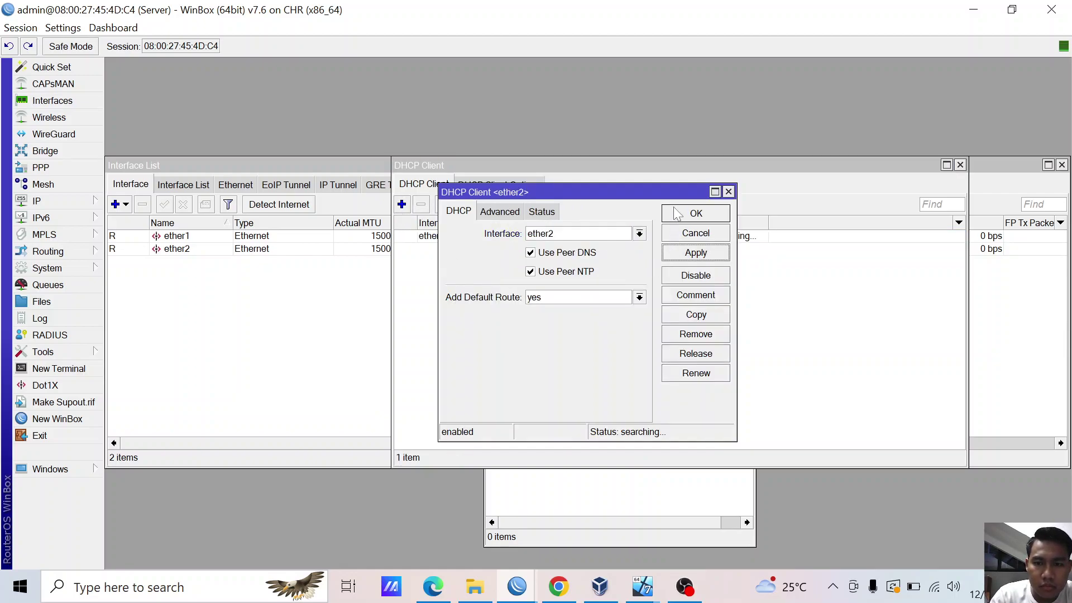
{"action": "left_click", "coordinate": [676, 217]}
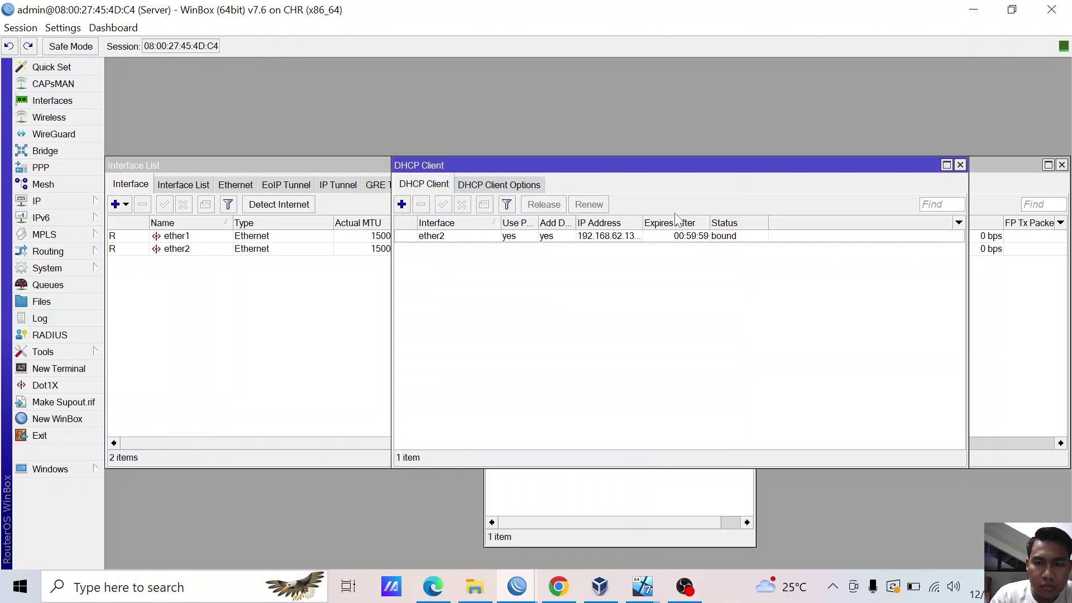
- Widen the IP Address column to show ether2's 192.168.62.133/24 lease
{"action": "left_click", "coordinate": [587, 237]}
{"action": "left_click_drag", "start_coordinate": [643, 223], "coordinate": [721, 223]}
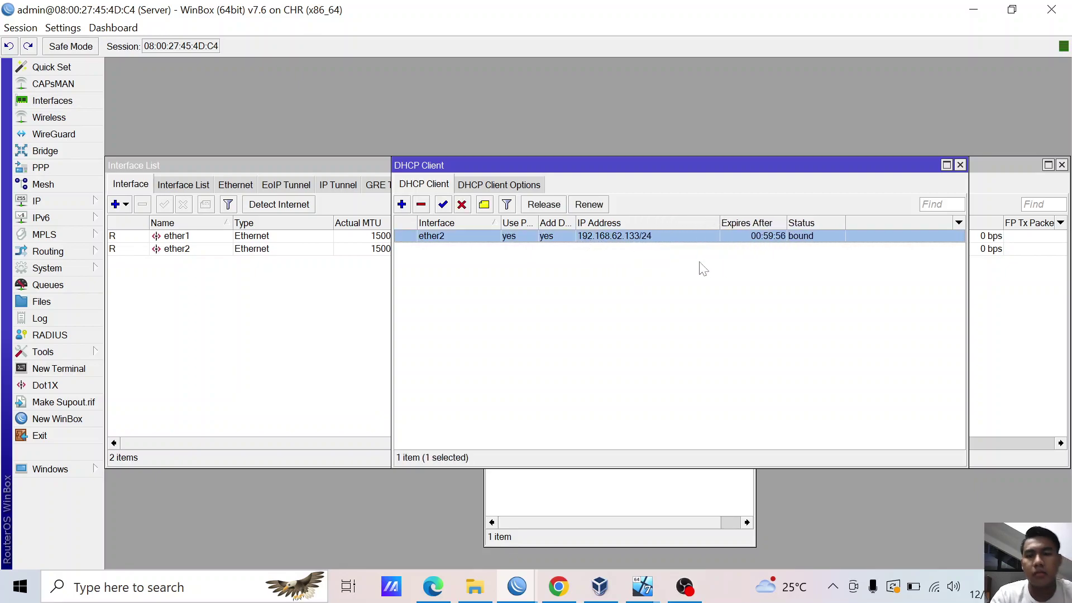
{"action": "left_click", "coordinate": [695, 269]}
{"action": "left_click", "coordinate": [493, 237]}
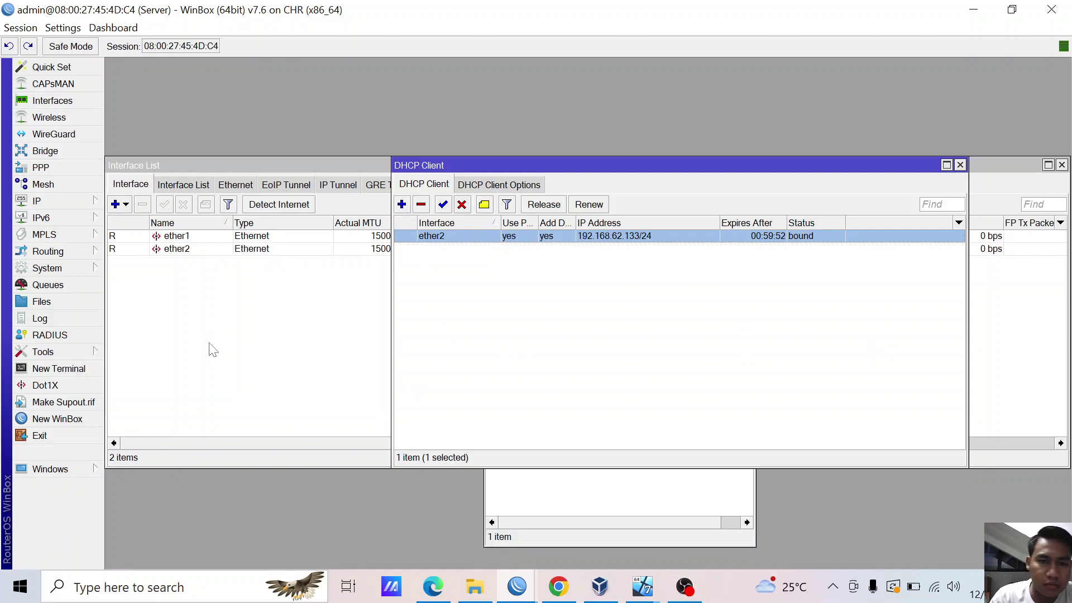
{"action": "left_click", "coordinate": [56, 201]}
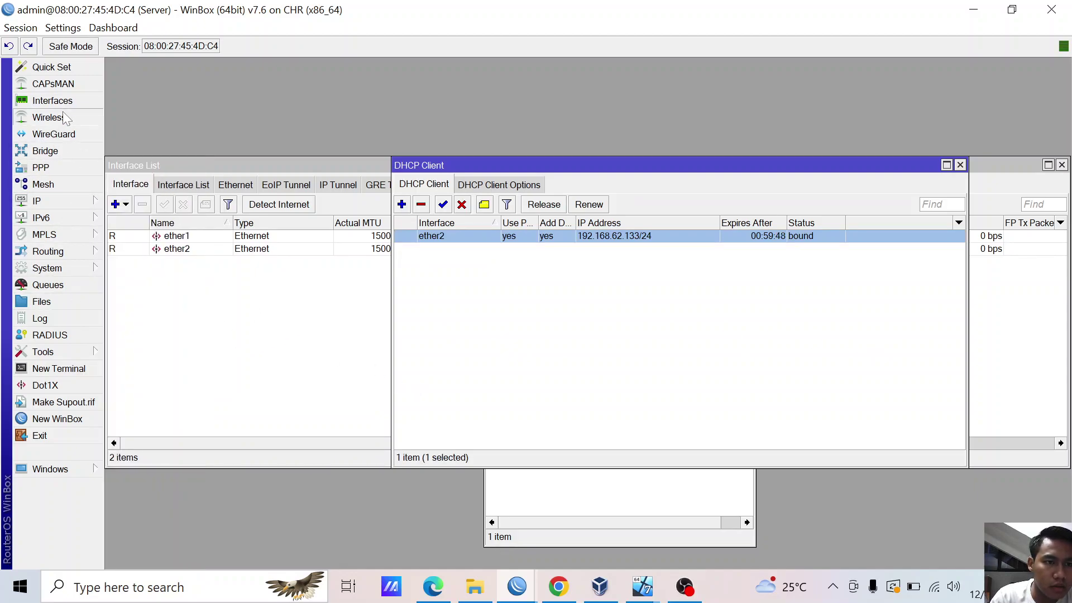
- Rename interface ether2 to 'internet' and ether1 to 'lan'
{"action": "left_click", "coordinate": [52, 100]}
{"action": "double_click", "coordinate": [184, 248]}
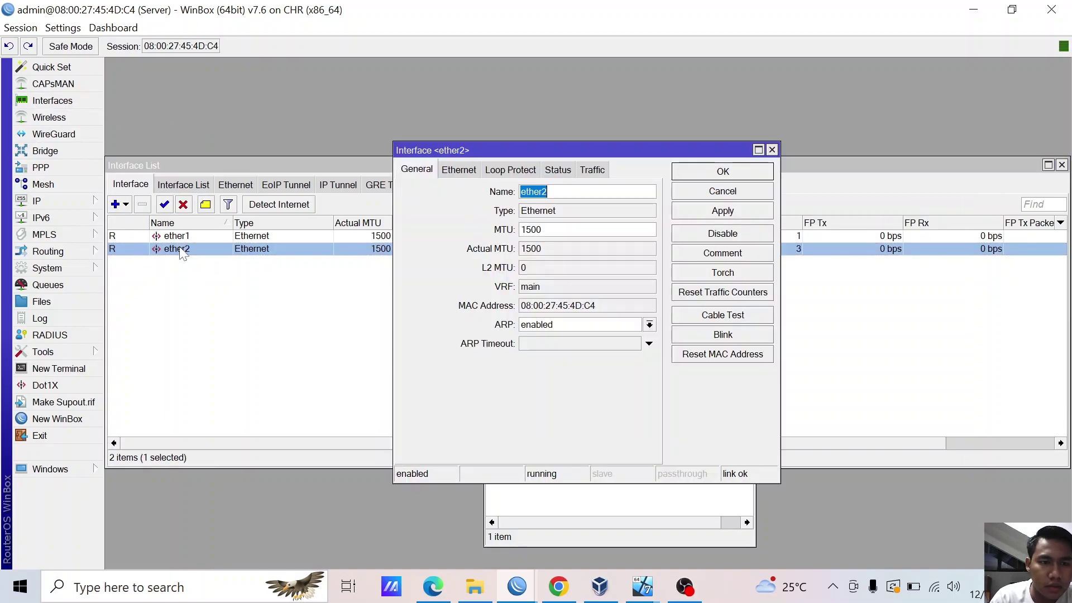
{"action": "type", "text": "int"}
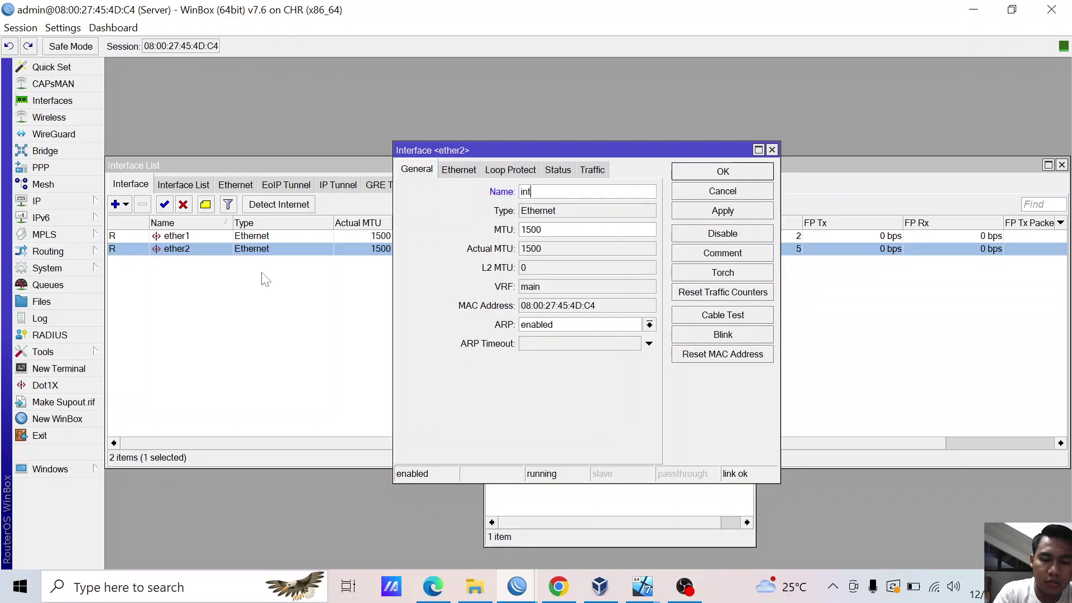
{"action": "type", "text": "ernet"}
{"action": "left_click", "coordinate": [696, 211]}
{"action": "left_click", "coordinate": [700, 177]}
{"action": "double_click", "coordinate": [184, 236]}
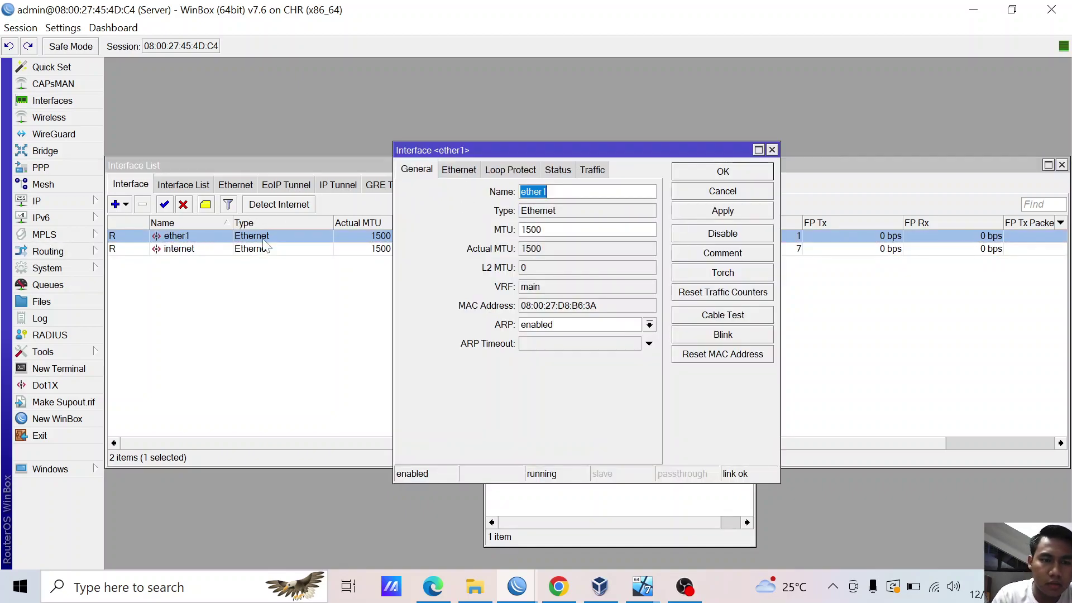
{"action": "type", "text": "lan"}
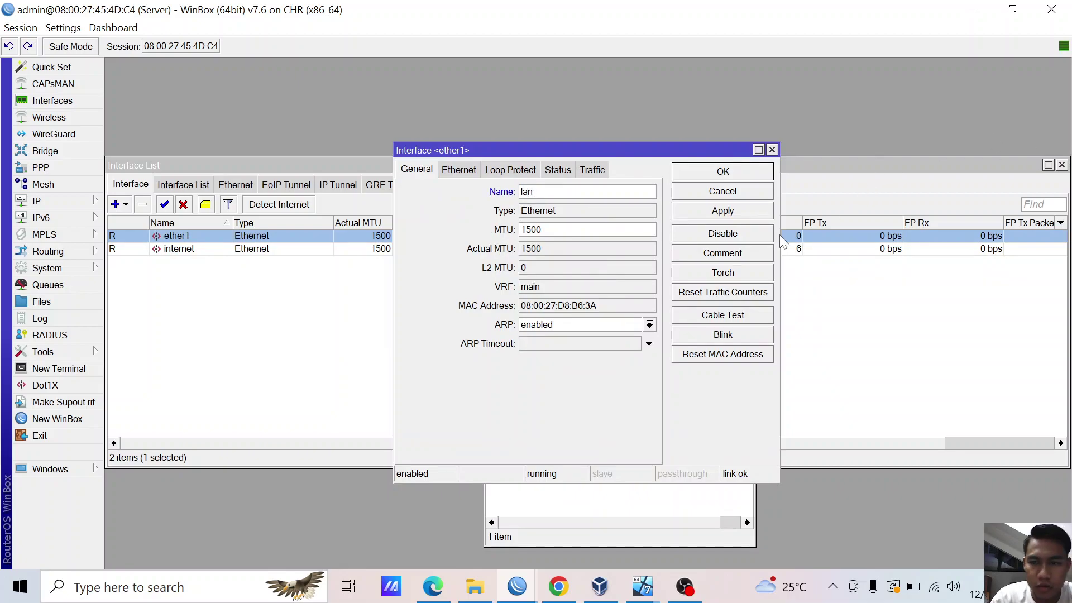
{"action": "left_click", "coordinate": [747, 215]}
{"action": "left_click", "coordinate": [726, 172]}
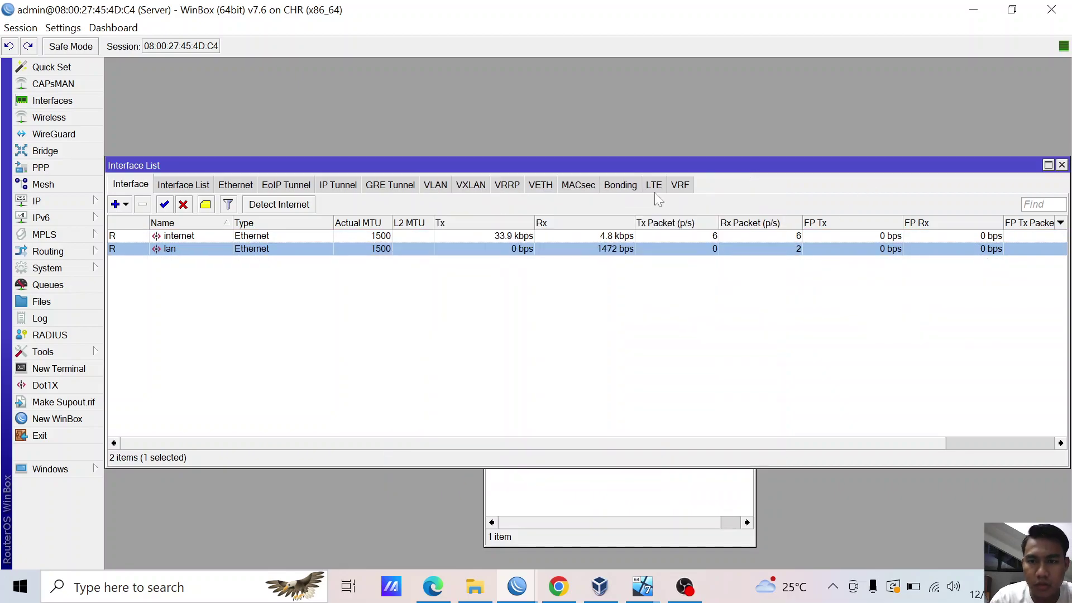
- Check the DHCP client and address lists for 192.168.62.133/24 on internet
{"action": "left_click", "coordinate": [52, 204]}
{"action": "left_click", "coordinate": [144, 191]}
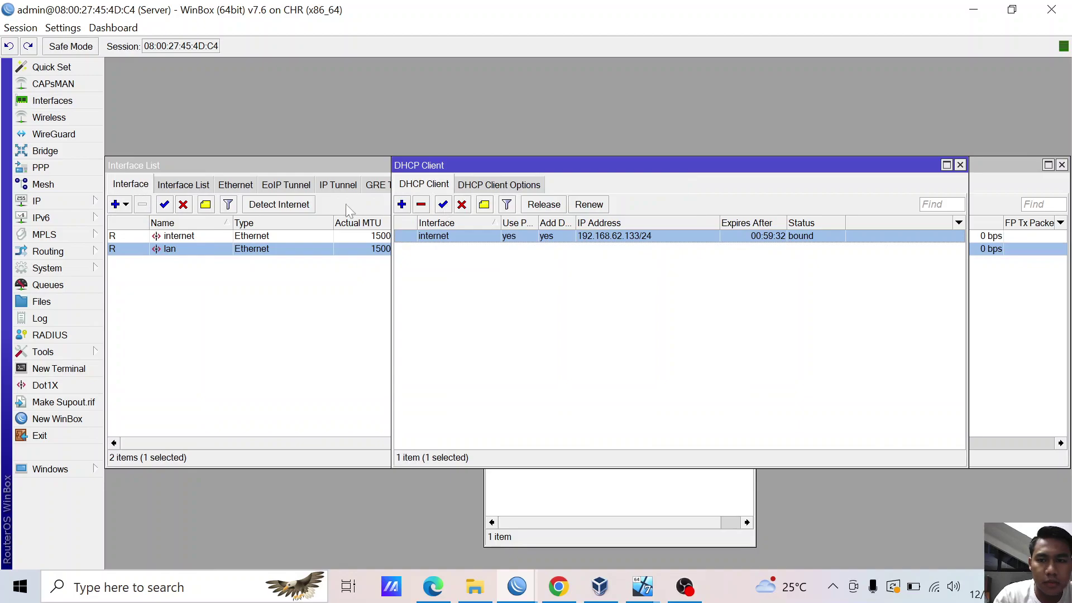
{"action": "left_click", "coordinate": [52, 201]}
{"action": "left_click", "coordinate": [159, 160]}
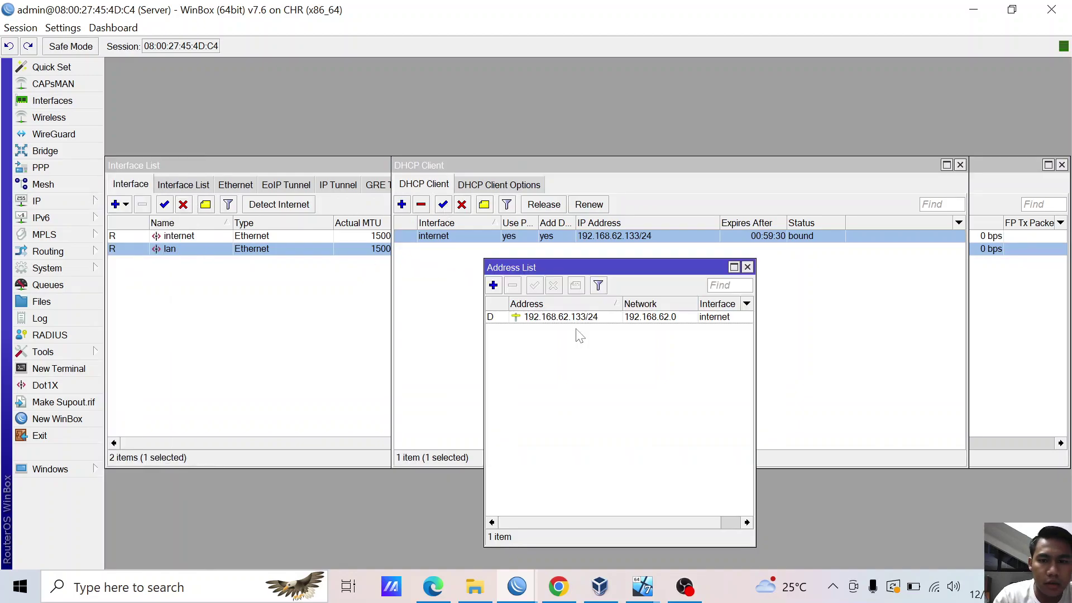
{"action": "left_click", "coordinate": [597, 319]}
{"action": "left_click", "coordinate": [174, 335]}
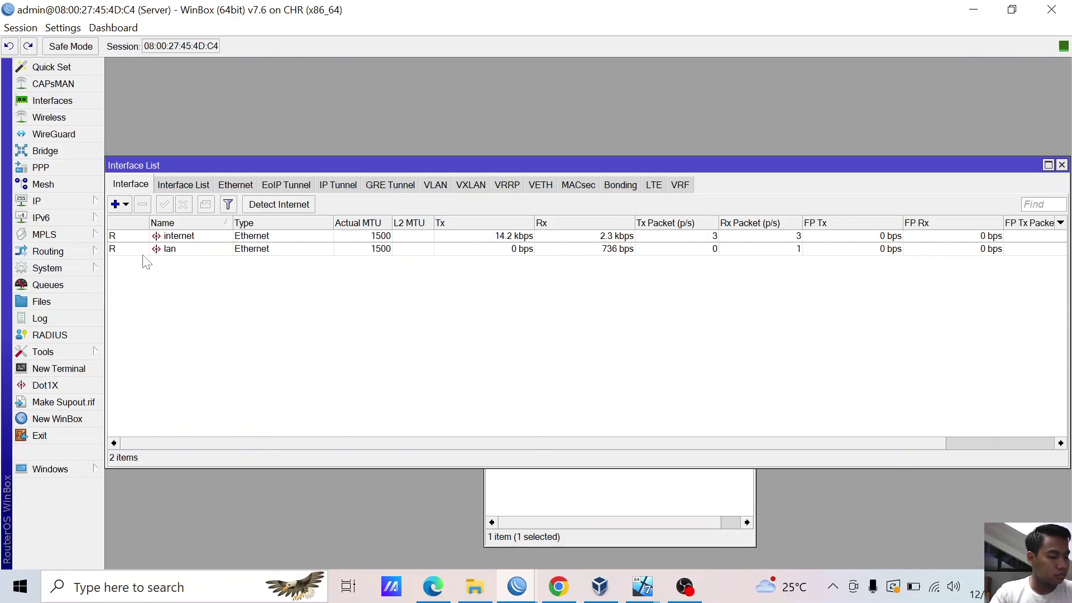
{"action": "left_click", "coordinate": [53, 201]}
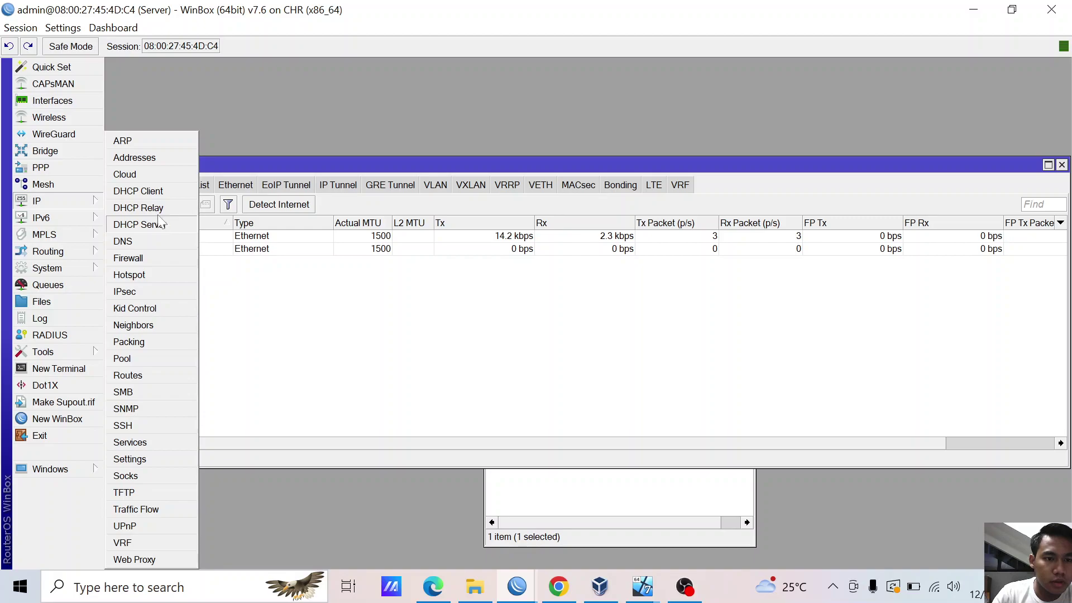
- Start a new IP address entry of 192.168.20.1/24, checking the reference notes midway
{"action": "left_click", "coordinate": [156, 161]}
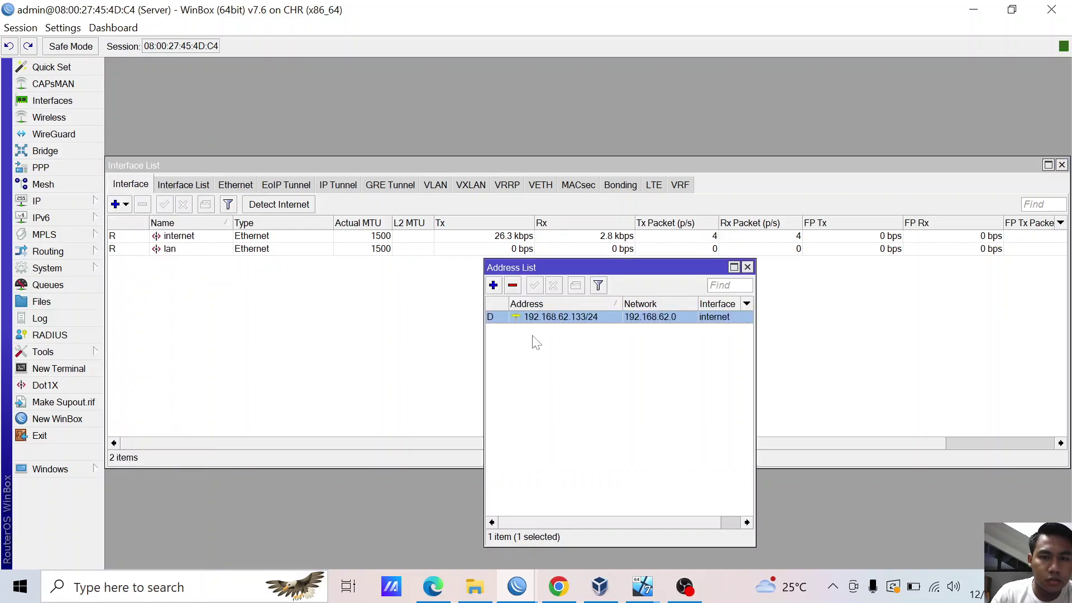
{"action": "left_click", "coordinate": [493, 286]}
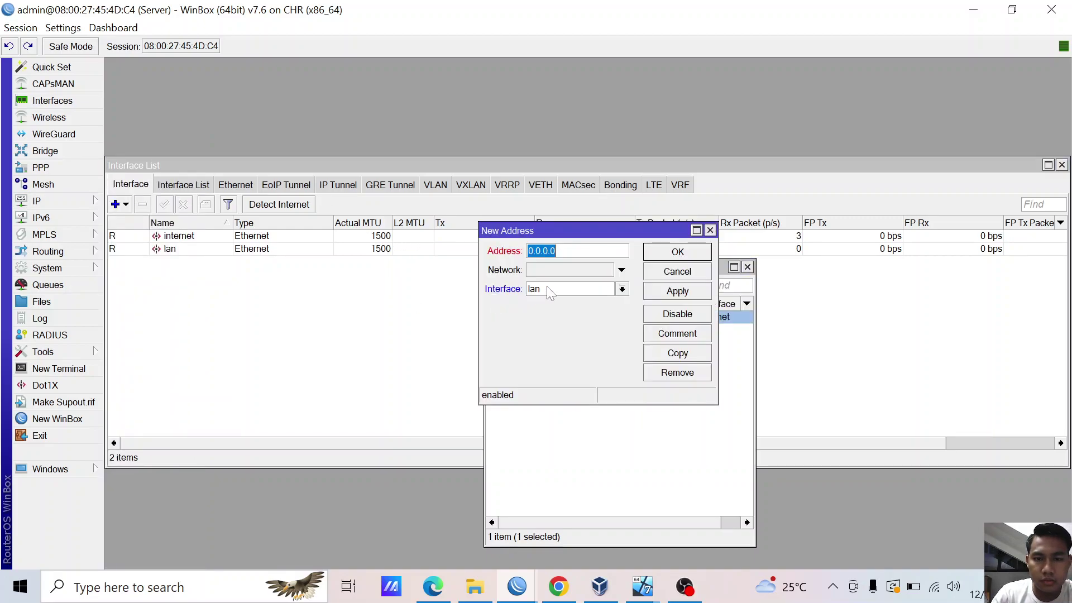
{"action": "type", "text": "192.16"}
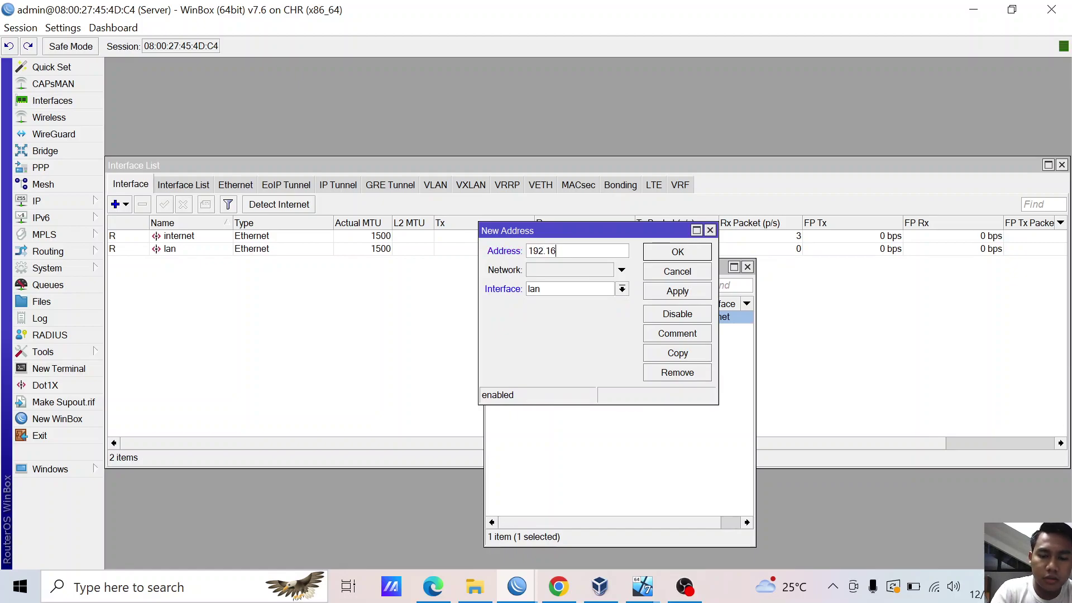
{"action": "type", "text": "8."}
{"action": "left_click", "coordinate": [448, 596]}
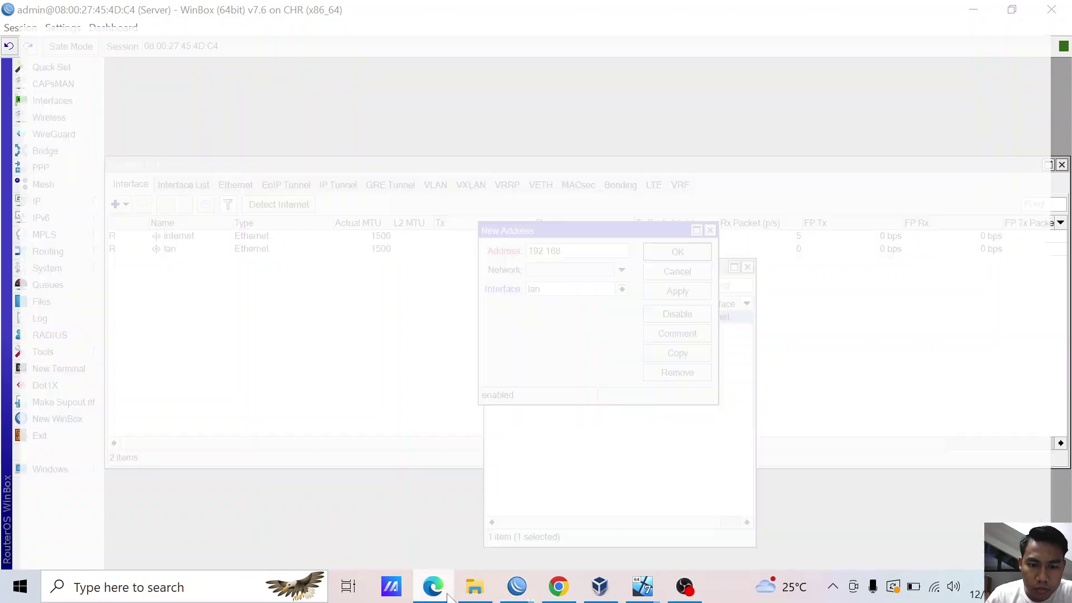
{"action": "left_click", "coordinate": [448, 596]}
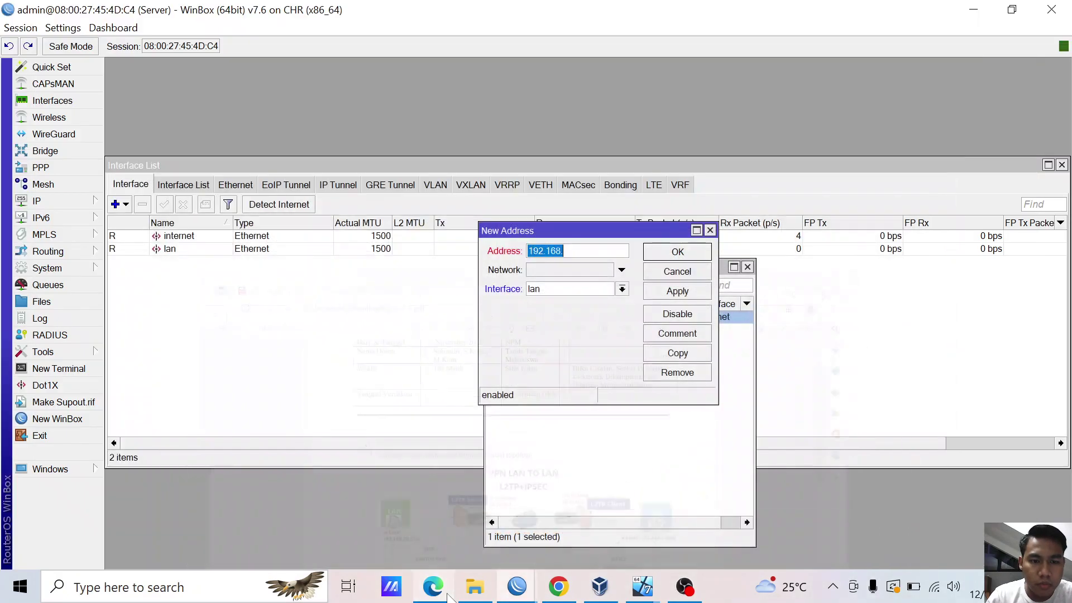
{"action": "key", "text": "End"}
{"action": "type", "text": "2"}
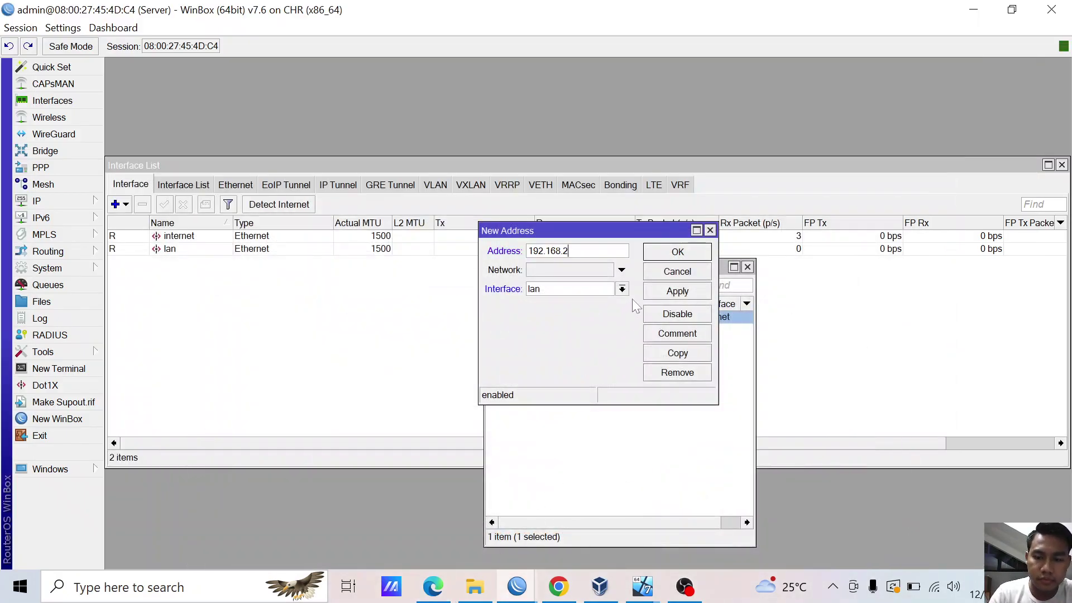
{"action": "type", "text": "0.1/24"}
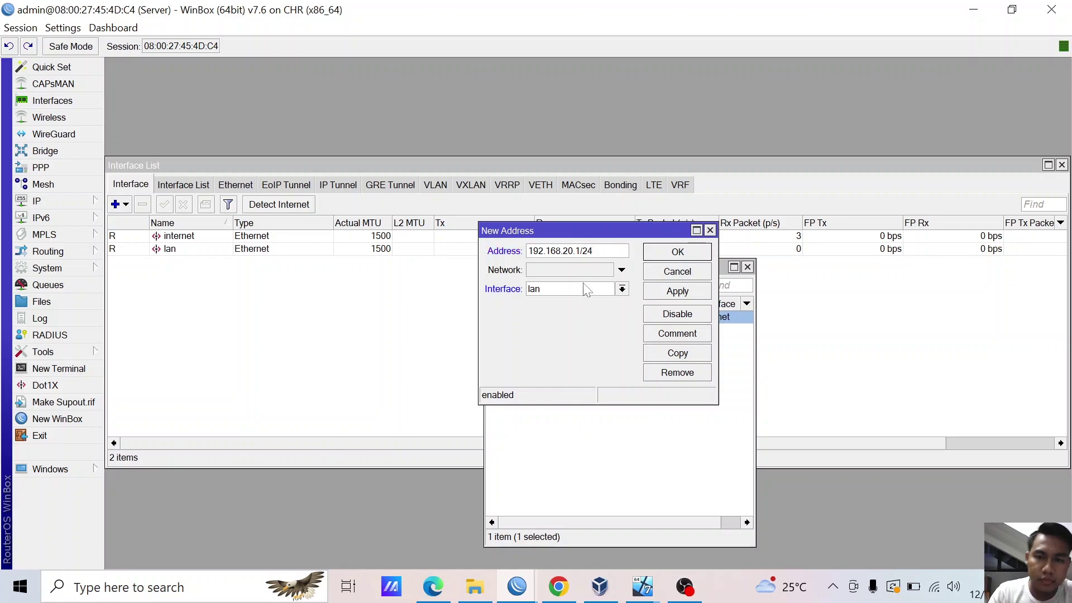
- Assign the 192.168.20.1/24 address to the lan interface and save it
{"action": "key", "text": "Tab"}
{"action": "left_click", "coordinate": [622, 269]}
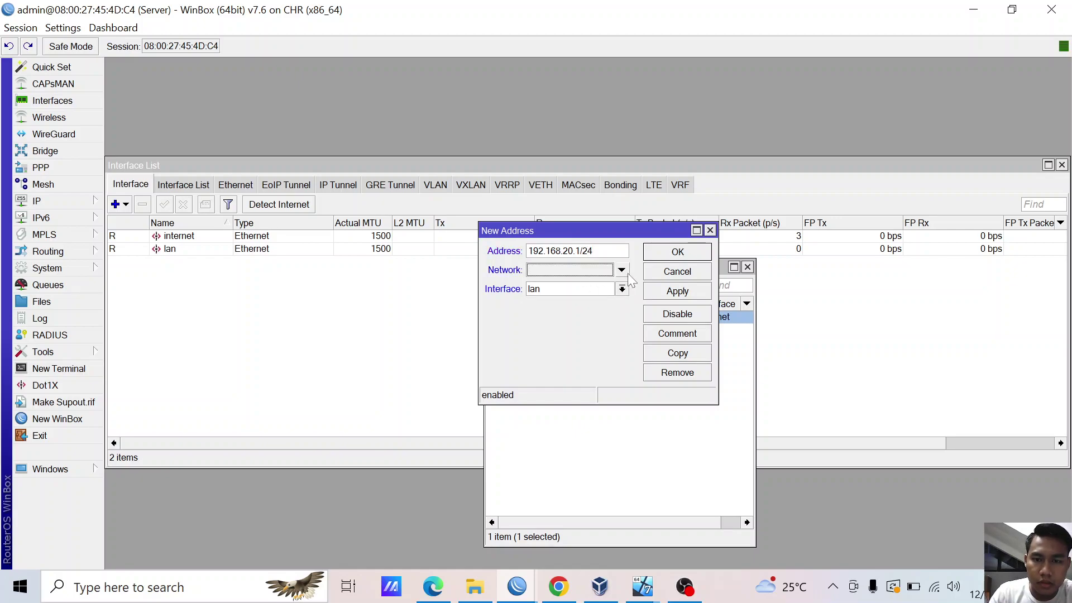
{"action": "left_click", "coordinate": [622, 289]}
{"action": "left_click", "coordinate": [600, 312]}
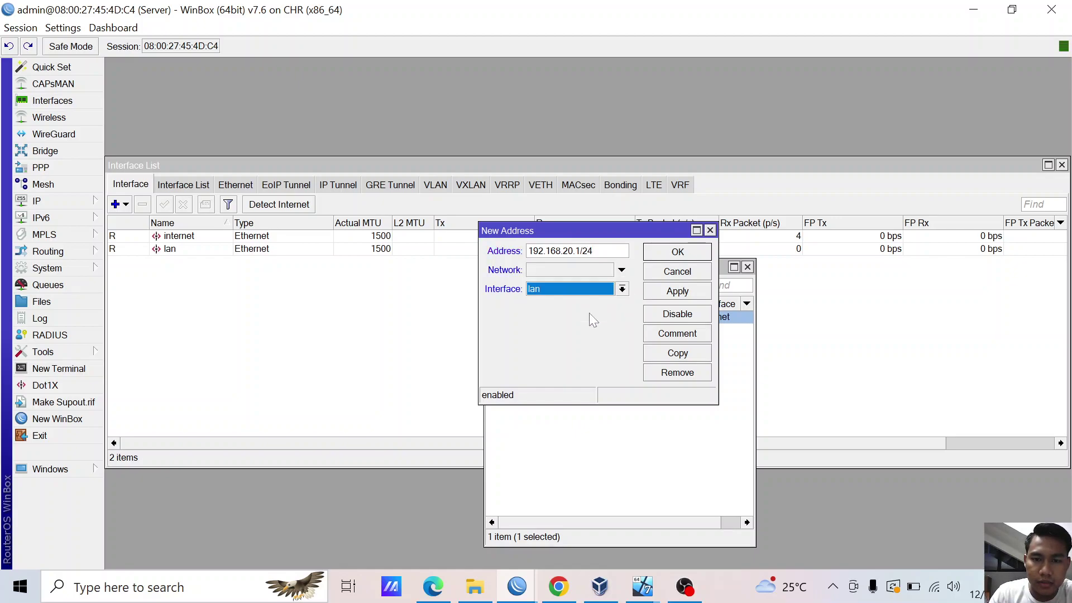
{"action": "left_click", "coordinate": [674, 299]}
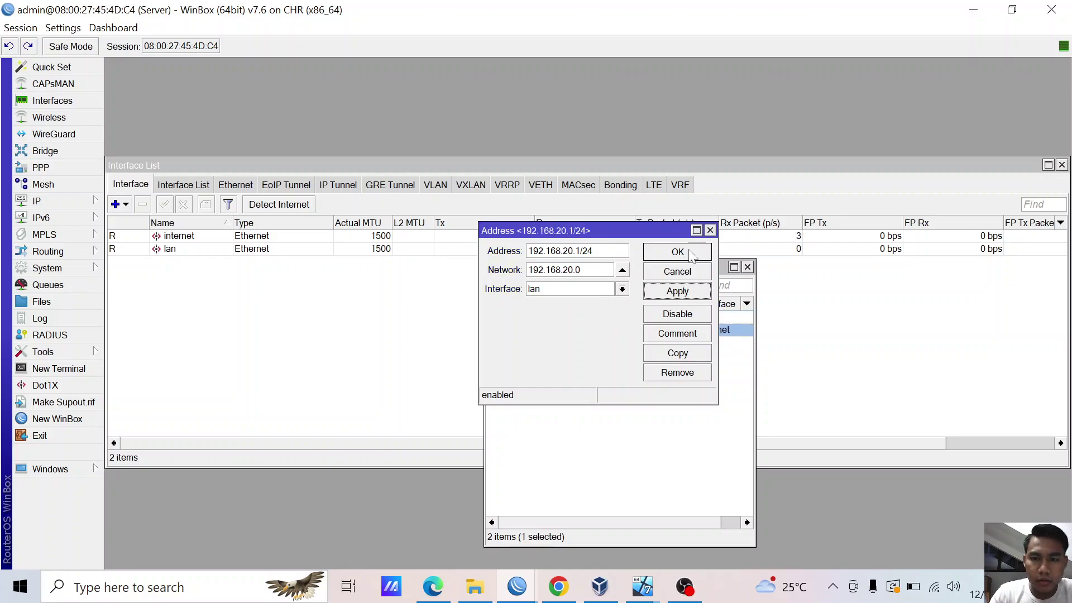
{"action": "left_click", "coordinate": [665, 252]}
{"action": "left_click", "coordinate": [577, 369]}
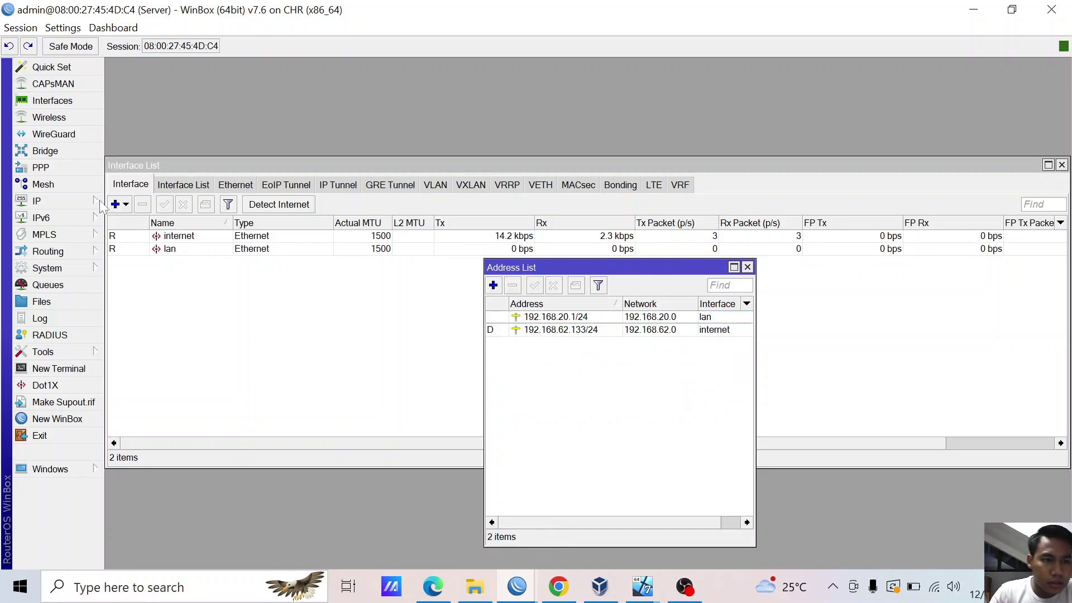
{"action": "left_click", "coordinate": [50, 201]}
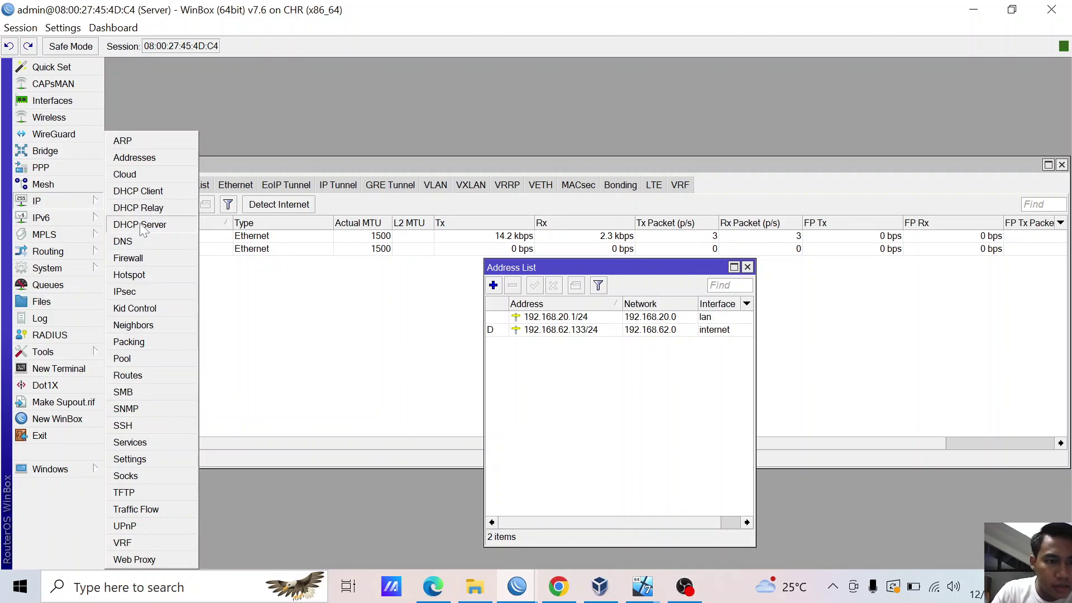
- Run DHCP Setup on lan for 192.168.20.0/24 with 00:10:00 leases, then open Firewall NAT
{"action": "left_click", "coordinate": [142, 224]}
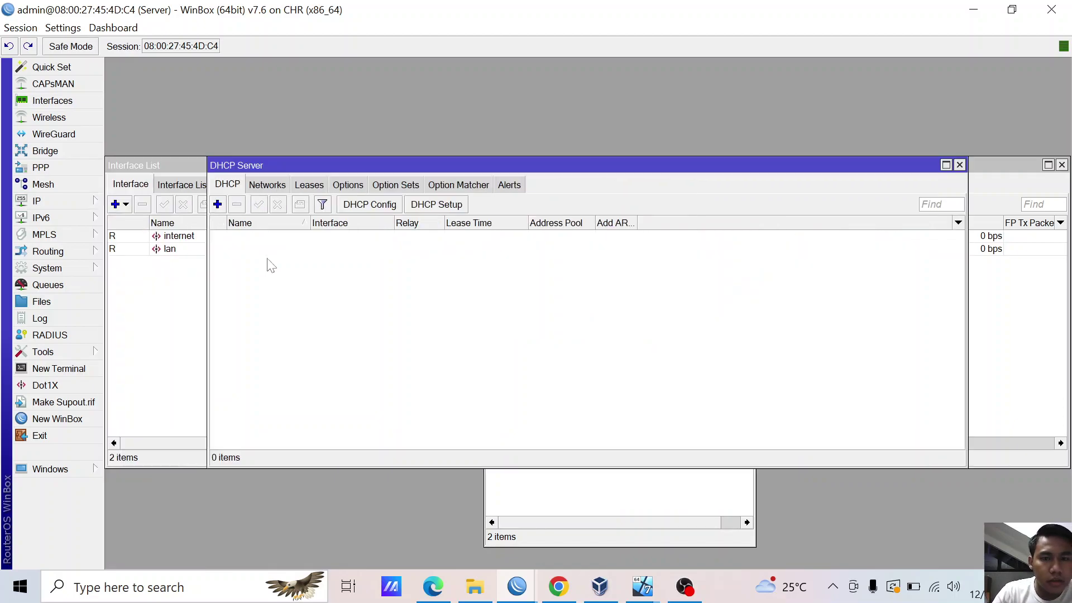
{"action": "left_click", "coordinate": [446, 205]}
{"action": "left_click", "coordinate": [630, 389]}
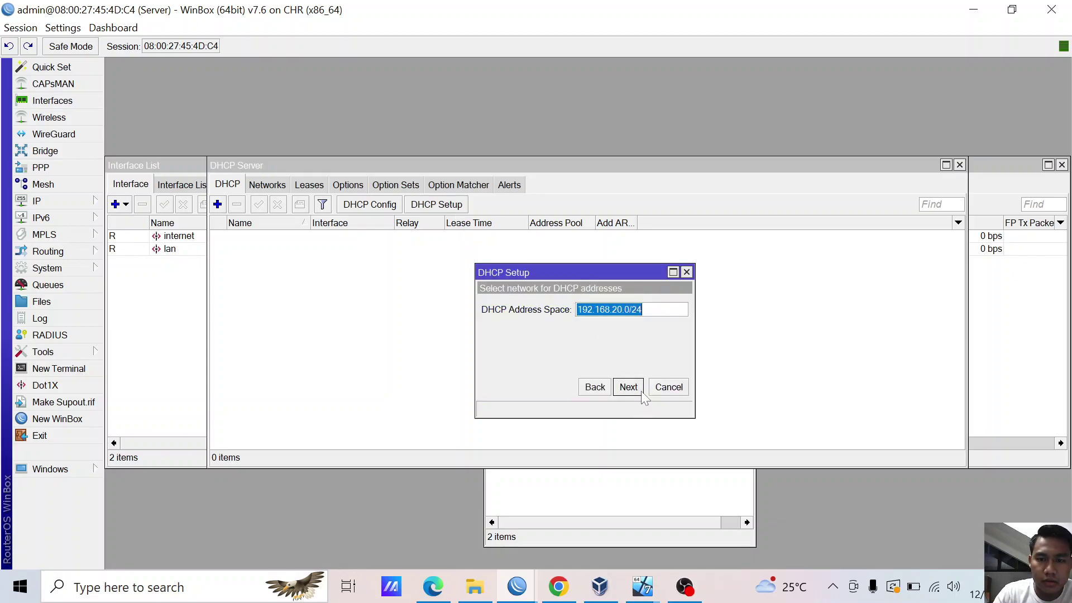
{"action": "left_click", "coordinate": [630, 389]}
{"action": "left_click", "coordinate": [631, 389]}
{"action": "left_click", "coordinate": [630, 390]}
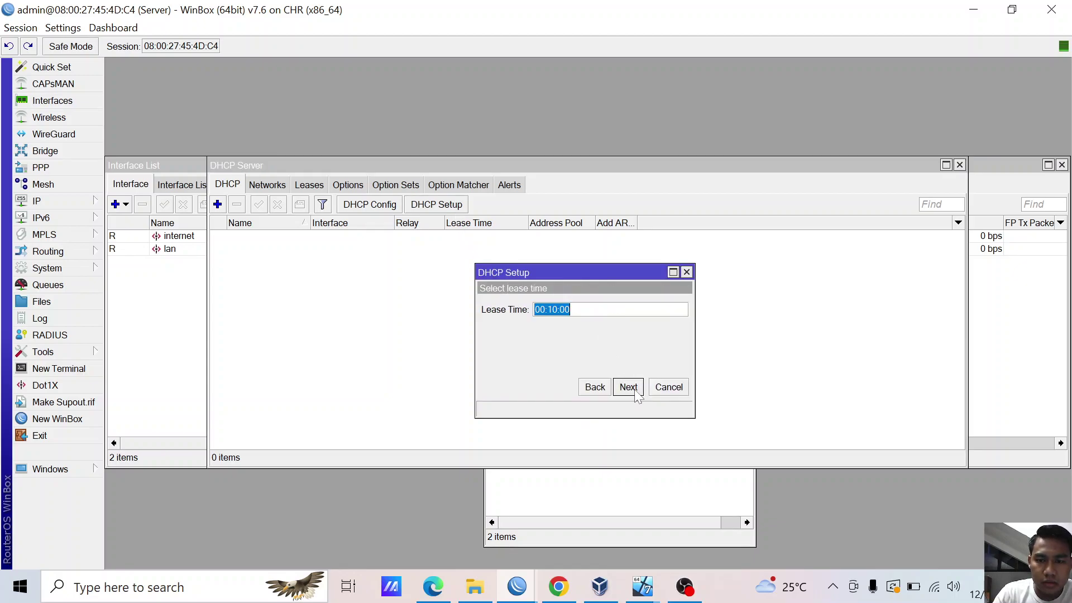
{"action": "left_click", "coordinate": [630, 389]}
{"action": "left_click", "coordinate": [595, 306]}
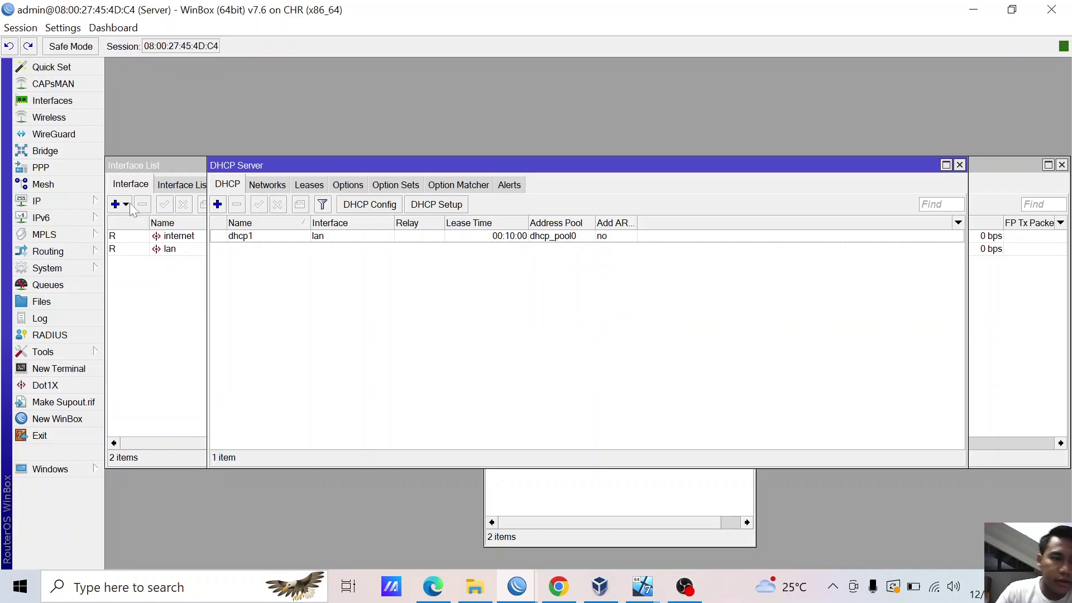
{"action": "left_click", "coordinate": [37, 201]}
{"action": "left_click", "coordinate": [140, 258]}
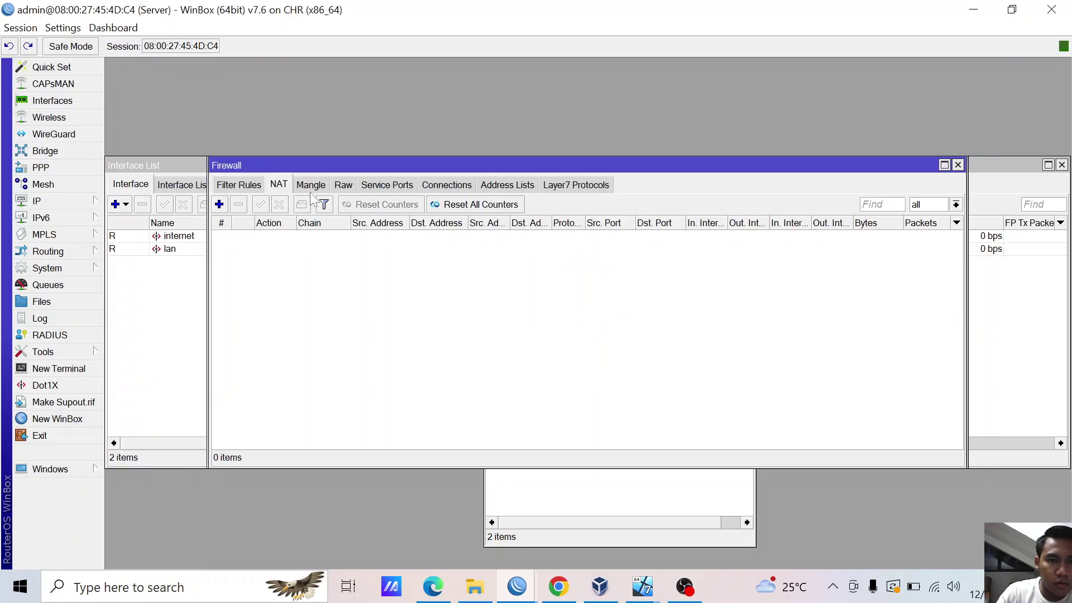
- Add a NAT rule: chain srcnat, action masquerade, out interface lan
{"action": "left_click", "coordinate": [218, 204]}
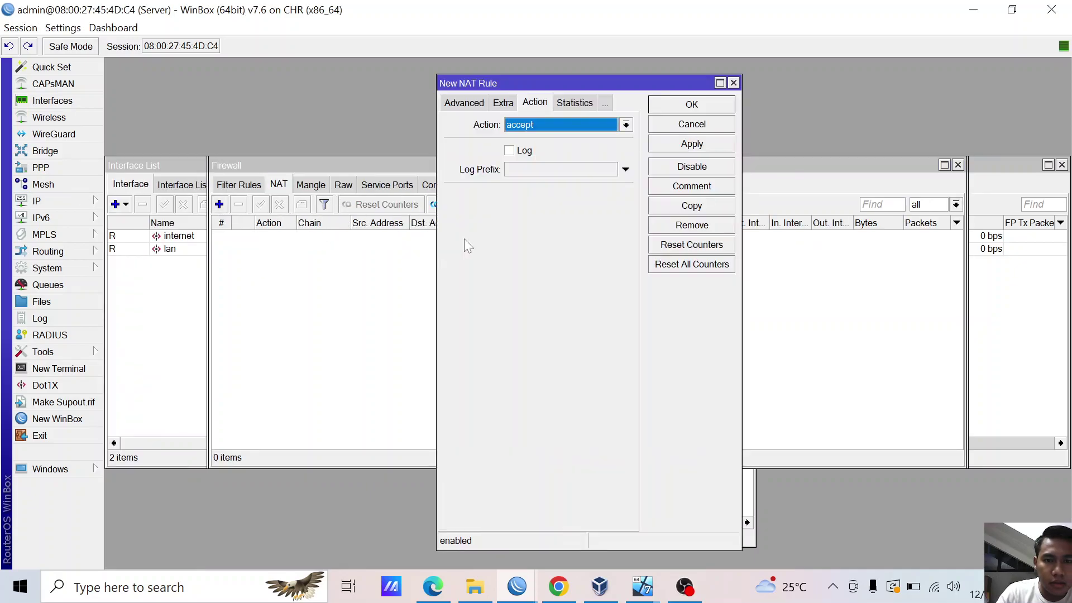
{"action": "left_click", "coordinate": [481, 102]}
{"action": "left_click", "coordinate": [544, 104]}
{"action": "left_click", "coordinate": [562, 103]}
{"action": "left_click", "coordinate": [535, 104]}
{"action": "left_click", "coordinate": [568, 125]}
{"action": "left_click", "coordinate": [550, 206]}
{"action": "left_click", "coordinate": [464, 102]}
{"action": "left_click", "coordinate": [460, 103]}
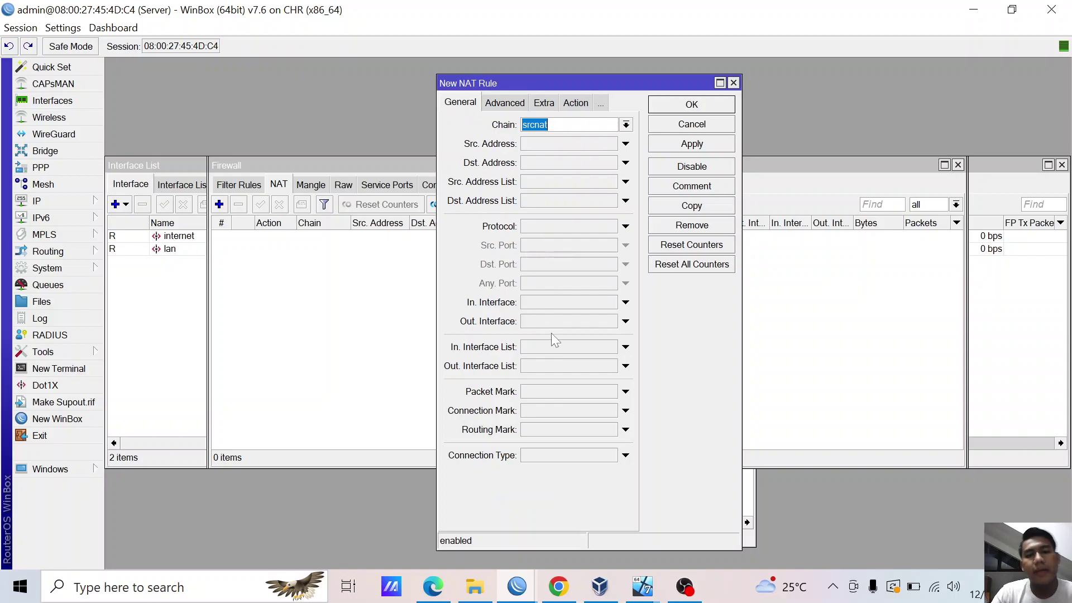
{"action": "left_click", "coordinate": [626, 321]}
{"action": "left_click", "coordinate": [610, 321]}
{"action": "left_click", "coordinate": [611, 321]}
{"action": "left_click", "coordinate": [692, 144]}
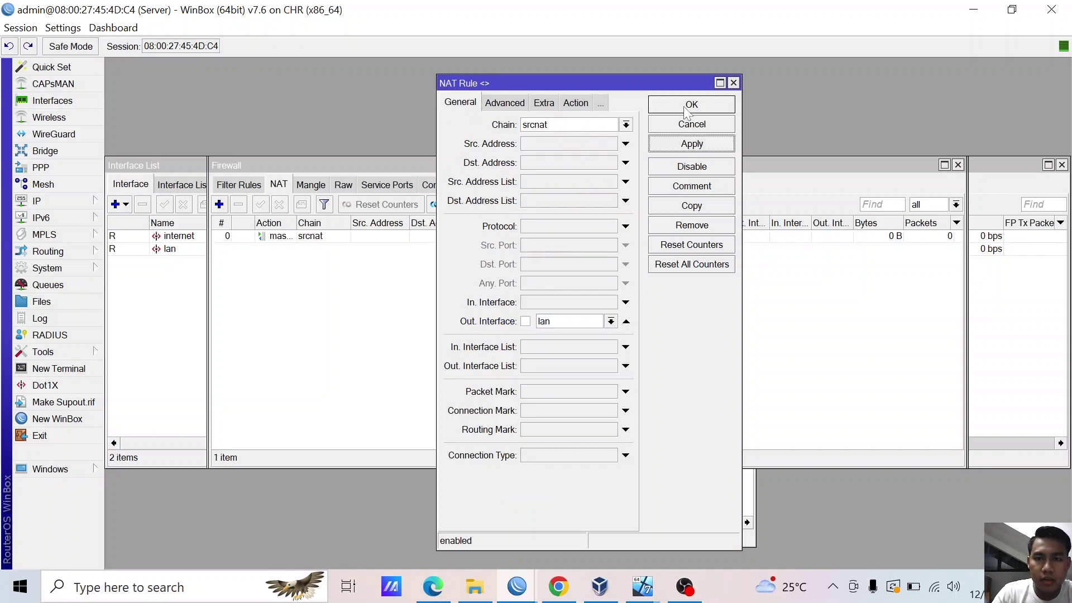
{"action": "left_click", "coordinate": [686, 106]}
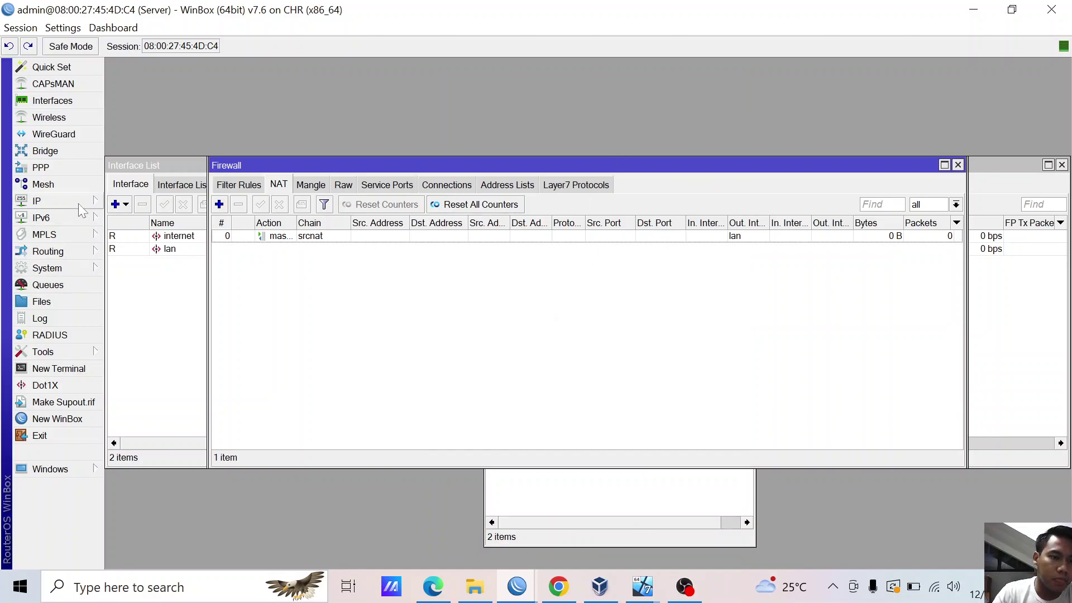
- Add an SSTP client with certificate verification off, entering the login user name and password
{"action": "left_click", "coordinate": [88, 169]}
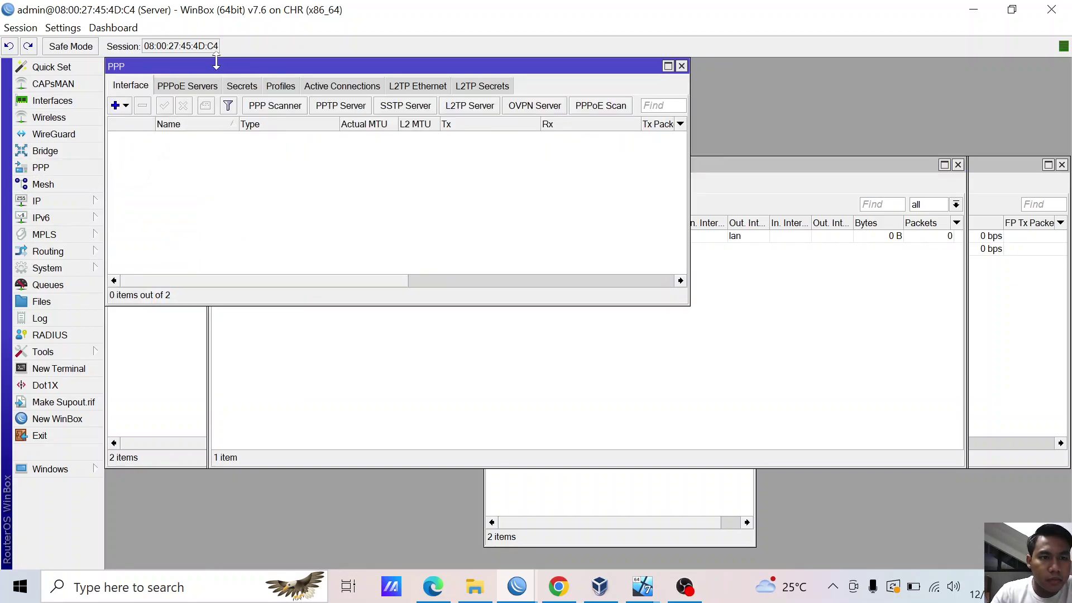
{"action": "left_click_drag", "start_coordinate": [216, 65], "coordinate": [415, 119]}
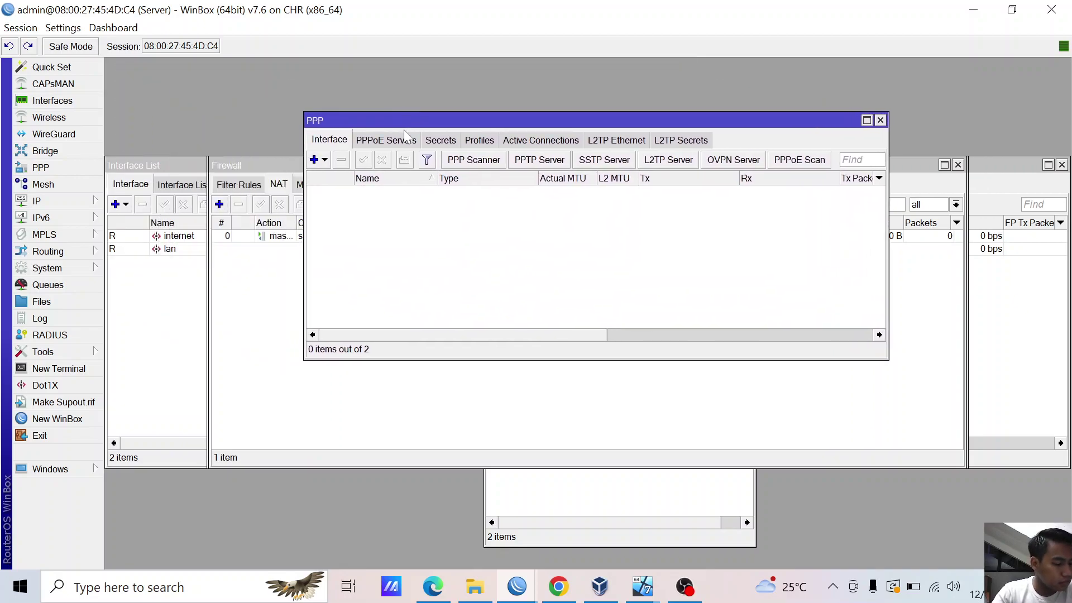
{"action": "left_click", "coordinate": [321, 165]}
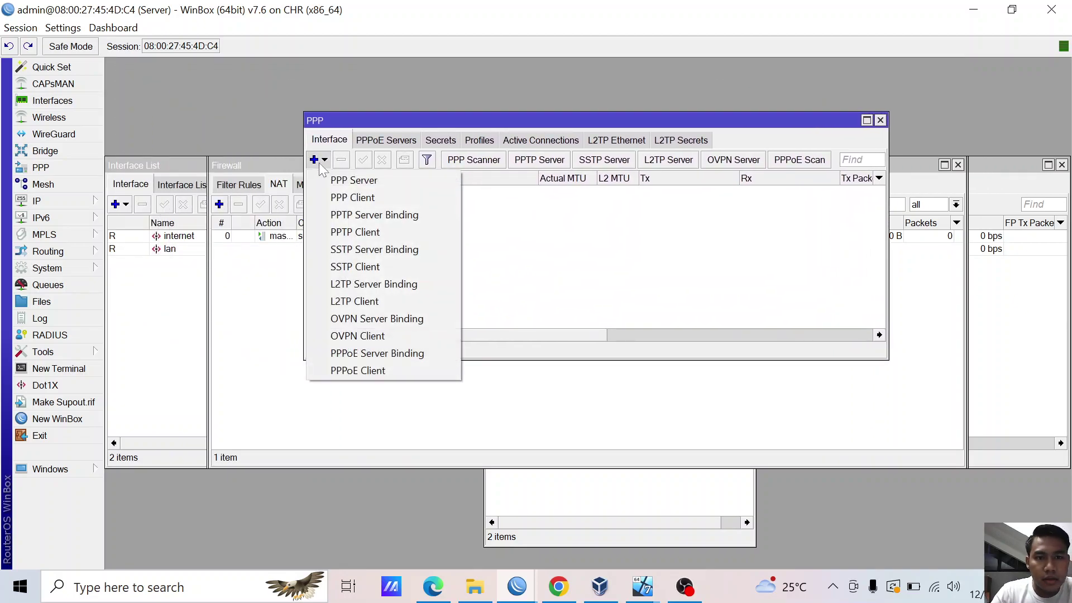
{"action": "left_click", "coordinate": [351, 267]}
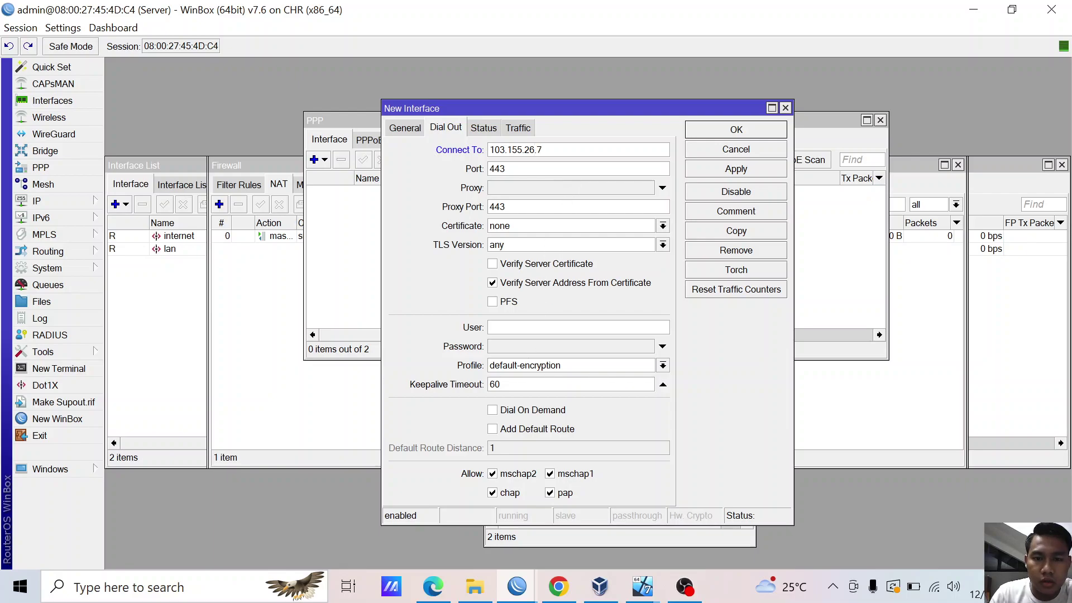
{"action": "left_click", "coordinate": [533, 284]}
{"action": "left_click", "coordinate": [537, 328]}
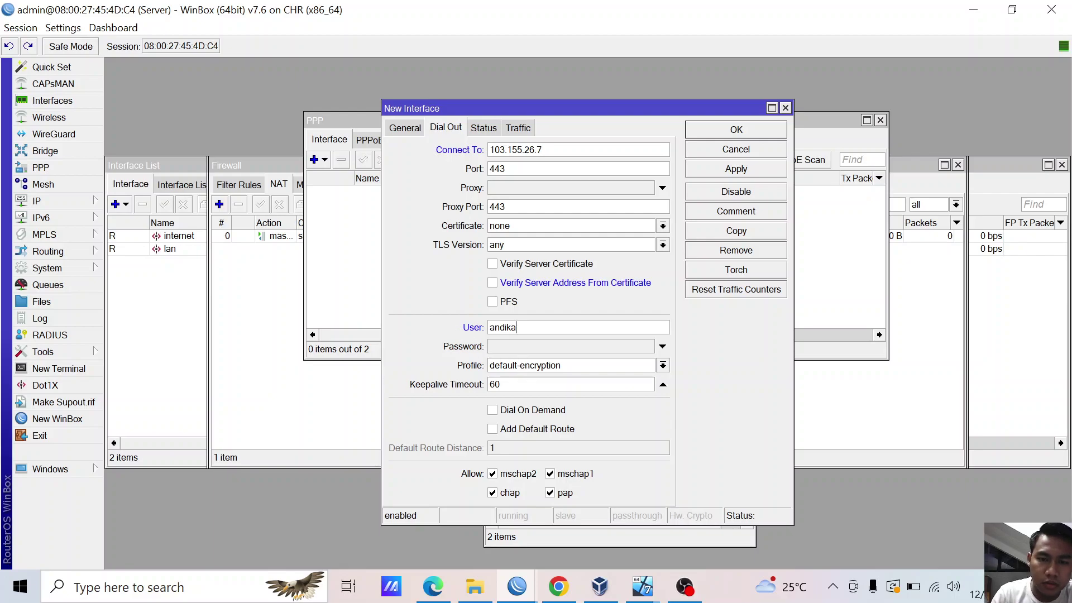
{"action": "left_click", "coordinate": [519, 347]}
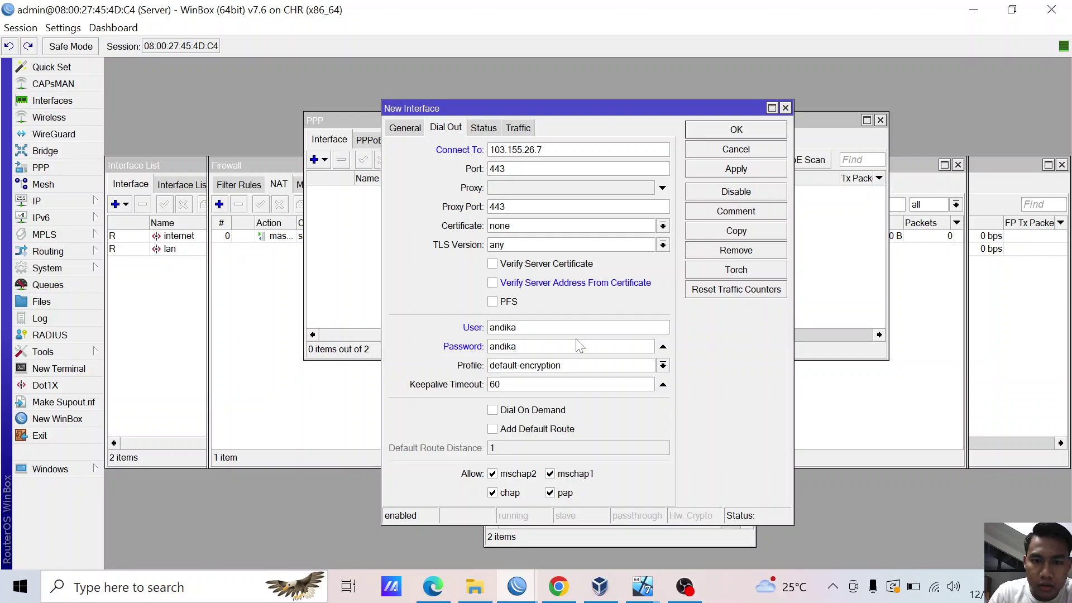
{"action": "left_click", "coordinate": [718, 169]}
{"action": "left_click", "coordinate": [719, 130]}
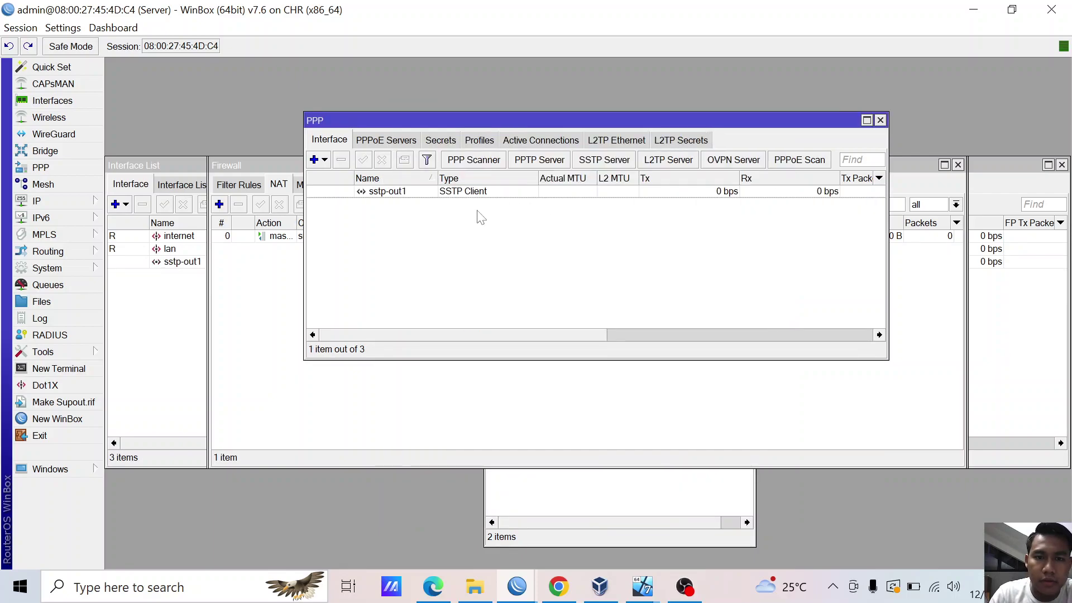
- Check that sstp-out1 is running and passing traffic
{"action": "left_click", "coordinate": [396, 195]}
{"action": "left_click", "coordinate": [337, 234]}
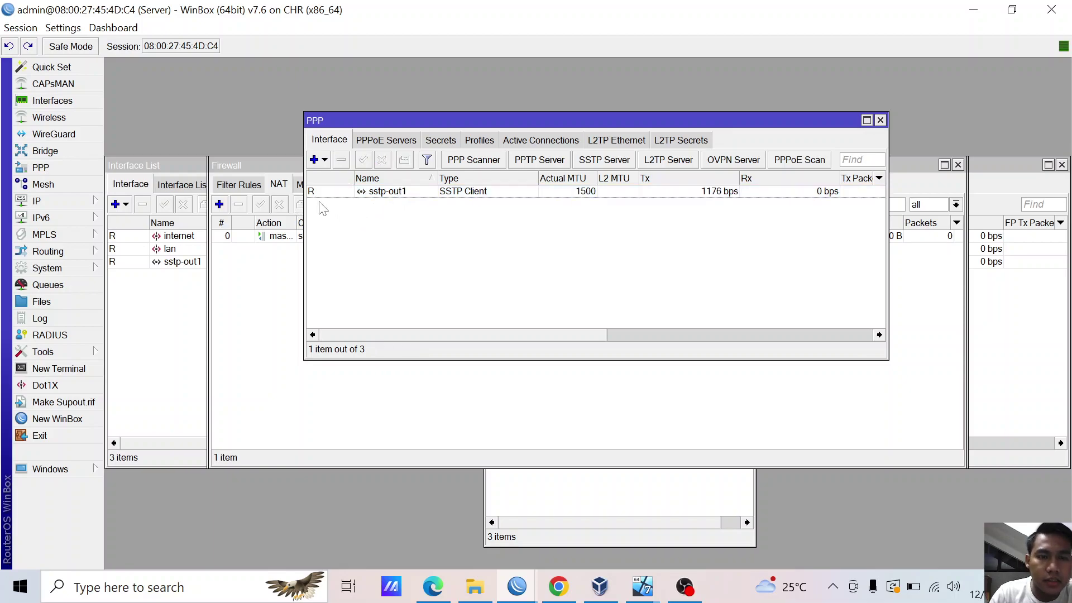
{"action": "left_click", "coordinate": [321, 192]}
{"action": "left_click", "coordinate": [360, 237]}
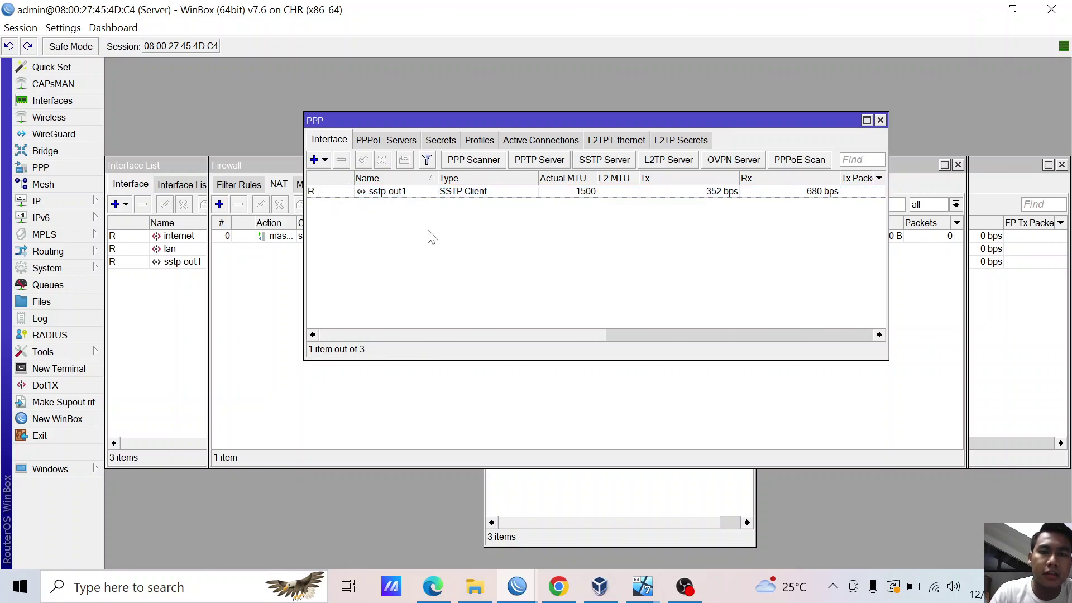
{"action": "left_click", "coordinate": [662, 159]}
- Enable the L2TP server with IPsec set to yes and default-encryption profile, then view PPP Secrets
{"action": "left_click", "coordinate": [536, 201]}
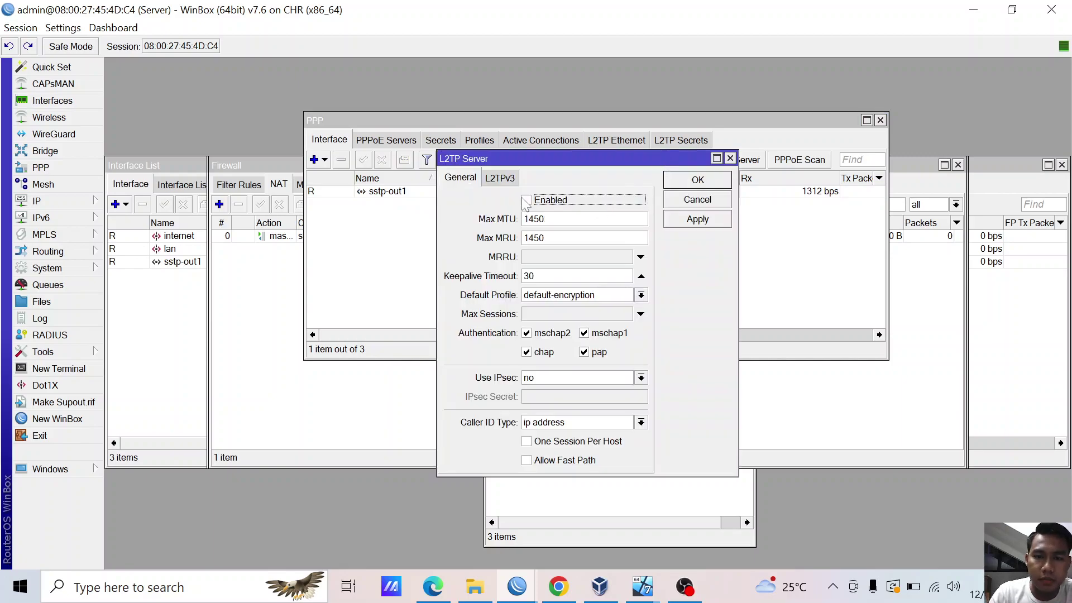
{"action": "left_click", "coordinate": [555, 377]}
{"action": "left_click", "coordinate": [546, 416]}
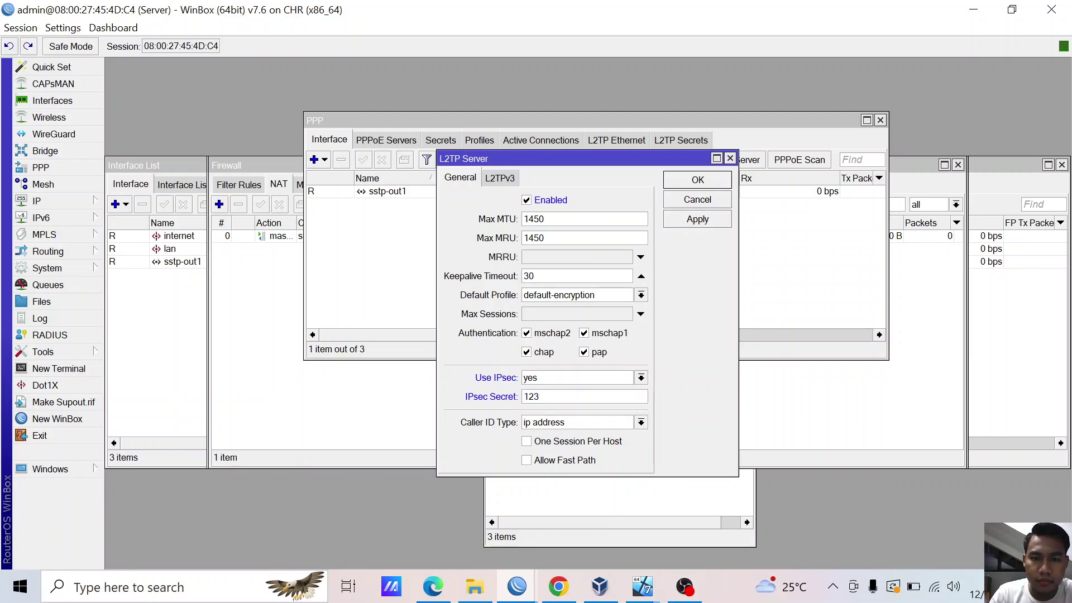
{"action": "left_click", "coordinate": [641, 294]}
{"action": "left_click", "coordinate": [641, 295]}
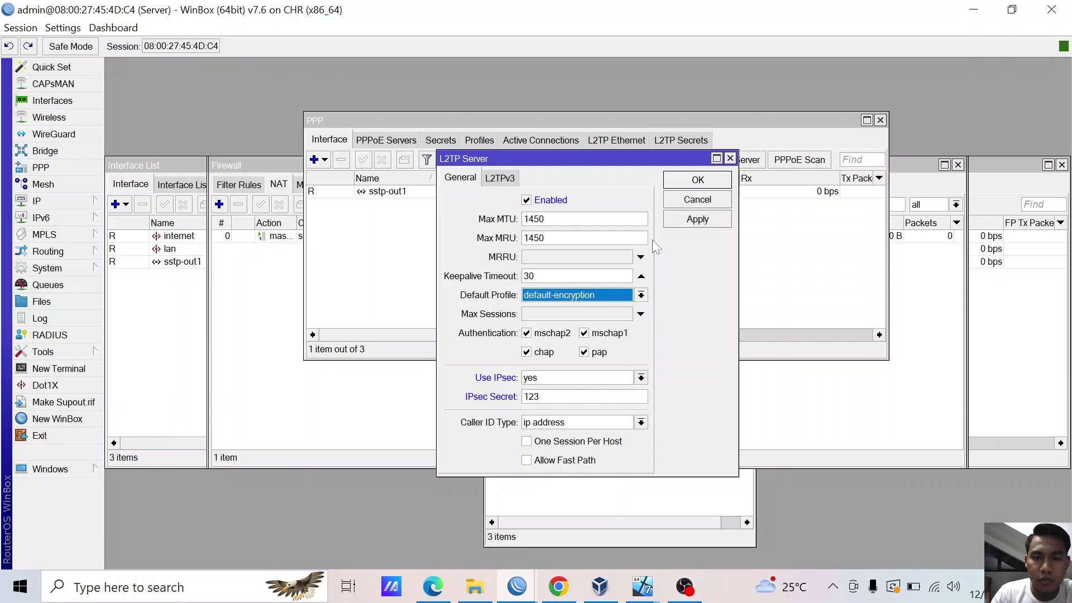
{"action": "left_click", "coordinate": [691, 220]}
{"action": "left_click", "coordinate": [692, 181]}
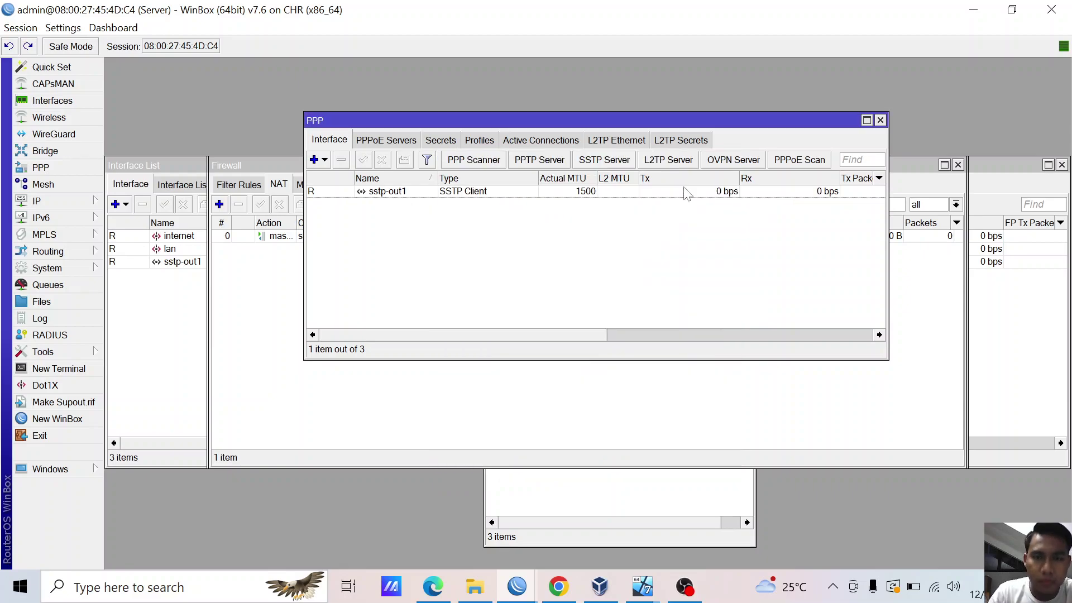
{"action": "left_click", "coordinate": [439, 141]}
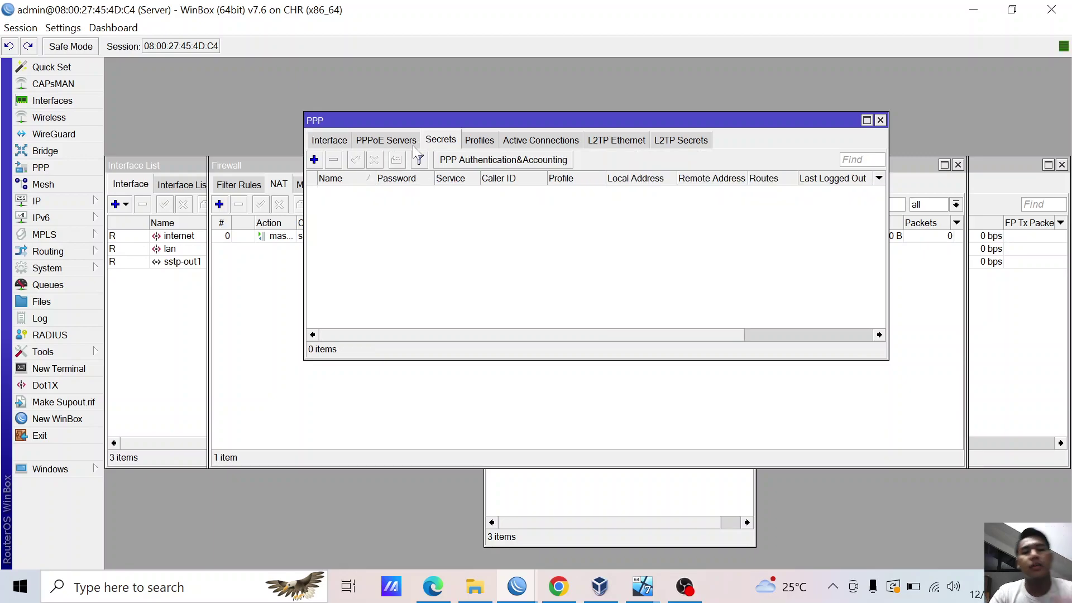
- Add a new PPP secret and fill in its user name and password
{"action": "left_click", "coordinate": [318, 160]}
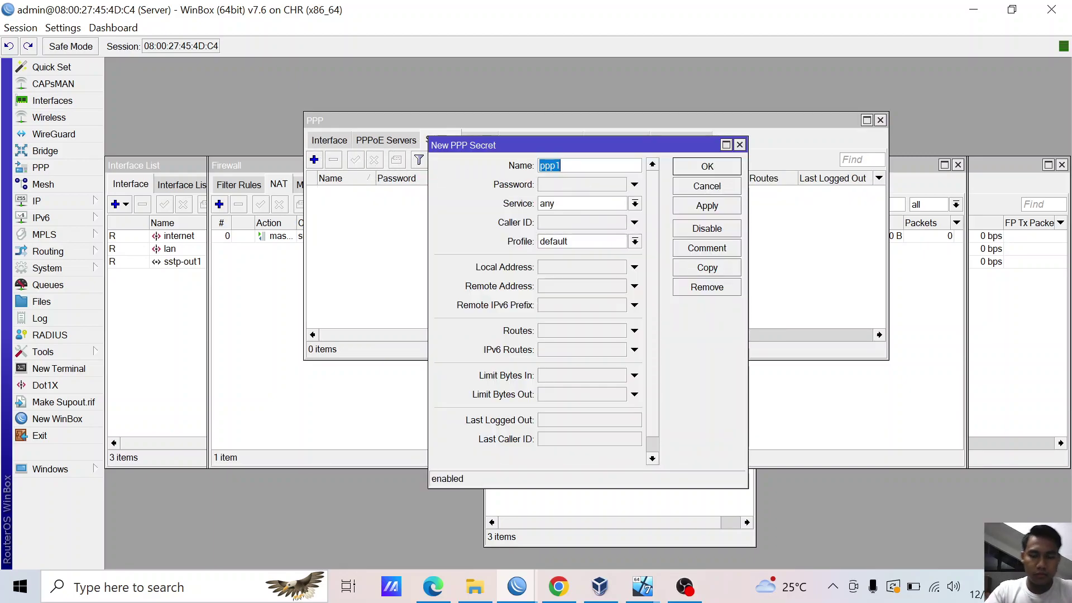
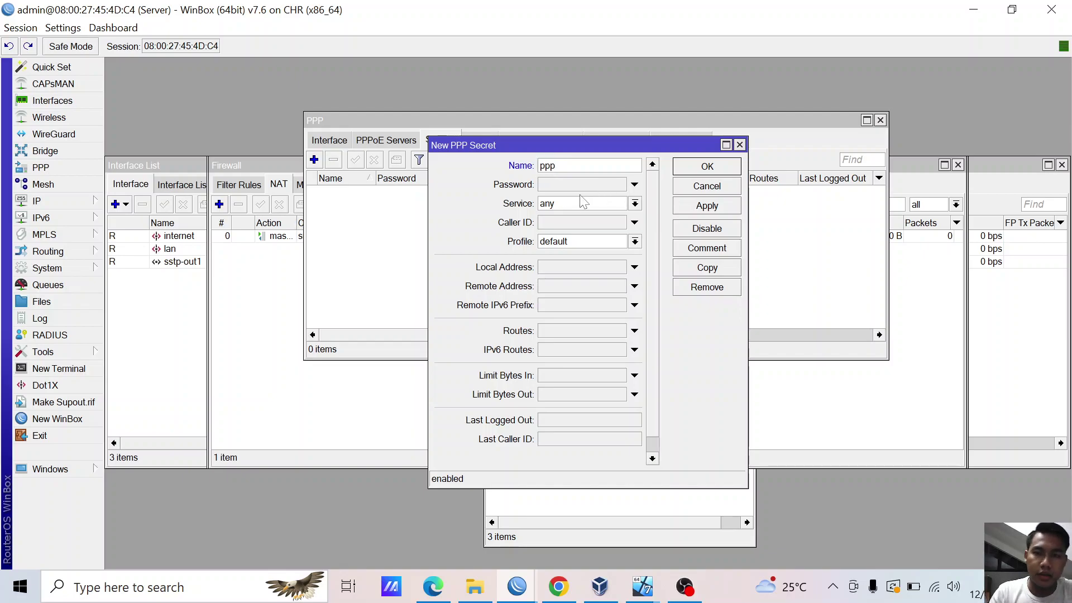
{"action": "left_click", "coordinate": [581, 189]}
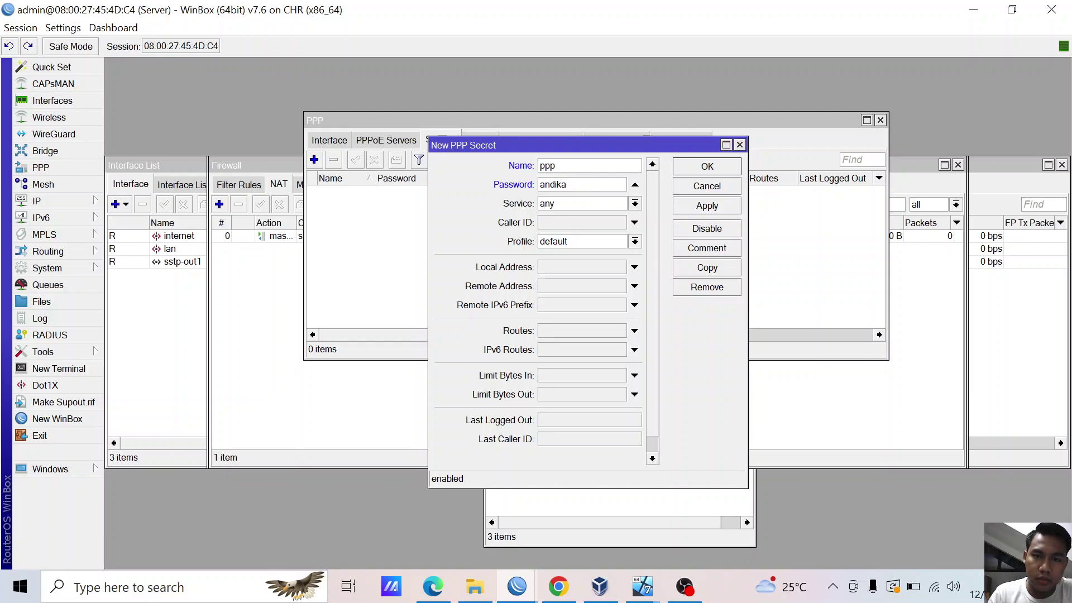
{"action": "key", "text": "shift+Tab"}
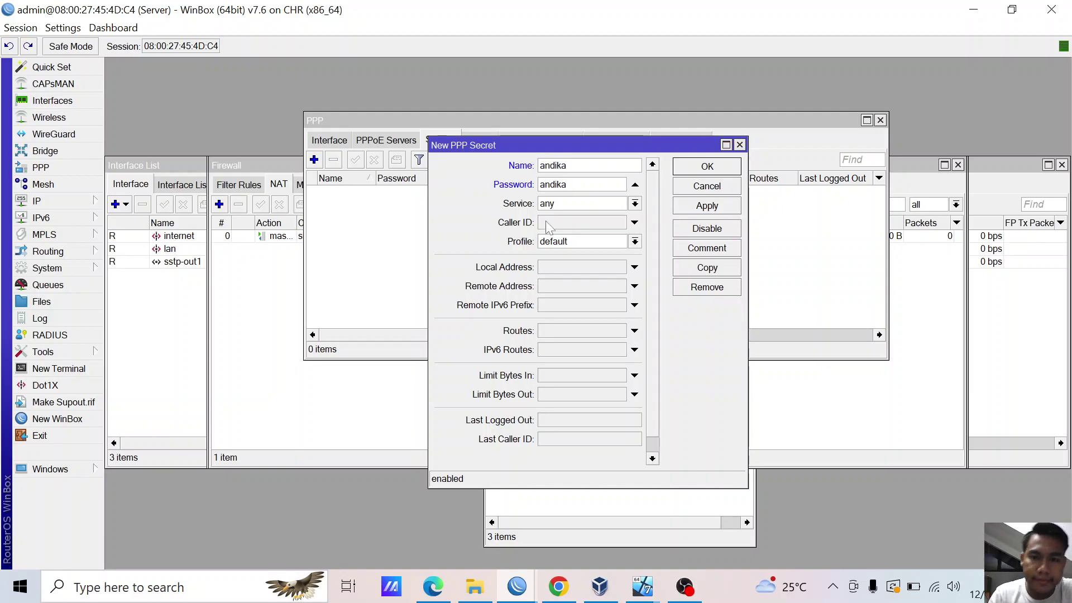
- Limit the secret to service l2tp with profile default-encryption, and begin the local address with 10
{"action": "left_click", "coordinate": [635, 204]}
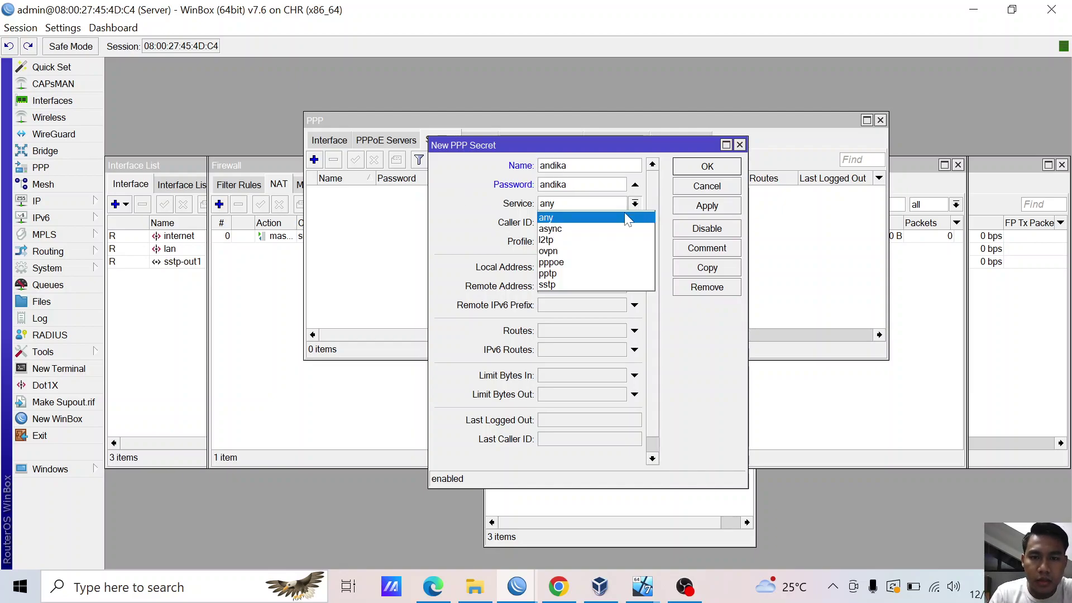
{"action": "left_click", "coordinate": [576, 240]}
{"action": "left_click", "coordinate": [635, 244]}
{"action": "left_click", "coordinate": [621, 267]}
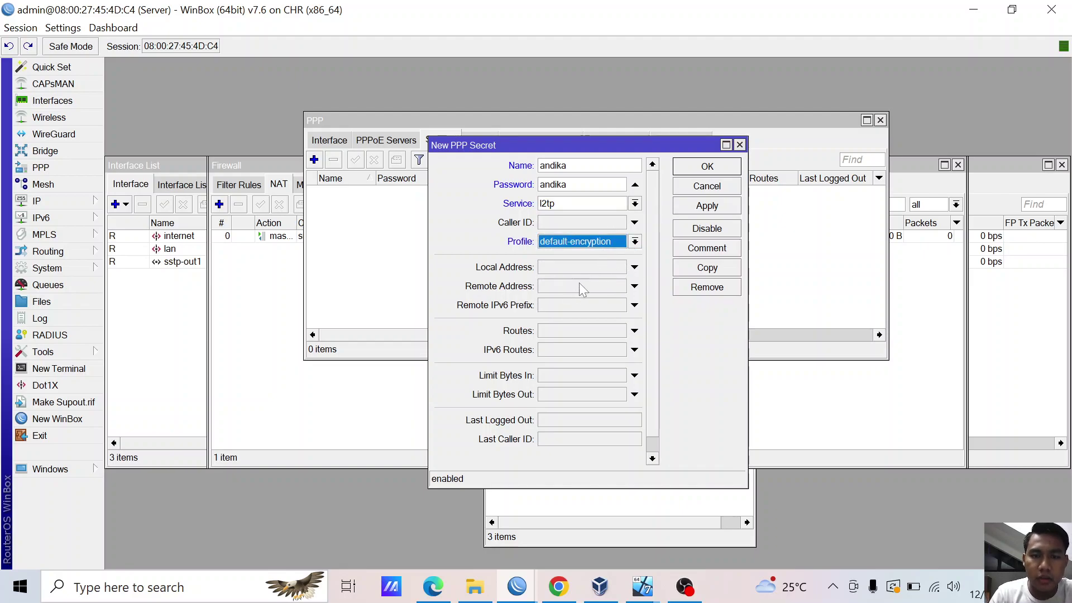
{"action": "left_click", "coordinate": [600, 267]}
{"action": "type", "text": "1"}
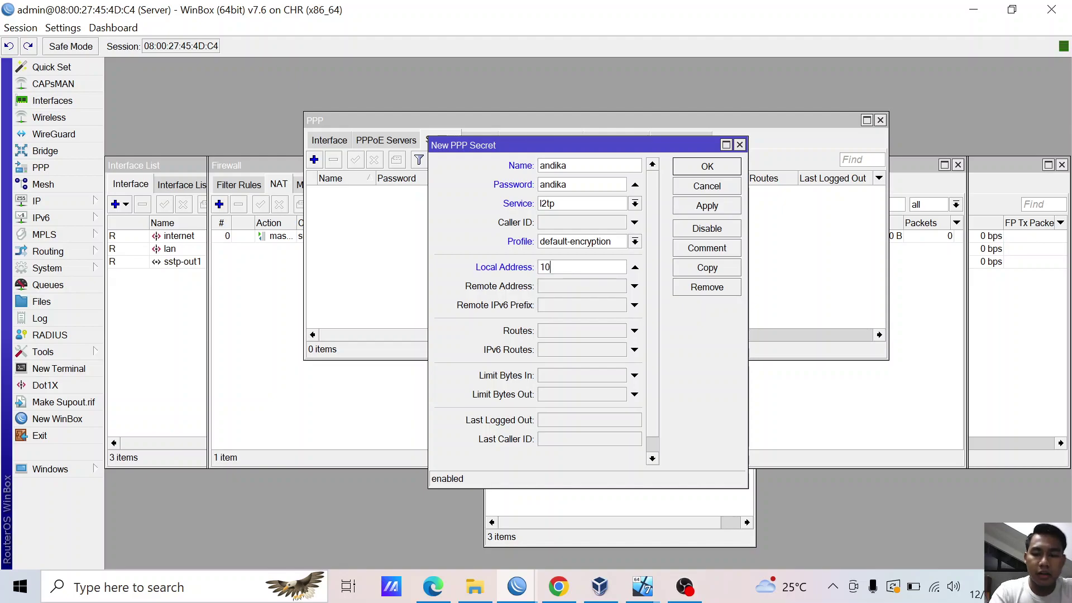
{"action": "type", "text": "0"}
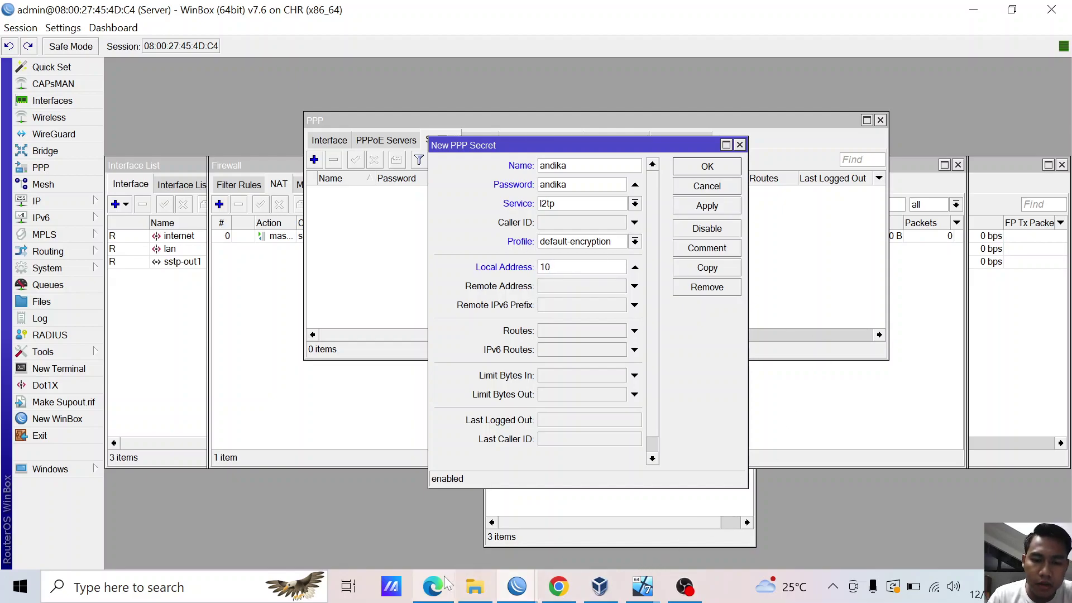
{"action": "left_click", "coordinate": [446, 583]}
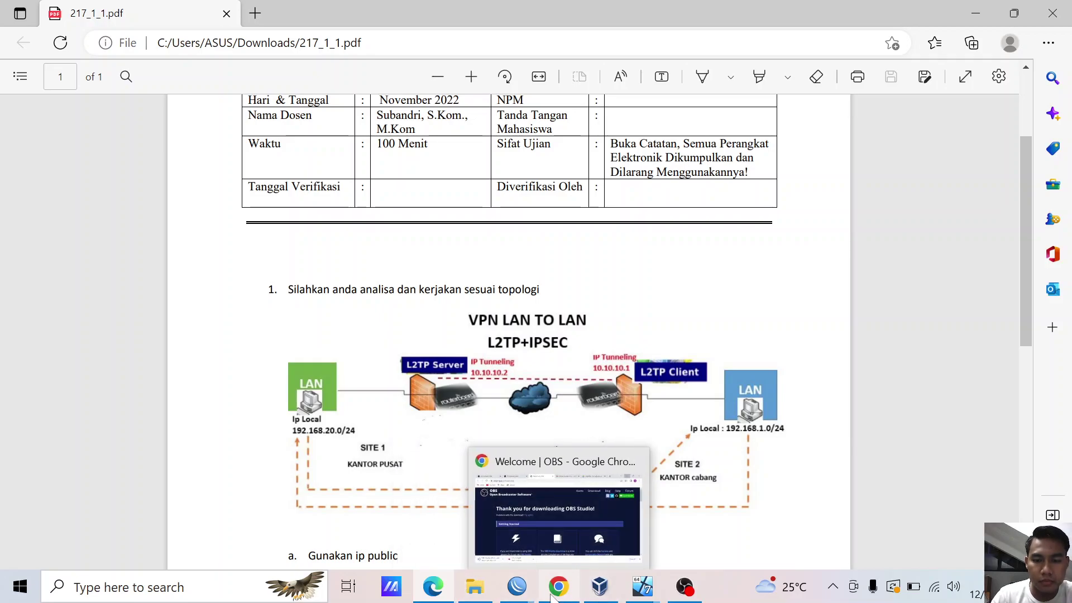
- Read tunnel addresses 10.10.10.2 and 10.10.10.1 from the topology PDF, then return to WinBox
{"action": "left_click", "coordinate": [444, 587]}
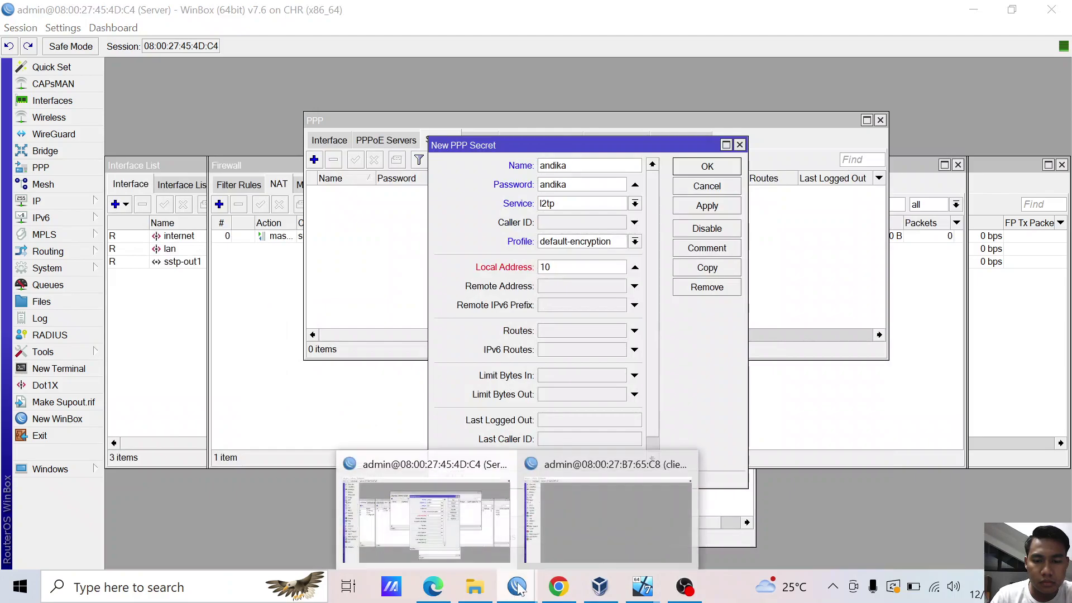
- Give the L2TP secret local address 10.10.10.2 and remote address 10.10.10.1, then apply and close
{"action": "left_click", "coordinate": [568, 260]}
{"action": "type", "text": "10.10."}
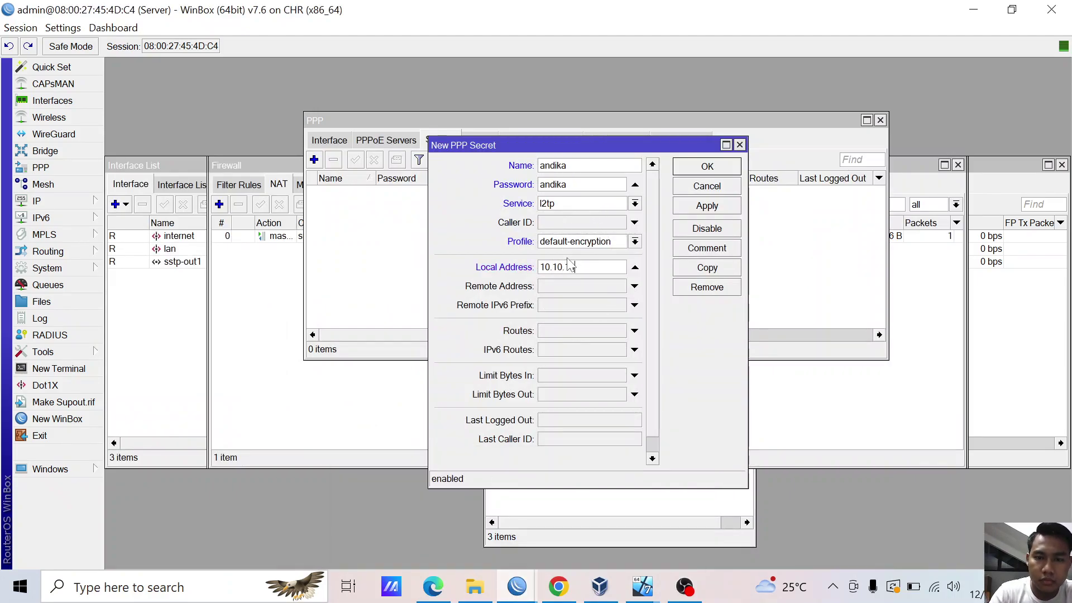
{"action": "type", "text": "1"}
{"action": "key", "text": "BackSpace"}
{"action": "left_click", "coordinate": [591, 283]}
{"action": "type", "text": "10.10.10.1"}
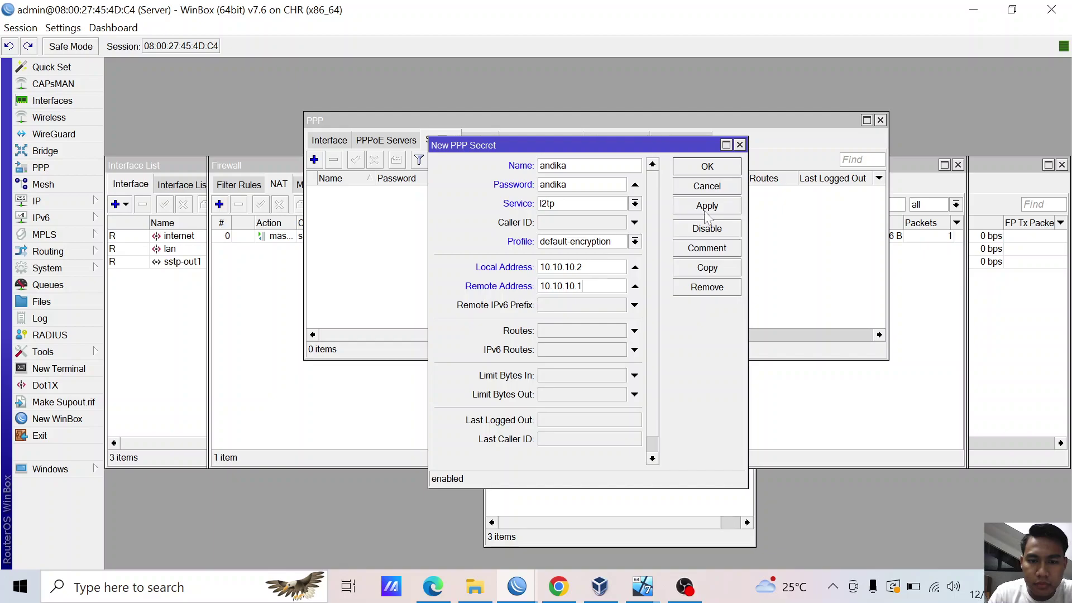
{"action": "left_click", "coordinate": [708, 205]}
{"action": "left_click", "coordinate": [709, 168]}
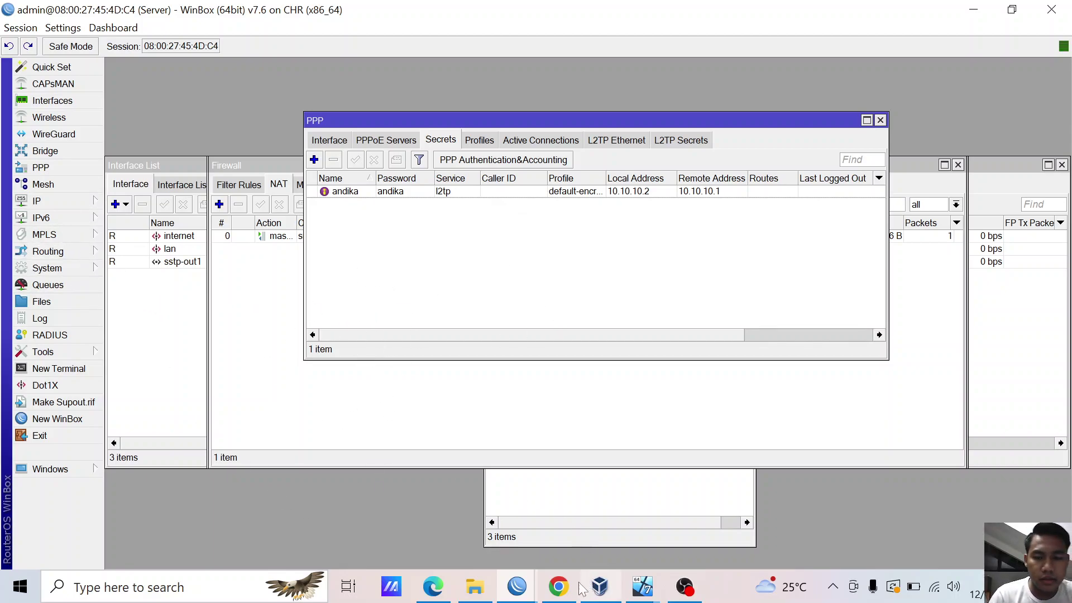
- In the serverr VM, dismiss the restart prompt and reach the network adapter list via Control Panel
{"action": "mouse_move", "coordinate": [642, 586]}
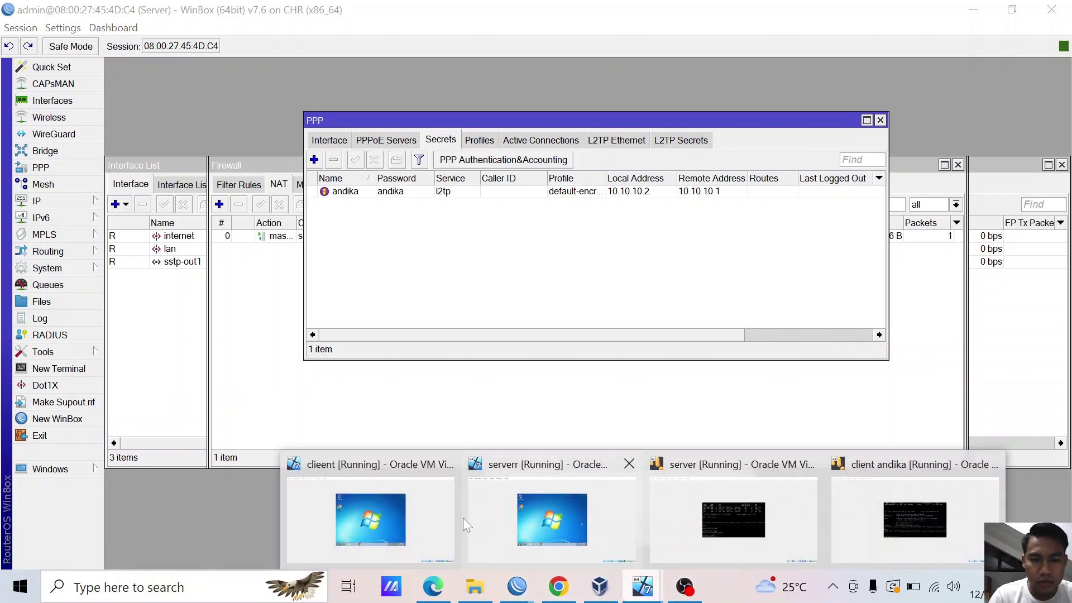
{"action": "left_click", "coordinate": [517, 503]}
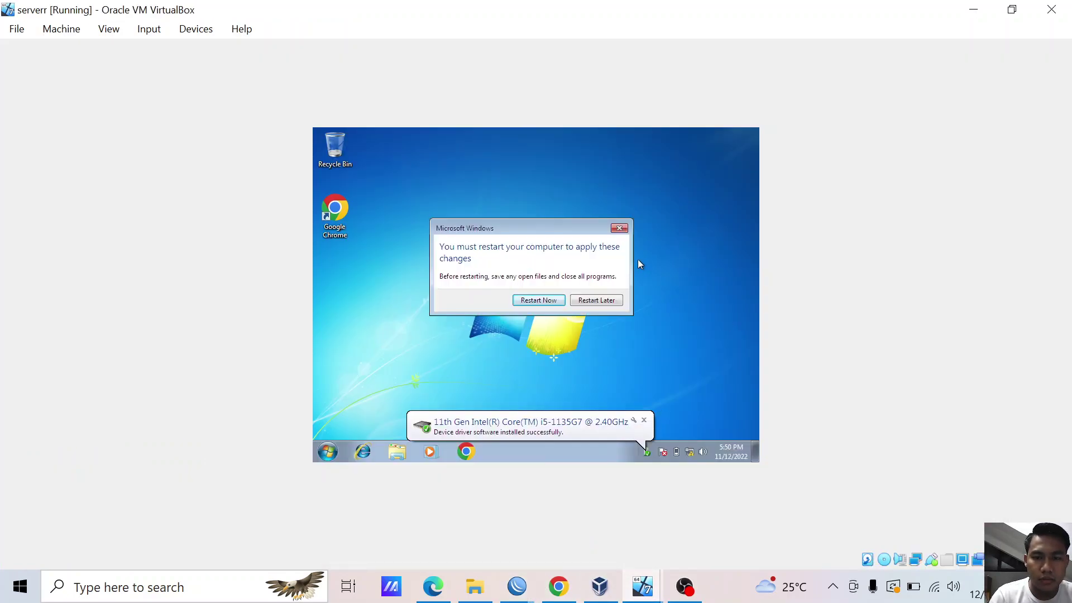
{"action": "left_click", "coordinate": [620, 229]}
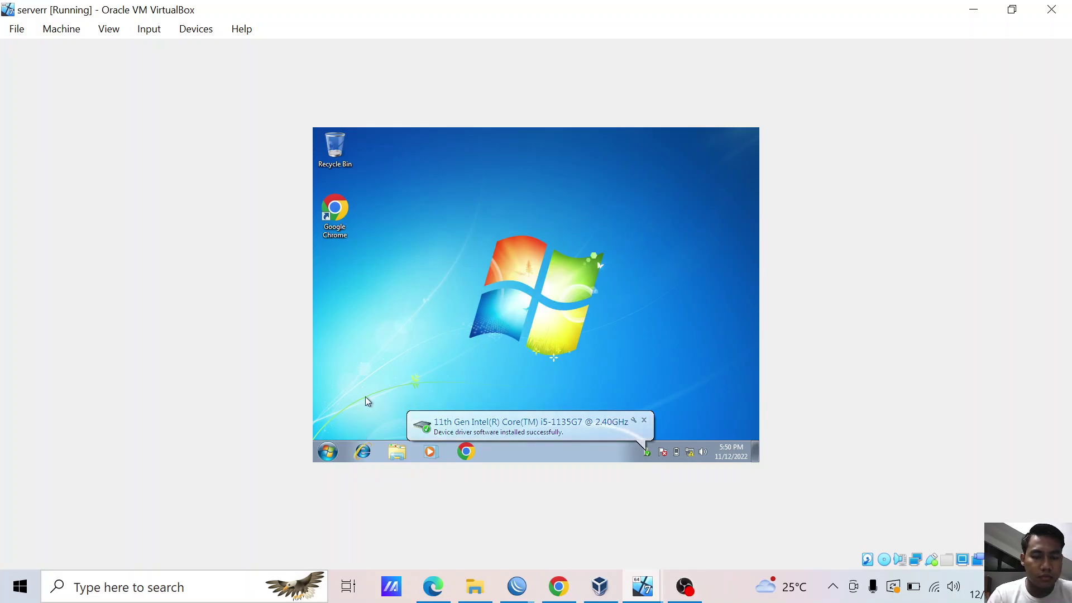
{"action": "key", "text": "super"}
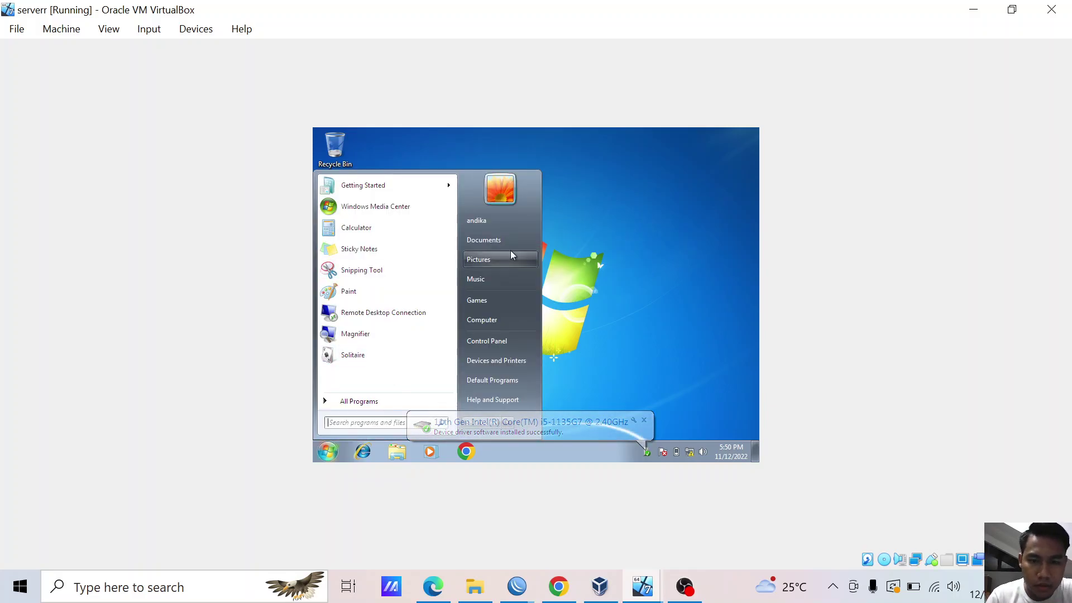
{"action": "left_click", "coordinate": [486, 340]}
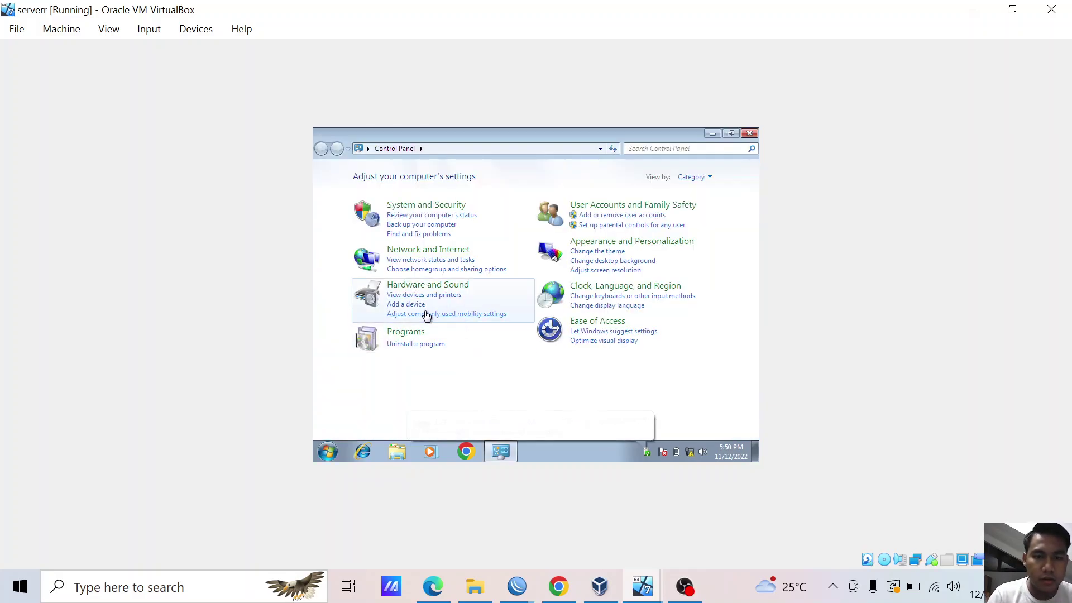
{"action": "left_click", "coordinate": [435, 256]}
{"action": "left_click", "coordinate": [471, 176]}
{"action": "left_click", "coordinate": [381, 192]}
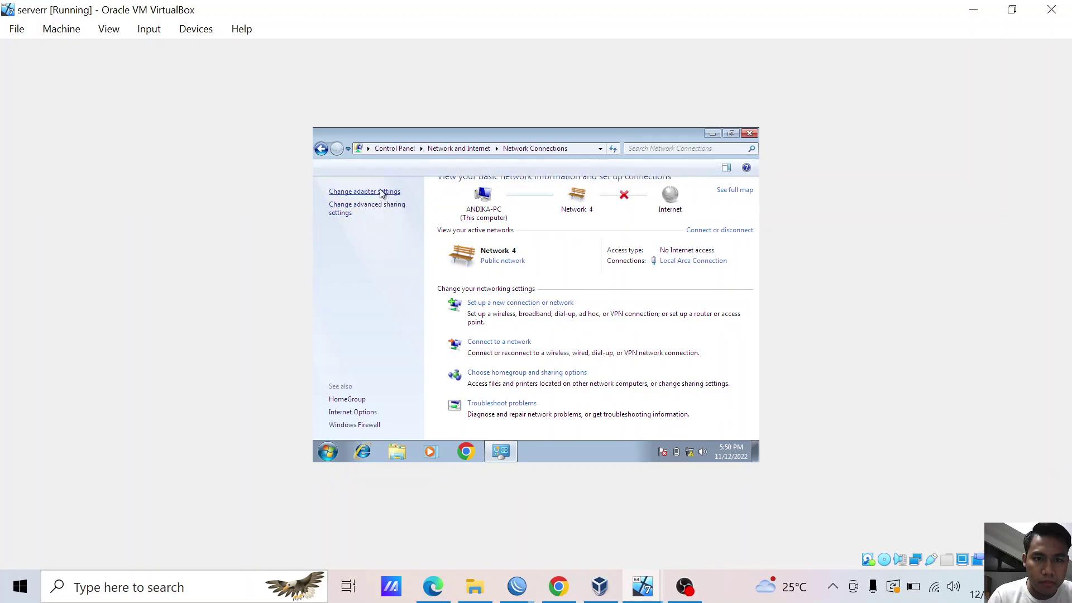
- Disable and re-enable Local Area Connection, then close the network connections window
{"action": "left_click", "coordinate": [421, 194]}
{"action": "right_click", "coordinate": [425, 185]}
{"action": "left_click", "coordinate": [446, 192]}
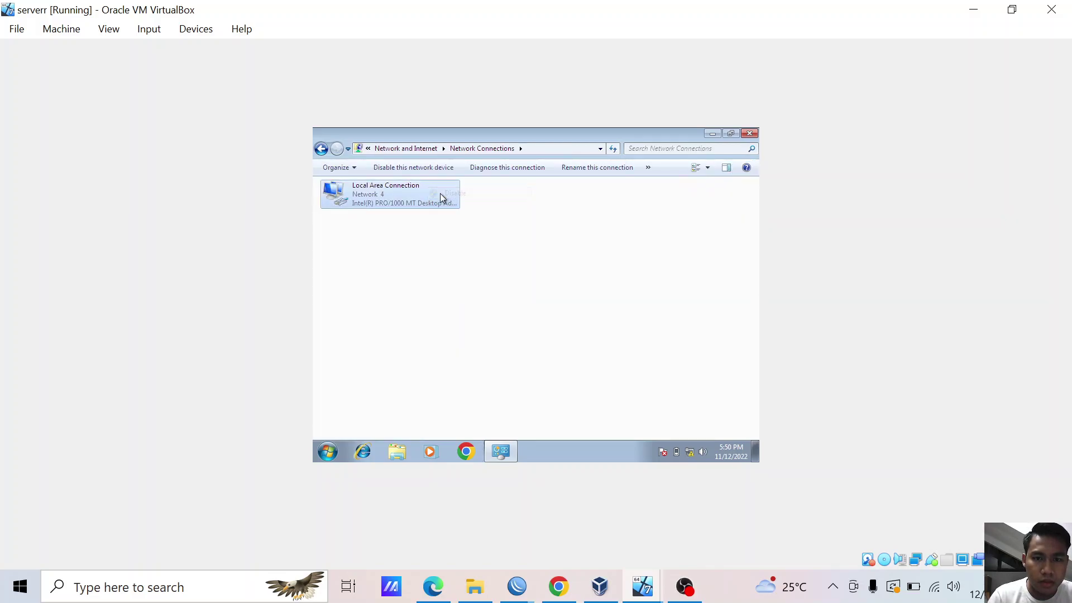
{"action": "right_click", "coordinate": [436, 193]}
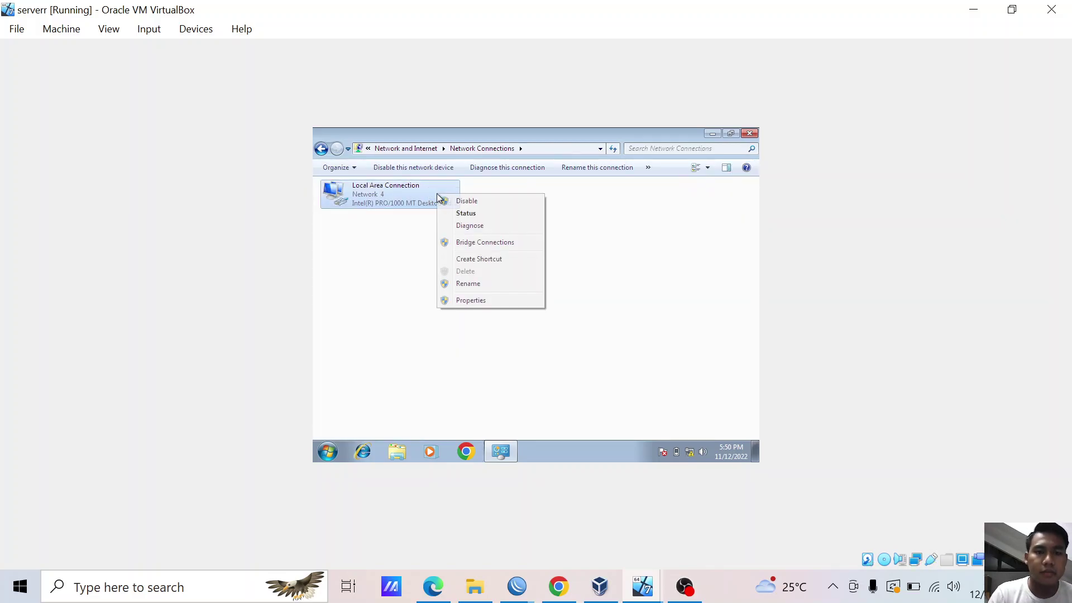
{"action": "right_click", "coordinate": [409, 194]}
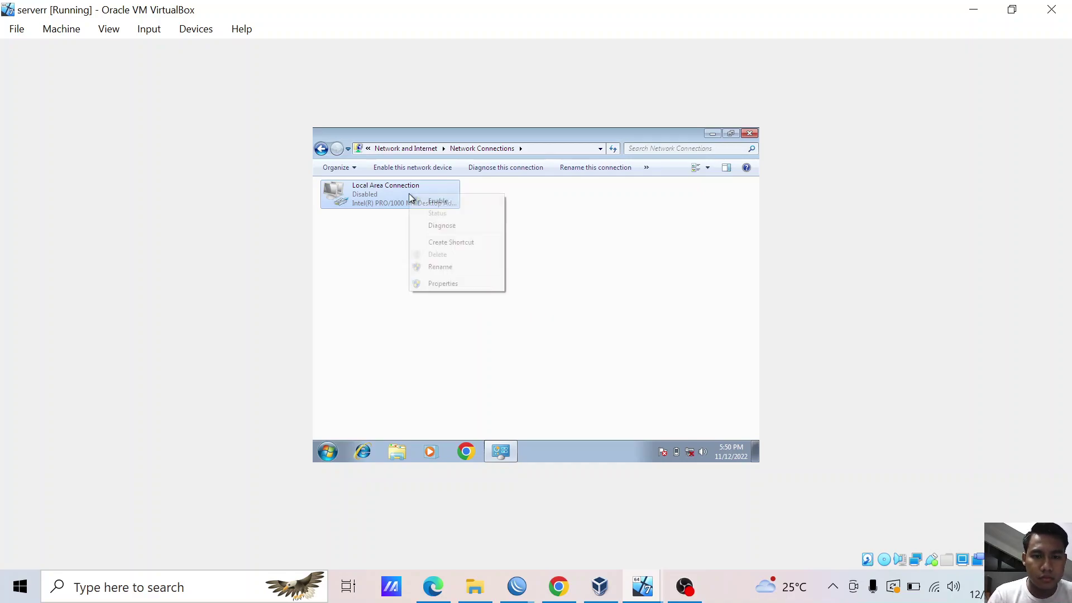
{"action": "left_click", "coordinate": [424, 202]}
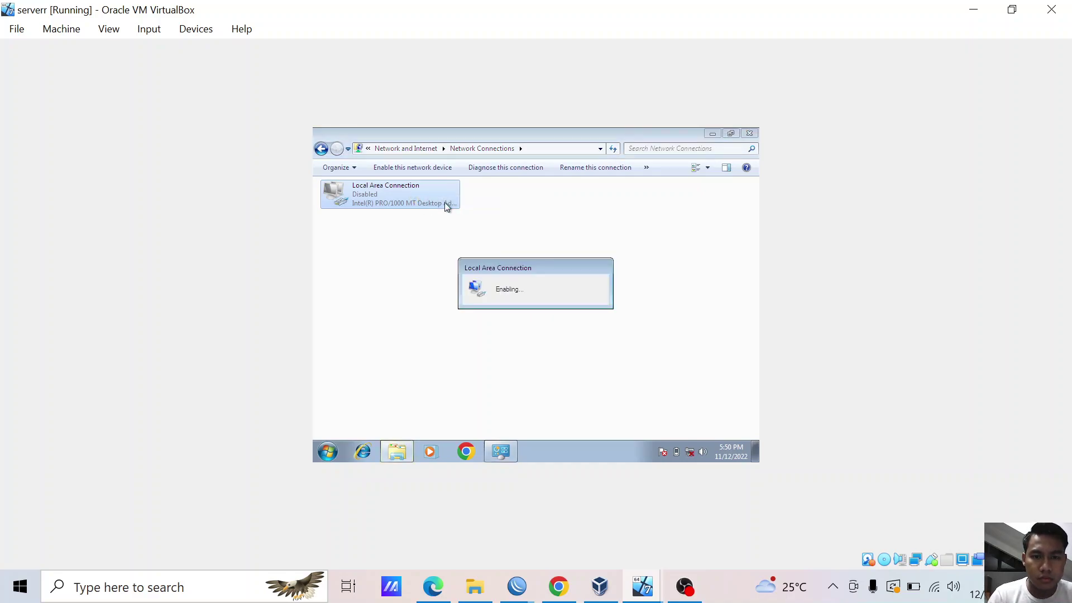
{"action": "left_click", "coordinate": [749, 134]}
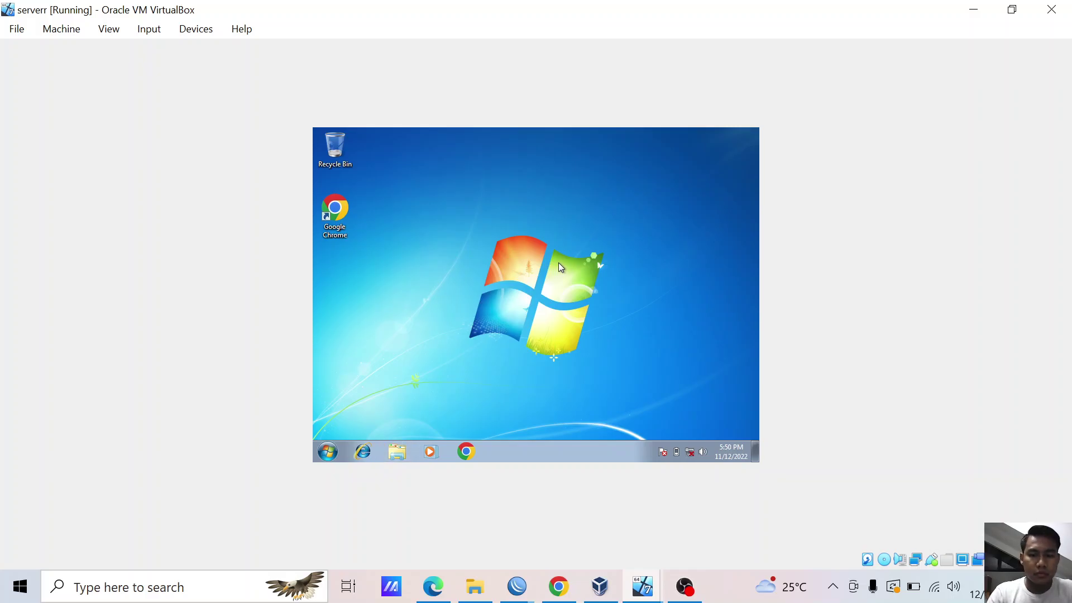
- Run ipconfig in cmd, showing 192.168.20.254 with gateway 192.168.20.1
{"action": "type", "text": "cmd"}
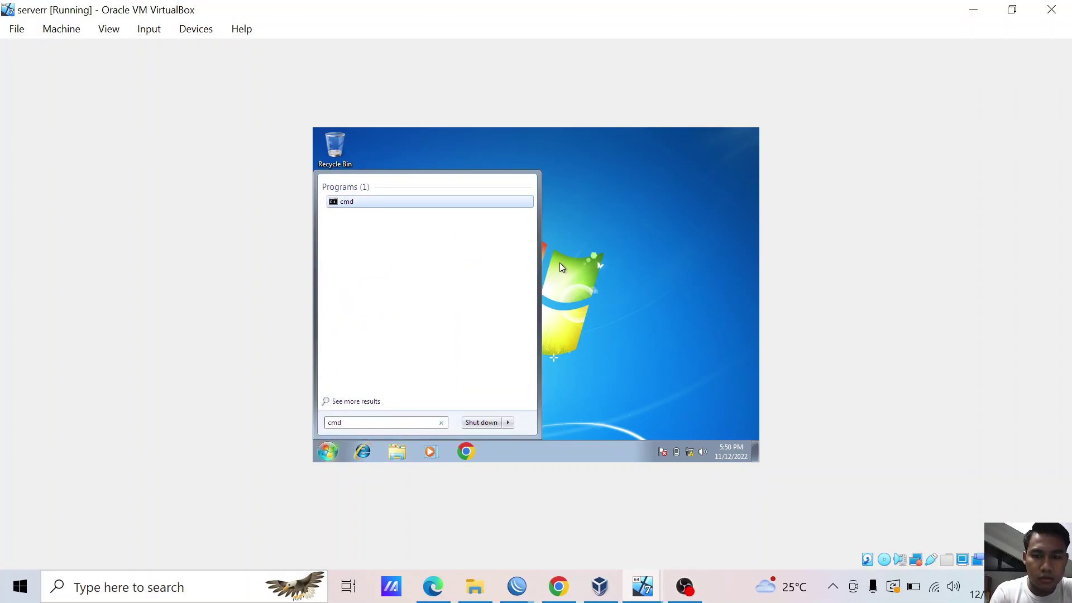
{"action": "key", "text": "Return"}
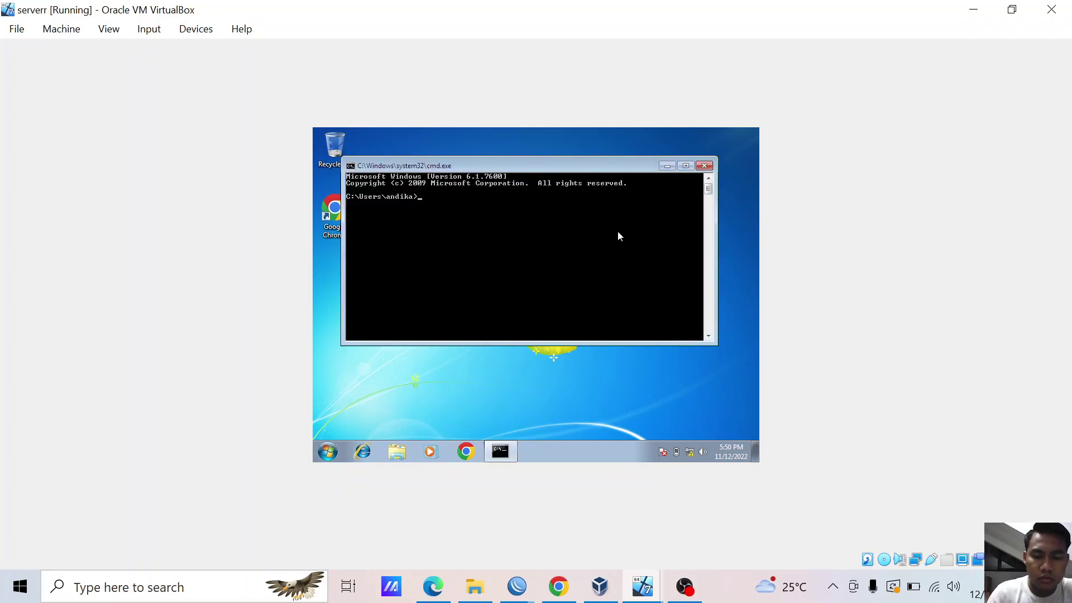
{"action": "type", "text": "ipconfig"}
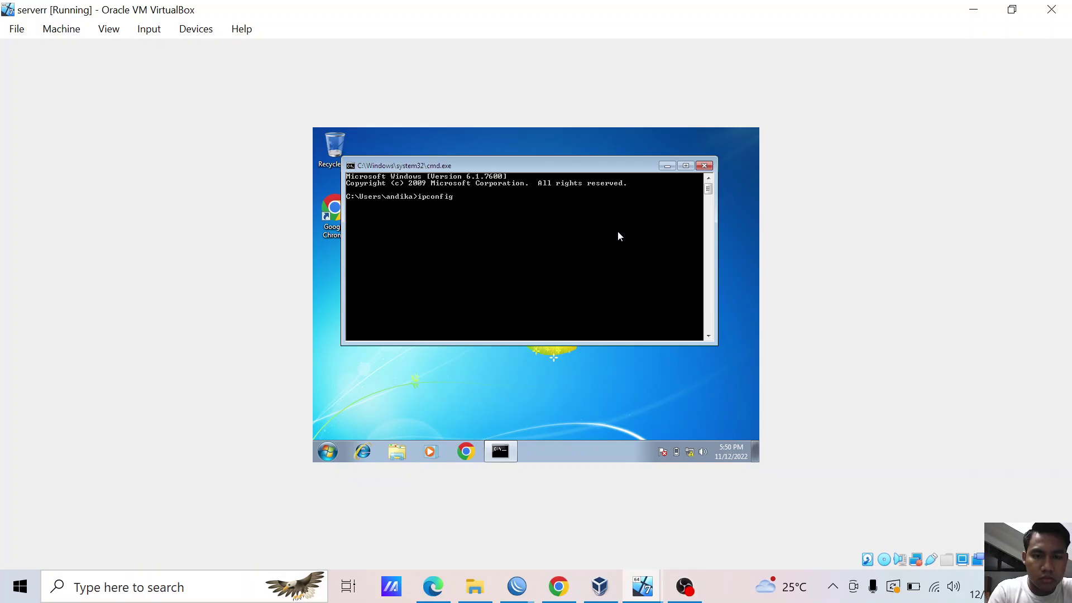
{"action": "key", "text": "Return"}
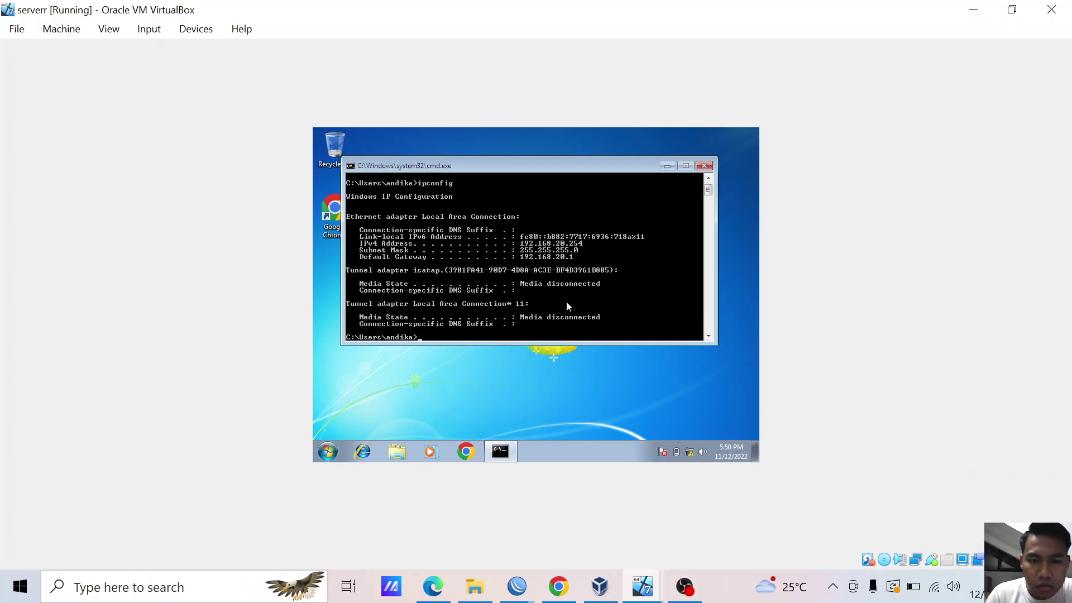
- Ping 8.8.8.8, which times out, then switch back to the server router session
{"action": "type", "text": "ping 8.8.8.8"}
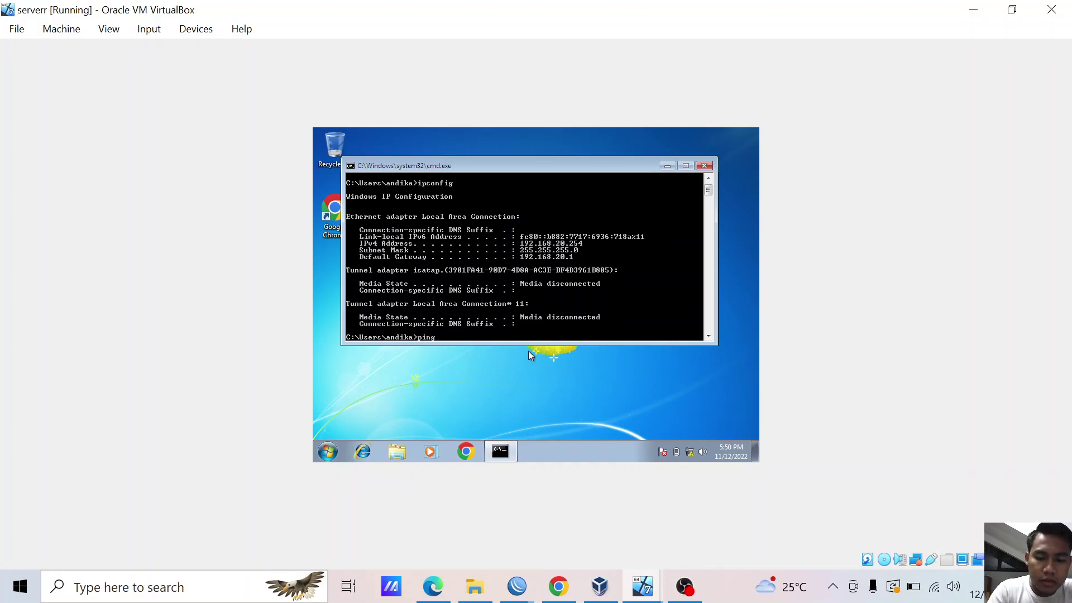
{"action": "key", "text": "Return"}
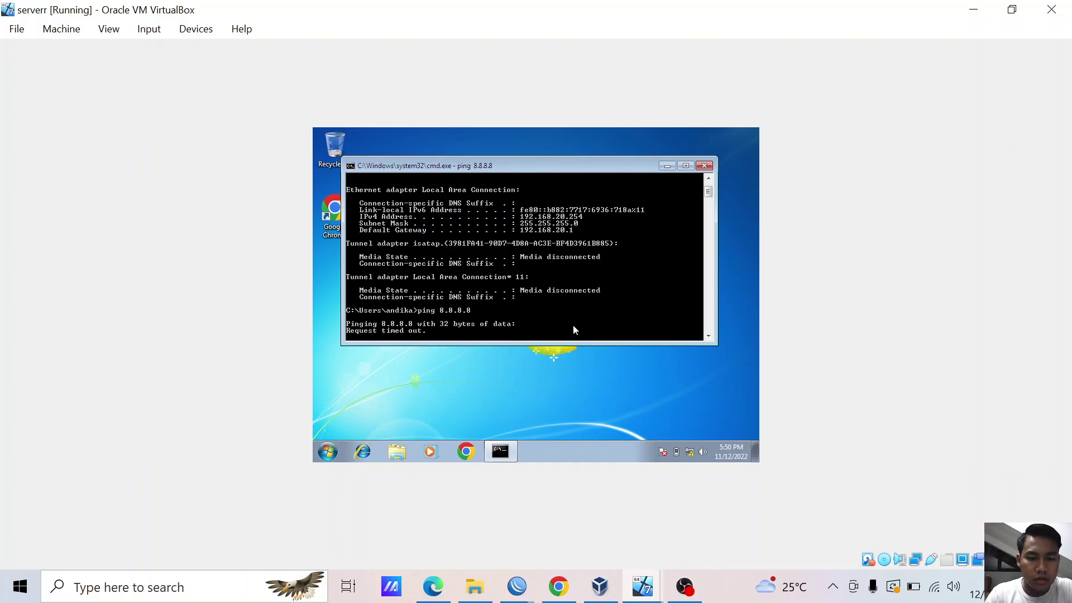
{"action": "key", "text": "ctrl+c"}
{"action": "mouse_move", "coordinate": [517, 587]}
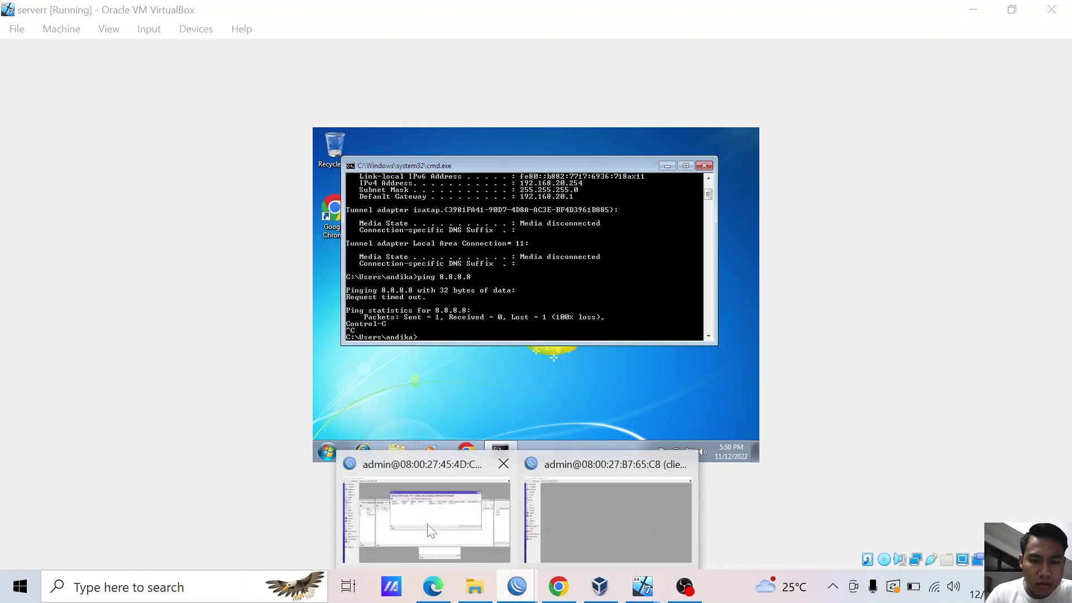
{"action": "left_click", "coordinate": [427, 517]}
- Change the masquerade NAT rule's out interface from lan to internet
{"action": "left_click", "coordinate": [36, 201]}
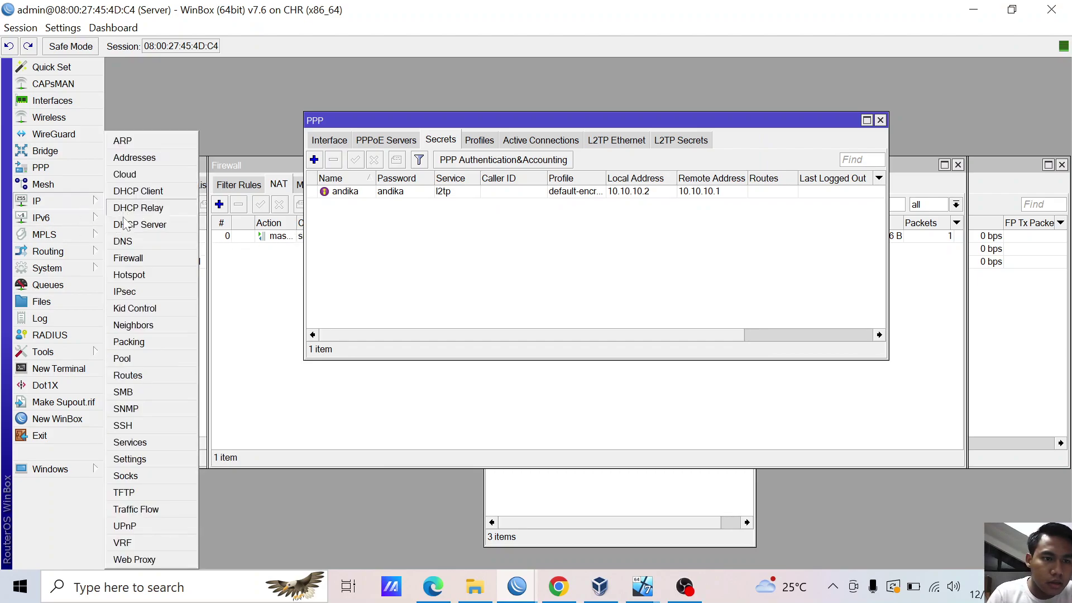
{"action": "left_click", "coordinate": [175, 259]}
{"action": "double_click", "coordinate": [285, 237]}
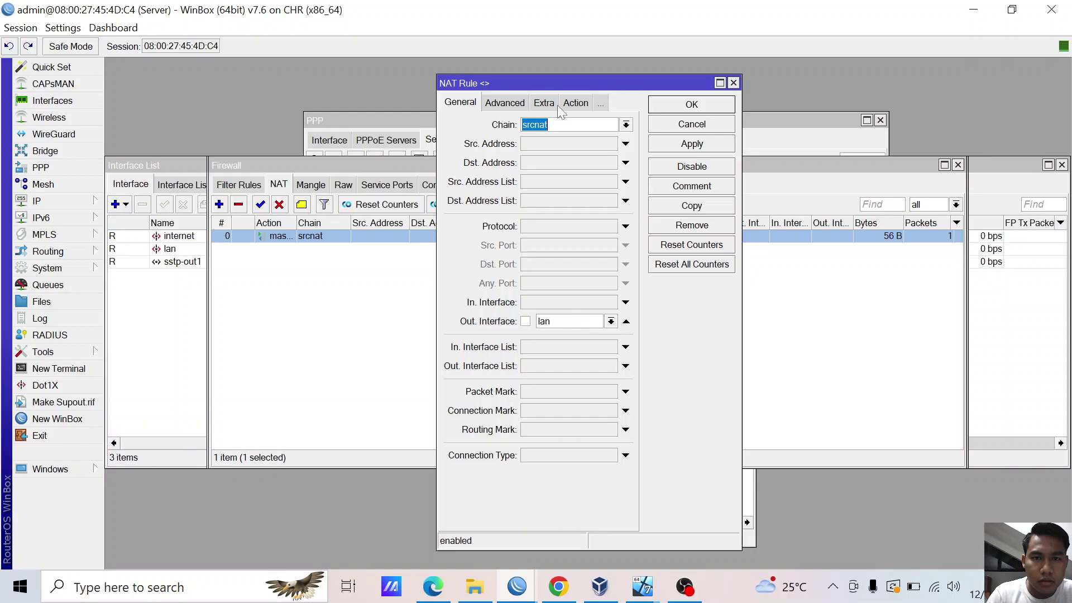
{"action": "left_click", "coordinate": [608, 321]}
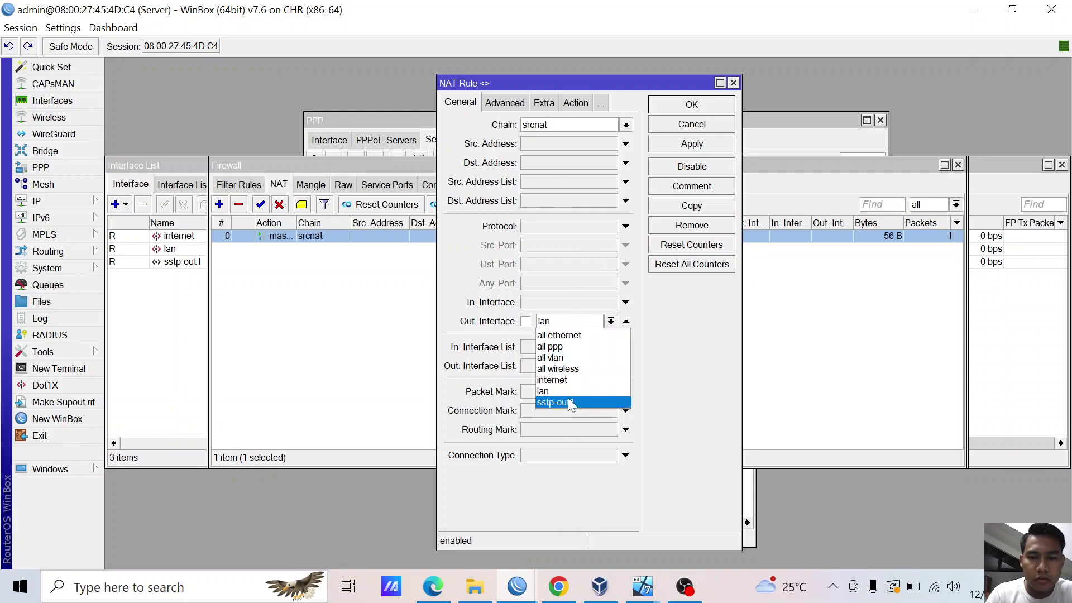
{"action": "left_click", "coordinate": [570, 380]}
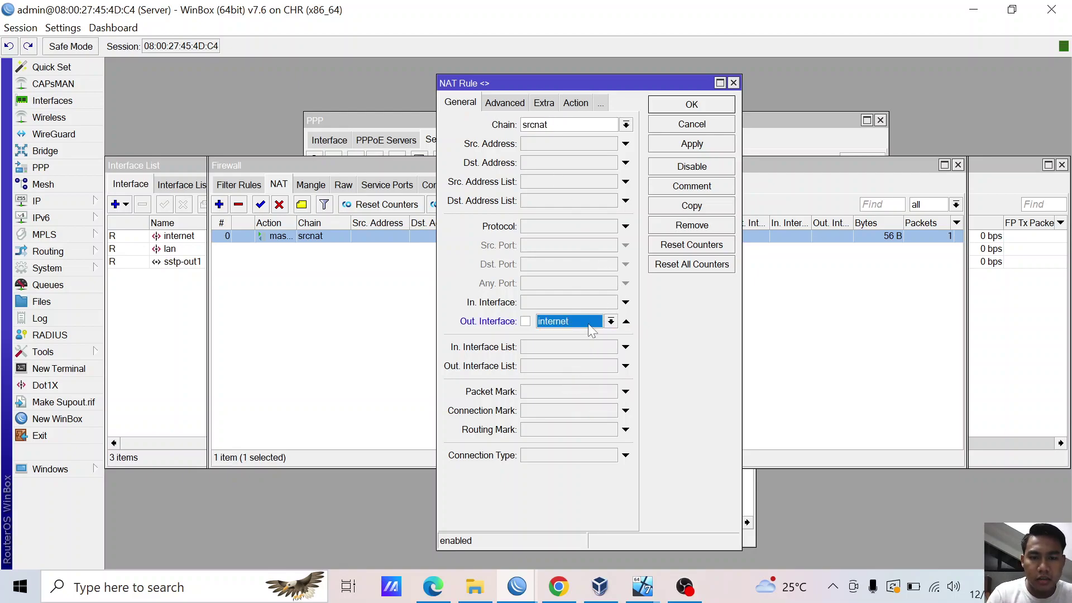
{"action": "left_click", "coordinate": [693, 106]}
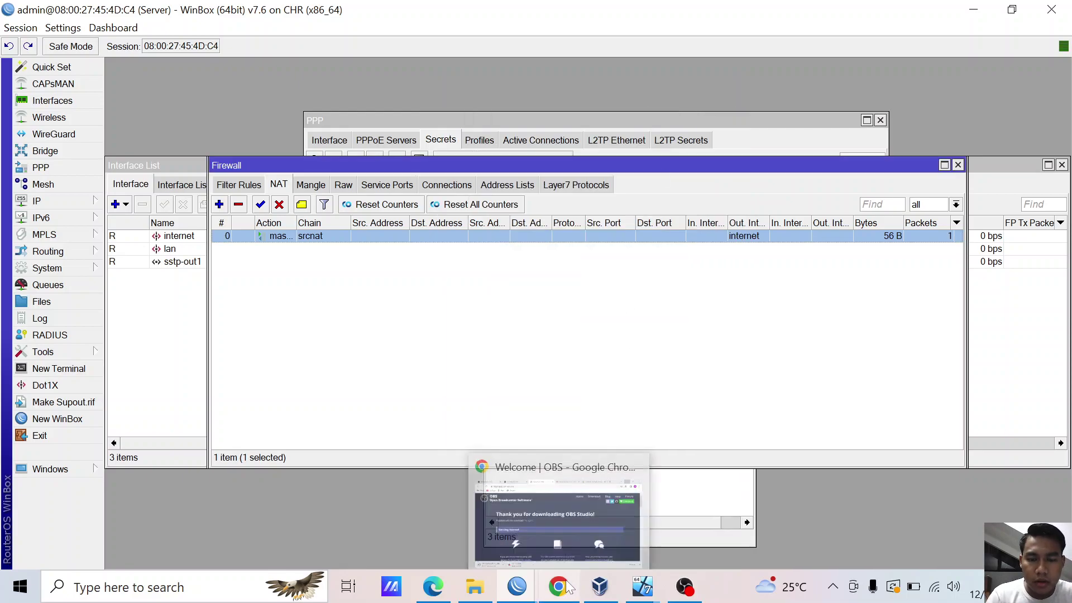
- Switch over to the clieent virtual machine
{"action": "mouse_move", "coordinate": [517, 586]}
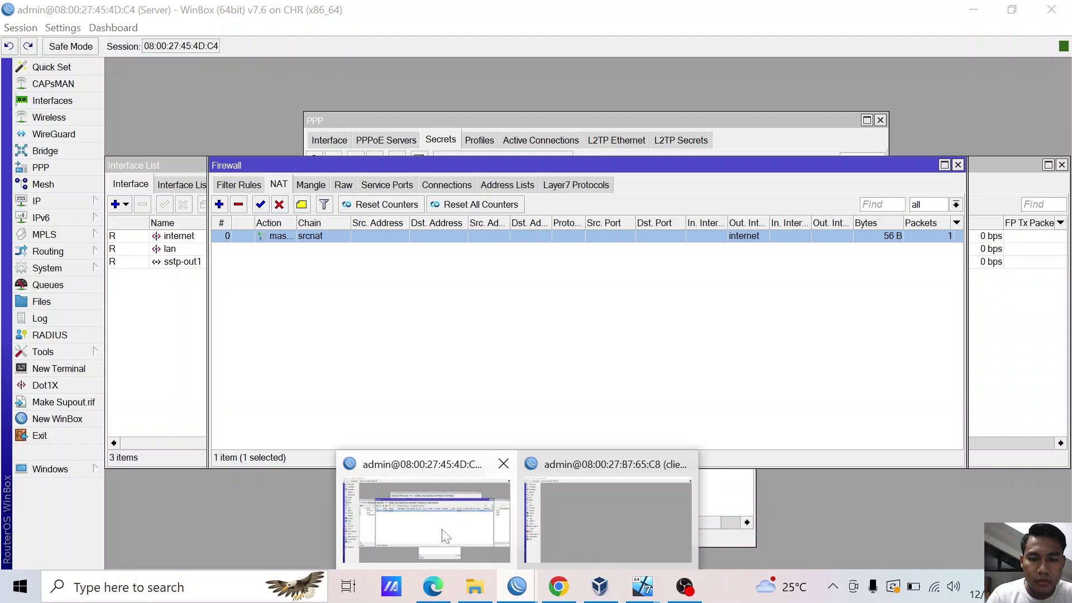
{"action": "left_click", "coordinate": [443, 531]}
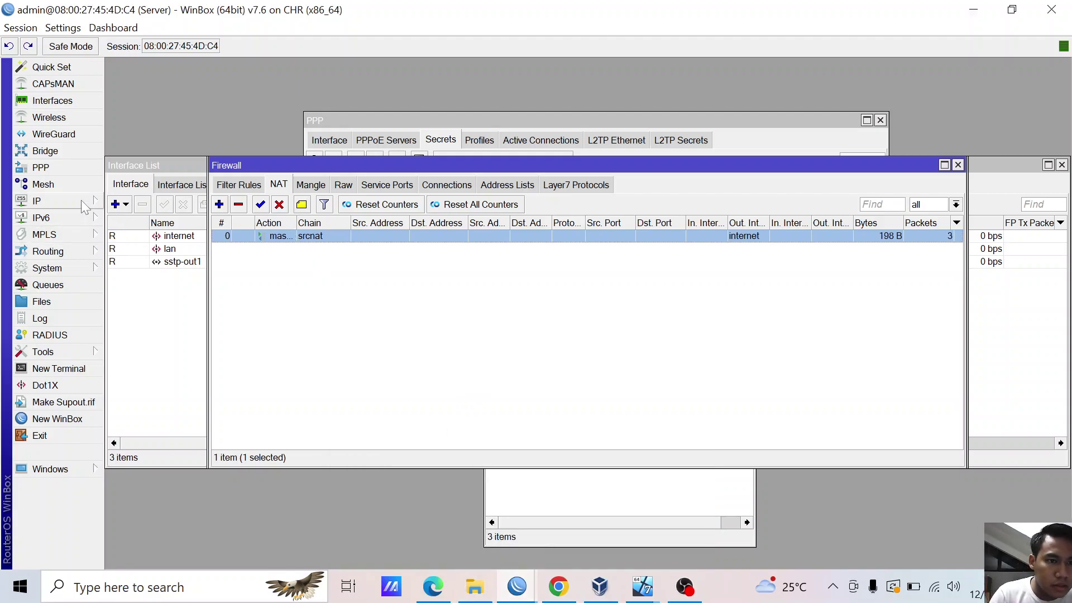
{"action": "mouse_move", "coordinate": [642, 586]}
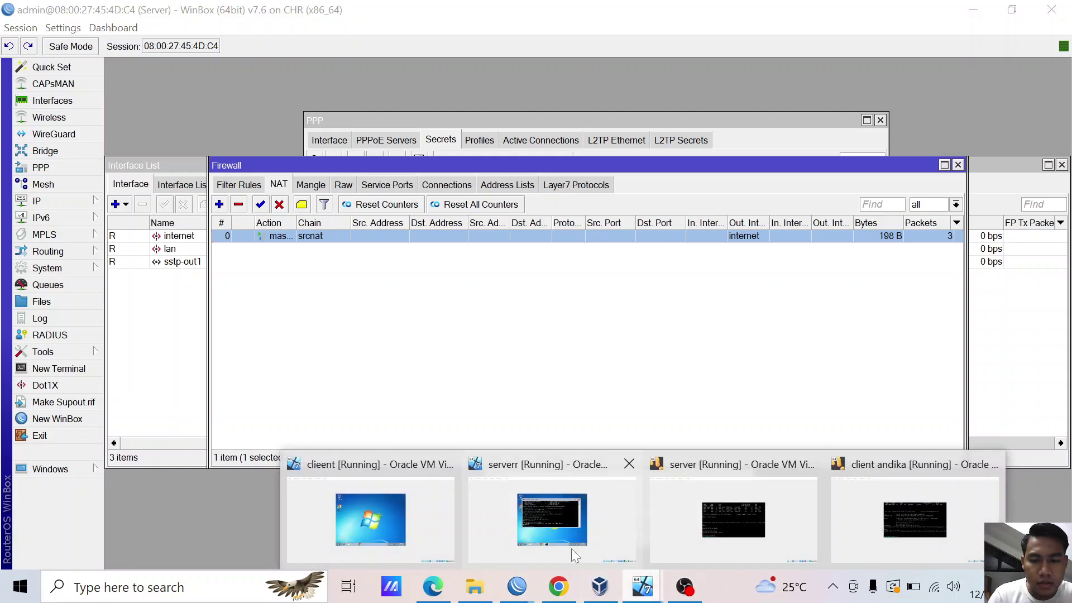
{"action": "left_click", "coordinate": [397, 505]}
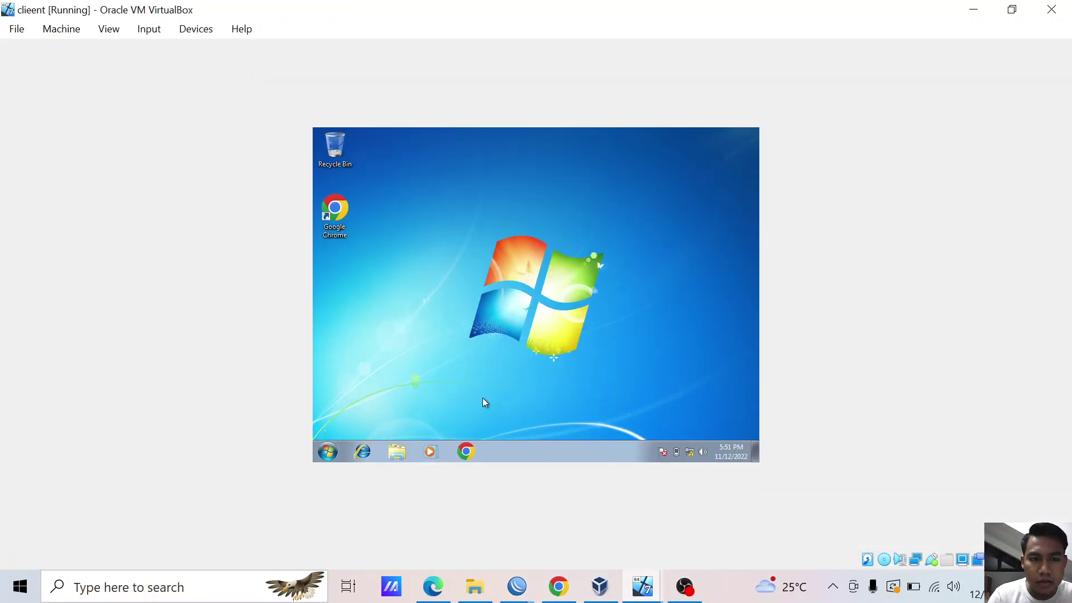
- From the serverr VM, ping 8.8.8.8 and 192.168.20.1 successfully
{"action": "left_click", "coordinate": [611, 586]}
{"action": "mouse_move", "coordinate": [642, 586]}
{"action": "left_click", "coordinate": [567, 528]}
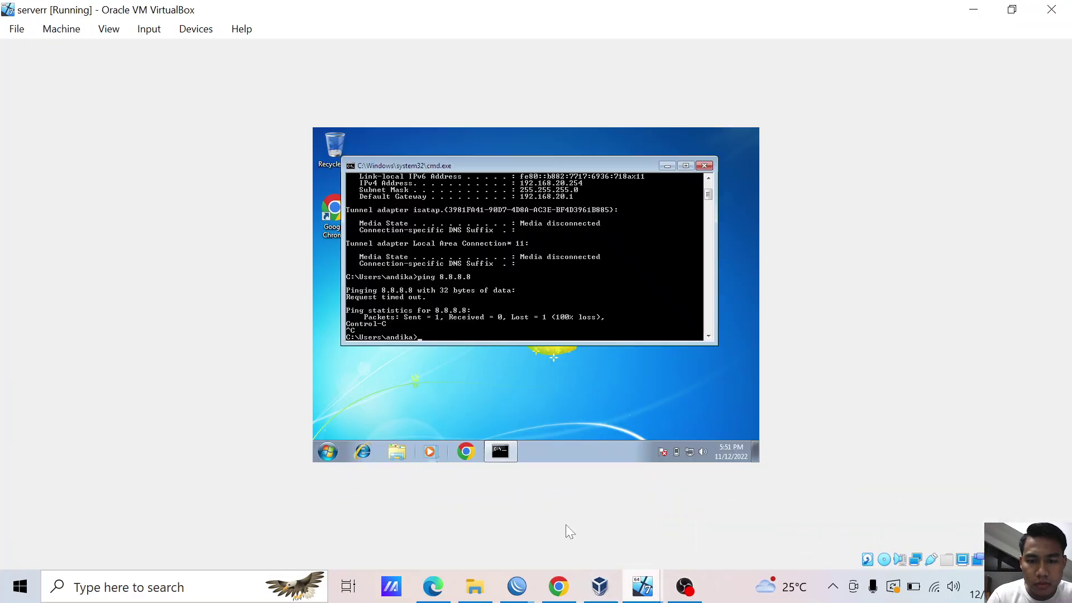
{"action": "type", "text": "pi"}
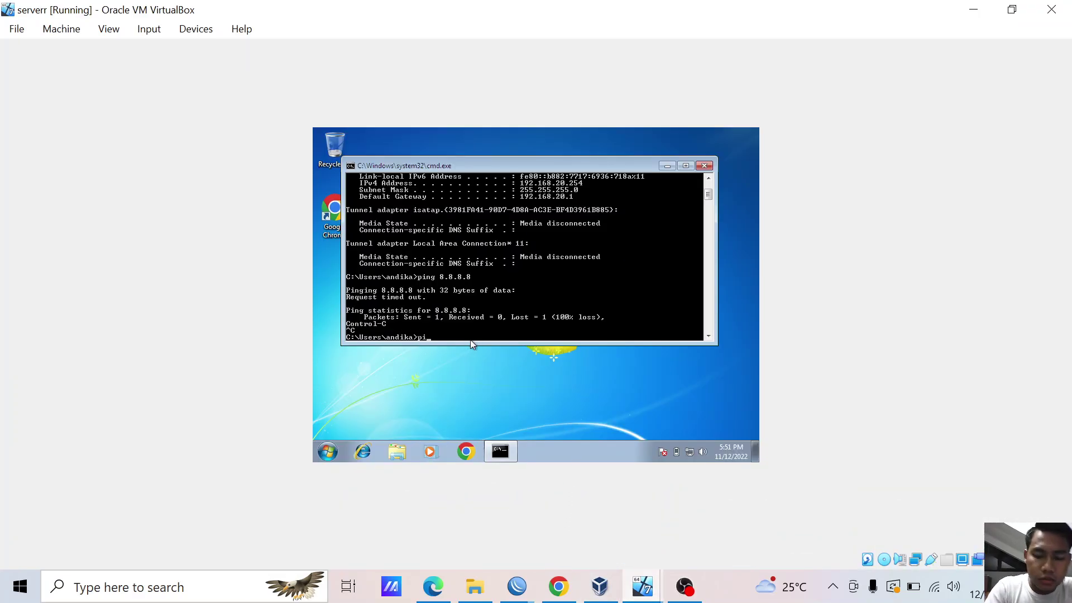
{"action": "type", "text": "ng 8.8.8.8"}
{"action": "key", "text": "Return"}
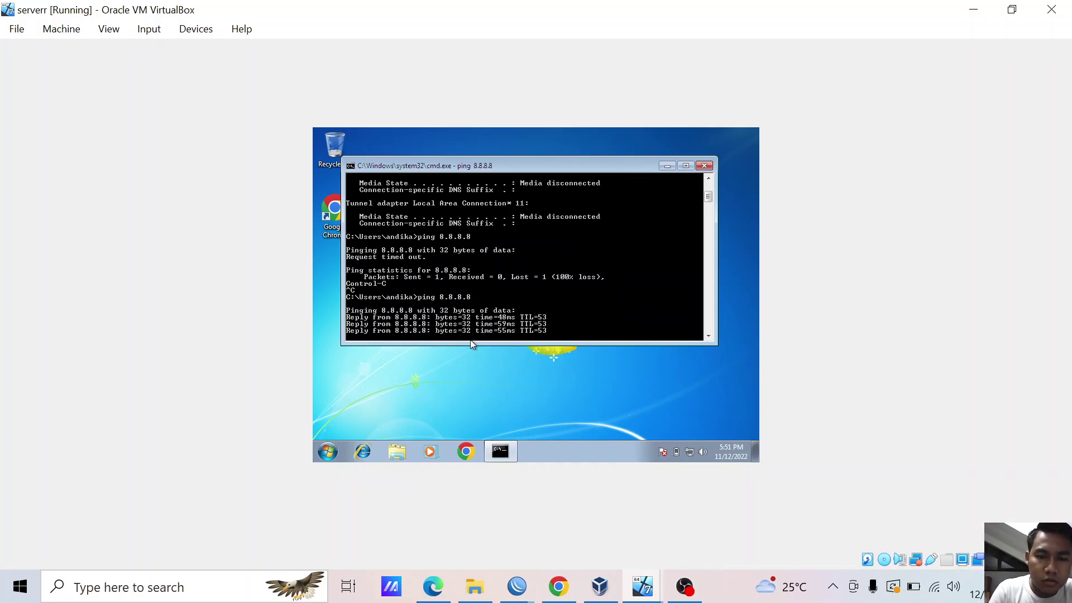
{"action": "type", "text": "ping 192.168.20.1"}
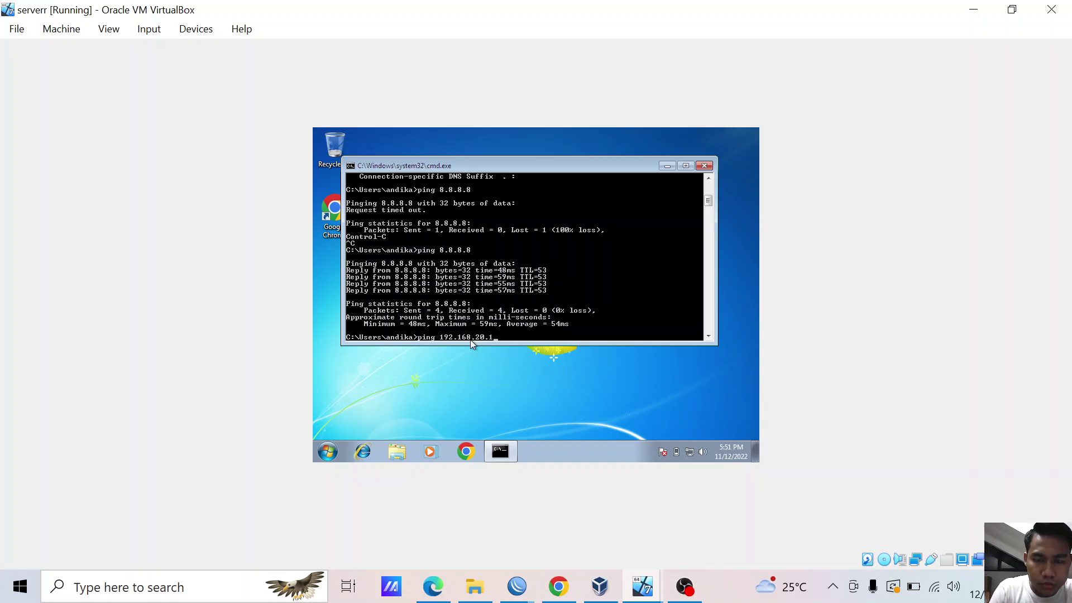
{"action": "key", "text": "Return"}
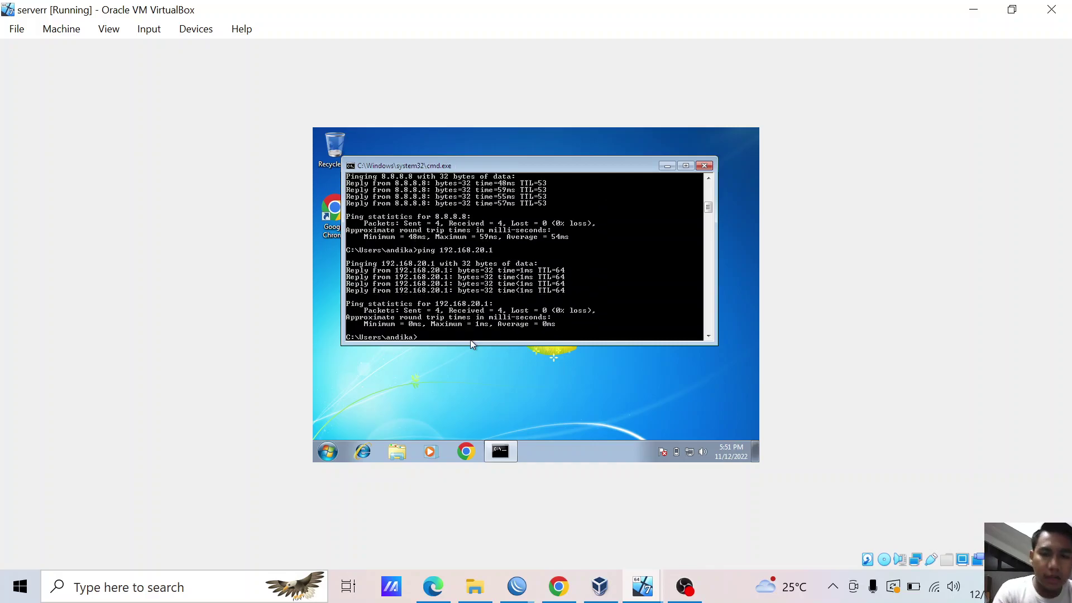
- Ping 192.168.1.1 twice without reply, then close the command prompt
{"action": "type", "text": "ping 192.1"}
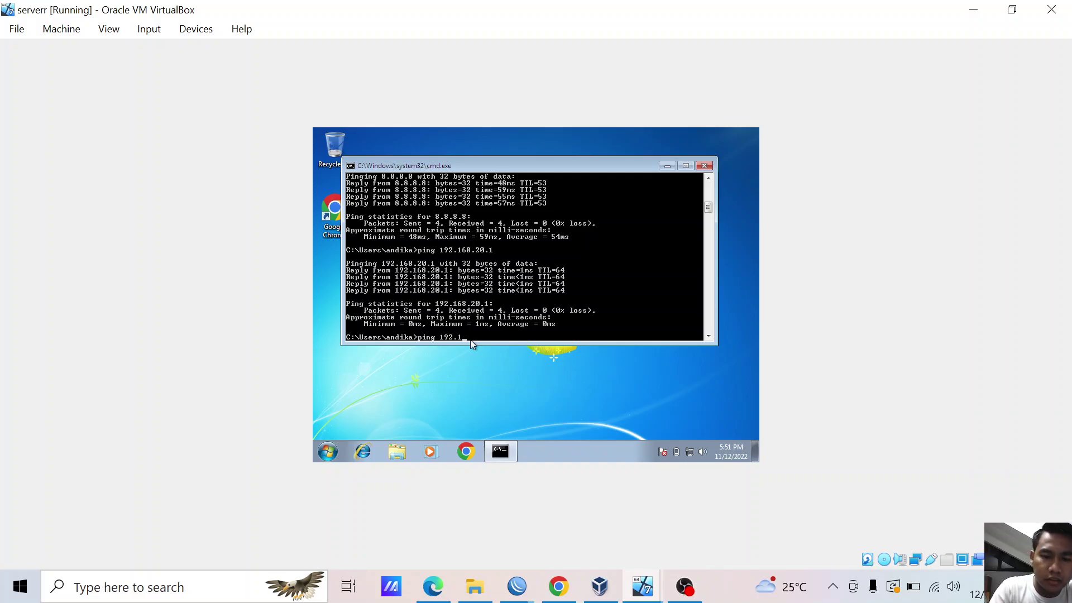
{"action": "type", "text": "68.1.1."}
{"action": "key", "text": "Return"}
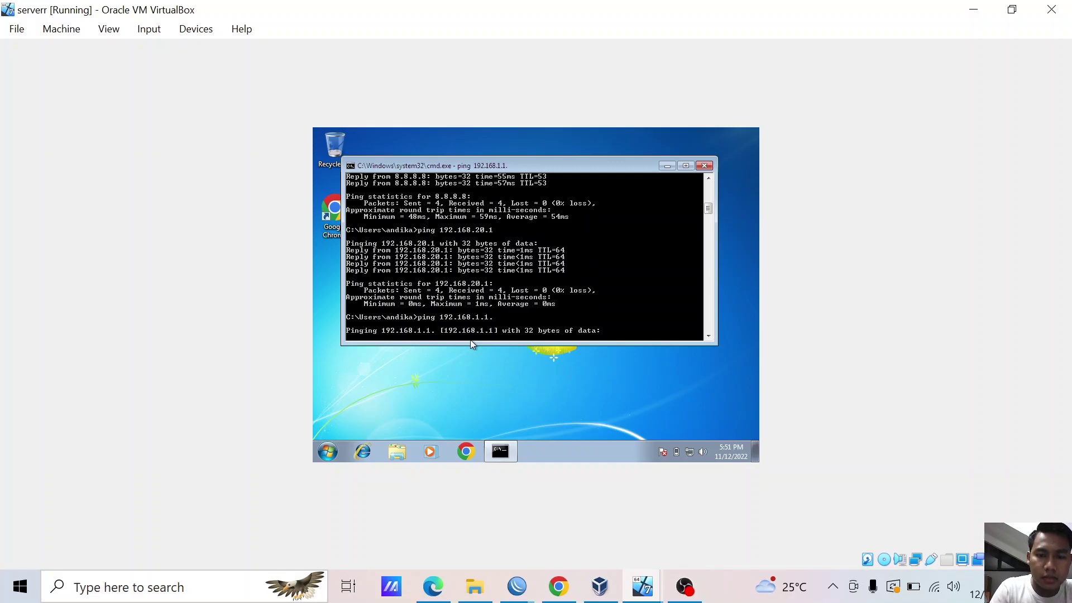
{"action": "key", "text": "ctrl+c"}
{"action": "type", "text": "ping 192.168.1.1"}
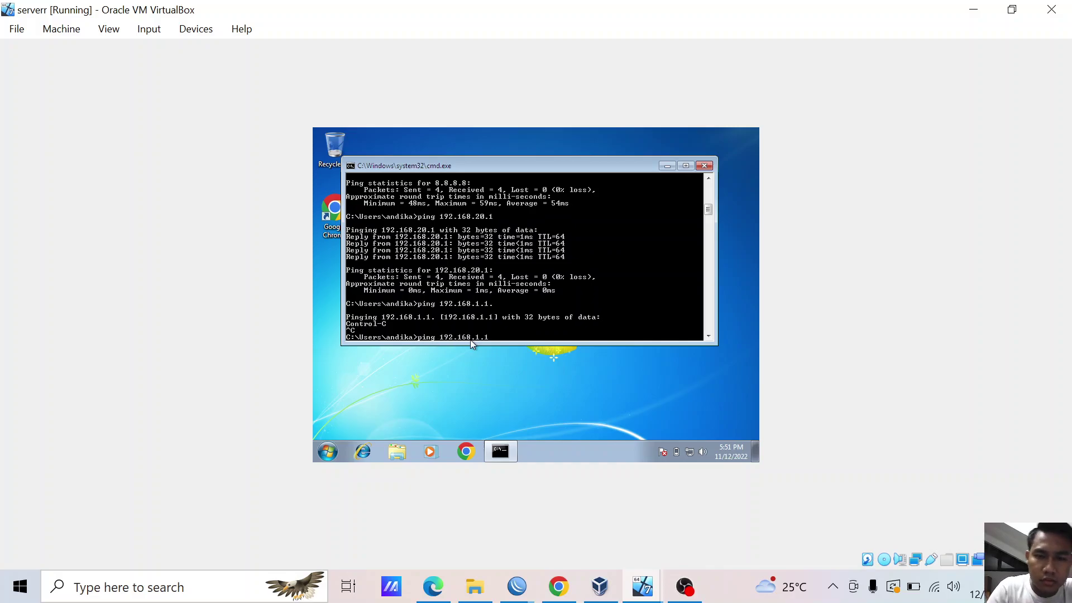
{"action": "key", "text": "Return"}
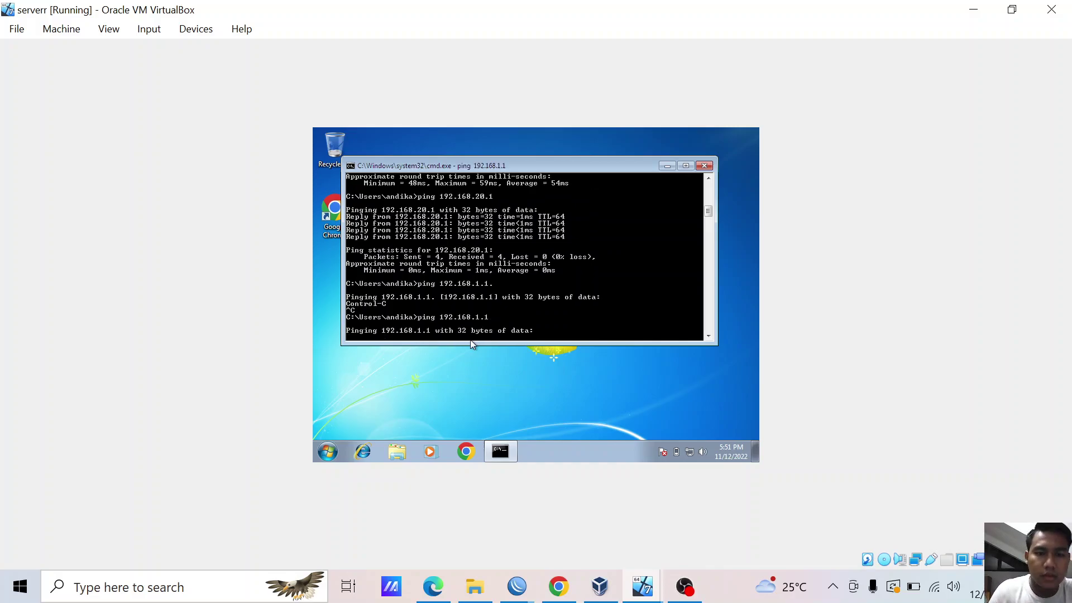
{"action": "key", "text": "ctrl+c"}
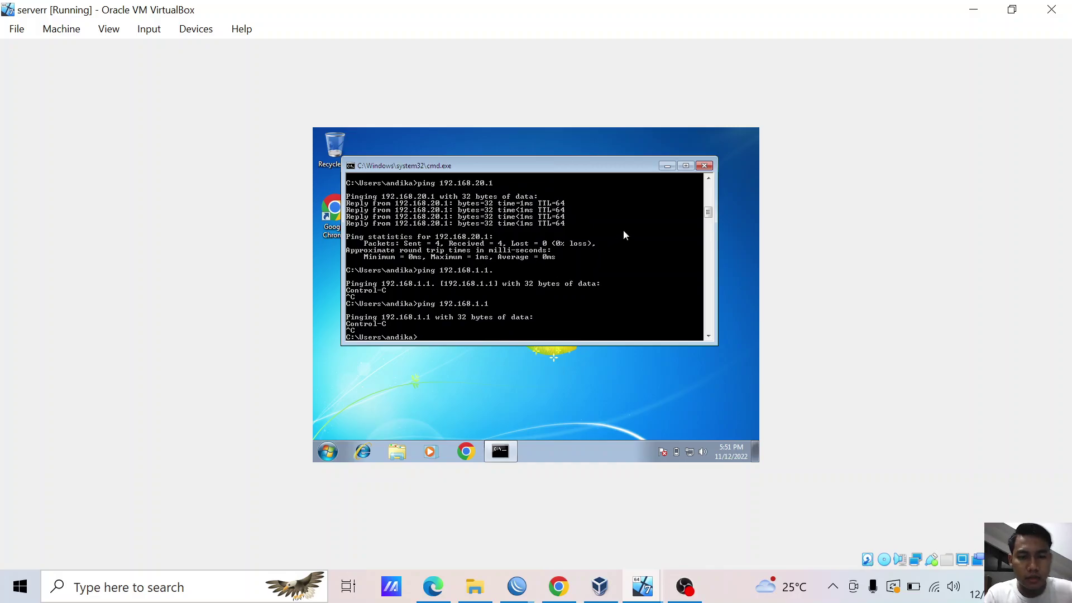
{"action": "left_click", "coordinate": [705, 166]}
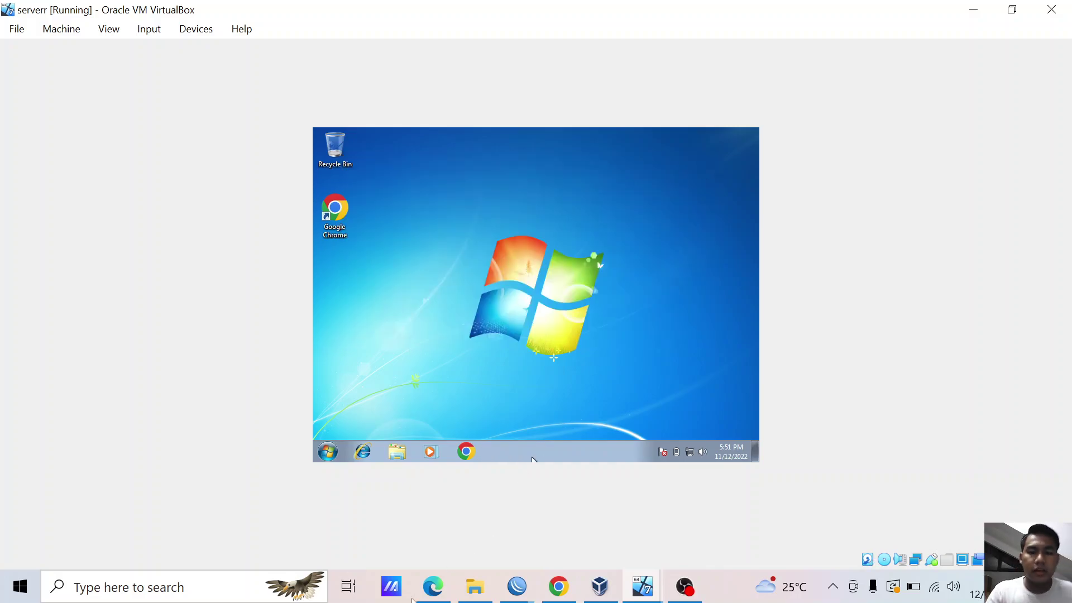
- On the client router, move the DHCP client from ether1 to ether2
{"action": "left_click", "coordinate": [517, 586]}
{"action": "left_click", "coordinate": [554, 521]}
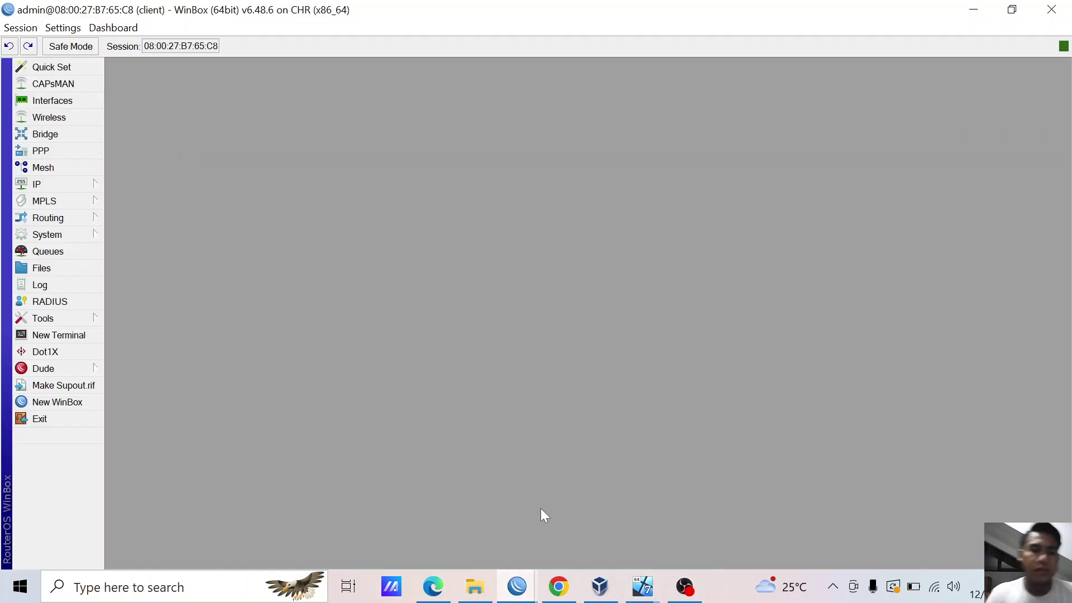
{"action": "left_click", "coordinate": [79, 182]}
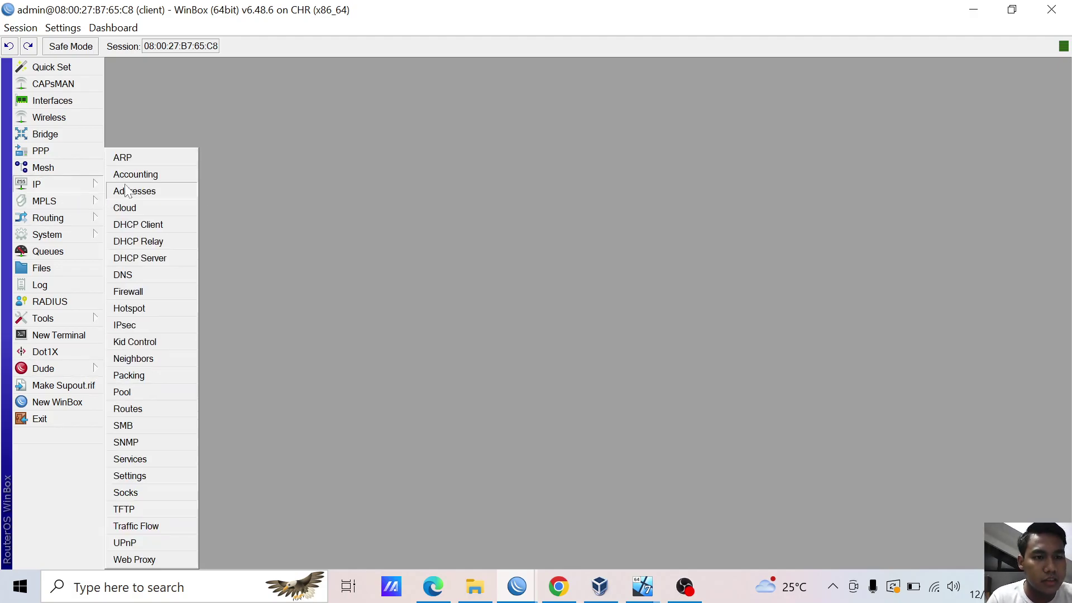
{"action": "left_click", "coordinate": [161, 225]}
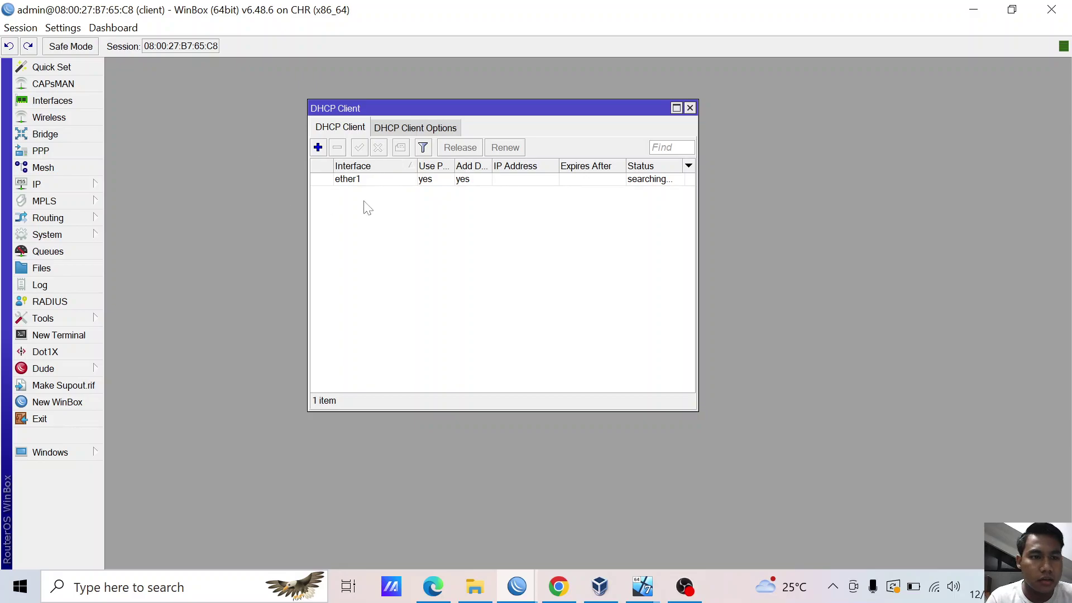
{"action": "double_click", "coordinate": [354, 178]}
{"action": "left_click", "coordinate": [533, 234]}
{"action": "left_click", "coordinate": [544, 259]}
{"action": "left_click", "coordinate": [695, 253]}
{"action": "left_click", "coordinate": [696, 213]}
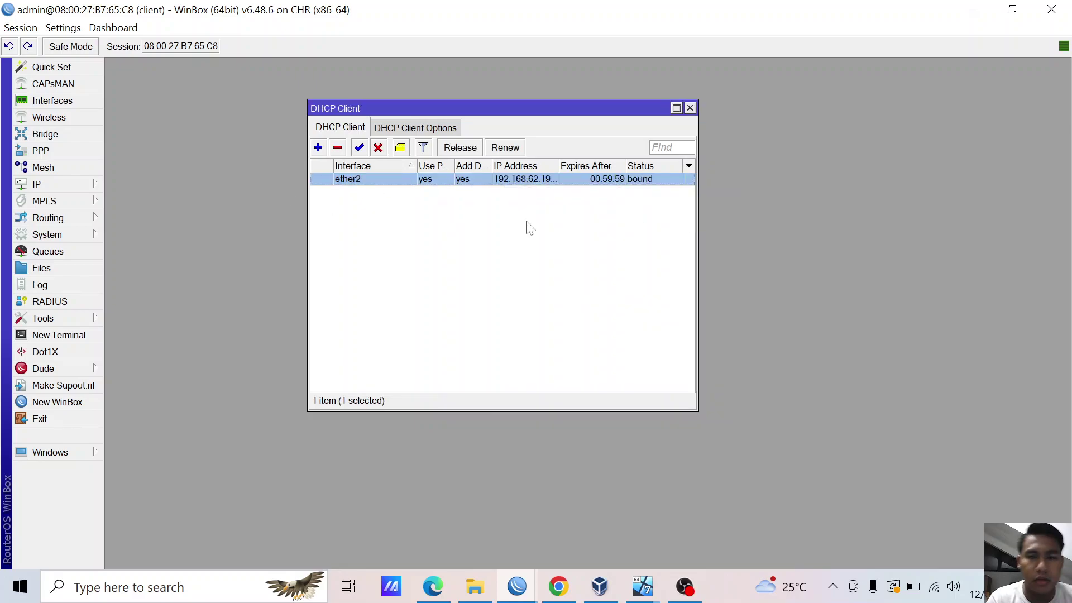
- Rename interface ether2 to 'internet' and ether1 to 'lan'
{"action": "left_click", "coordinate": [82, 102]}
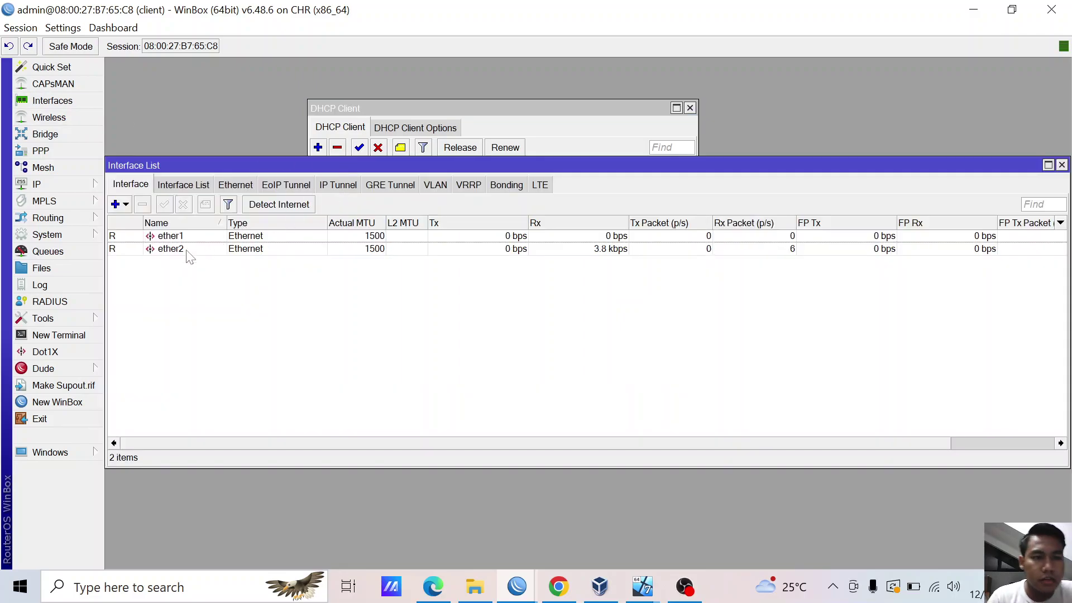
{"action": "double_click", "coordinate": [186, 250]}
{"action": "type", "text": "internet"}
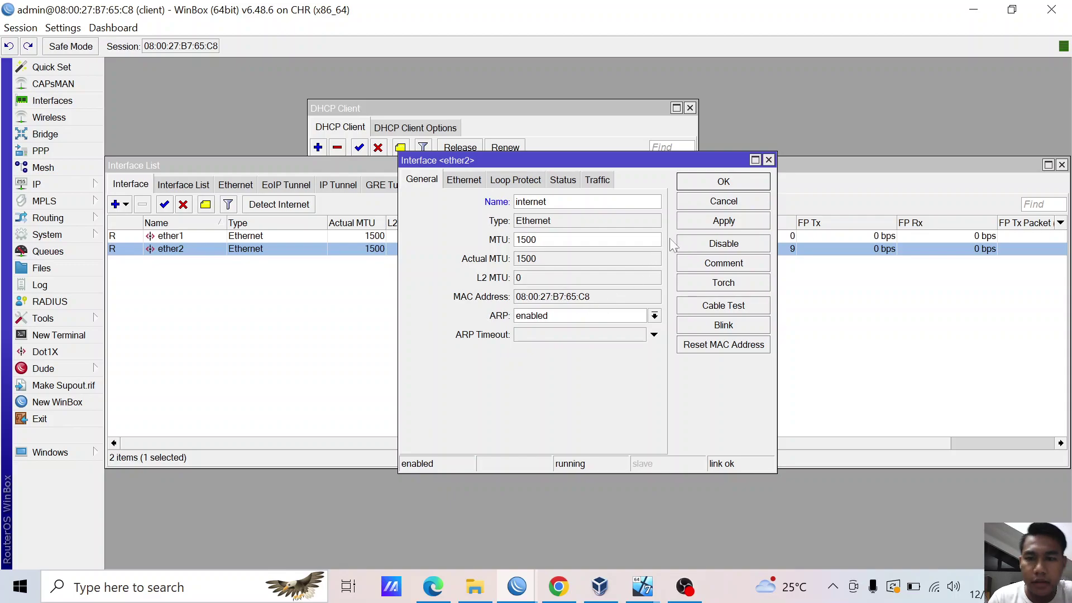
{"action": "left_click", "coordinate": [724, 181]}
{"action": "left_click", "coordinate": [176, 237]}
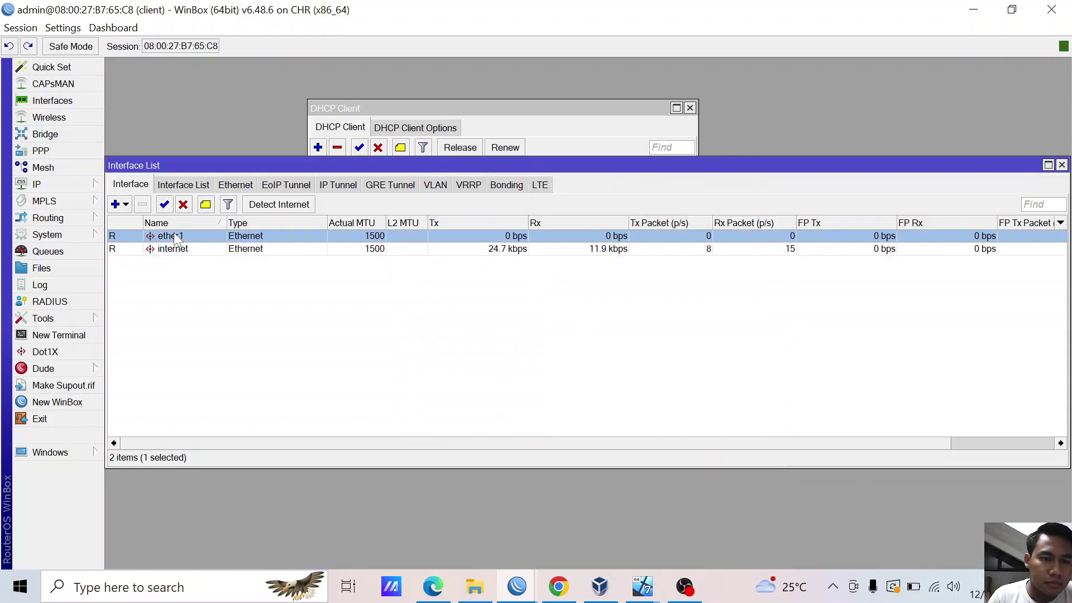
{"action": "double_click", "coordinate": [177, 238]}
{"action": "type", "text": "la"}
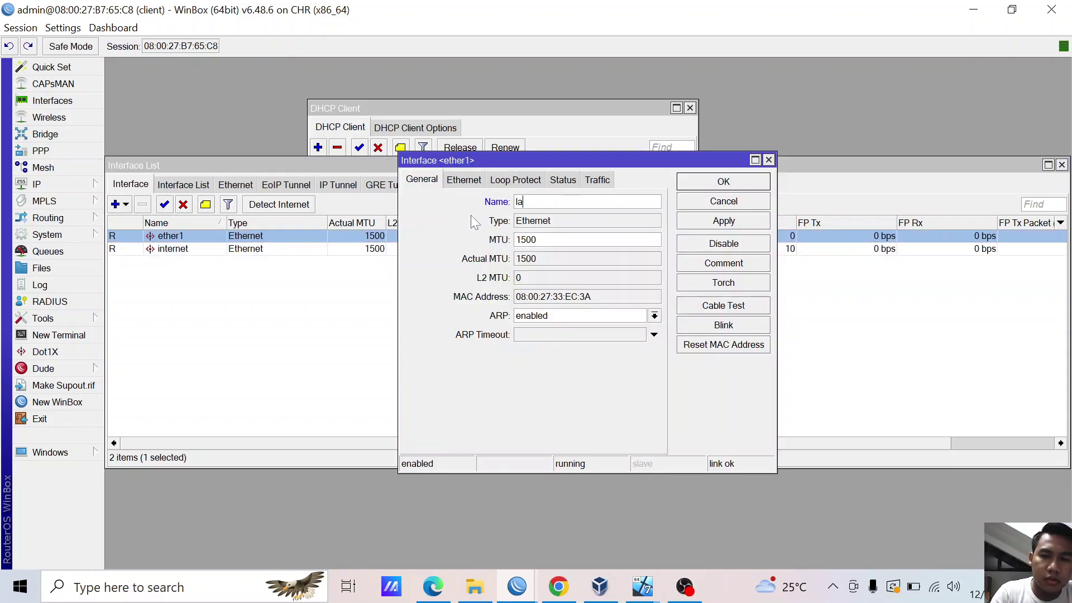
{"action": "type", "text": "n"}
{"action": "left_click", "coordinate": [735, 223]}
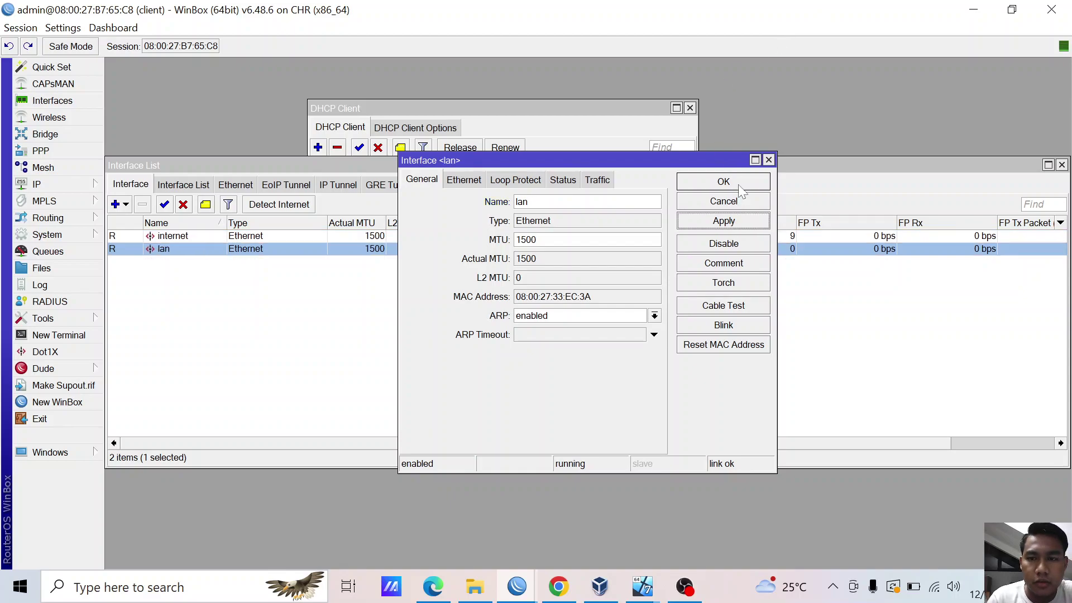
{"action": "left_click", "coordinate": [738, 187]}
{"action": "left_click", "coordinate": [66, 184]}
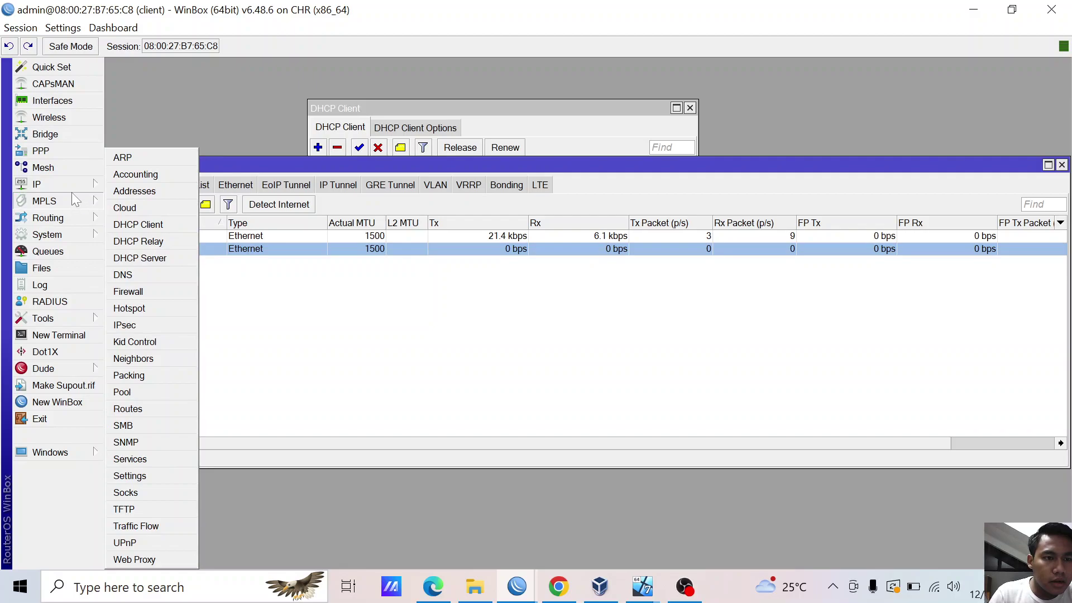
- Add a new L2TP Client interface and begin Connect To with 103
{"action": "left_click", "coordinate": [74, 149]}
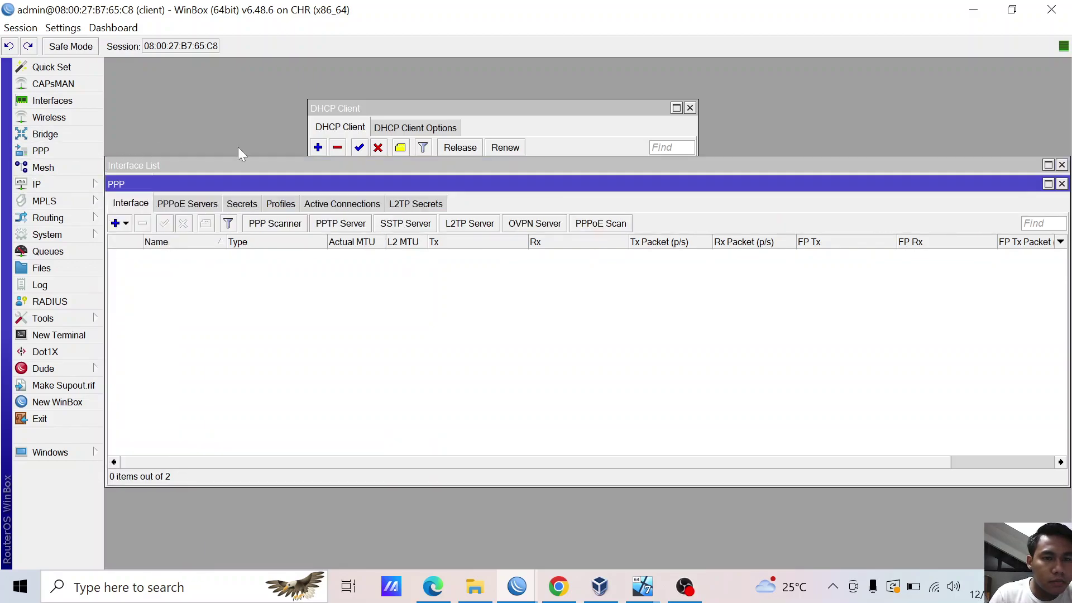
{"action": "left_click", "coordinate": [127, 224]}
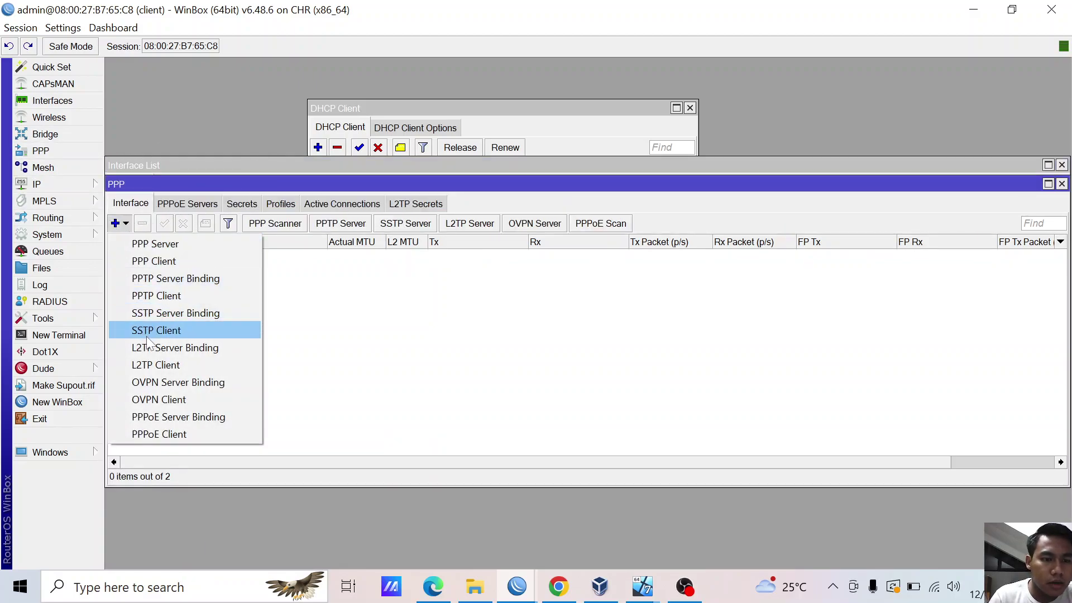
{"action": "left_click", "coordinate": [210, 367]}
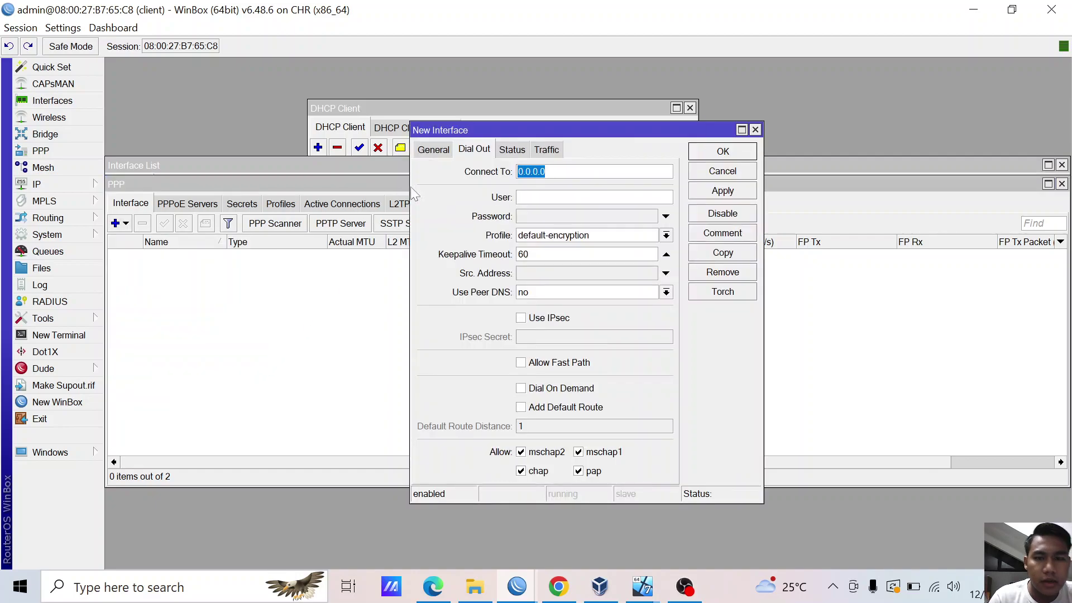
{"action": "type", "text": "103"}
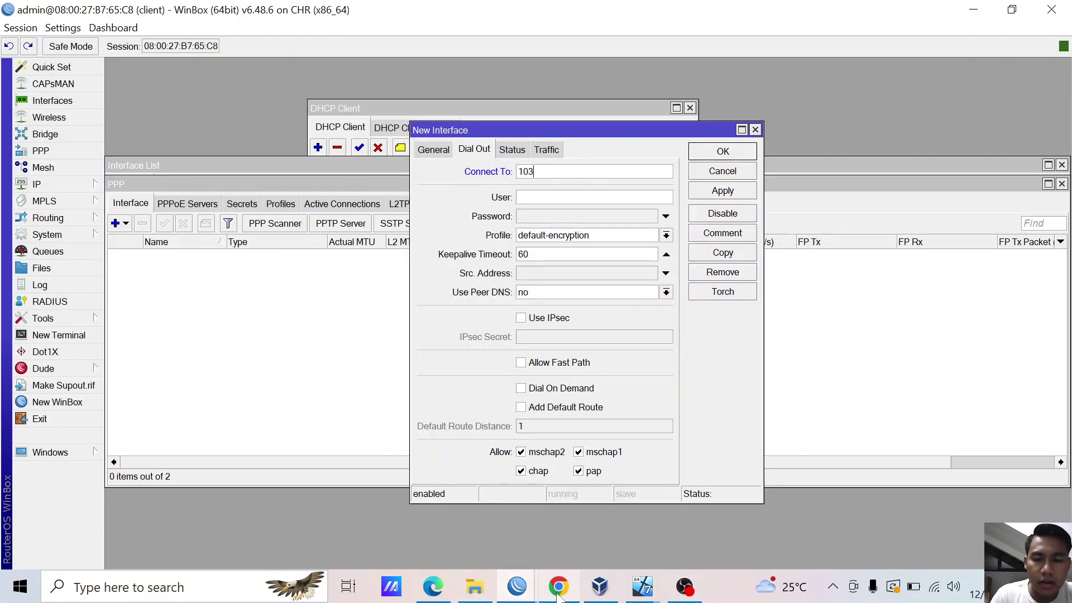
- Bring the server router's WinBox session to the front
{"action": "mouse_move", "coordinate": [517, 587]}
{"action": "mouse_move", "coordinate": [423, 508]}
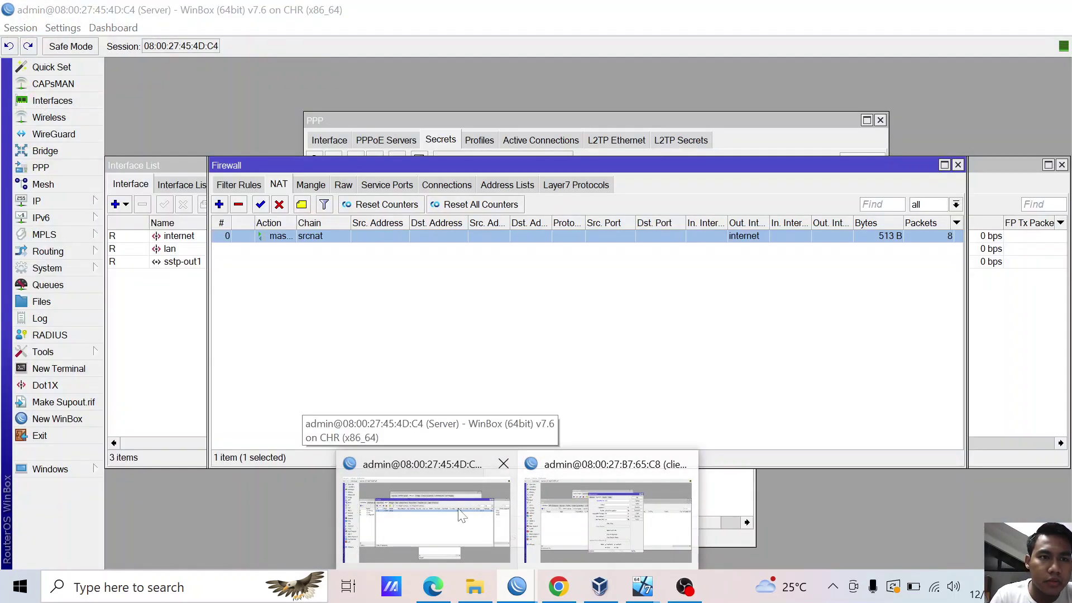
{"action": "left_click", "coordinate": [461, 515]}
- Read the server's address 103.155.26.200 in IP Addresses, then return to the client router session
{"action": "left_click", "coordinate": [37, 201]}
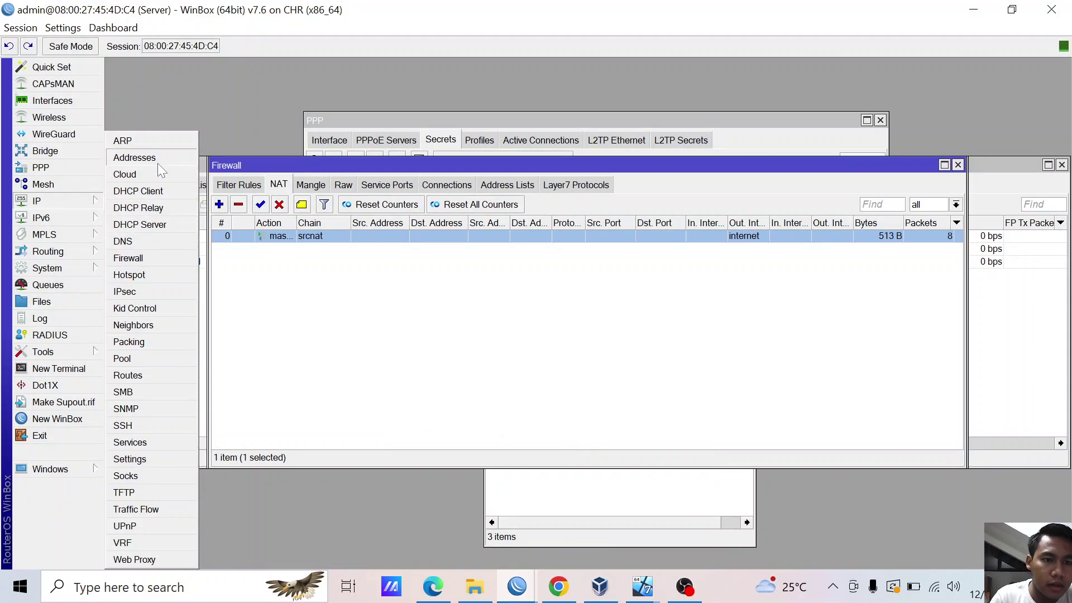
{"action": "left_click", "coordinate": [159, 162]}
{"action": "left_click", "coordinate": [589, 317]}
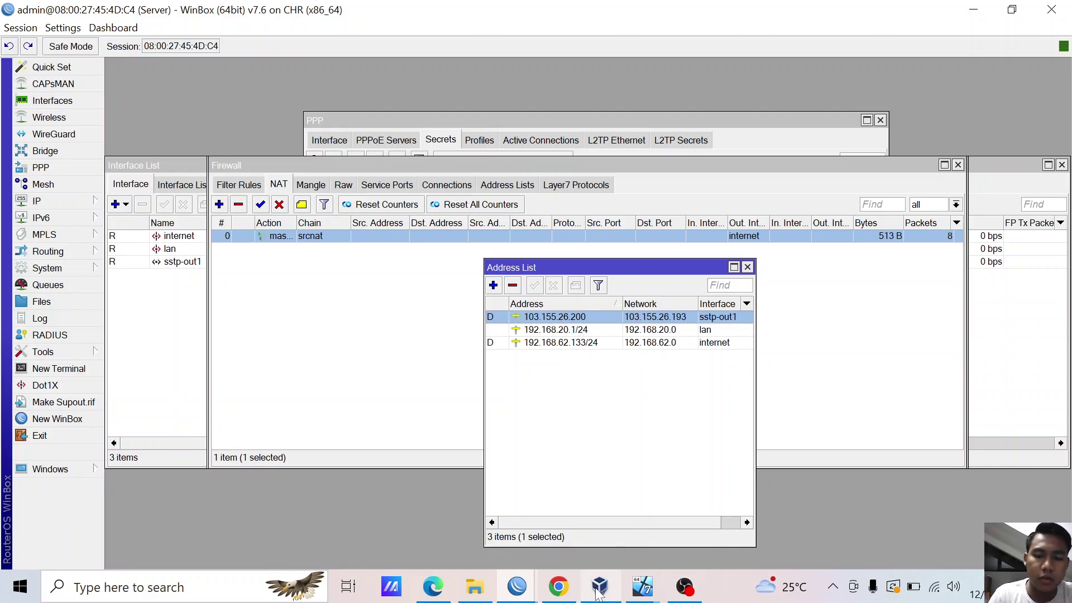
{"action": "left_click", "coordinate": [642, 588]}
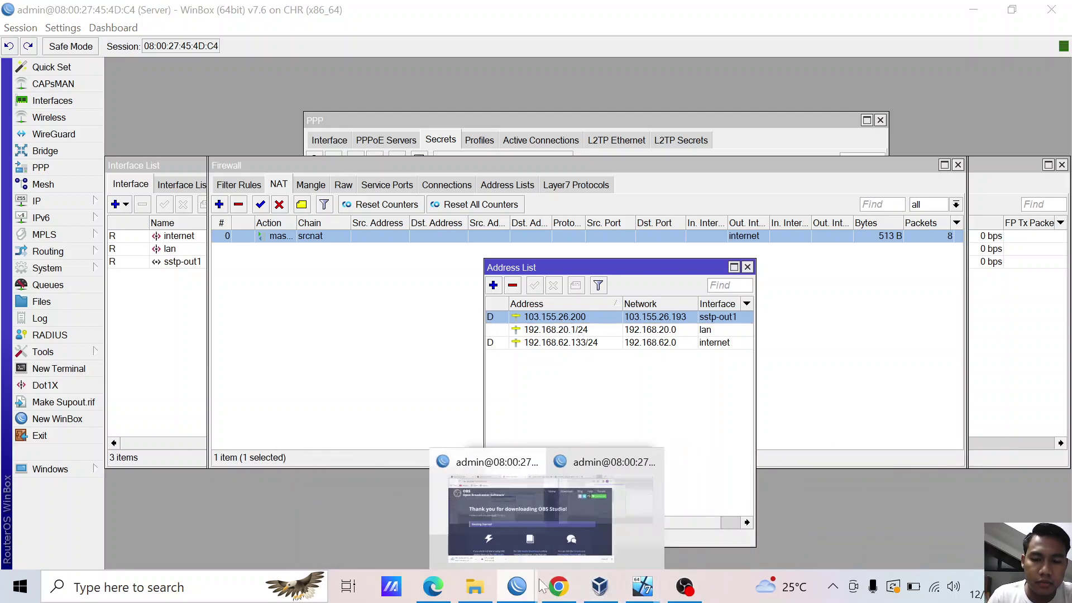
{"action": "left_click", "coordinate": [614, 531]}
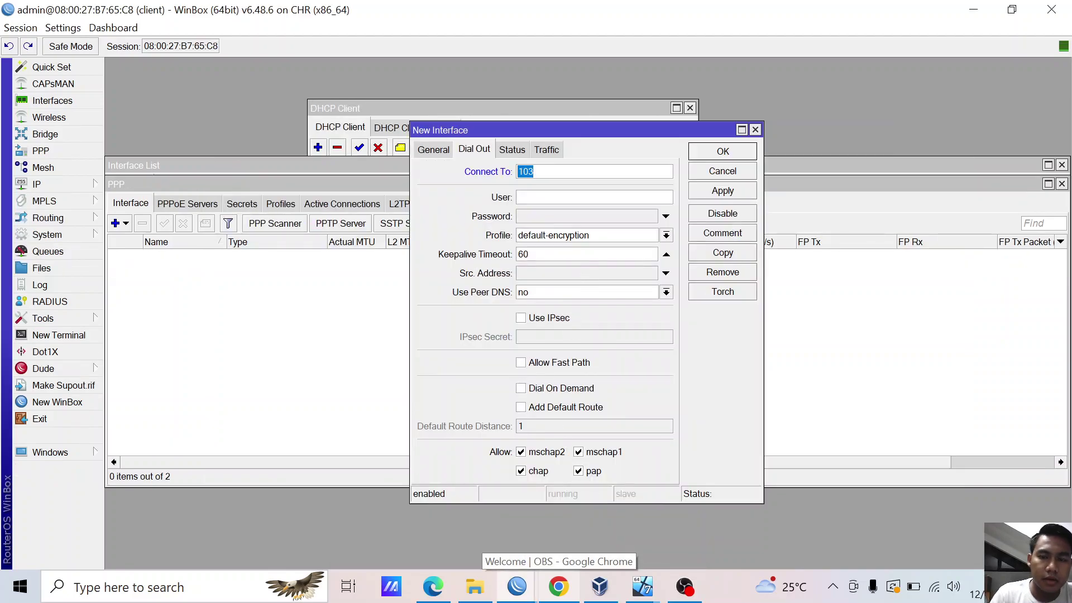
- Point the L2TP client at 103.155.26.200, enter its password, enable IPsec with the secret, and save
{"action": "key", "text": "Right"}
{"action": "type", "text": "."}
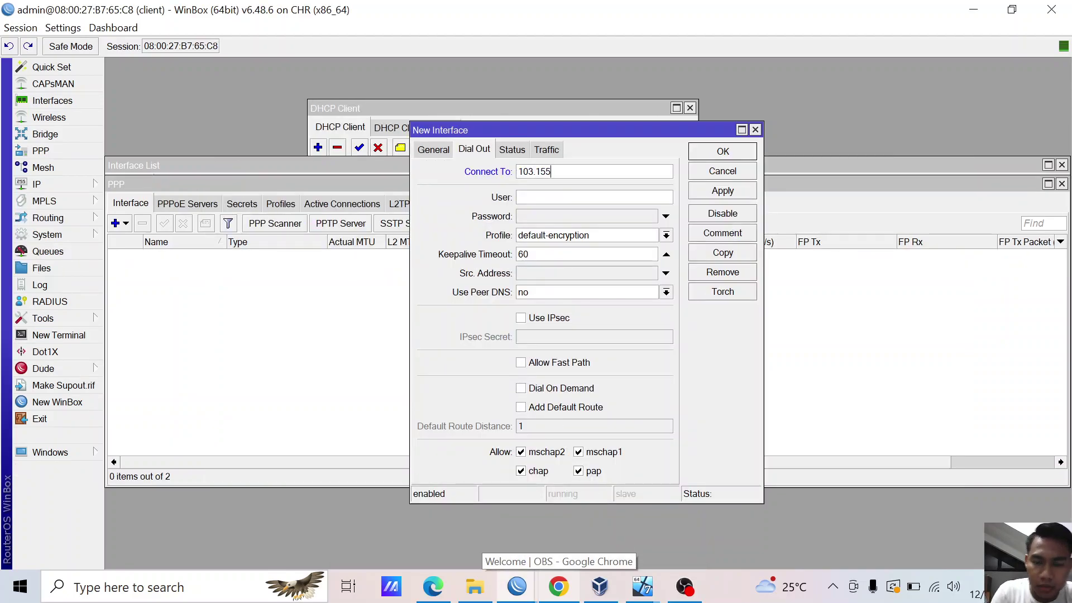
{"action": "type", "text": "155.26.200"}
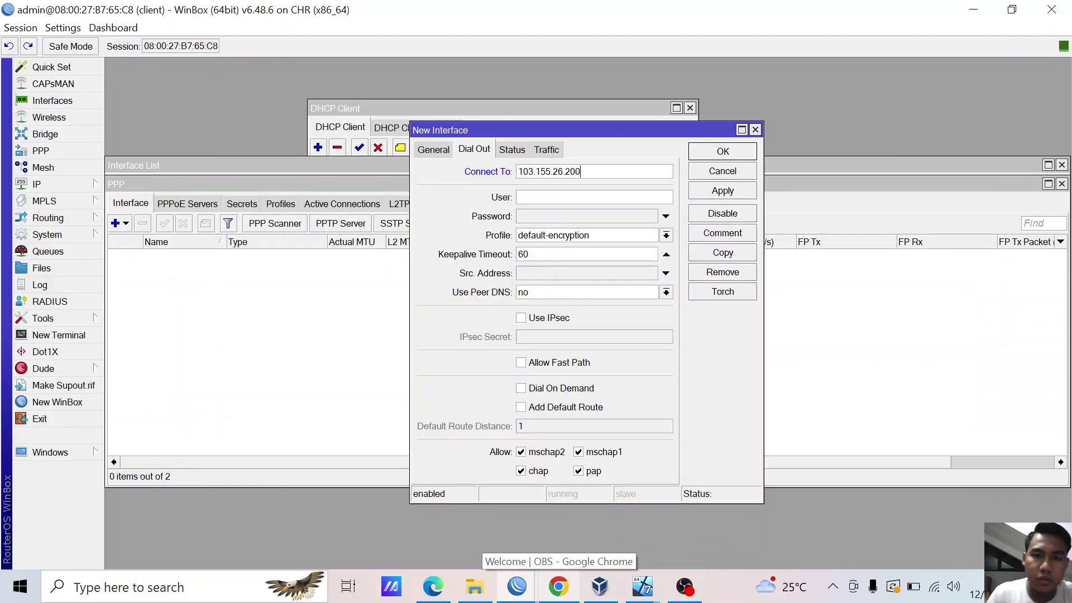
{"action": "left_click", "coordinate": [555, 216]}
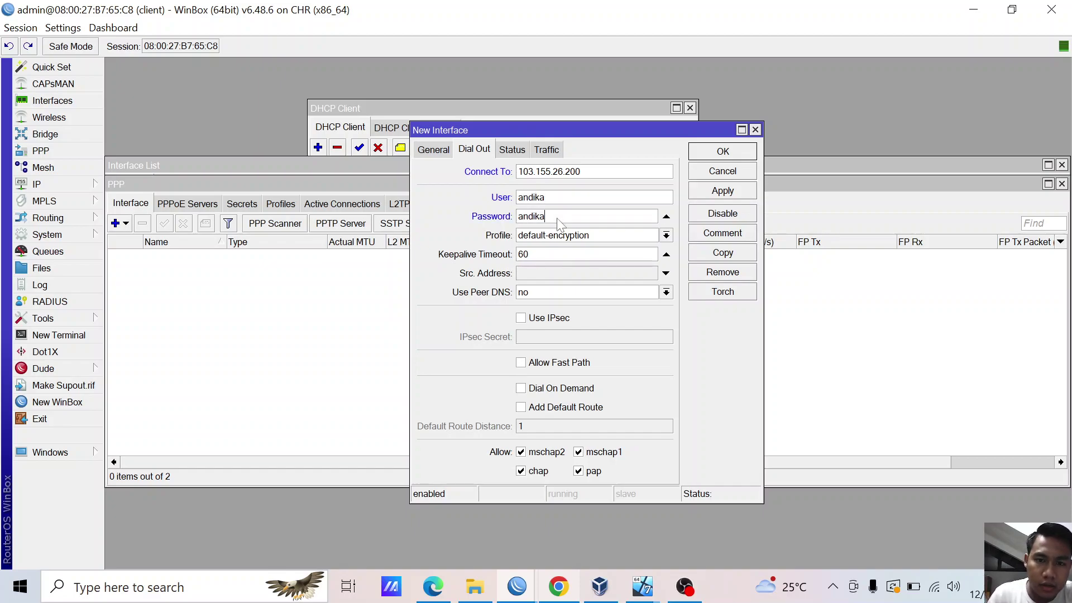
{"action": "left_click", "coordinate": [545, 319]}
{"action": "left_click", "coordinate": [594, 337]}
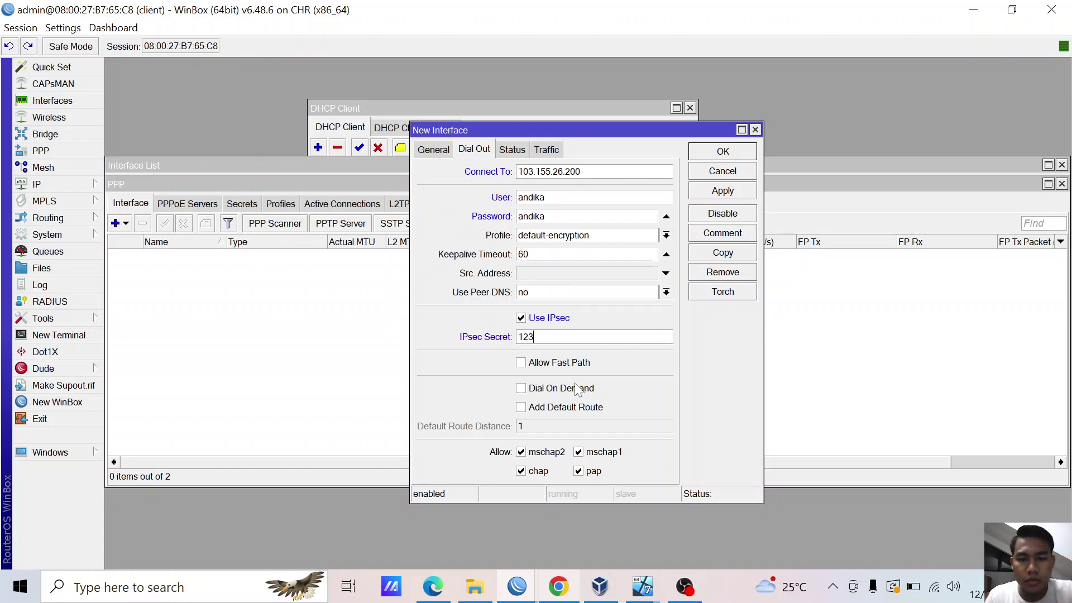
{"action": "left_click", "coordinate": [721, 192]}
{"action": "left_click", "coordinate": [721, 153]}
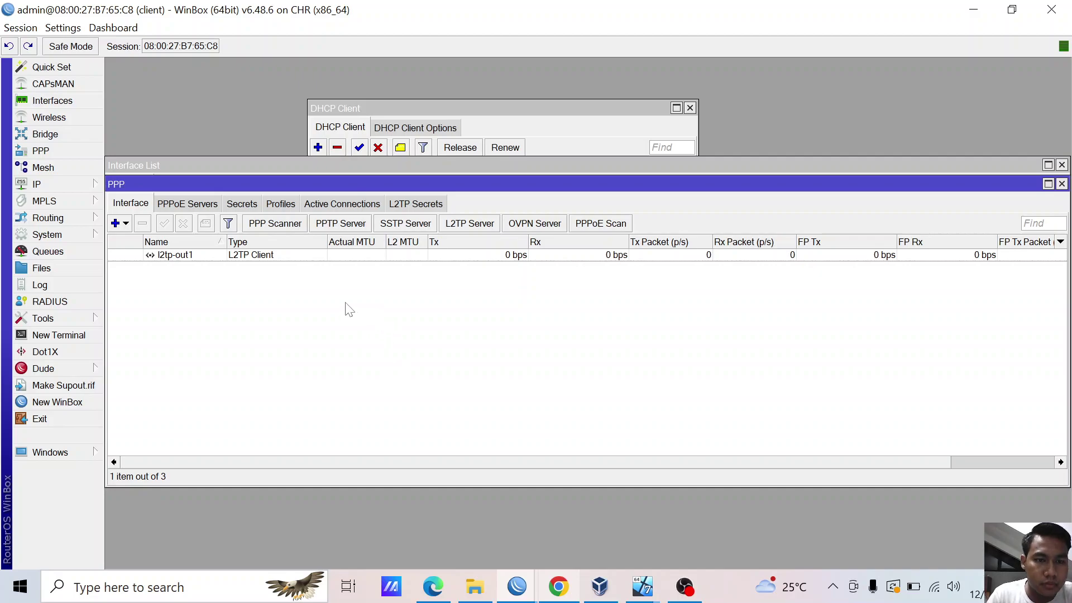
- Check the l2tp-out1 entry in the interface list to confirm the tunnel is running
{"action": "left_click", "coordinate": [255, 255]}
{"action": "left_click", "coordinate": [253, 290]}
{"action": "left_click", "coordinate": [179, 258]}
{"action": "left_click", "coordinate": [189, 292]}
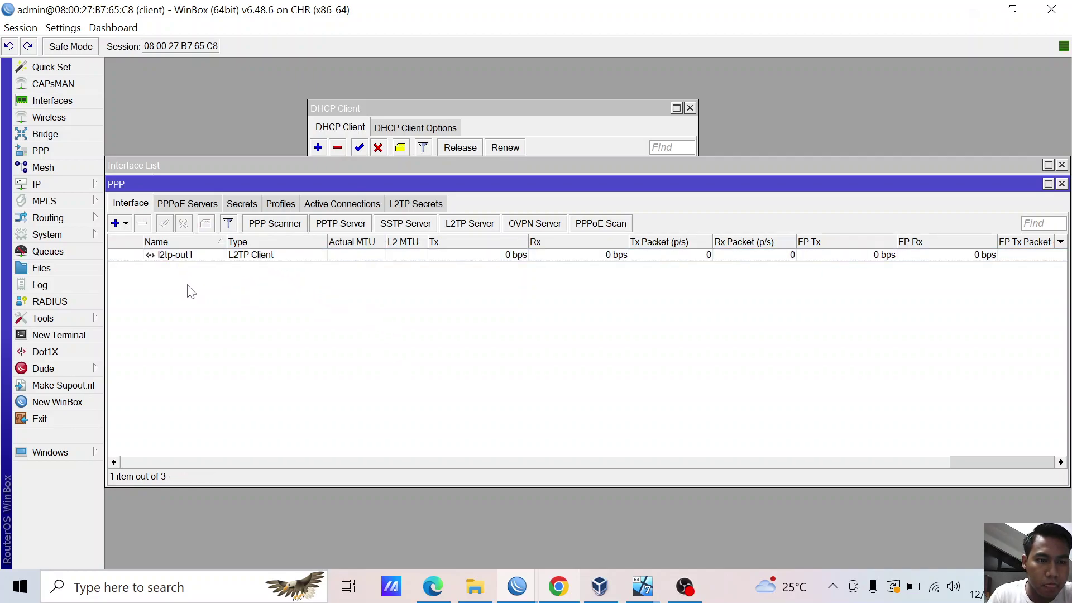
{"action": "left_click", "coordinate": [191, 255]}
{"action": "left_click", "coordinate": [194, 343]}
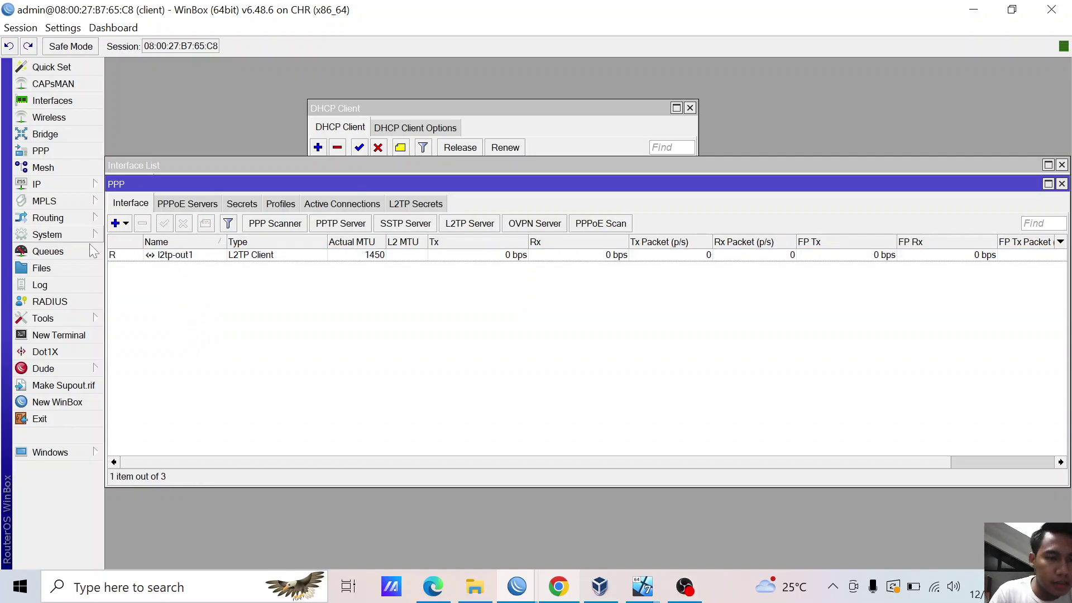
- Add the address 192.168.1.1/24 on interface lan in IP > Addresses
{"action": "left_click", "coordinate": [93, 184]}
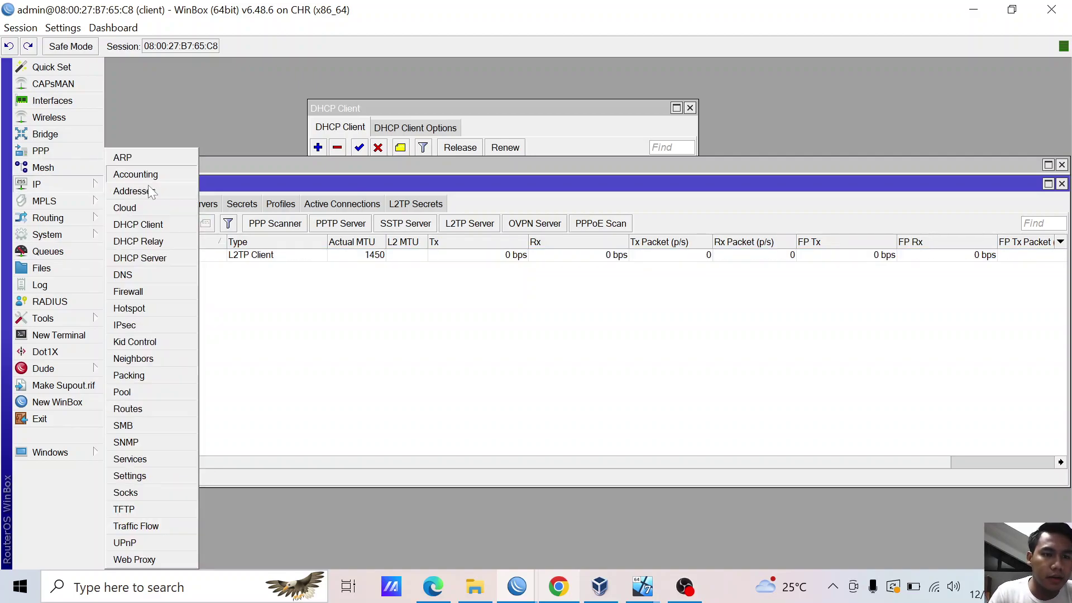
{"action": "left_click", "coordinate": [129, 190]}
{"action": "left_click", "coordinate": [550, 229]}
{"action": "left_click", "coordinate": [562, 285]}
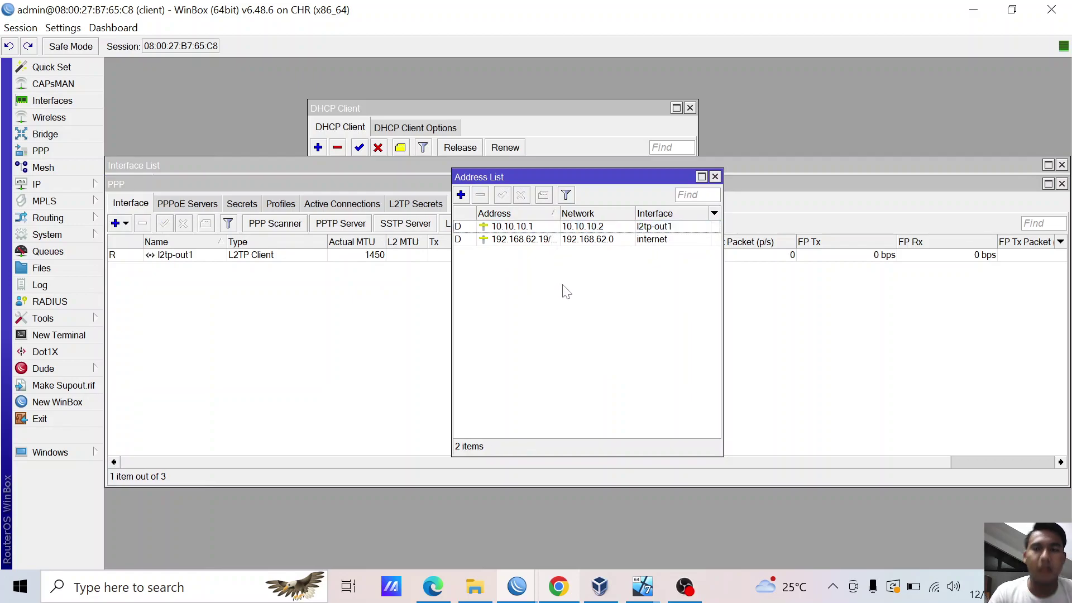
{"action": "left_click", "coordinate": [461, 195]}
{"action": "type", "text": "192"}
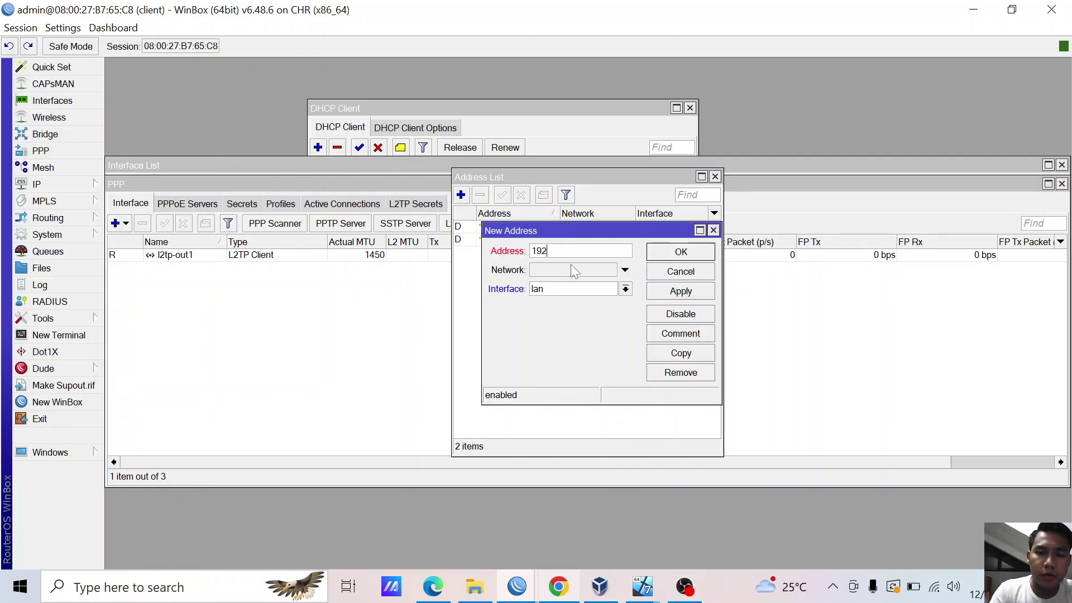
{"action": "type", "text": ".16"}
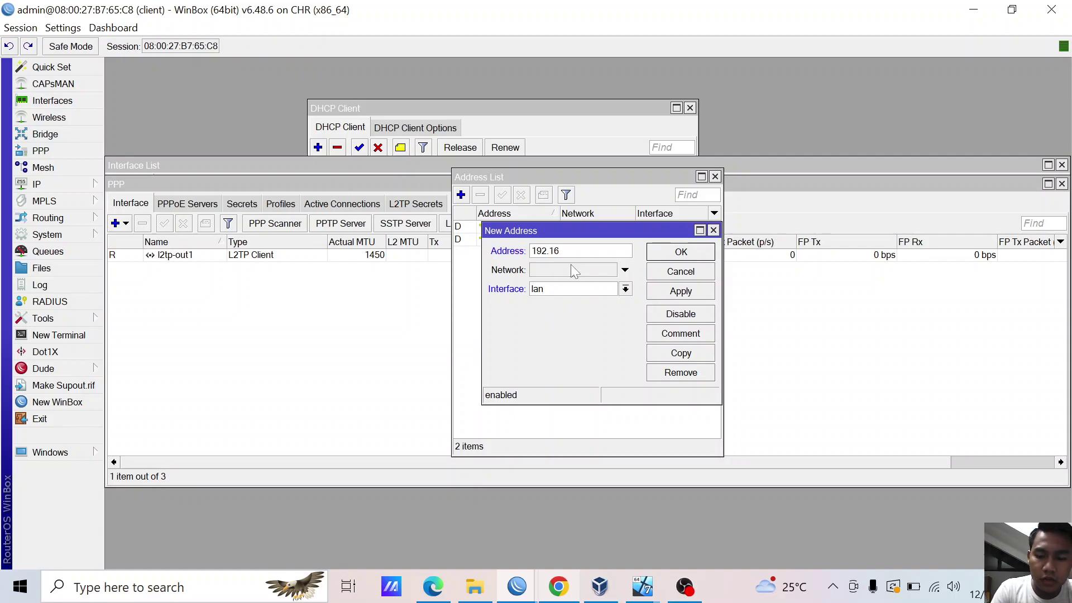
{"action": "type", "text": "8."}
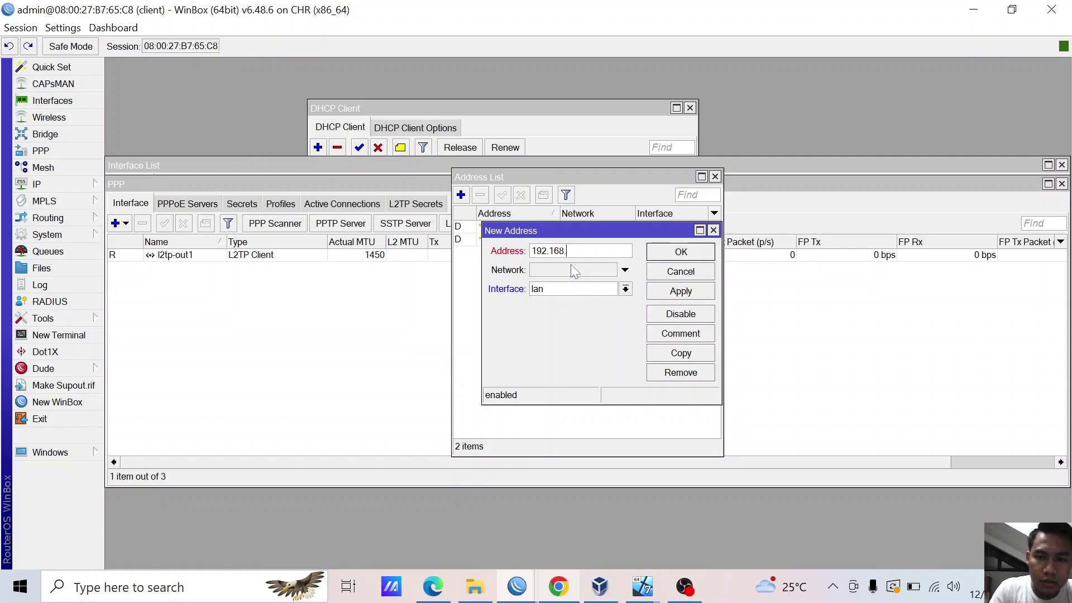
{"action": "type", "text": "1.1/24"}
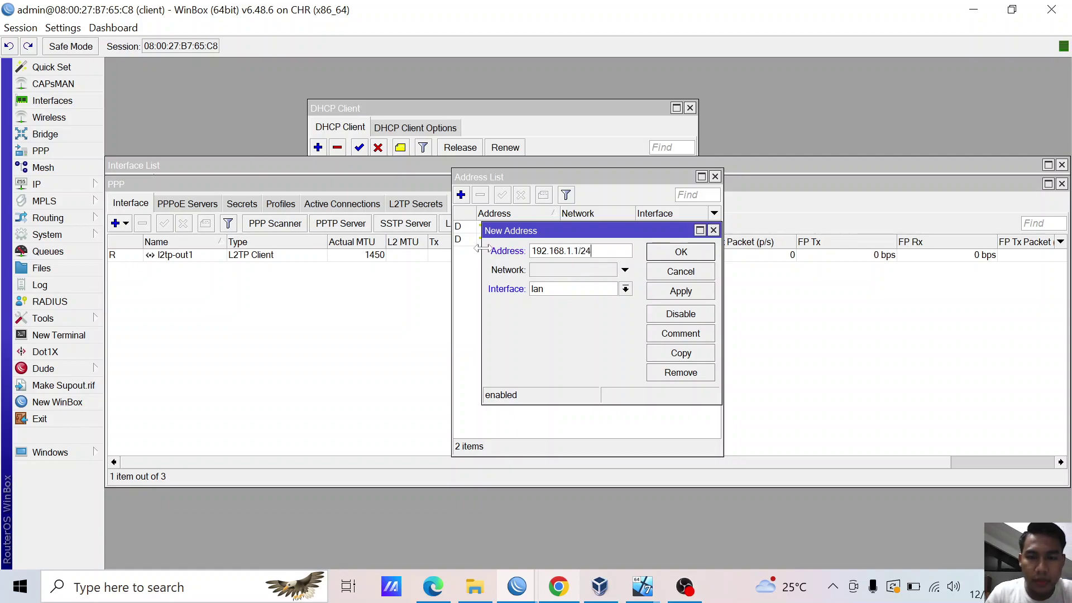
{"action": "left_click", "coordinate": [683, 291]}
{"action": "left_click", "coordinate": [682, 252]}
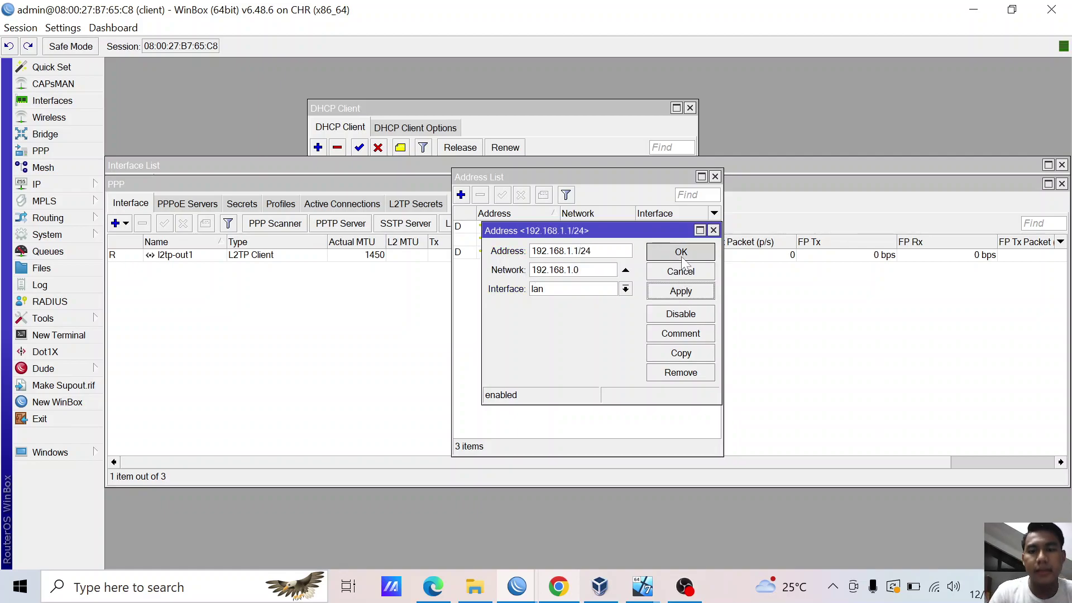
- Launch DHCP Setup and choose lan as the interface to serve
{"action": "left_click", "coordinate": [79, 183]}
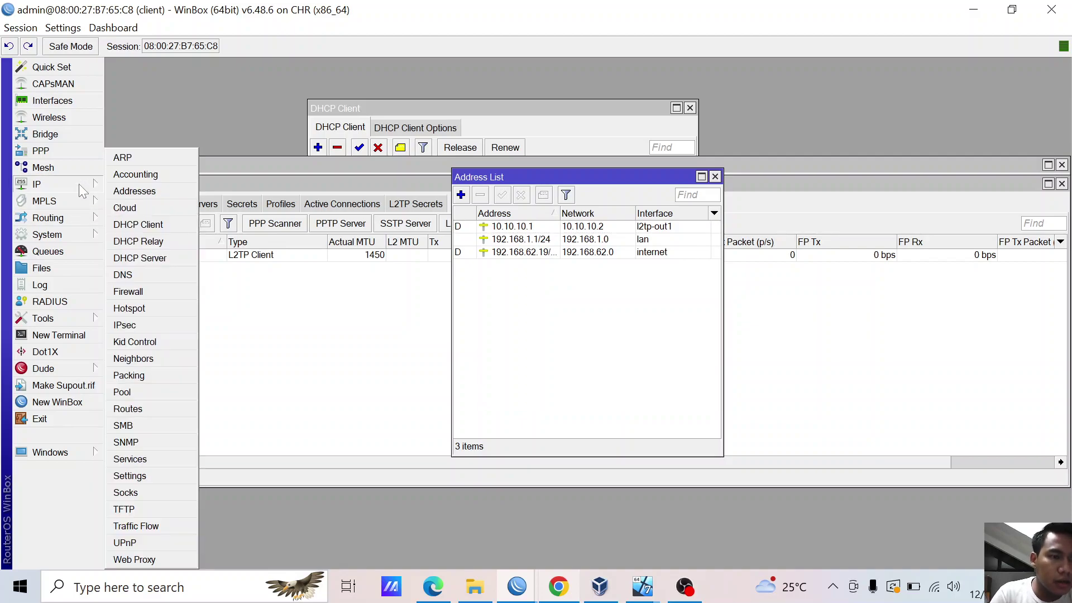
{"action": "left_click", "coordinate": [140, 258]}
{"action": "left_click", "coordinate": [262, 186]}
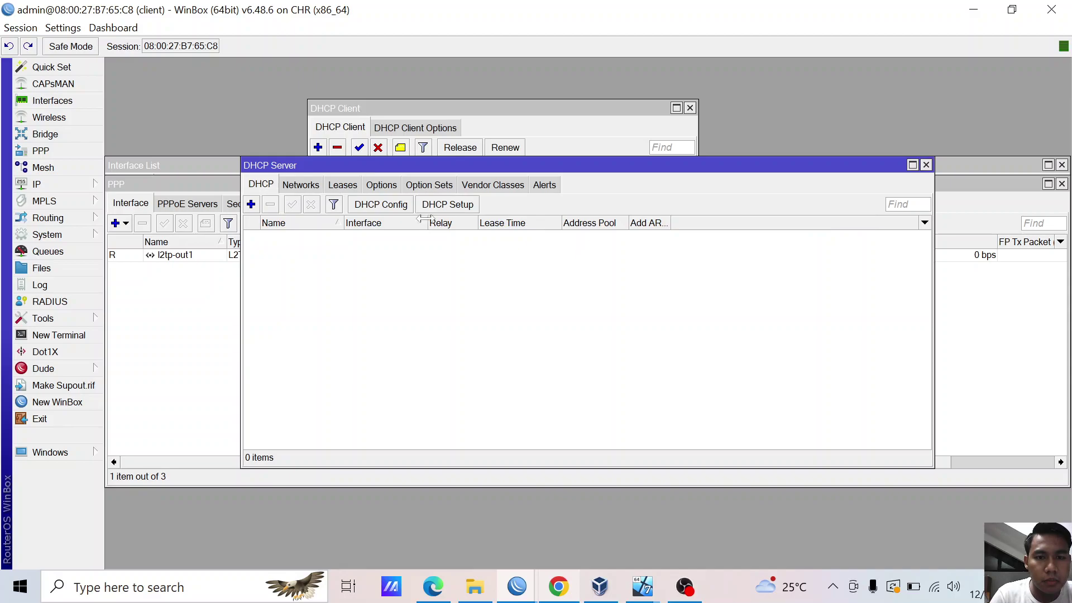
{"action": "left_click", "coordinate": [448, 205]}
{"action": "left_click", "coordinate": [606, 312]}
{"action": "left_click", "coordinate": [611, 334]}
- Accept the suggested address space, gateway, range, DNS and lease to finish dhcp1
{"action": "left_click", "coordinate": [629, 332]}
{"action": "left_click", "coordinate": [629, 330]}
{"action": "left_click", "coordinate": [630, 331]}
{"action": "left_click", "coordinate": [629, 330]}
{"action": "left_click", "coordinate": [629, 331]}
{"action": "left_click", "coordinate": [631, 330]}
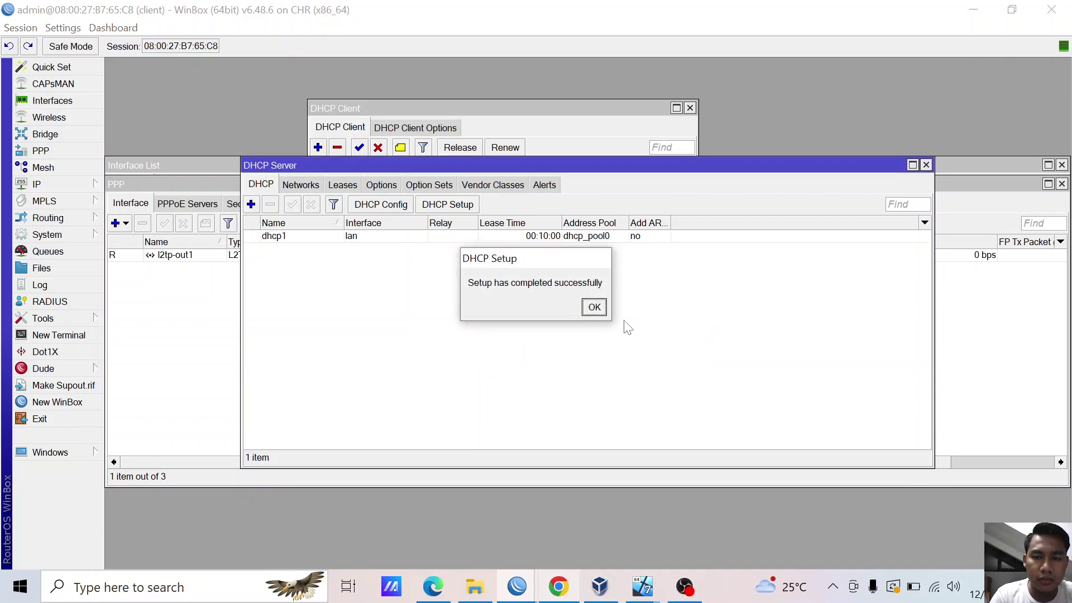
{"action": "left_click", "coordinate": [595, 307]}
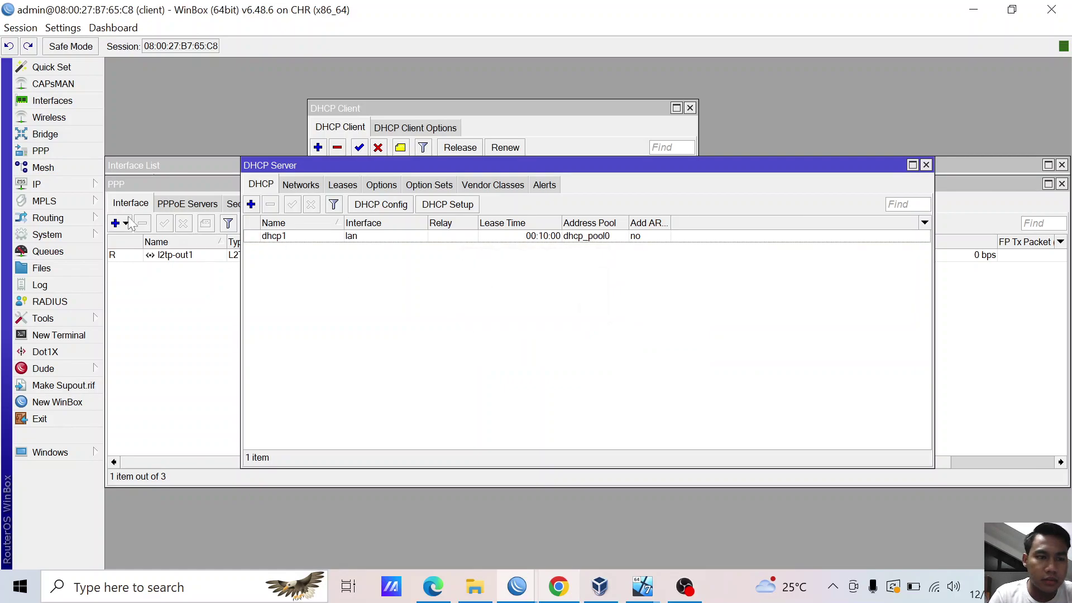
{"action": "left_click", "coordinate": [61, 185]}
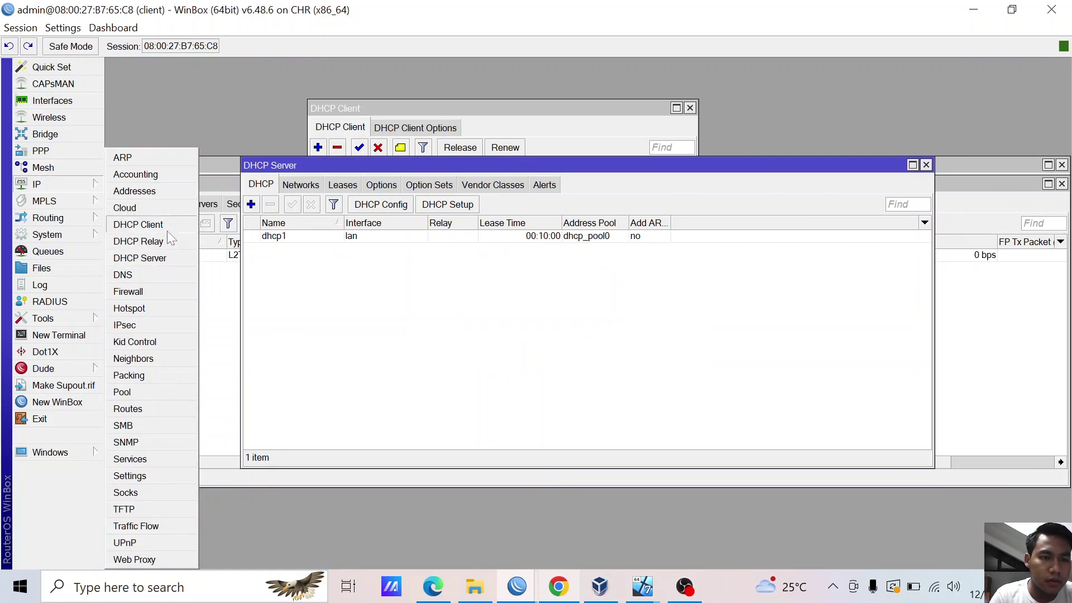
- Add a new srcnat NAT rule with action masquerade
{"action": "left_click", "coordinate": [146, 291]}
{"action": "left_click", "coordinate": [279, 184]}
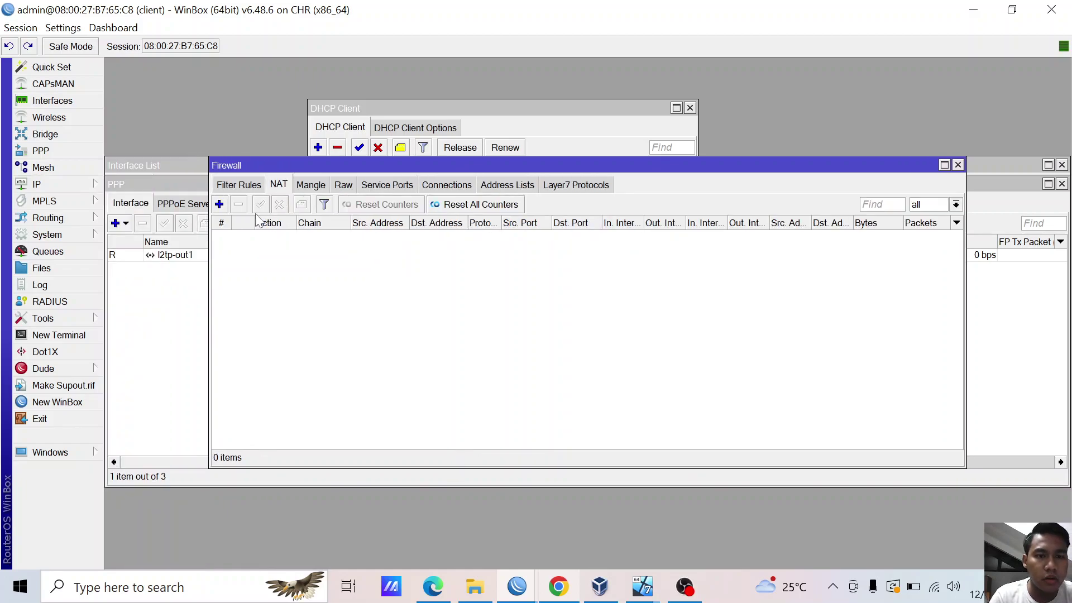
{"action": "left_click", "coordinate": [219, 205]}
{"action": "left_click", "coordinate": [473, 147]}
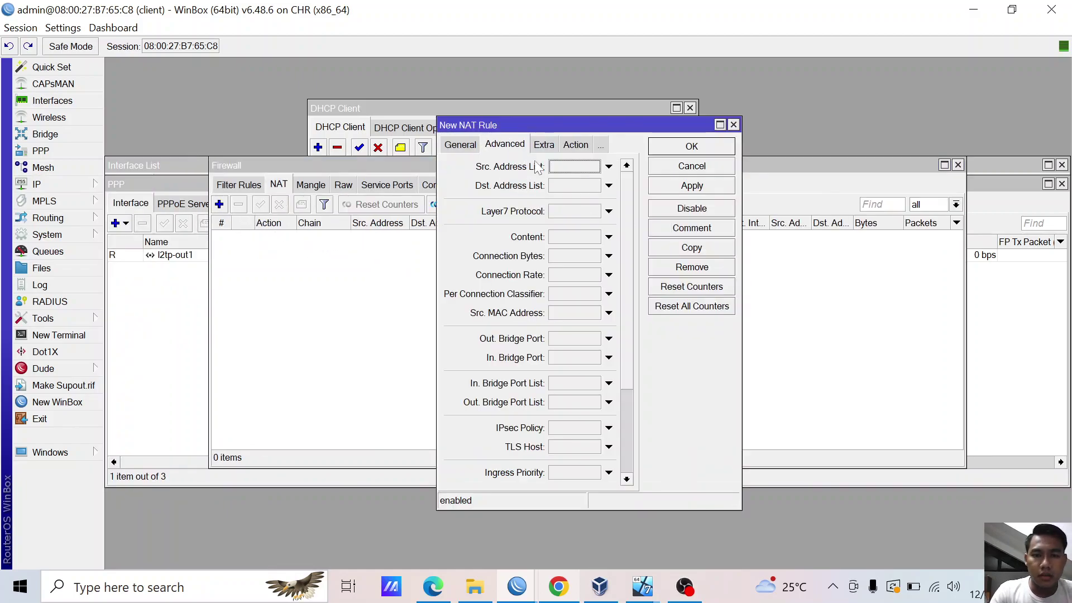
{"action": "left_click", "coordinate": [562, 145]}
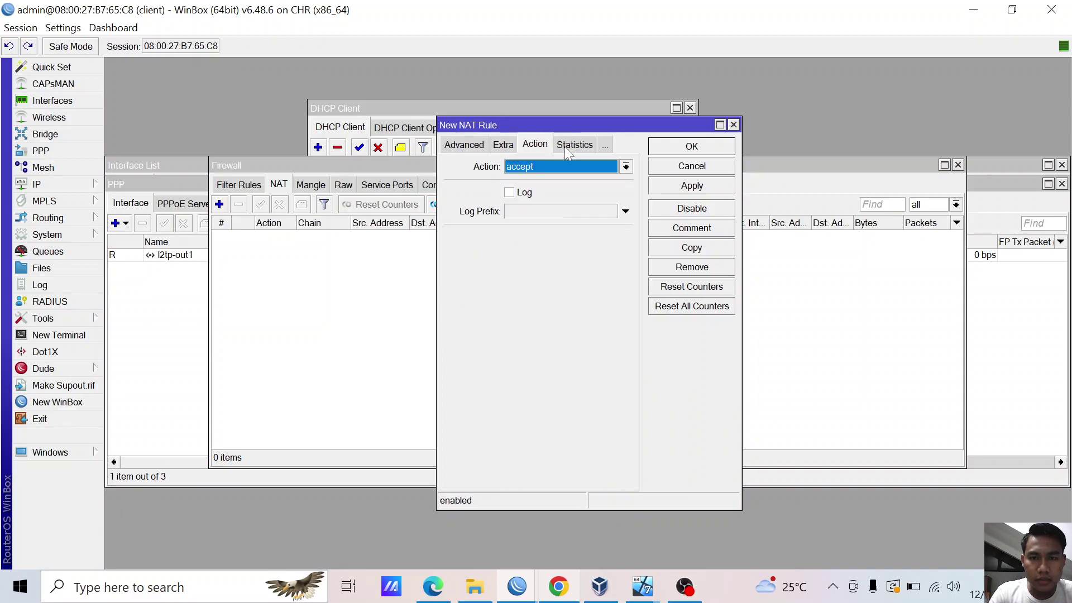
{"action": "left_click", "coordinate": [552, 166]}
{"action": "left_click", "coordinate": [536, 249]}
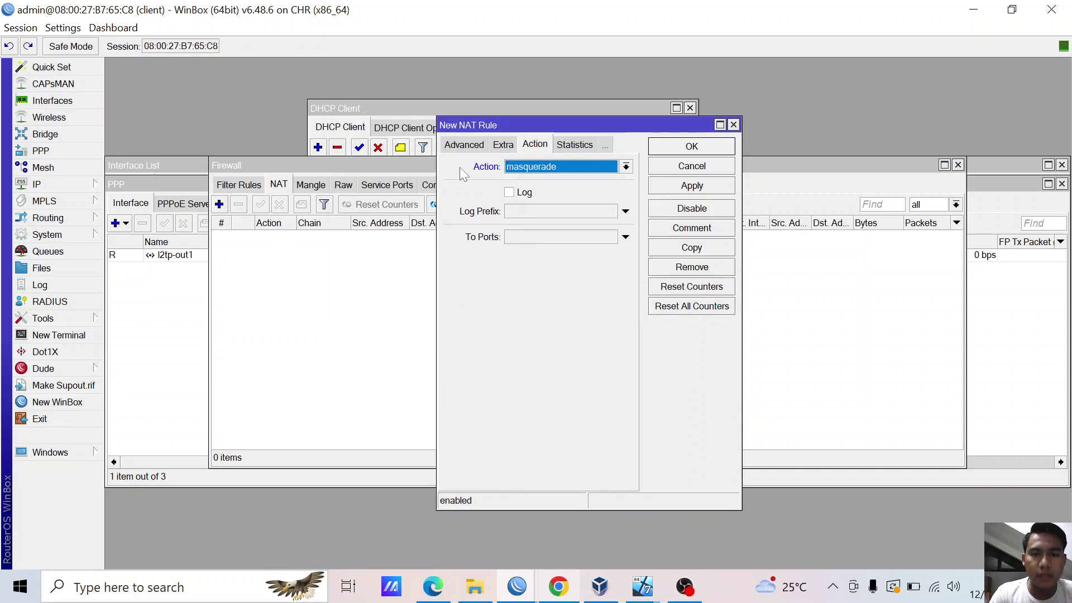
- Set the rule's Out. Interface to internet and save it
{"action": "left_click", "coordinate": [458, 148]}
{"action": "left_click", "coordinate": [459, 145]}
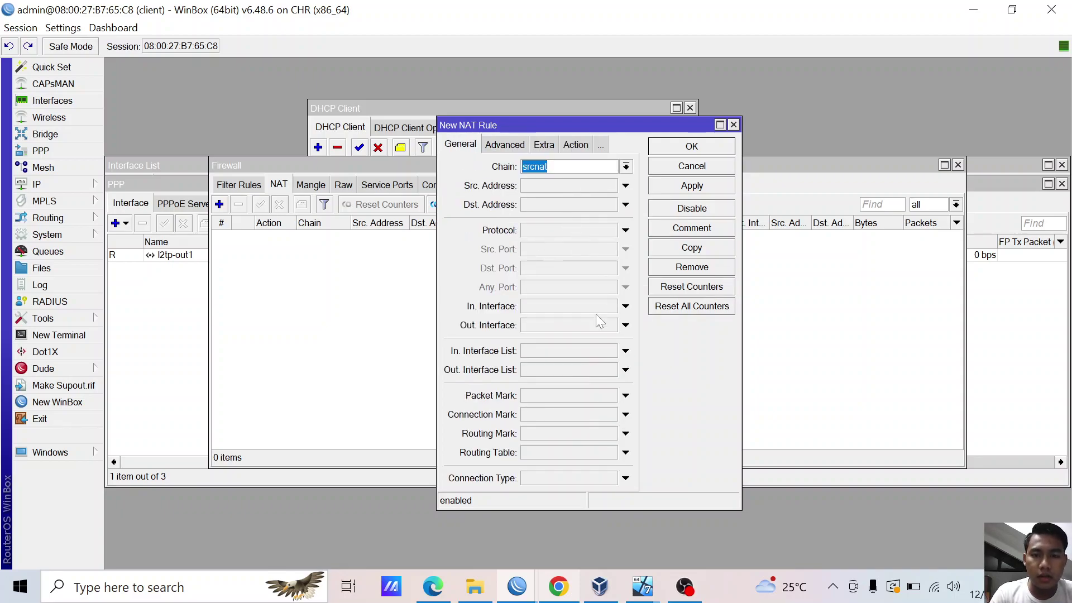
{"action": "left_click", "coordinate": [624, 326]}
{"action": "left_click", "coordinate": [611, 325]}
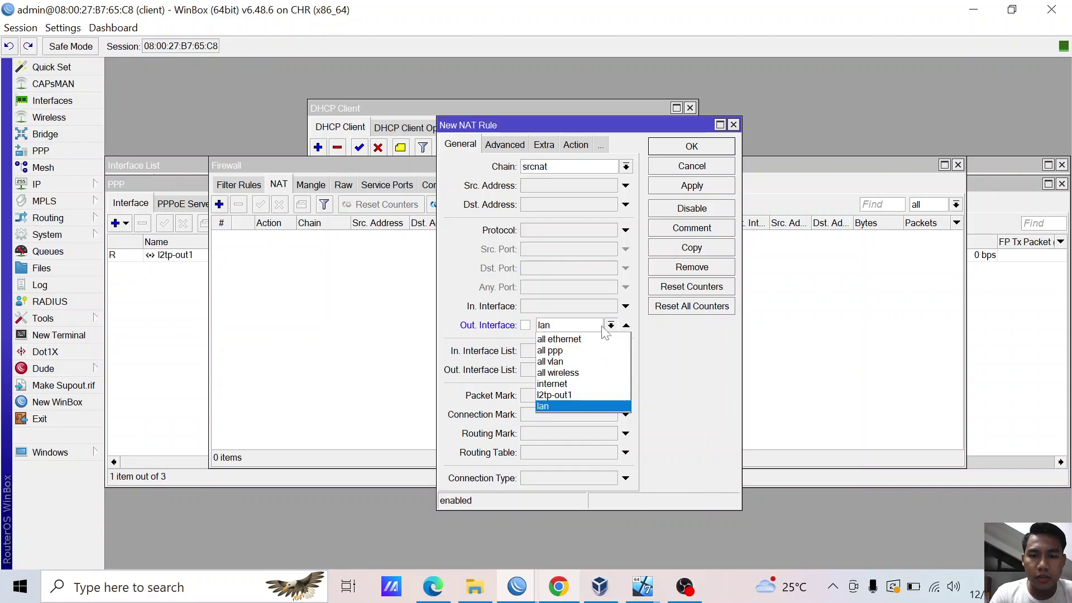
{"action": "left_click", "coordinate": [564, 385]}
{"action": "left_click", "coordinate": [692, 185]}
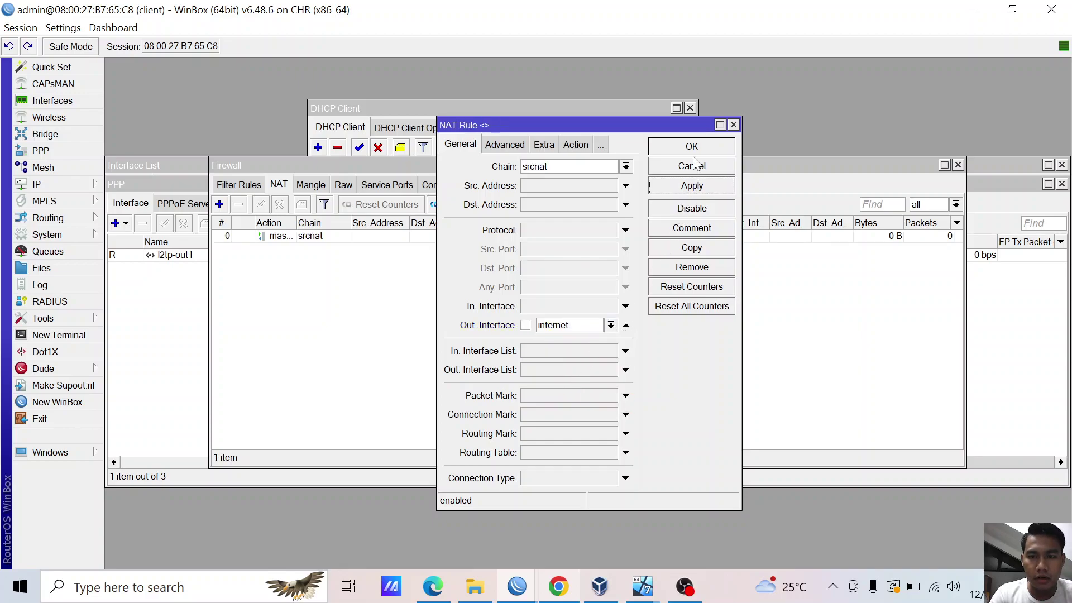
{"action": "left_click", "coordinate": [693, 148]}
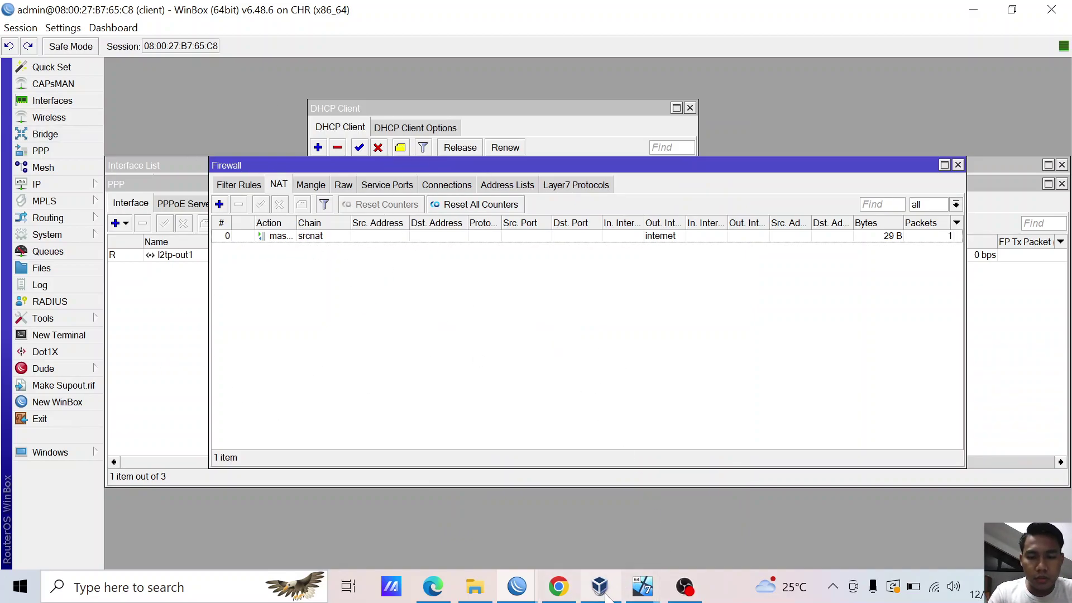
- On the client Windows VM, launch cmd from the Start search
{"action": "mouse_move", "coordinate": [639, 596]}
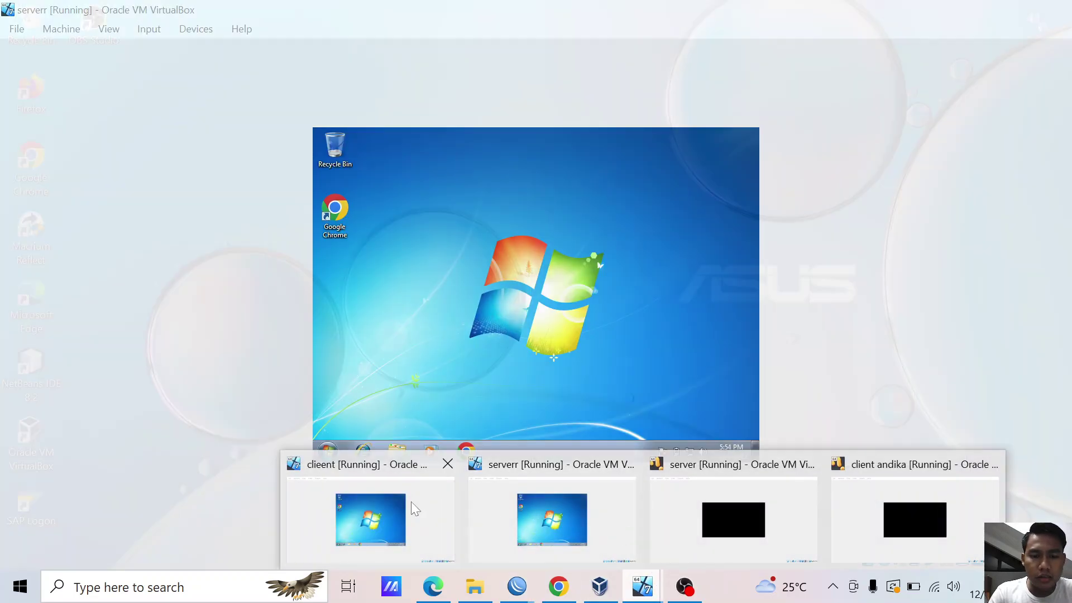
{"action": "left_click", "coordinate": [411, 501]}
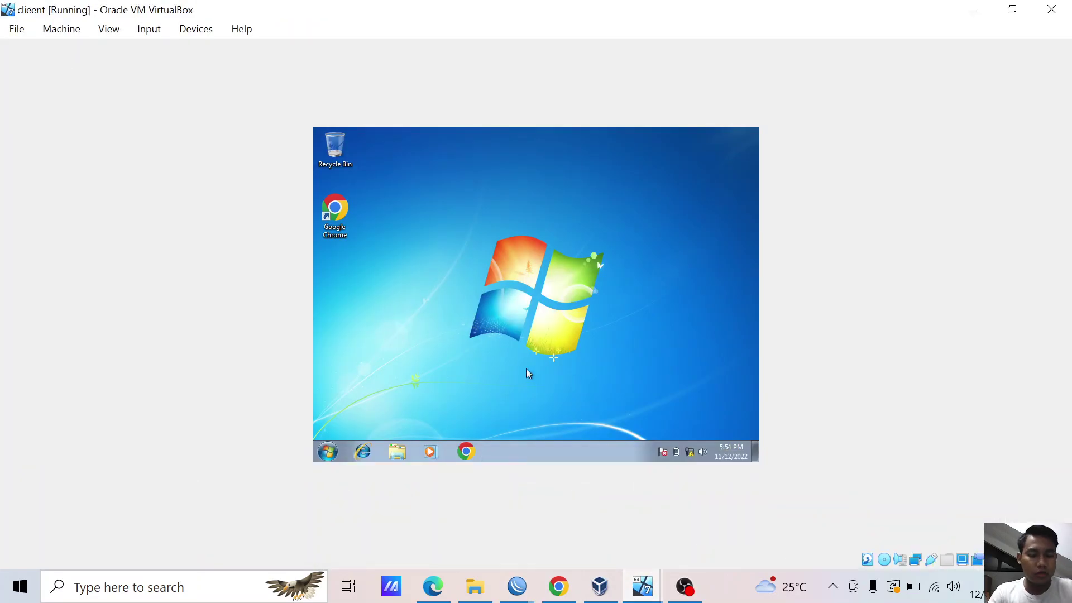
{"action": "key", "text": "super"}
{"action": "type", "text": "c"}
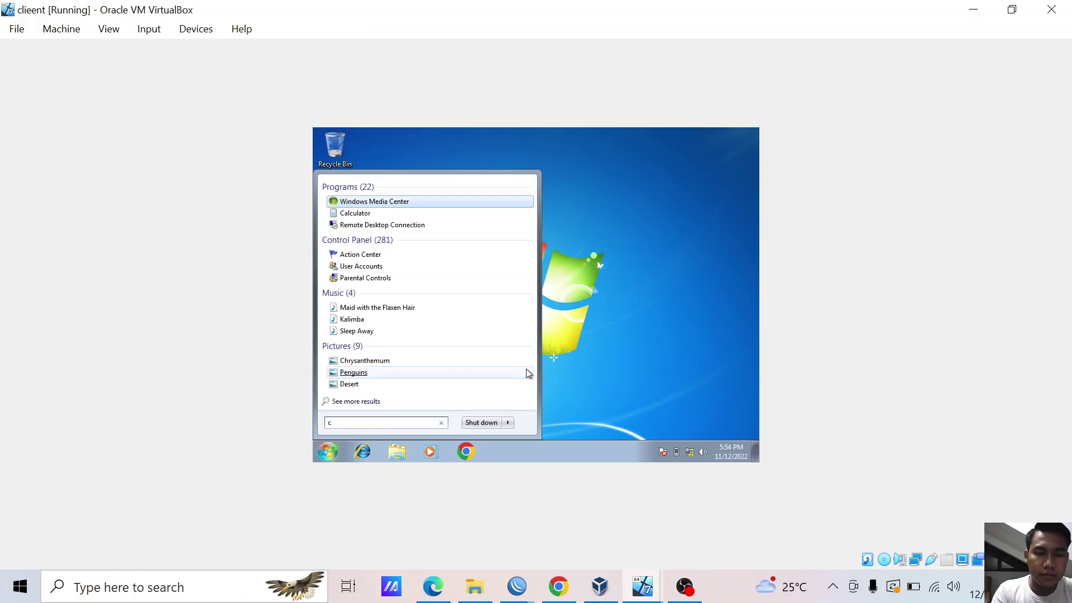
{"action": "key", "text": "BackSpace"}
{"action": "type", "text": "cmd"}
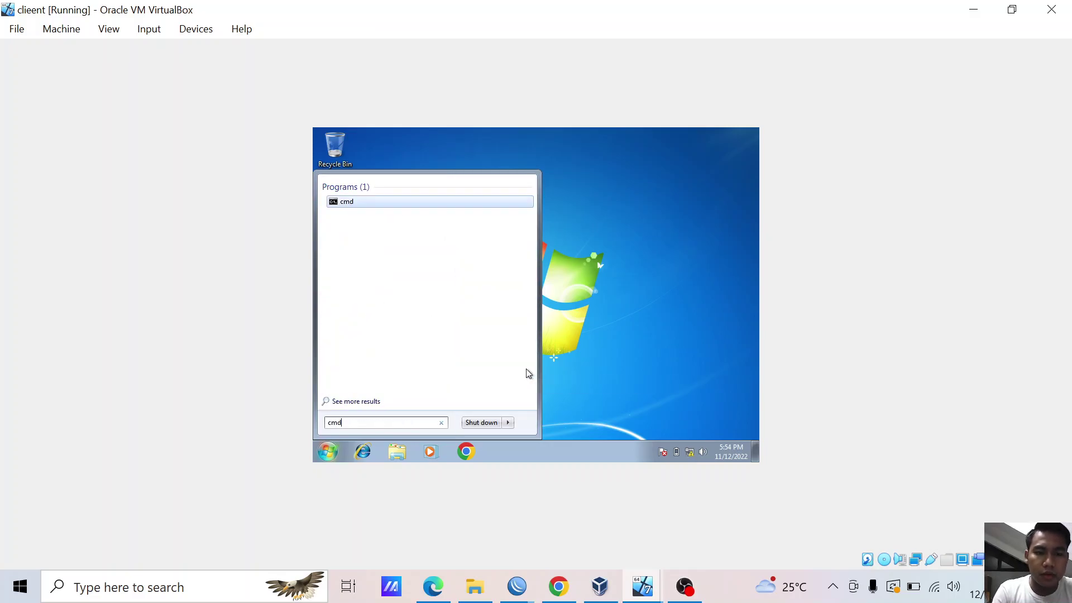
{"action": "key", "text": "Return"}
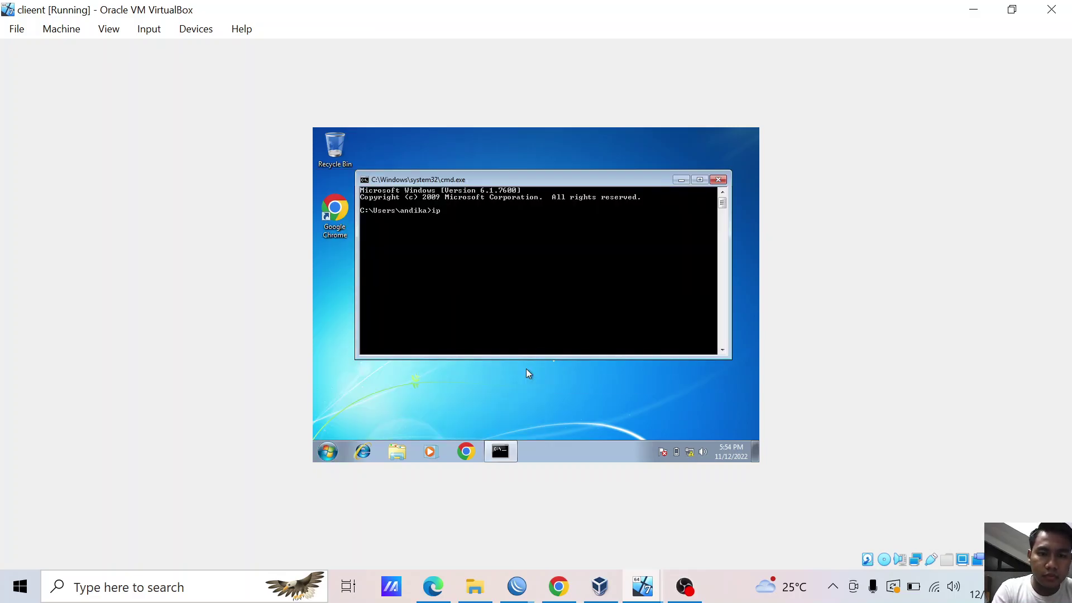
{"action": "type", "text": "ip"}
{"action": "key", "text": "BackSpace"}
{"action": "key", "text": "BackSpace"}
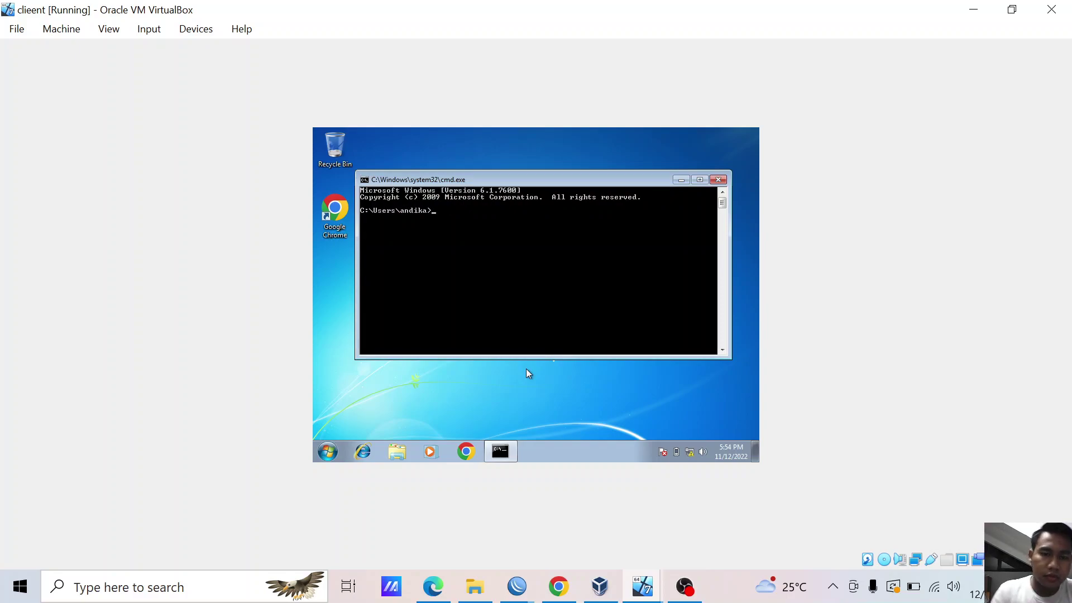
- Disable the Local Area Connection in Network Connections, then close that window
{"action": "right_click", "coordinate": [690, 452]}
{"action": "left_click", "coordinate": [688, 445]}
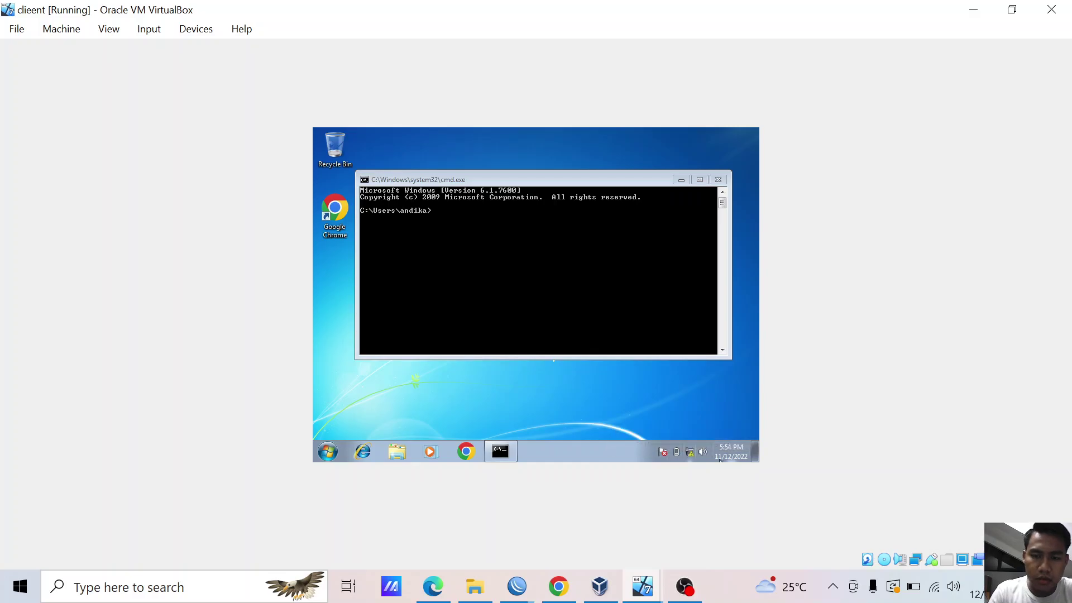
{"action": "left_click", "coordinate": [347, 192]}
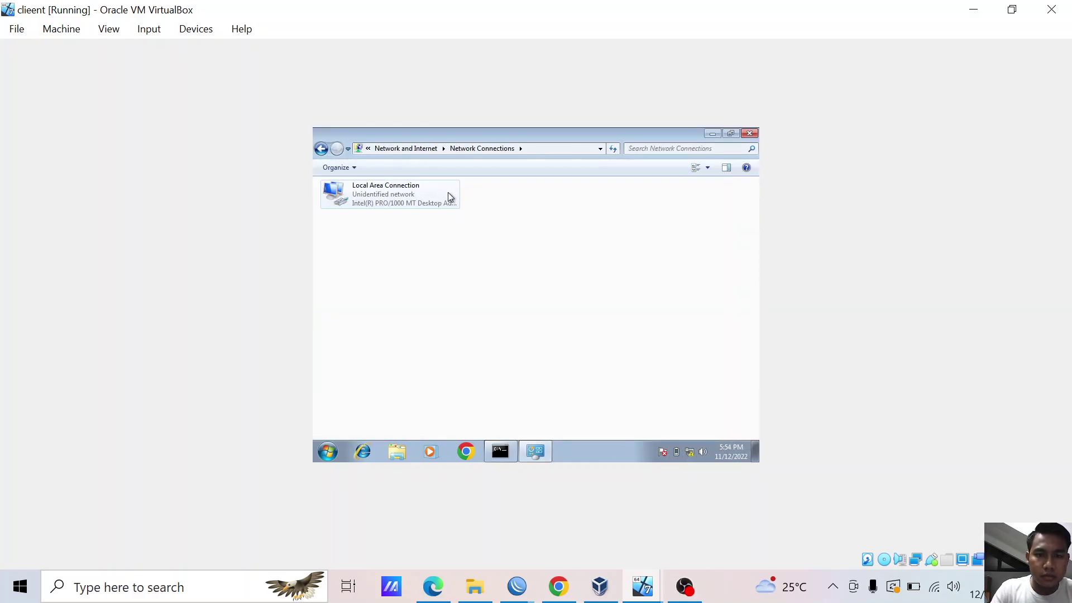
{"action": "left_click", "coordinate": [448, 192]}
{"action": "right_click", "coordinate": [448, 192]}
{"action": "left_click", "coordinate": [424, 195]}
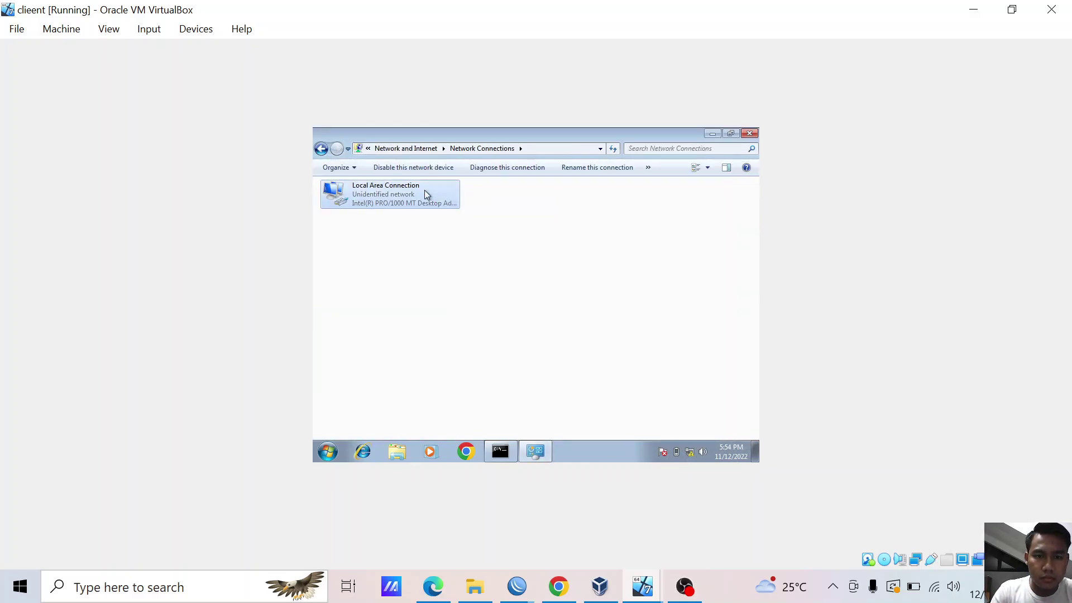
{"action": "right_click", "coordinate": [424, 193]}
{"action": "left_click", "coordinate": [450, 198]}
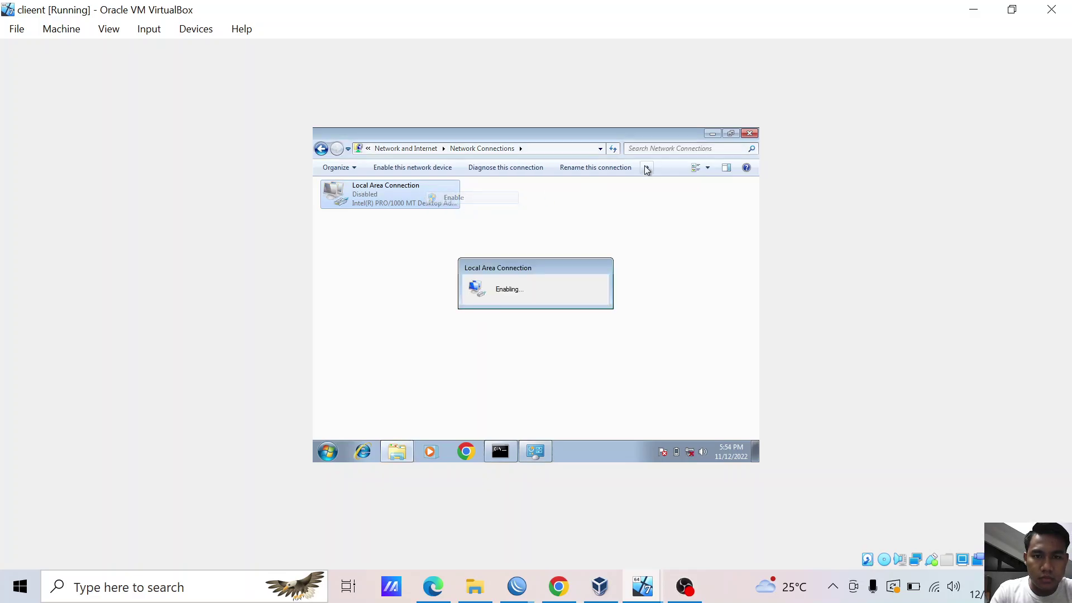
{"action": "left_click", "coordinate": [749, 134]}
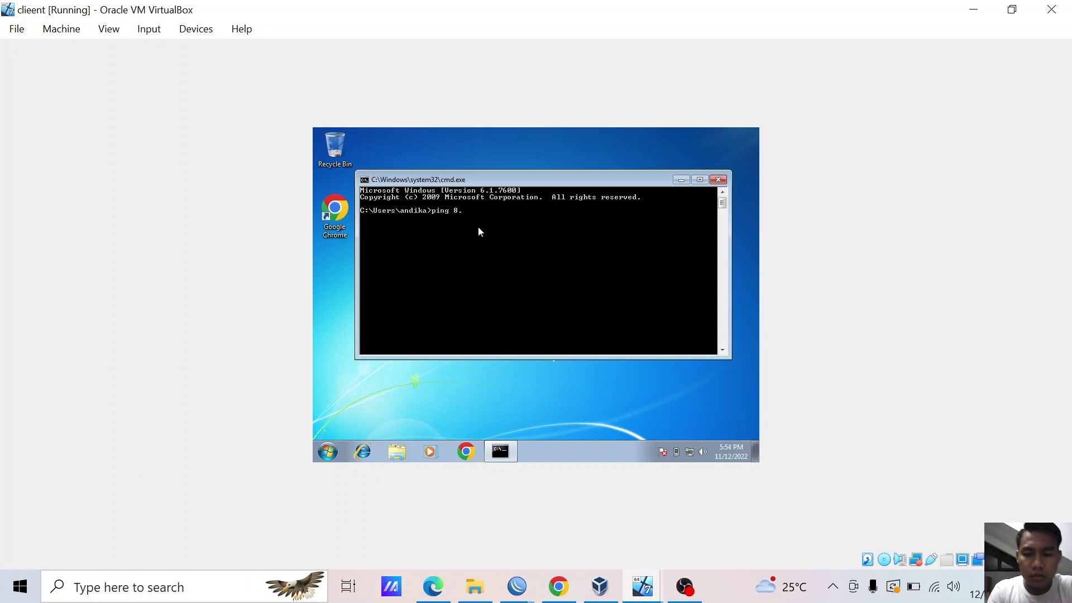
- Ping 8.8.8.8 and then 192.168.1.1, stopping each with Ctrl+C, then close cmd
{"action": "key", "text": "Return"}
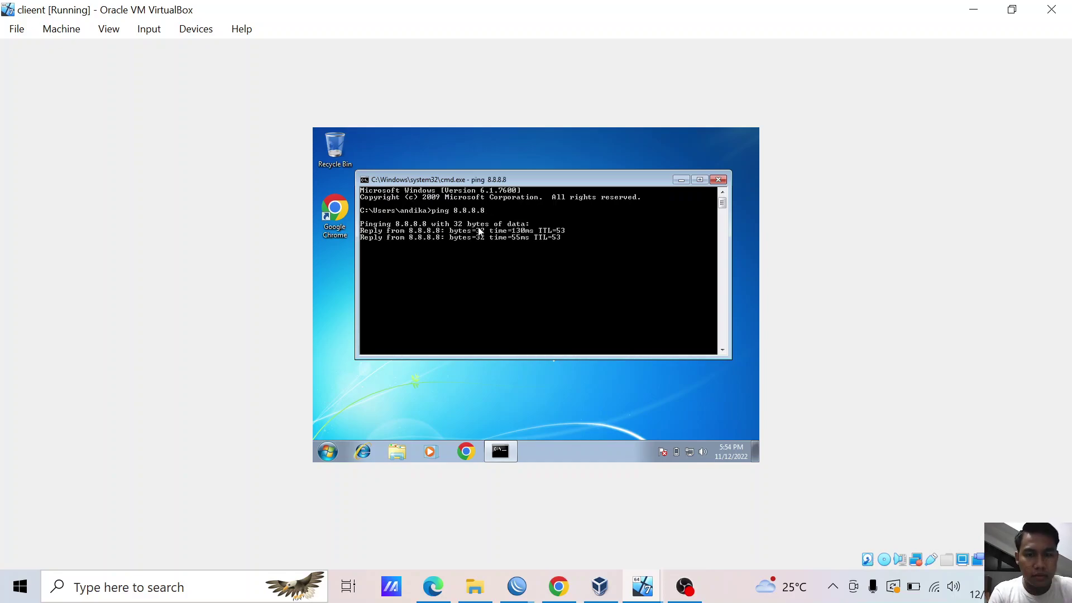
{"action": "key", "text": "ctrl+c"}
{"action": "type", "text": "pin"}
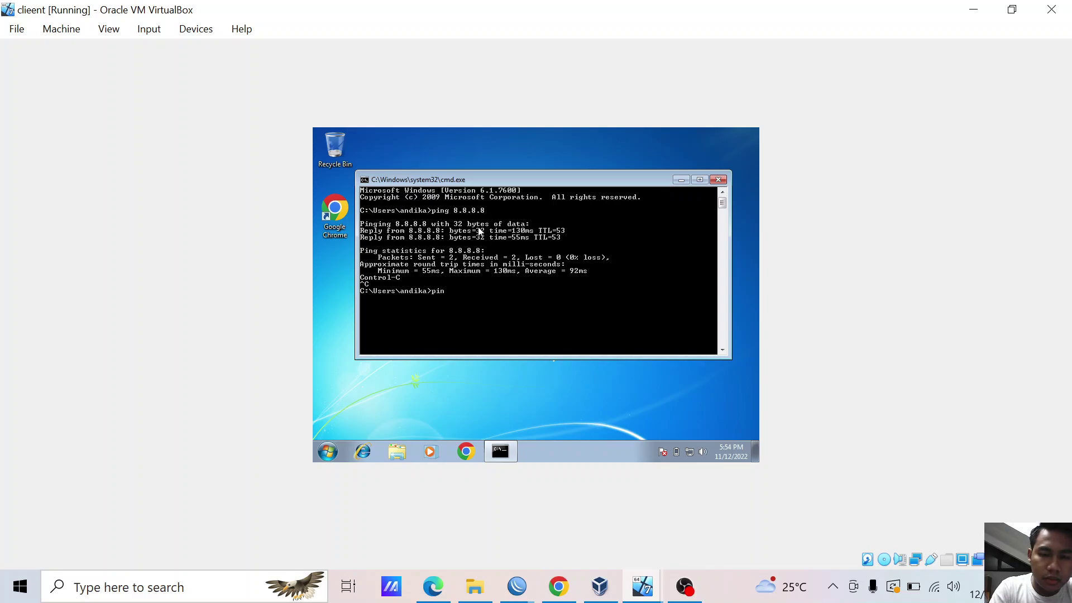
{"action": "type", "text": "g 192.168.1.1"}
{"action": "key", "text": "Return"}
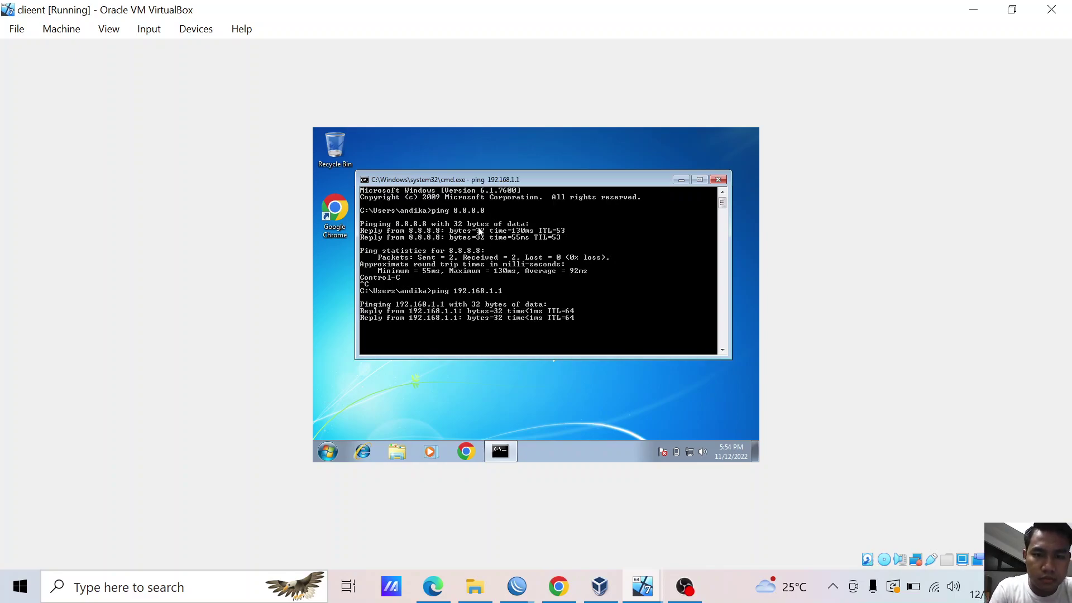
{"action": "key", "text": "ctrl+c"}
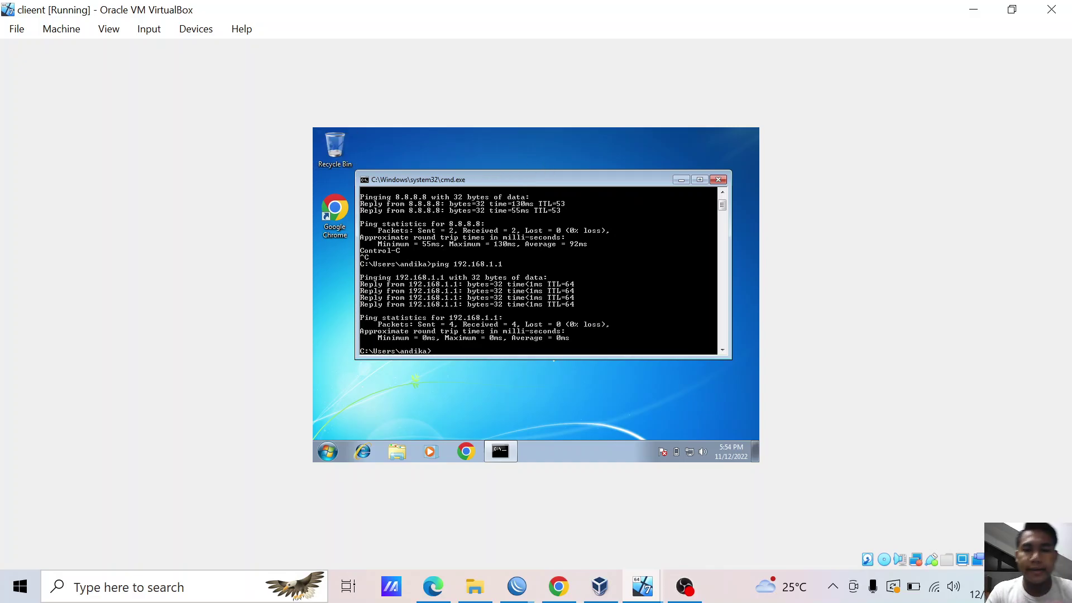
{"action": "left_click", "coordinate": [719, 179]}
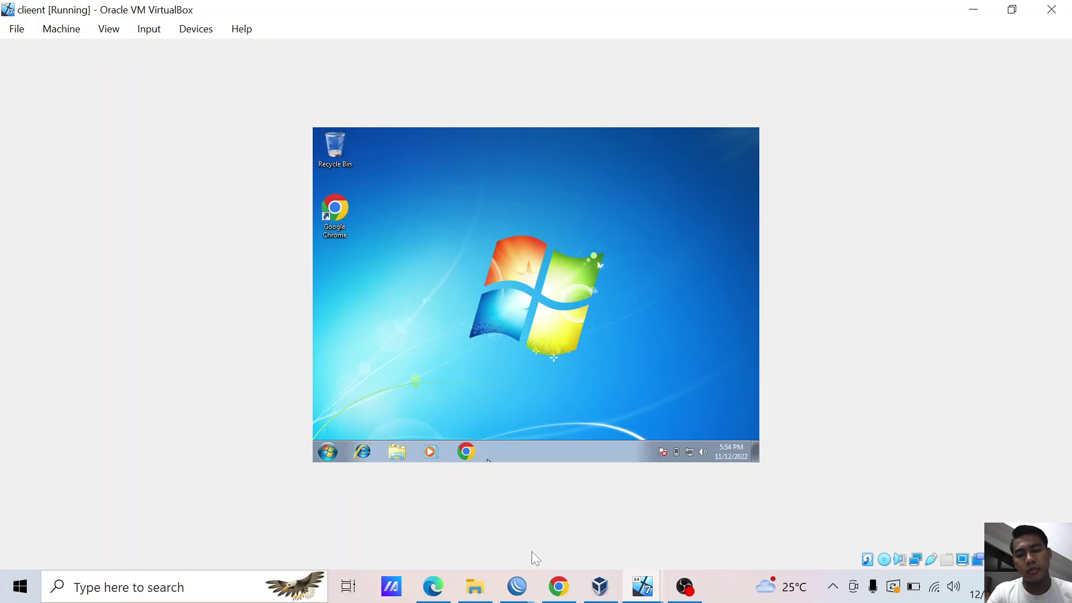
- Bring the Server router's WinBox session forward and choose Session > Close All Windows
{"action": "mouse_move", "coordinate": [598, 586]}
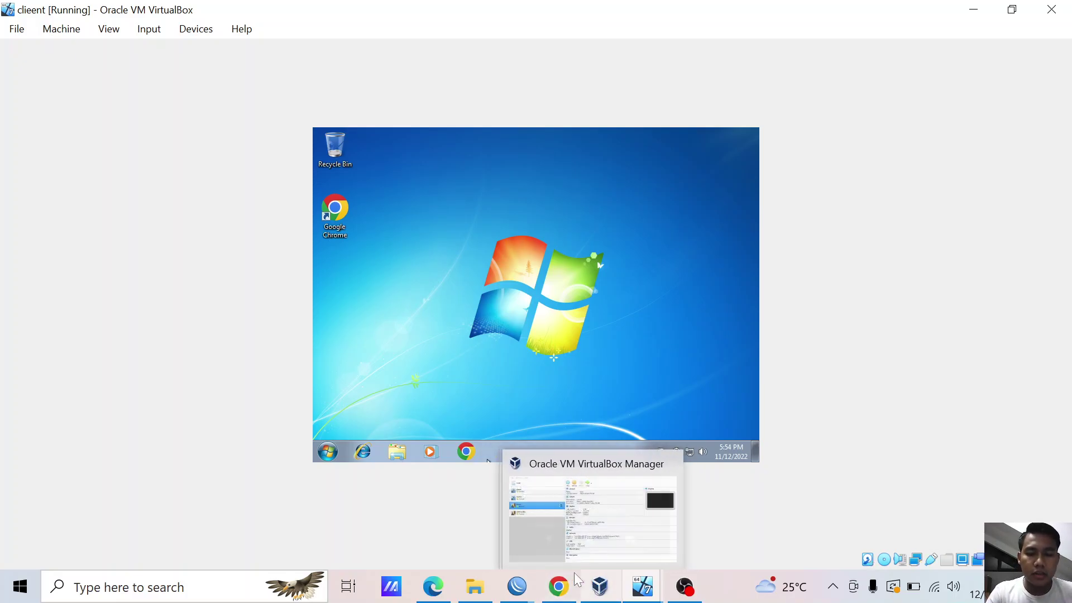
{"action": "mouse_move", "coordinate": [517, 586]}
{"action": "left_click", "coordinate": [477, 537]}
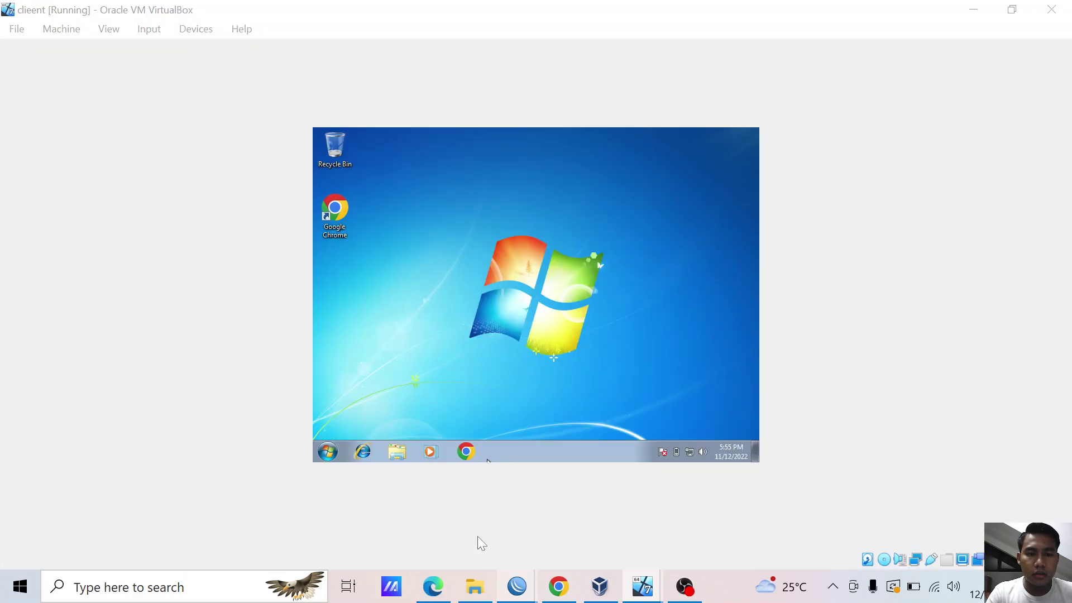
{"action": "mouse_move", "coordinate": [517, 586]}
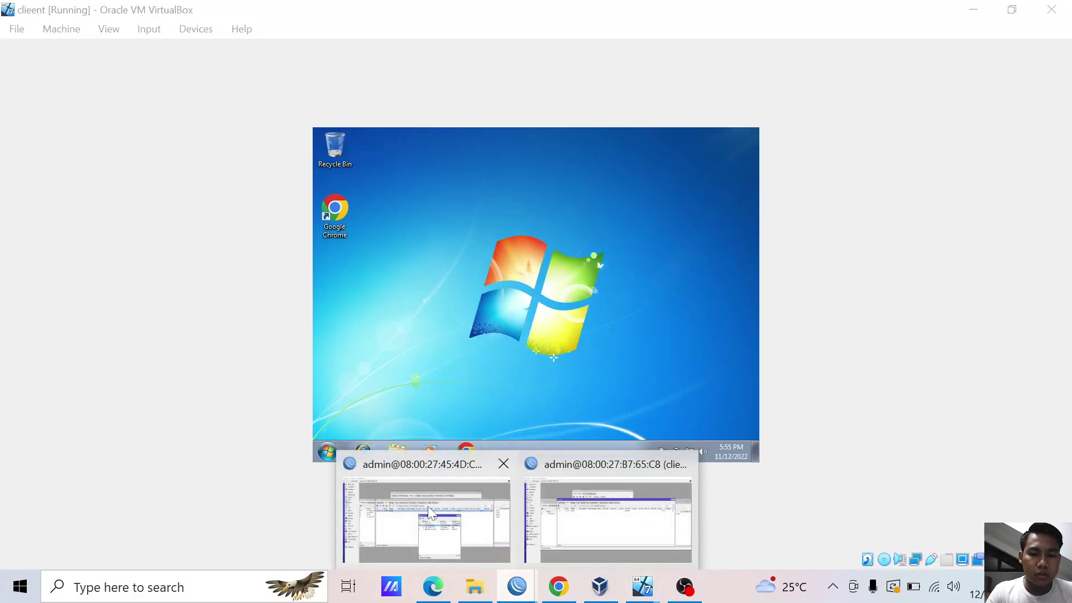
{"action": "left_click", "coordinate": [427, 507]}
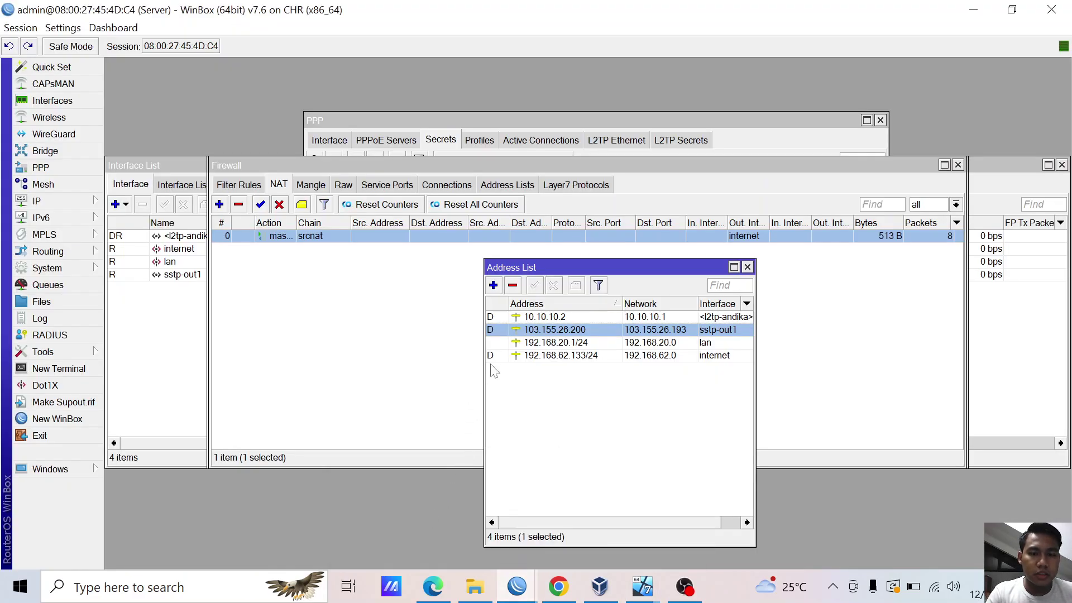
{"action": "left_click", "coordinate": [21, 28]}
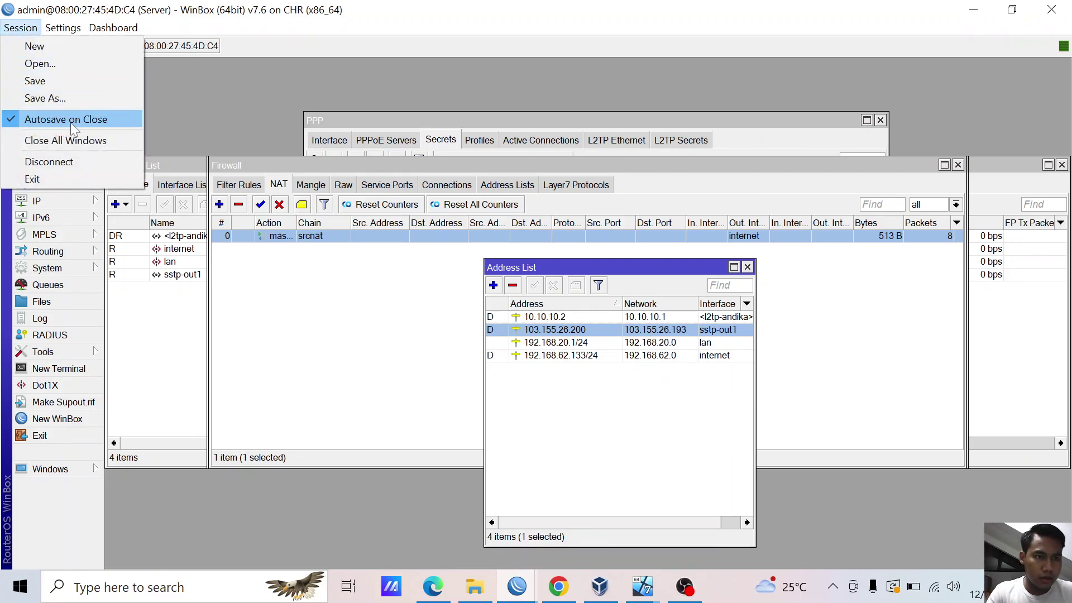
{"action": "left_click", "coordinate": [71, 136]}
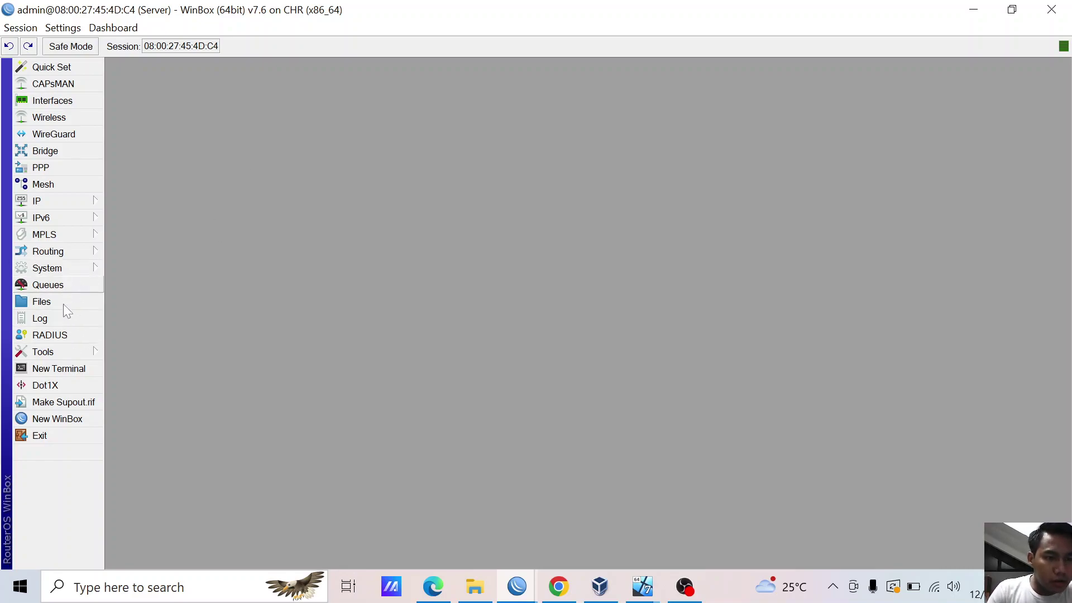
- In IP > Services, disable all eight services, re-enable only winbox on 8291, and close the list
{"action": "left_click", "coordinate": [79, 202]}
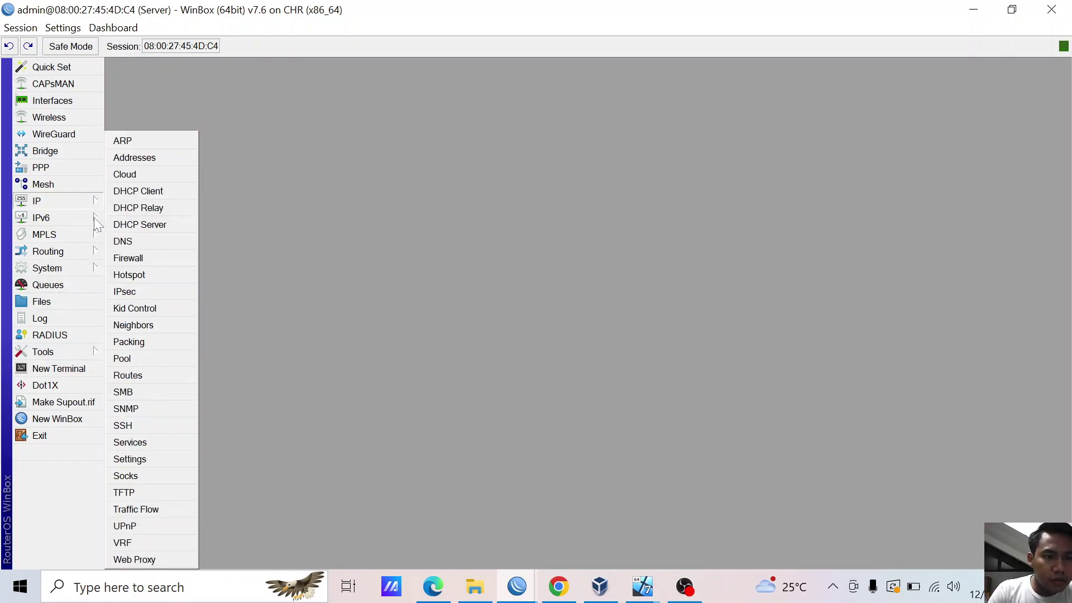
{"action": "left_click", "coordinate": [127, 443]}
{"action": "left_click", "coordinate": [405, 301]}
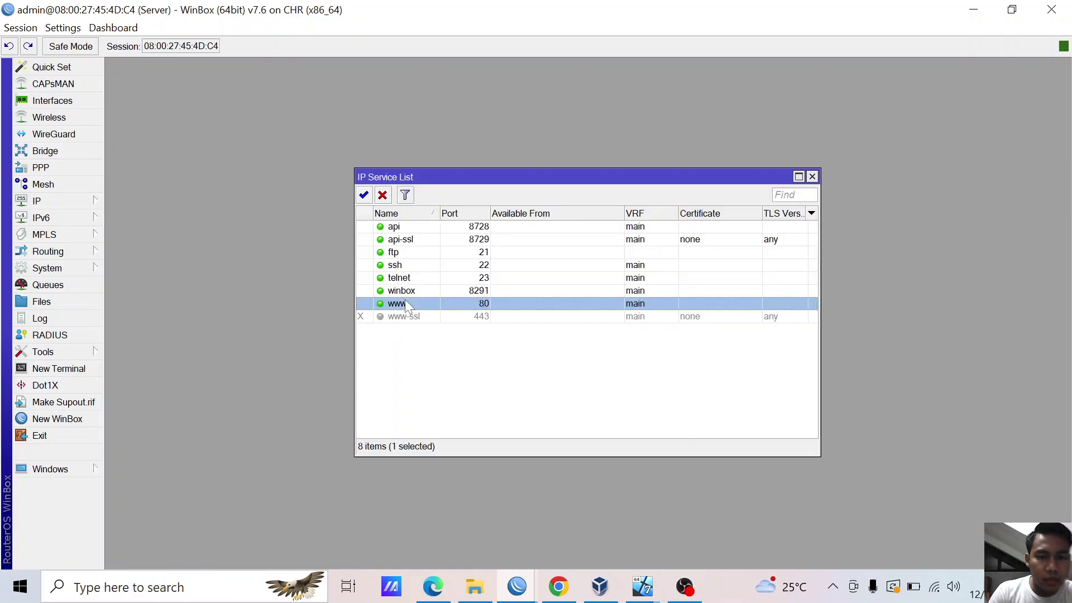
{"action": "key", "text": "ctrl+a"}
{"action": "left_click", "coordinate": [383, 195]}
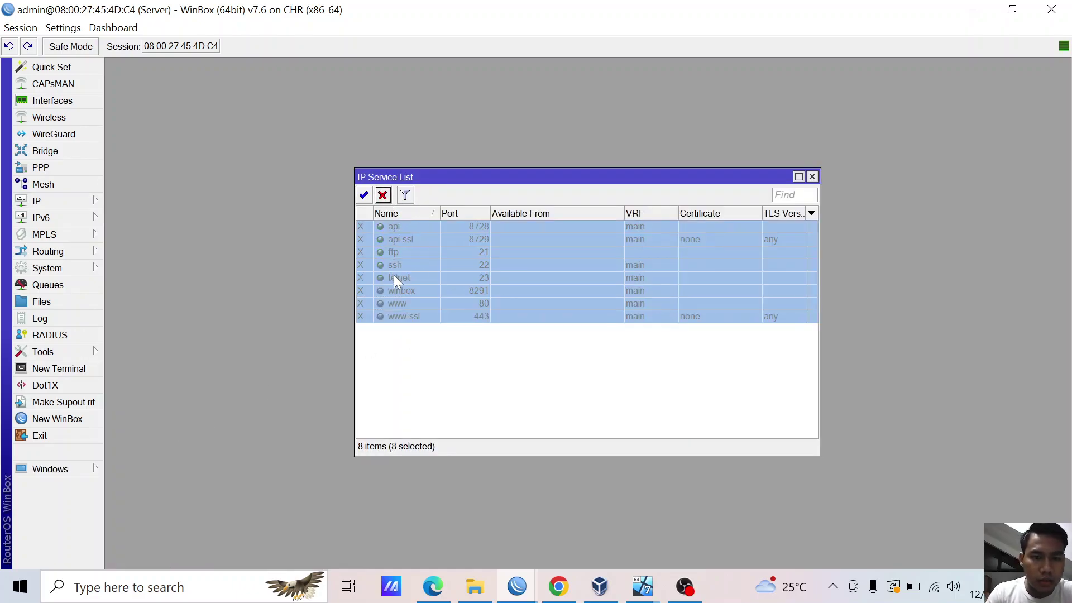
{"action": "left_click", "coordinate": [395, 290]}
{"action": "left_click", "coordinate": [364, 195]}
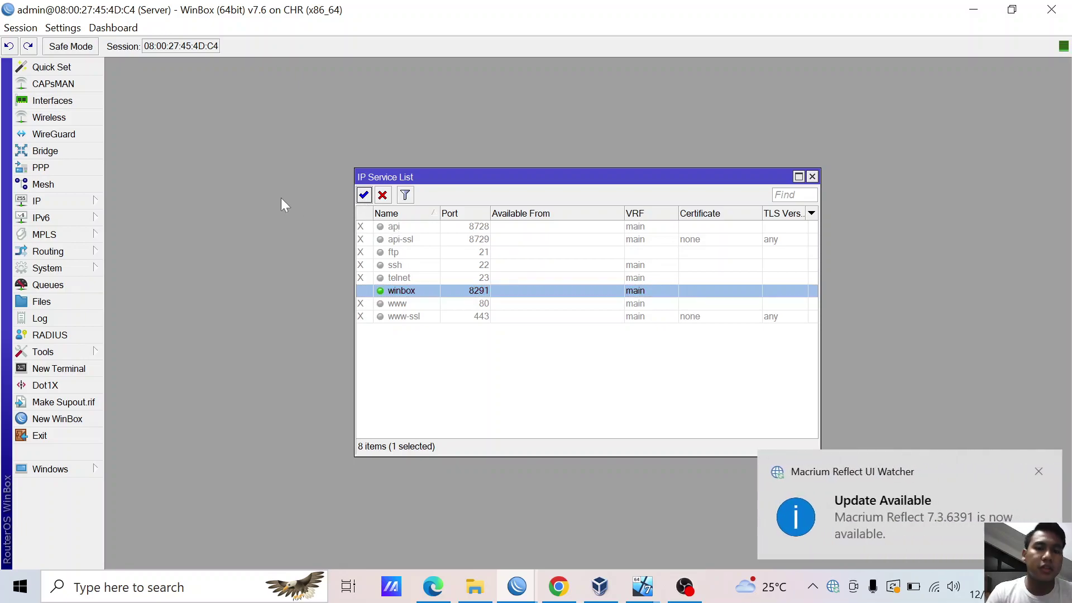
{"action": "left_click", "coordinate": [812, 177]}
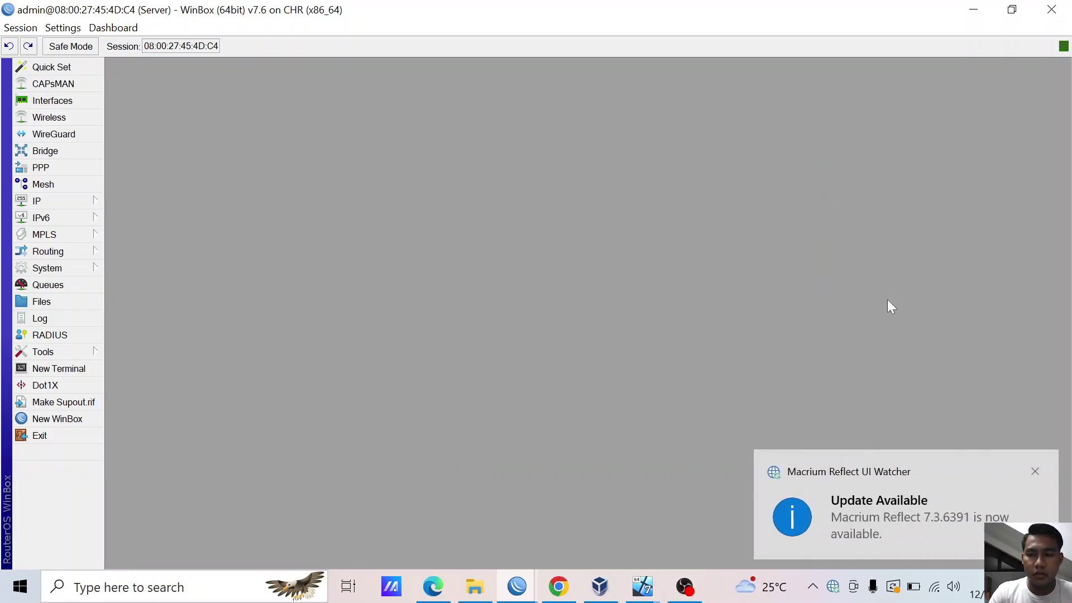
{"action": "left_click", "coordinate": [1035, 472]}
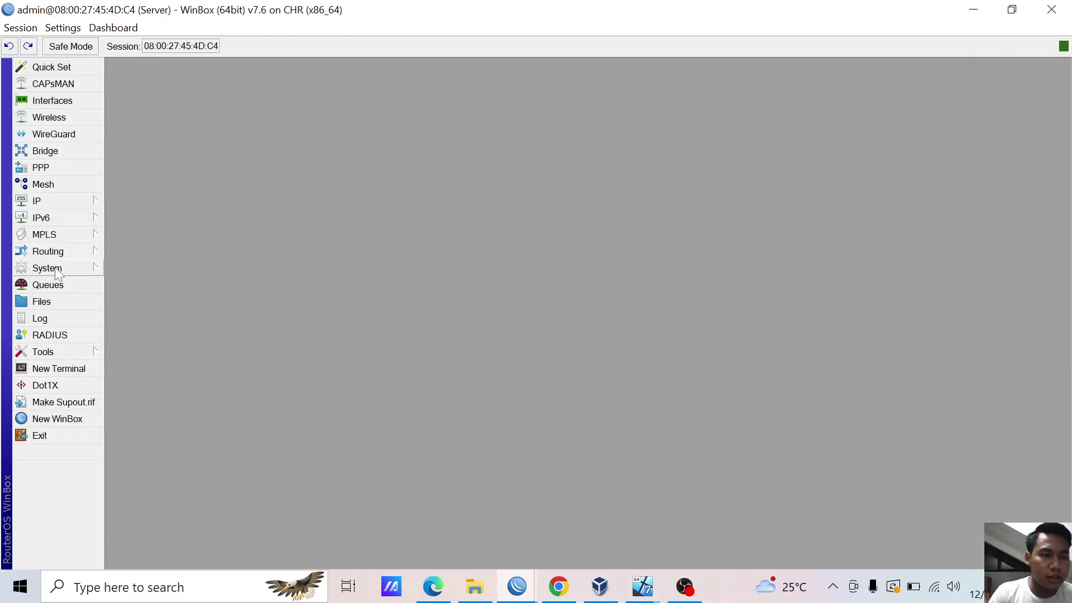
- Open Routing > OSPF, look through the Interfaces and Templates tabs, then add a new instance
{"action": "left_click", "coordinate": [63, 252]}
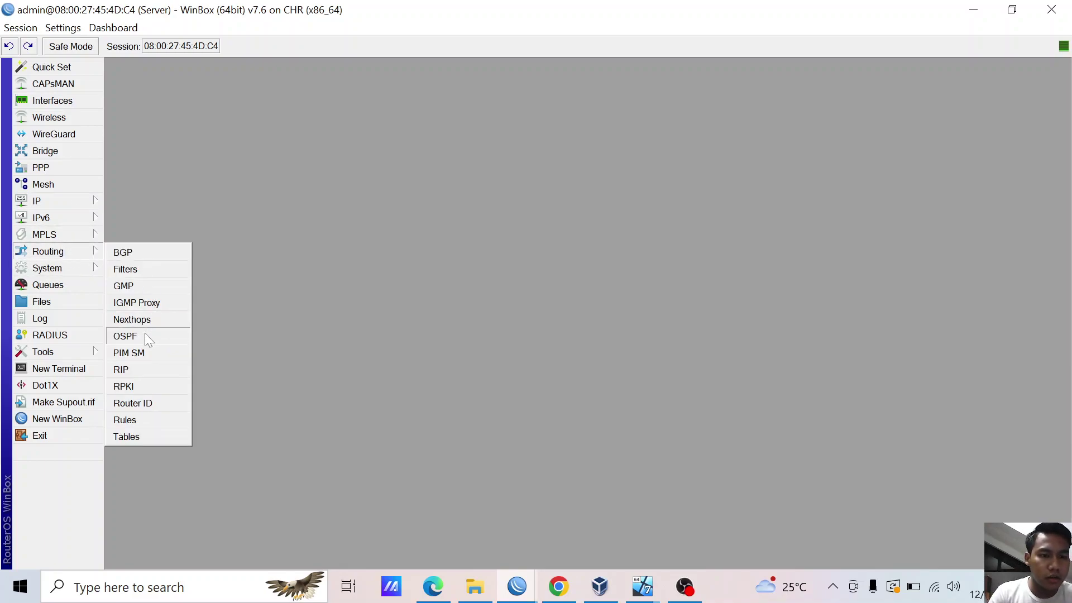
{"action": "left_click", "coordinate": [145, 333]}
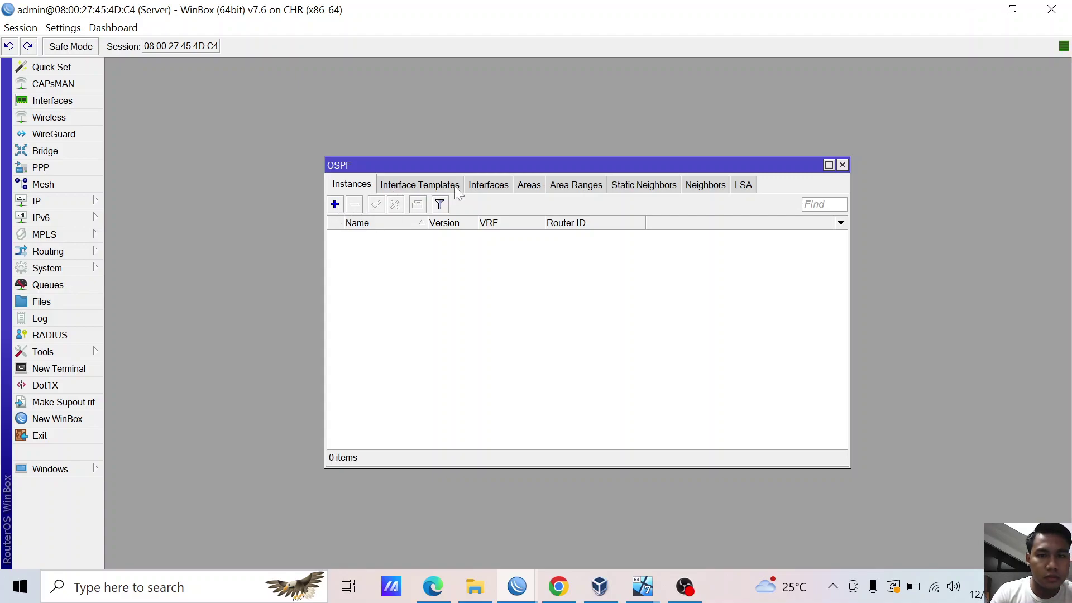
{"action": "left_click", "coordinate": [478, 186]}
{"action": "left_click", "coordinate": [357, 186]}
{"action": "left_click", "coordinate": [406, 185]}
{"action": "left_click", "coordinate": [345, 186]}
{"action": "left_click", "coordinate": [335, 204]}
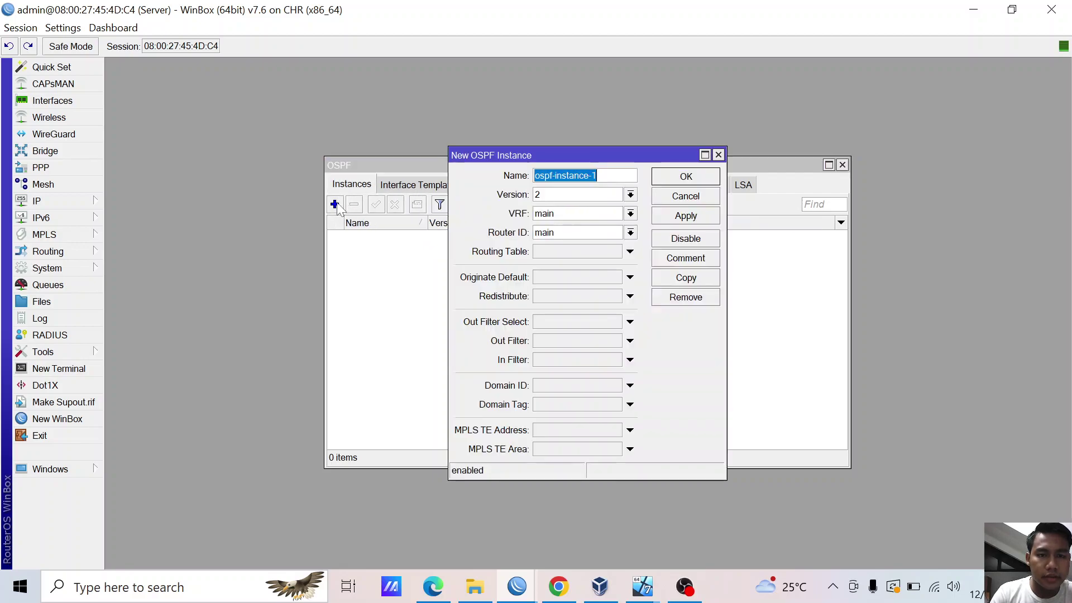
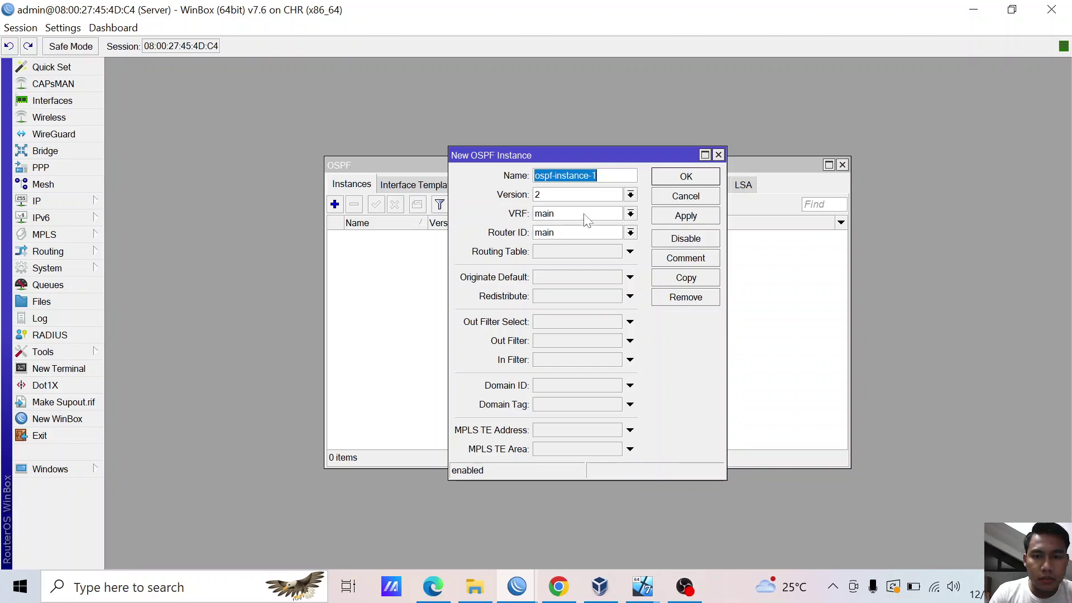
- Review the draft OSPF instance's version and VRF choices, keeping main, then discard it
{"action": "left_click", "coordinate": [630, 195]}
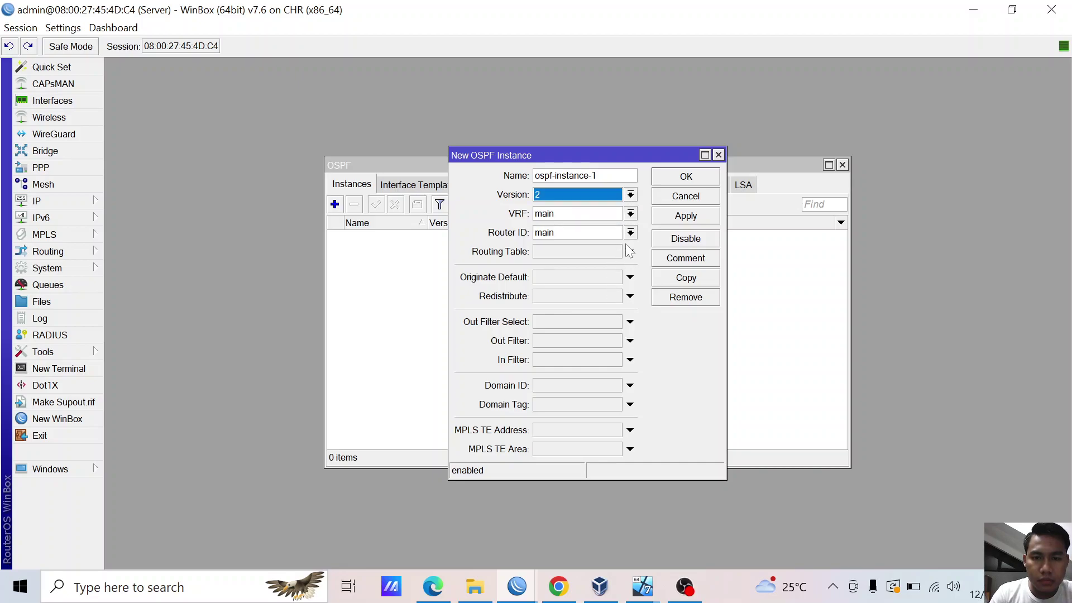
{"action": "left_click", "coordinate": [630, 233]}
{"action": "left_click", "coordinate": [631, 214]}
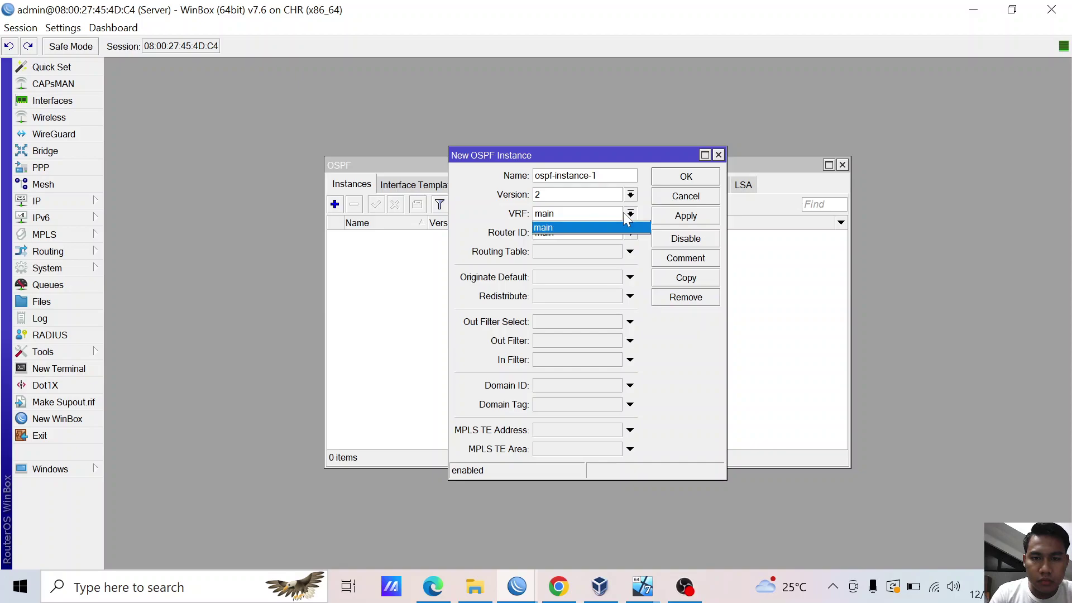
{"action": "left_click", "coordinate": [578, 222]}
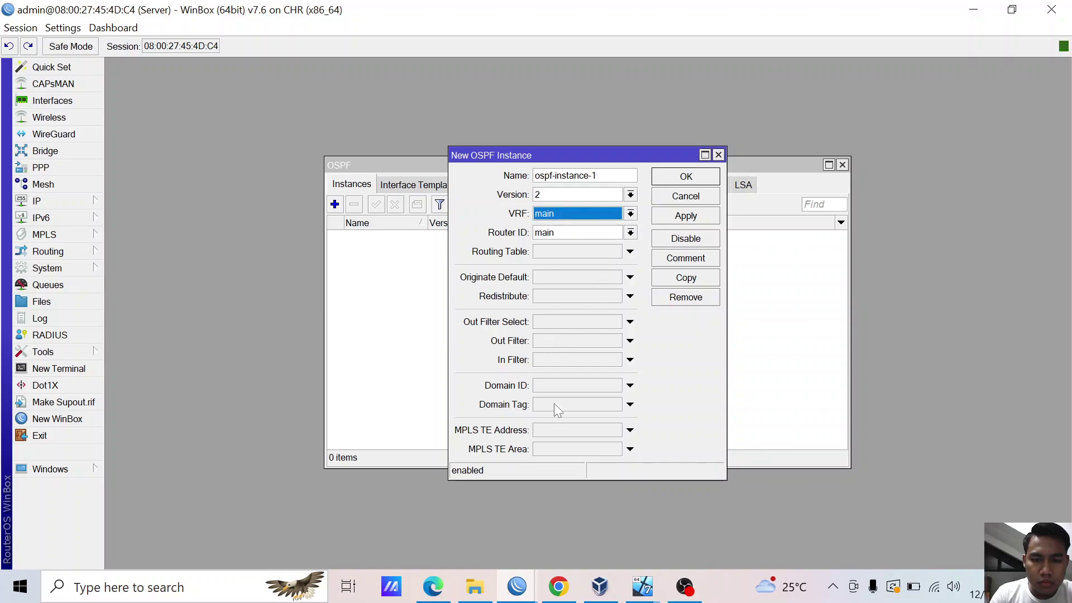
{"action": "left_click", "coordinate": [719, 154]}
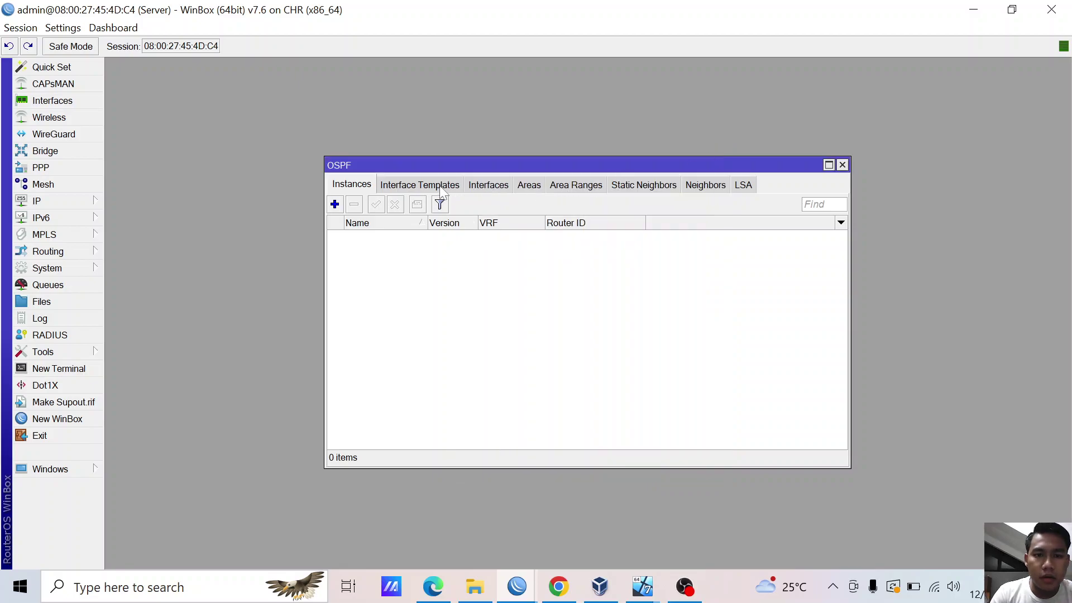
- Start an interface template for l2tp-andika, then abandon it because no OSPF area exists
{"action": "left_click", "coordinate": [413, 184]}
{"action": "left_click", "coordinate": [335, 205]}
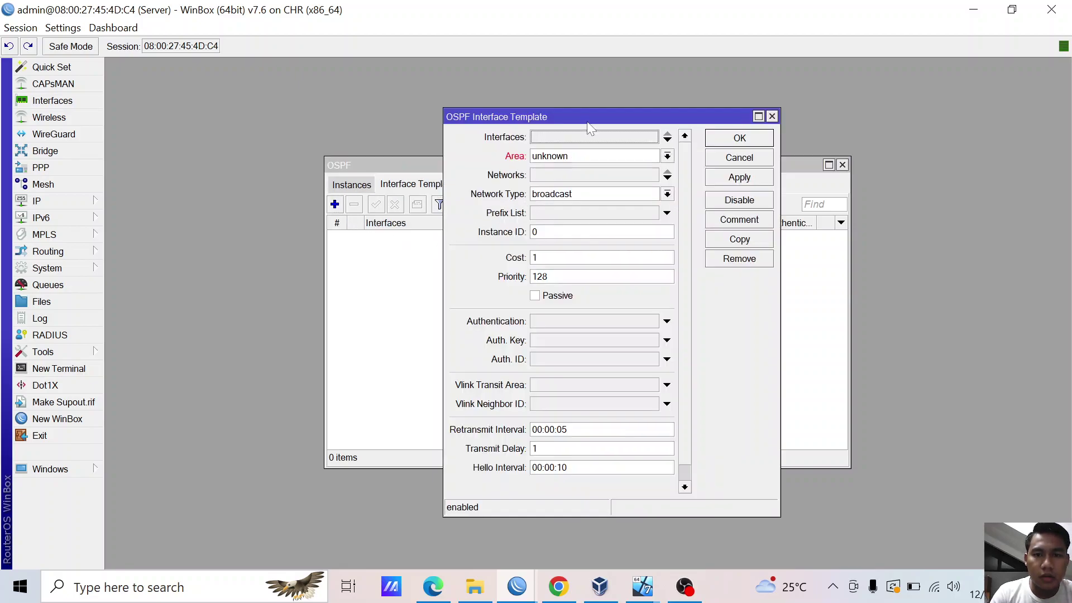
{"action": "left_click", "coordinate": [581, 140]}
{"action": "left_click", "coordinate": [652, 138]}
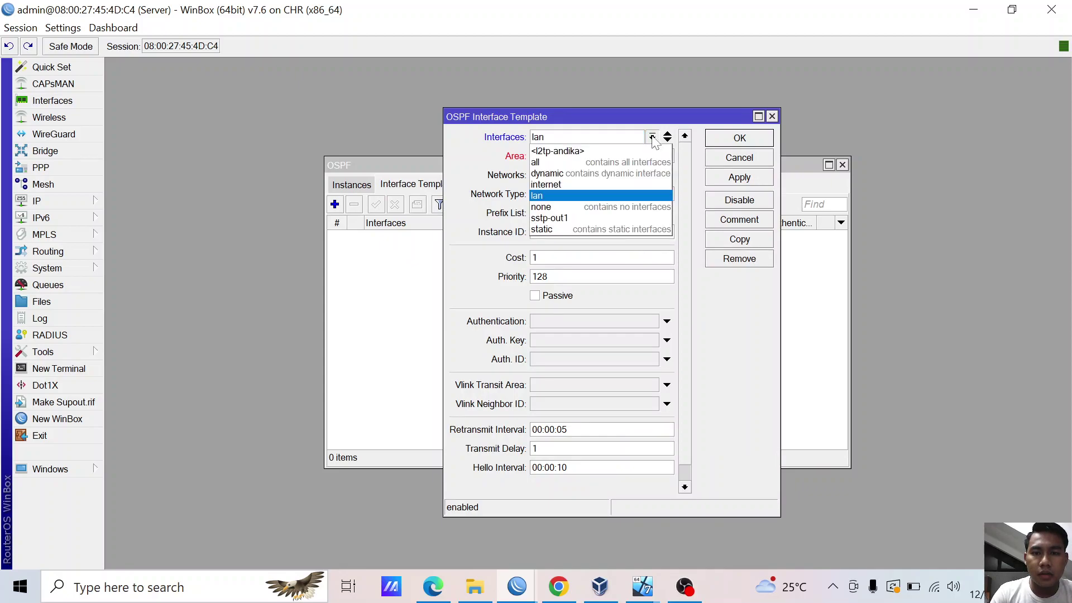
{"action": "left_click", "coordinate": [575, 151]}
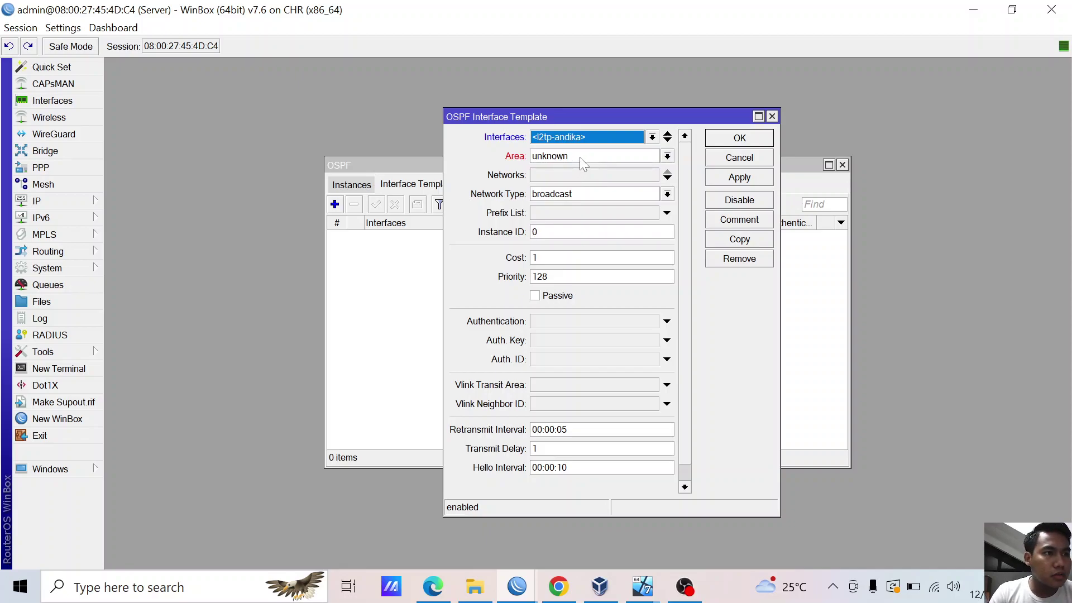
{"action": "left_click", "coordinate": [580, 157]}
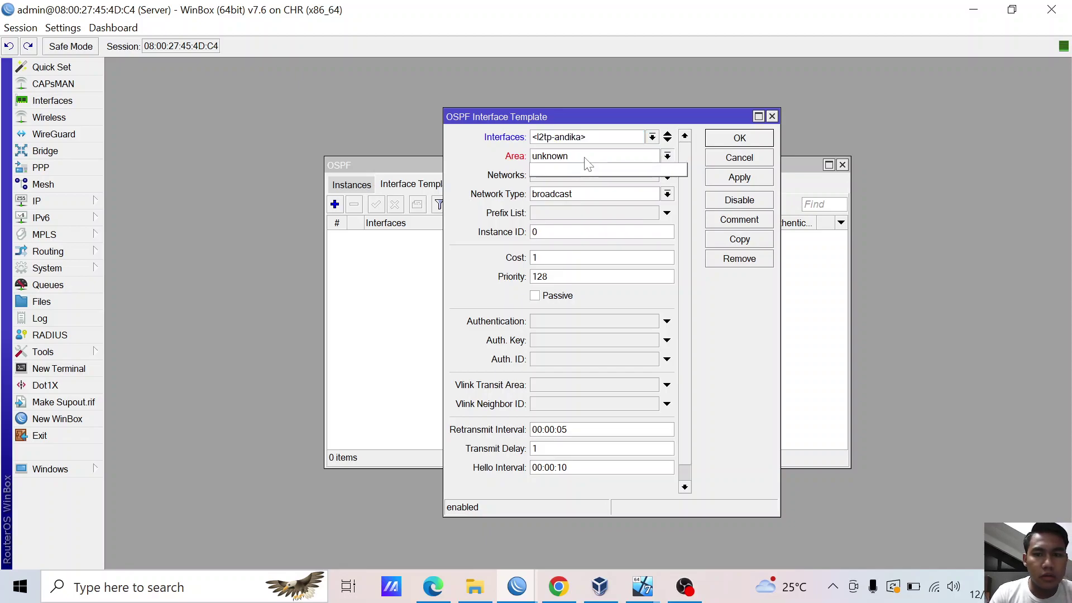
{"action": "left_click", "coordinate": [667, 156]}
{"action": "left_click", "coordinate": [668, 158]}
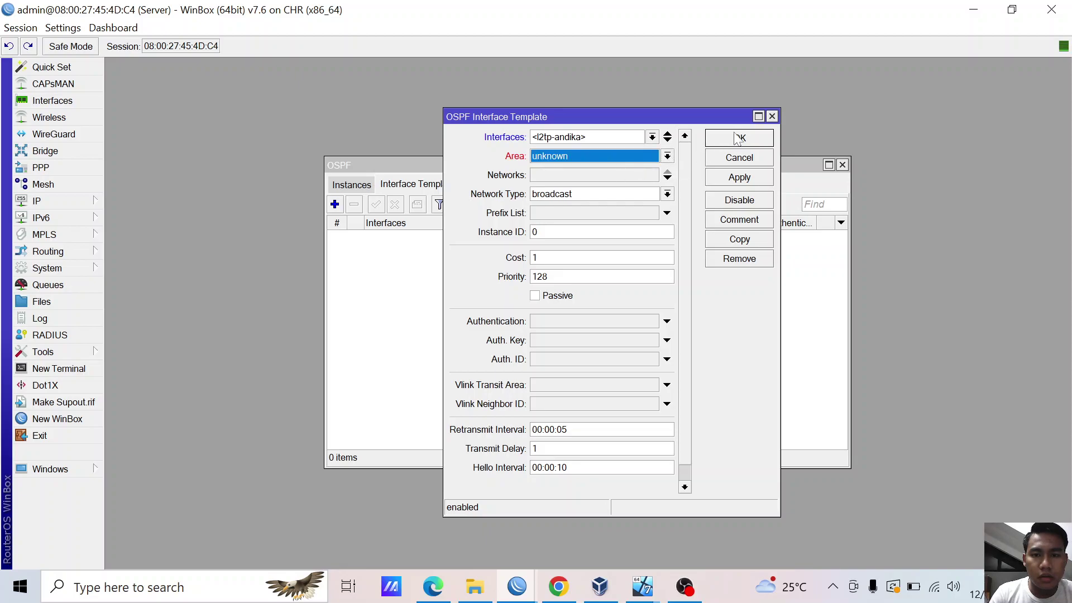
{"action": "left_click", "coordinate": [773, 116]}
- Create and save the OSPF instance ospf-instance-1 from the Instances list
{"action": "left_click", "coordinate": [492, 184]}
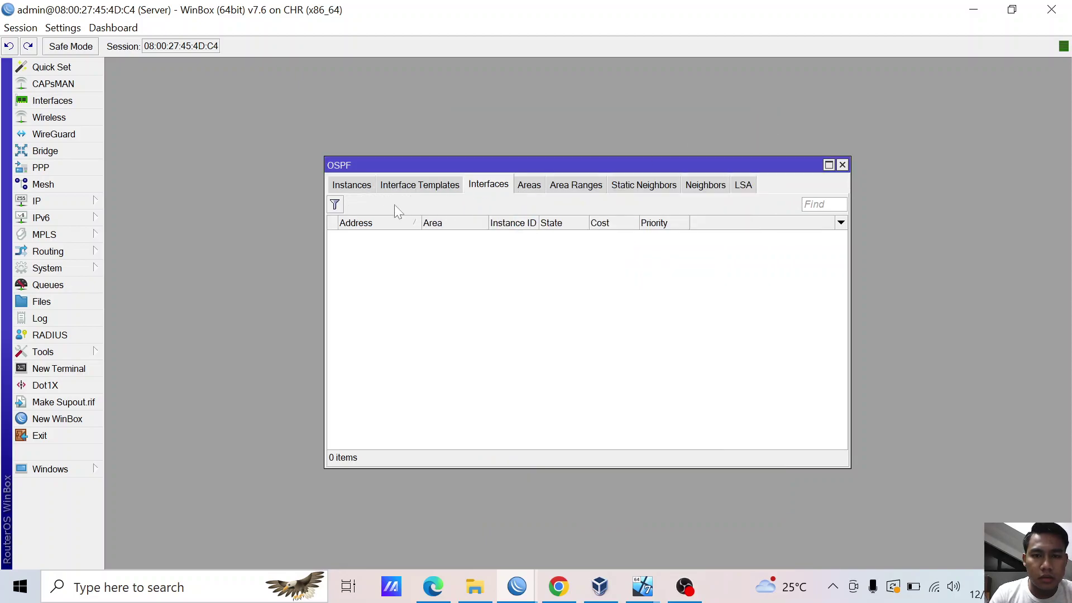
{"action": "left_click", "coordinate": [352, 185]}
{"action": "left_click", "coordinate": [335, 204]}
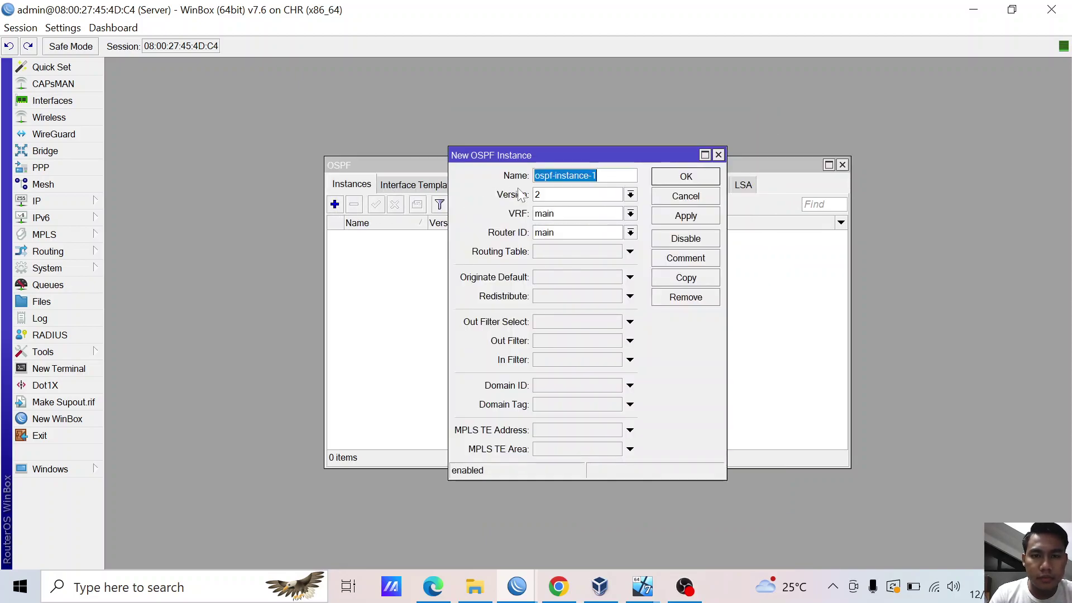
{"action": "left_click", "coordinate": [679, 216]}
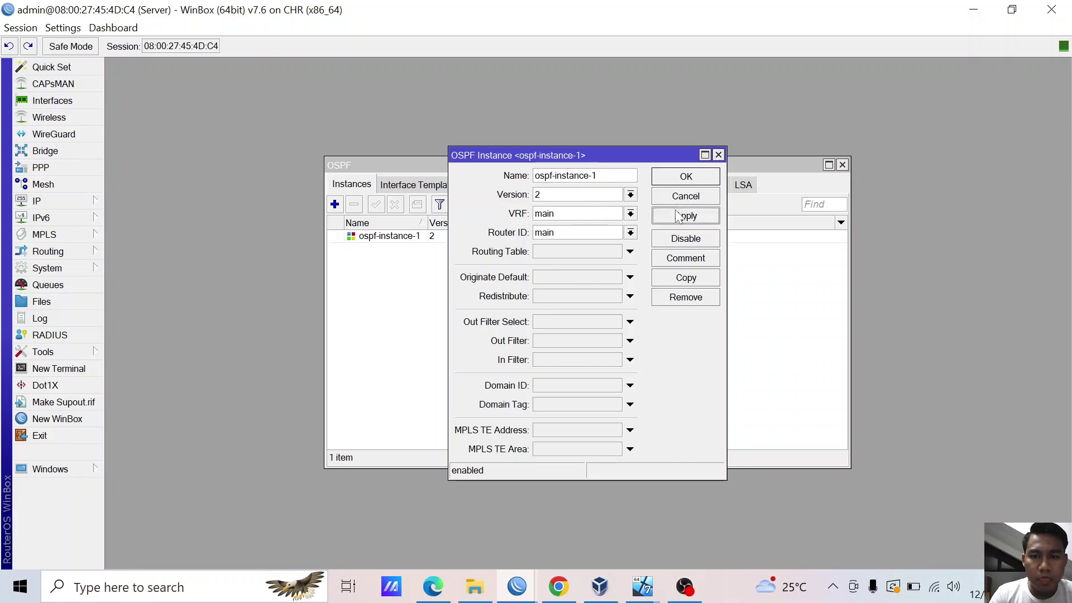
{"action": "left_click", "coordinate": [674, 176]}
- Browse the OSPF lists and review ospf-instance-1's saved settings
{"action": "left_click", "coordinate": [399, 186]}
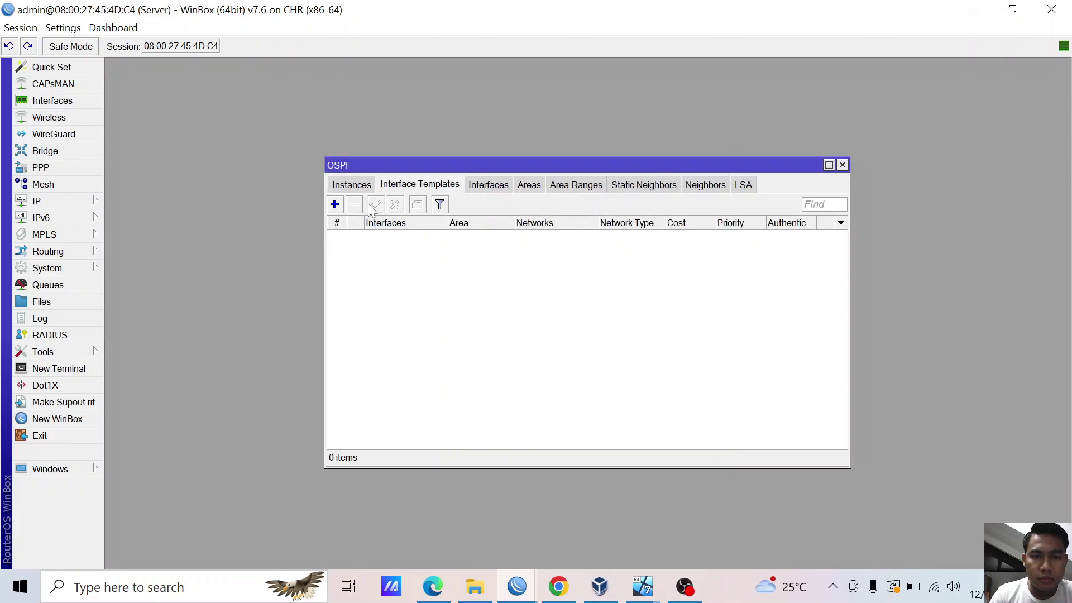
{"action": "left_click", "coordinate": [501, 187]}
{"action": "left_click", "coordinate": [439, 187]}
{"action": "left_click", "coordinate": [352, 185]}
{"action": "double_click", "coordinate": [389, 235]}
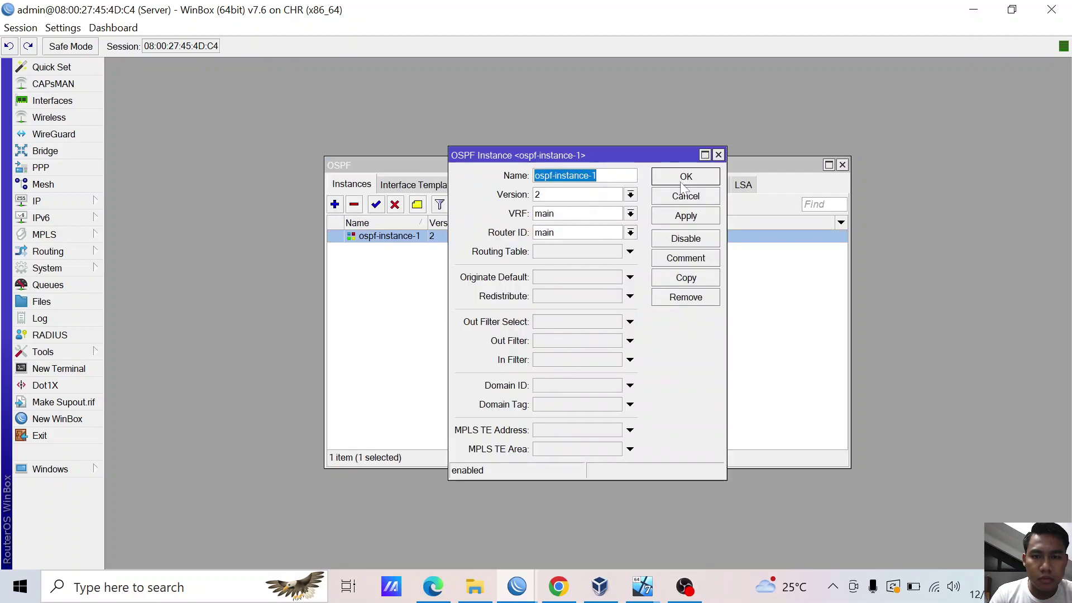
{"action": "left_click", "coordinate": [686, 177]}
- Open a new interface template form and close it without saving
{"action": "left_click", "coordinate": [423, 185]}
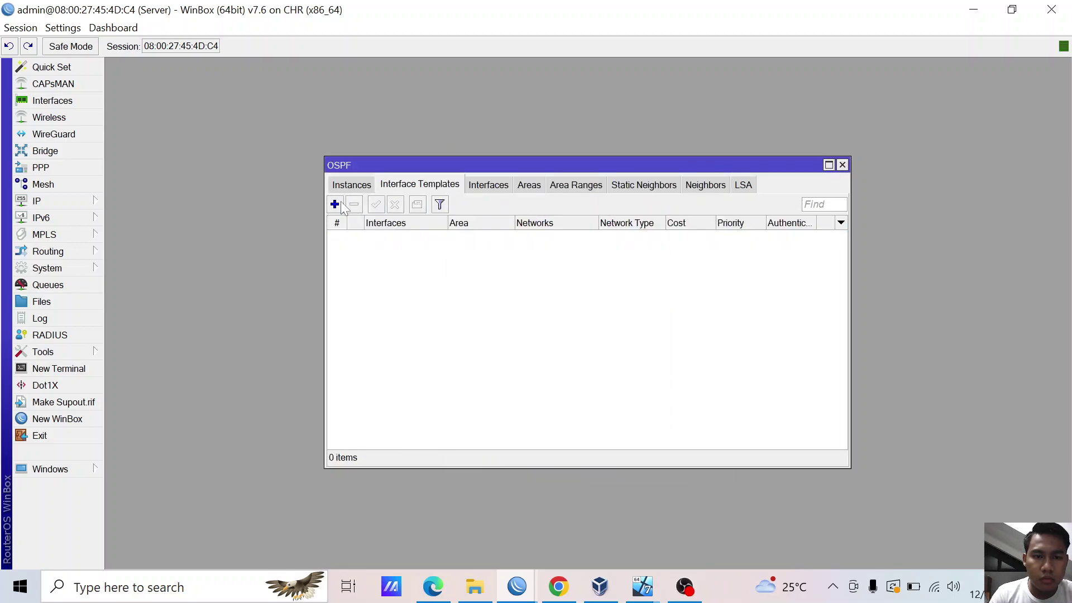
{"action": "left_click", "coordinate": [335, 205]}
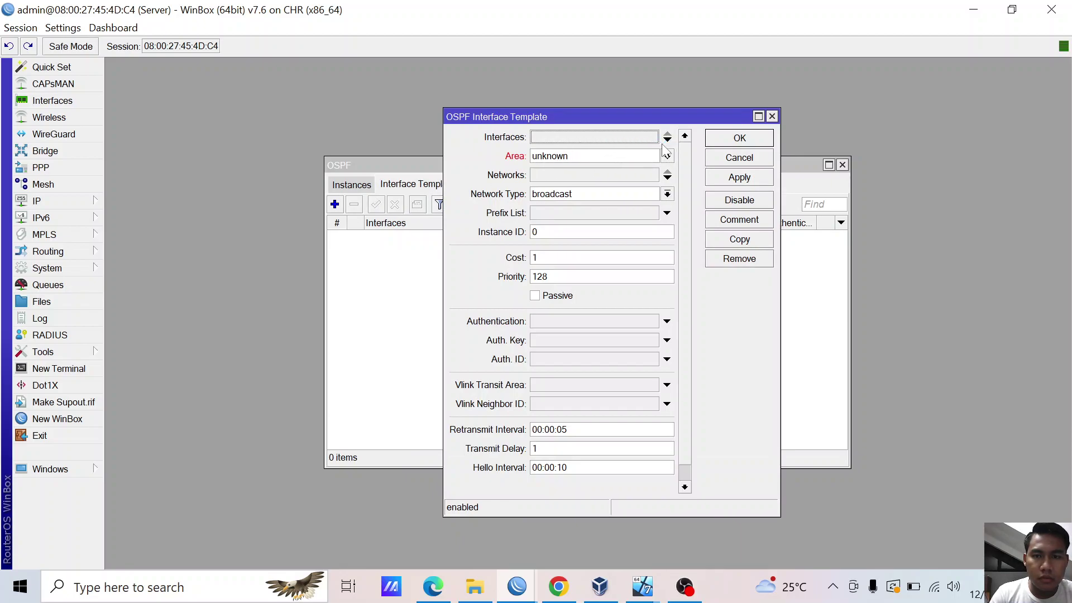
{"action": "left_click", "coordinate": [773, 117]}
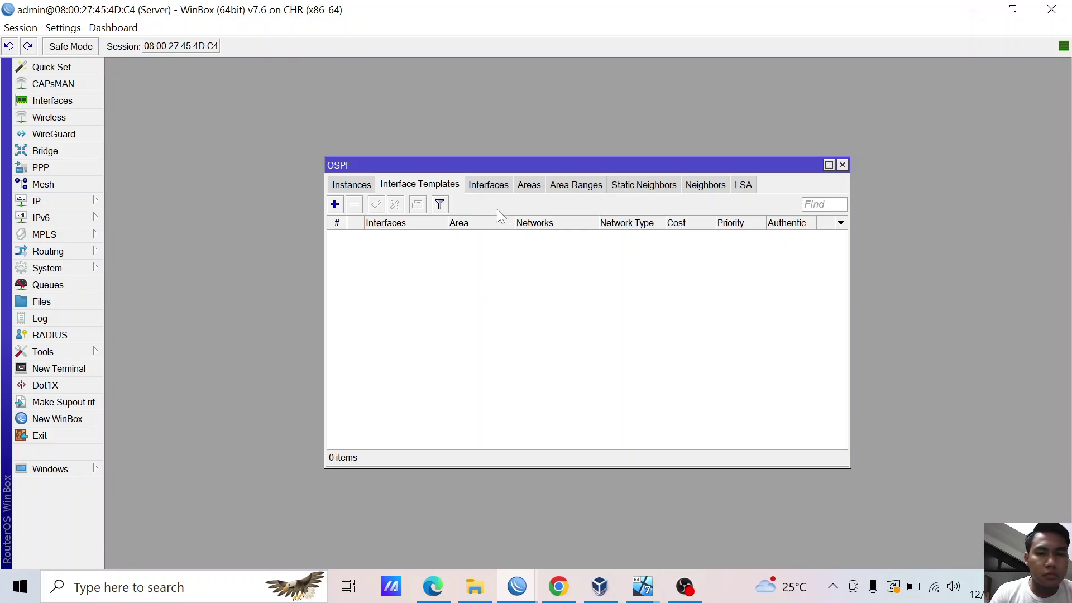
{"action": "left_click", "coordinate": [508, 185]}
- Add area ospf-area-1 (ID 0.0.0.0, type default) to ospf-instance-1
{"action": "left_click", "coordinate": [518, 187]}
{"action": "left_click", "coordinate": [335, 204]}
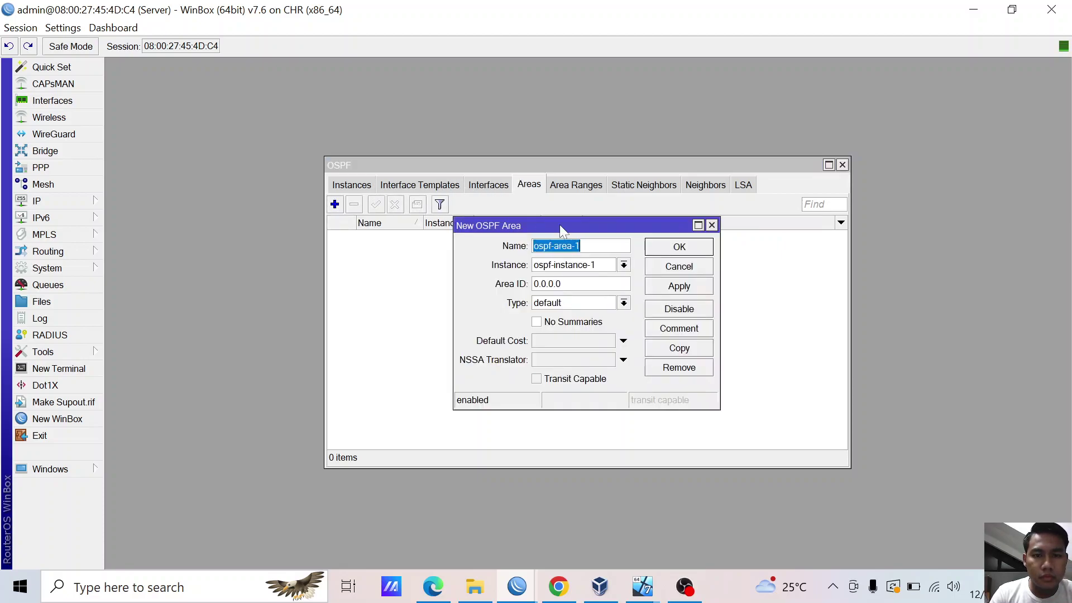
{"action": "left_click", "coordinate": [624, 303]}
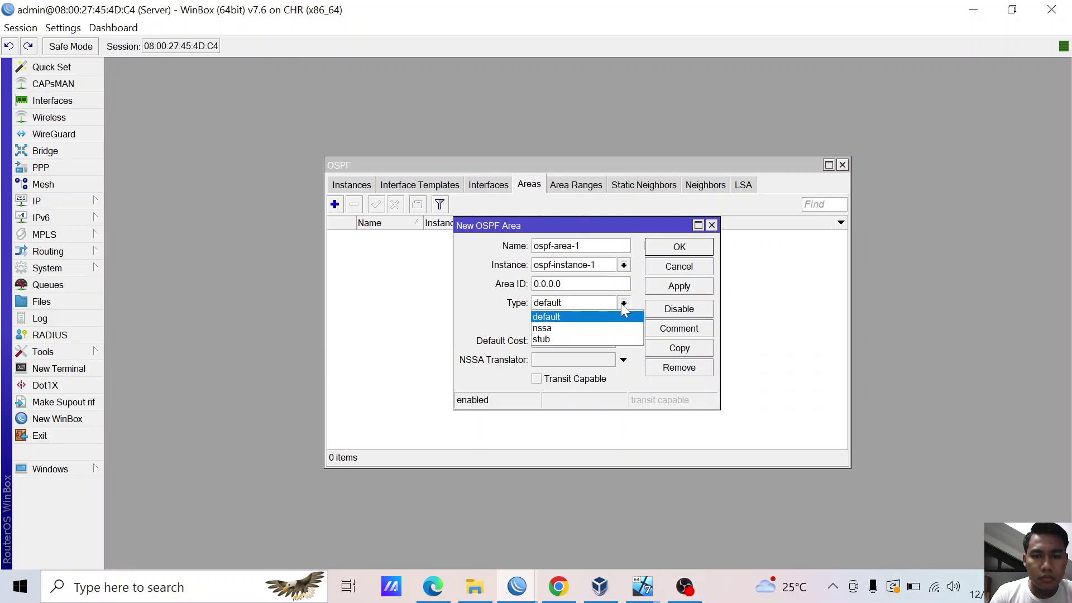
{"action": "left_click", "coordinate": [624, 309]}
{"action": "key", "text": "shift+Tab"}
{"action": "key", "text": "shift+Tab"}
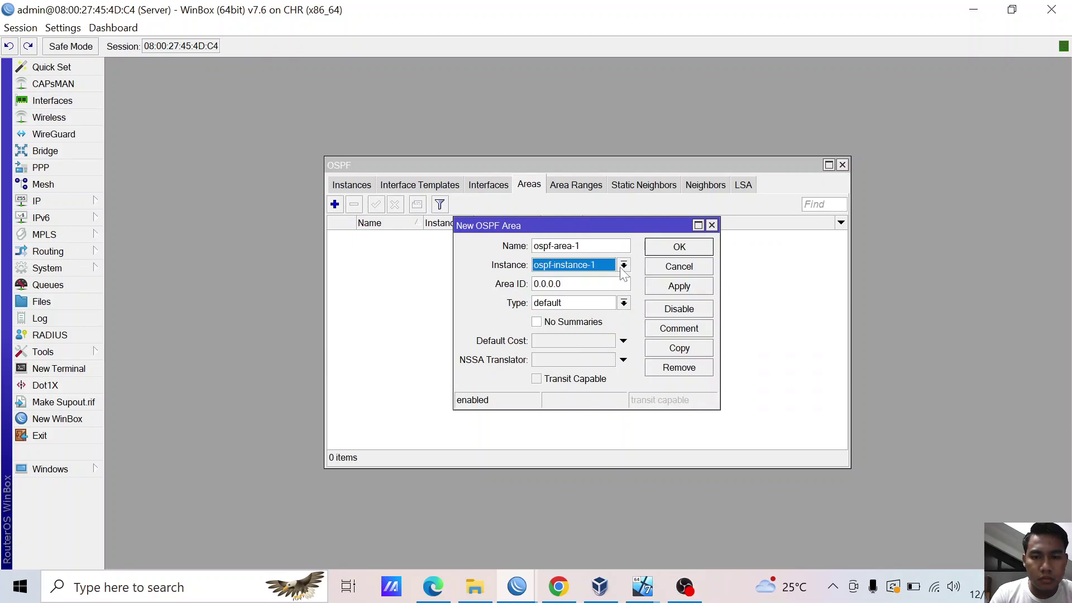
{"action": "left_click", "coordinate": [665, 287]}
{"action": "left_click", "coordinate": [677, 256]}
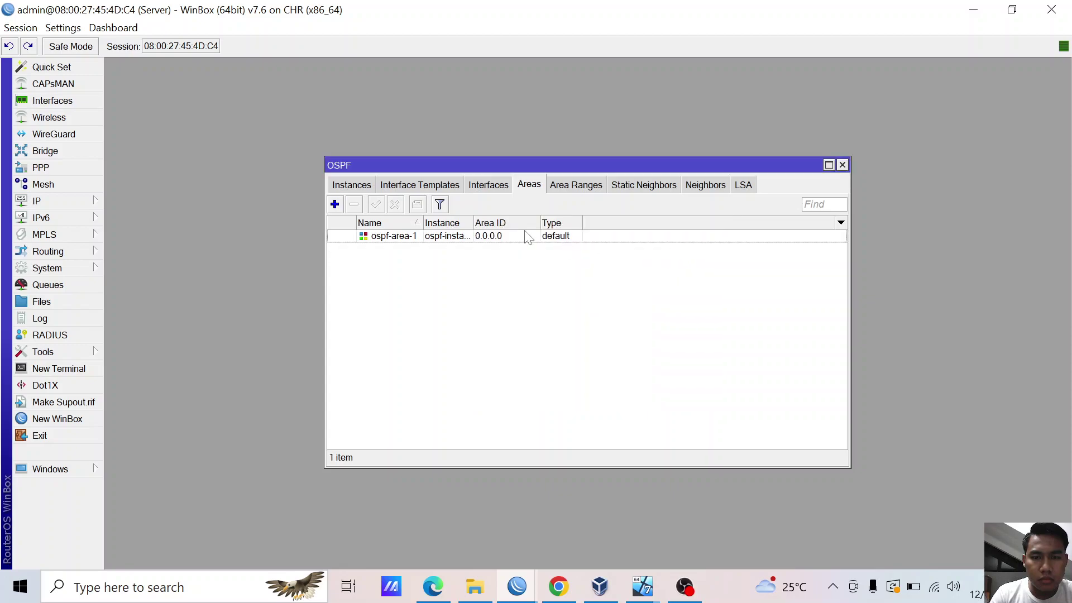
{"action": "left_click", "coordinate": [485, 187]}
- Start a new interface template using area ospf-area-1 and interface l2tp-andika
{"action": "left_click", "coordinate": [443, 190]}
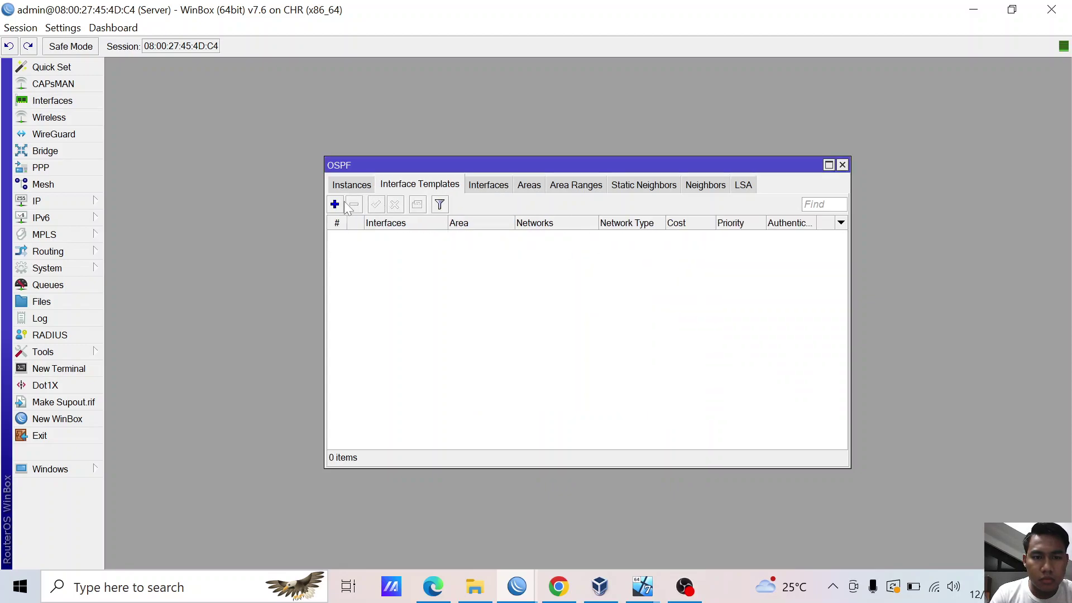
{"action": "left_click", "coordinate": [335, 204]}
{"action": "left_click", "coordinate": [608, 157]}
{"action": "left_click", "coordinate": [621, 167]}
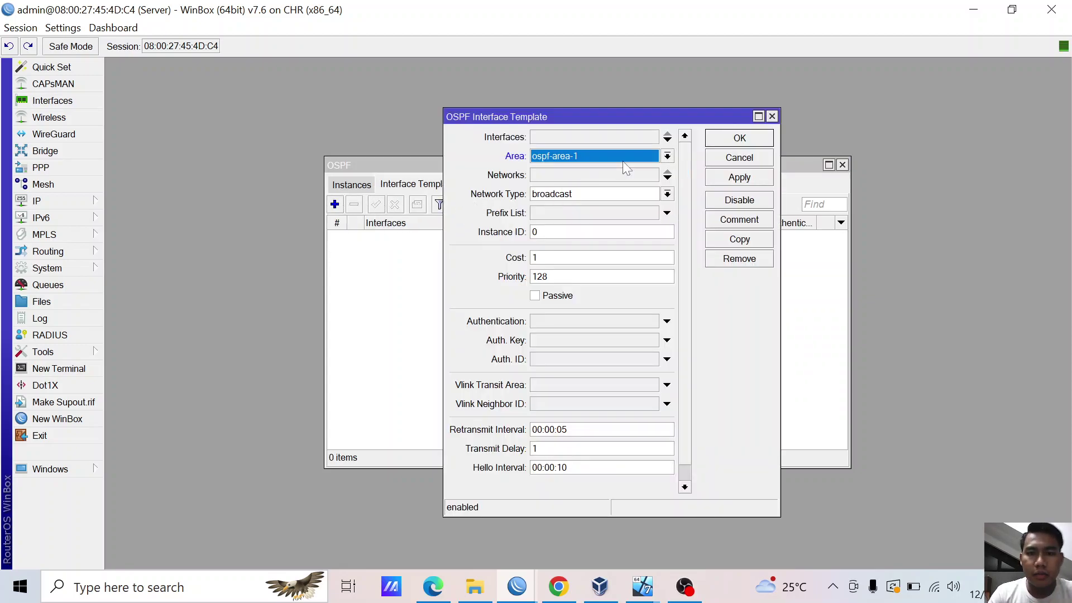
{"action": "left_click", "coordinate": [628, 142]}
{"action": "left_click", "coordinate": [645, 139]}
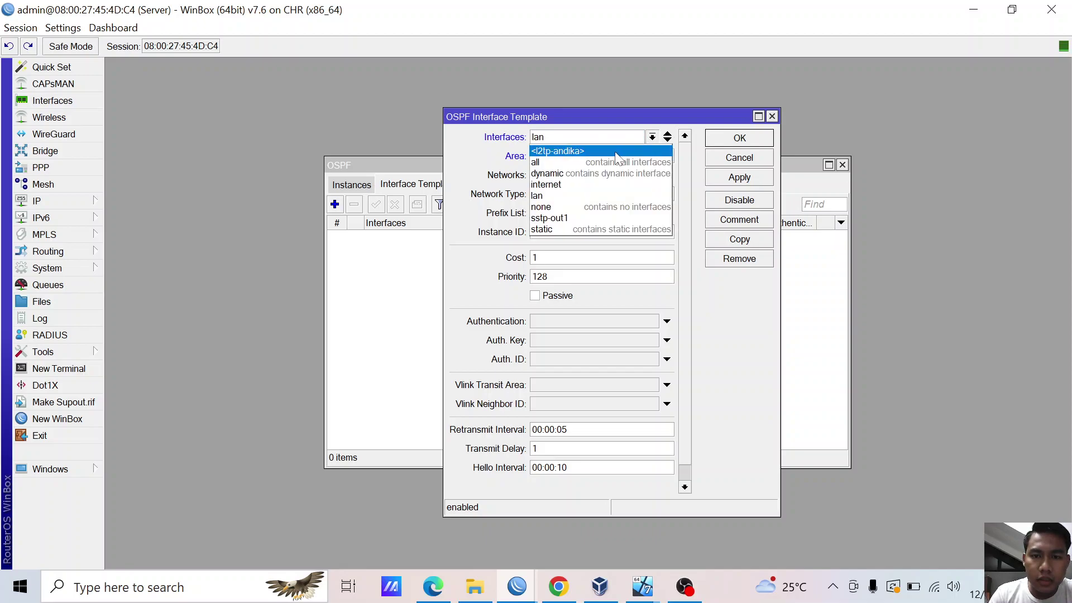
{"action": "left_click", "coordinate": [557, 151]}
- Set network type ptp and network 10.10.10.1/32, save, then copy the template
{"action": "left_click", "coordinate": [568, 196]}
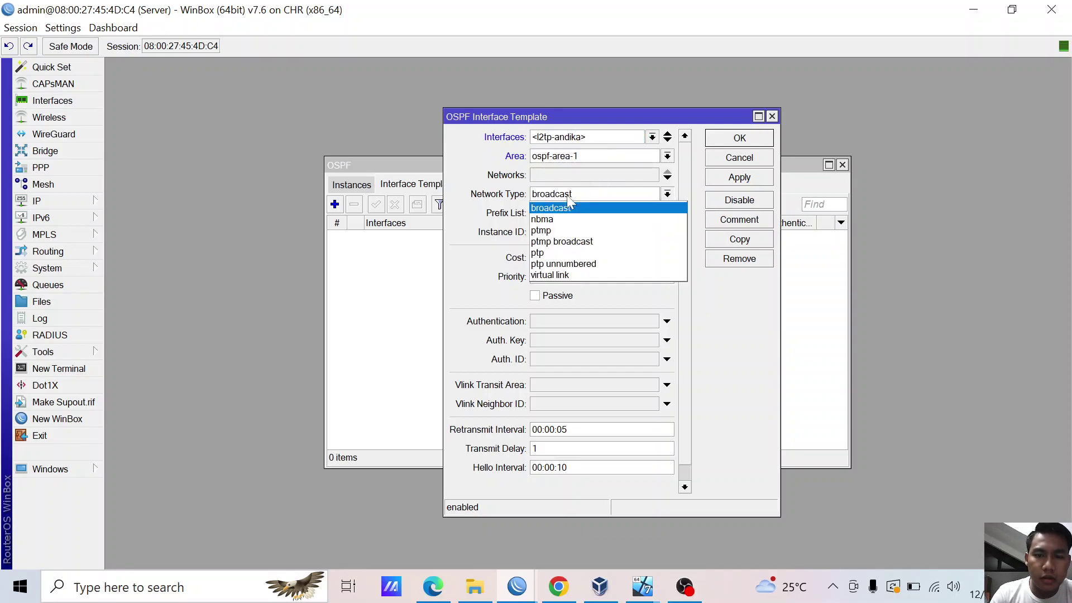
{"action": "left_click", "coordinate": [568, 196]}
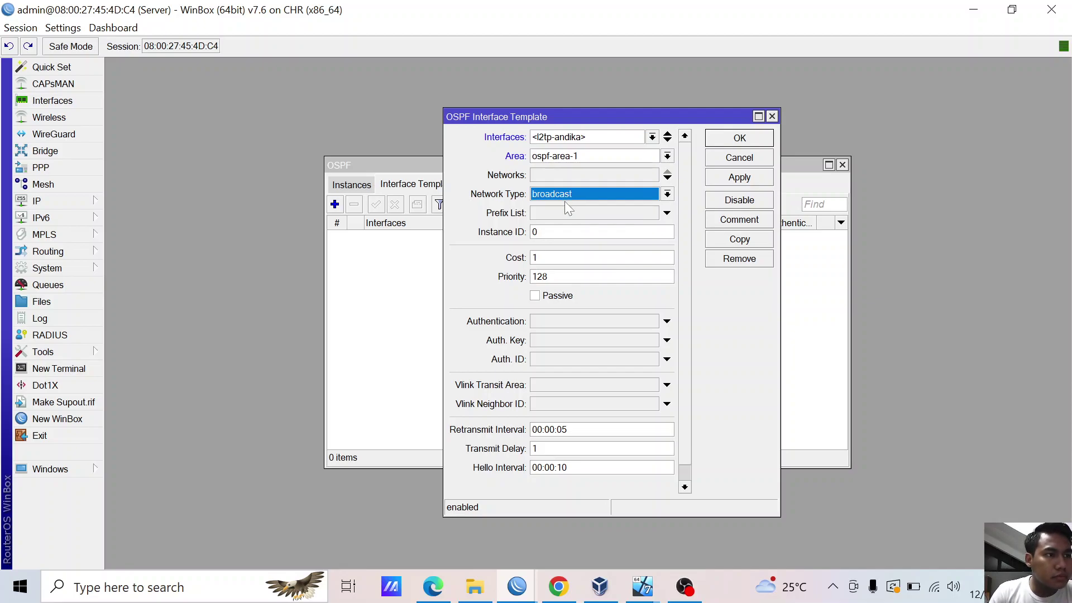
{"action": "left_click", "coordinate": [615, 204]}
{"action": "left_click", "coordinate": [554, 250]}
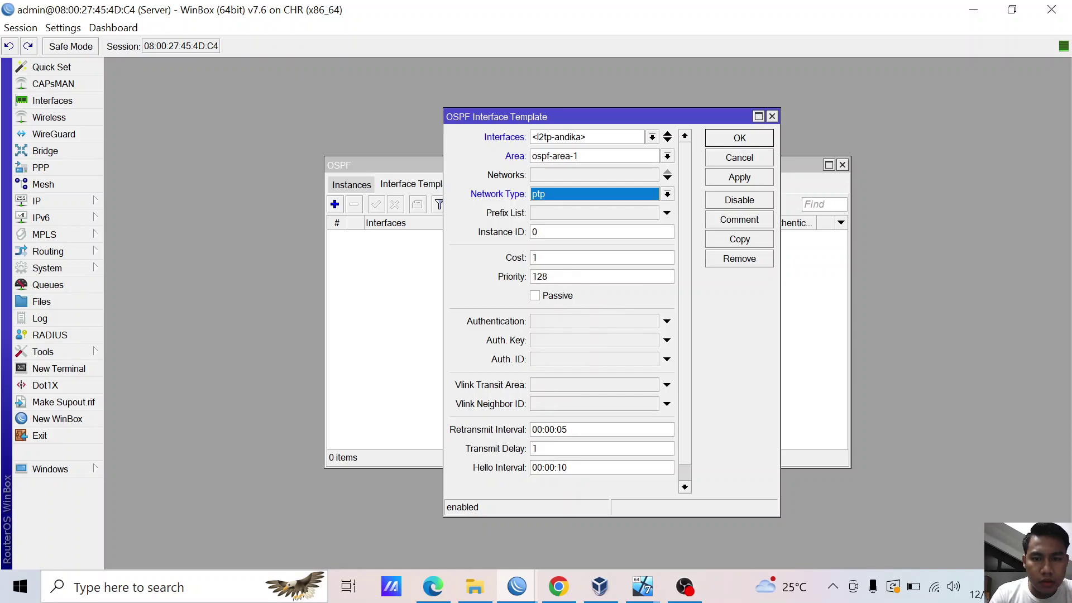
{"action": "left_click", "coordinate": [578, 171]}
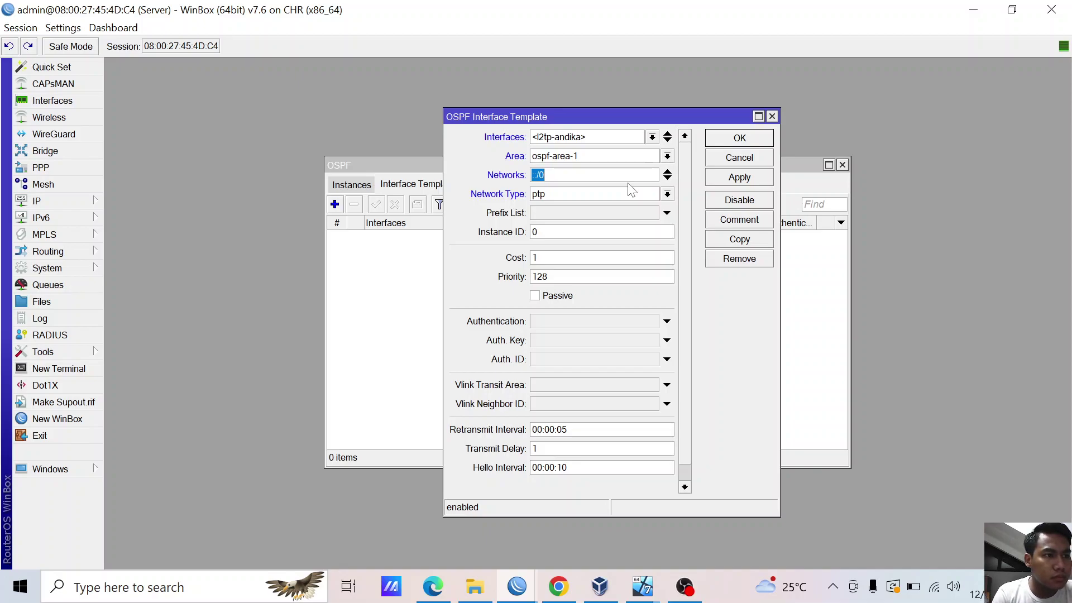
{"action": "type", "text": "10.10.10.1"}
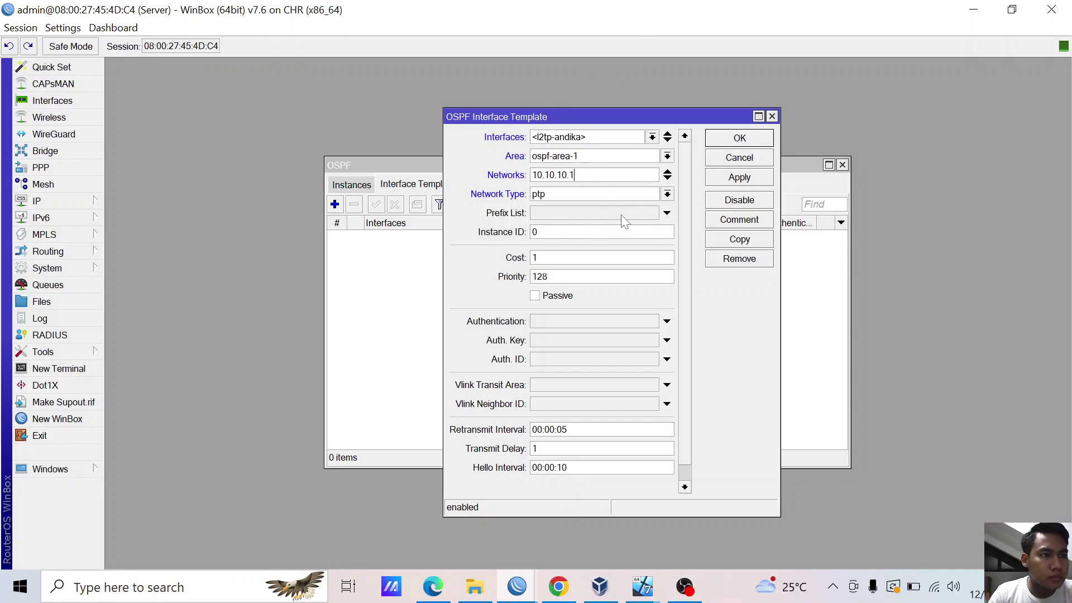
{"action": "left_click", "coordinate": [742, 178]}
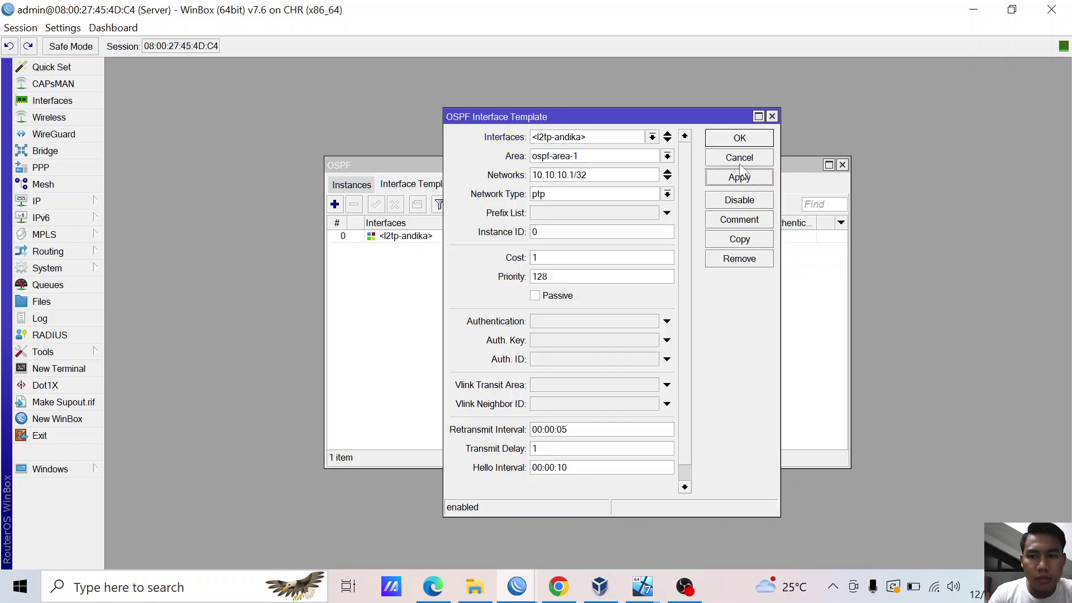
{"action": "left_click", "coordinate": [735, 240]}
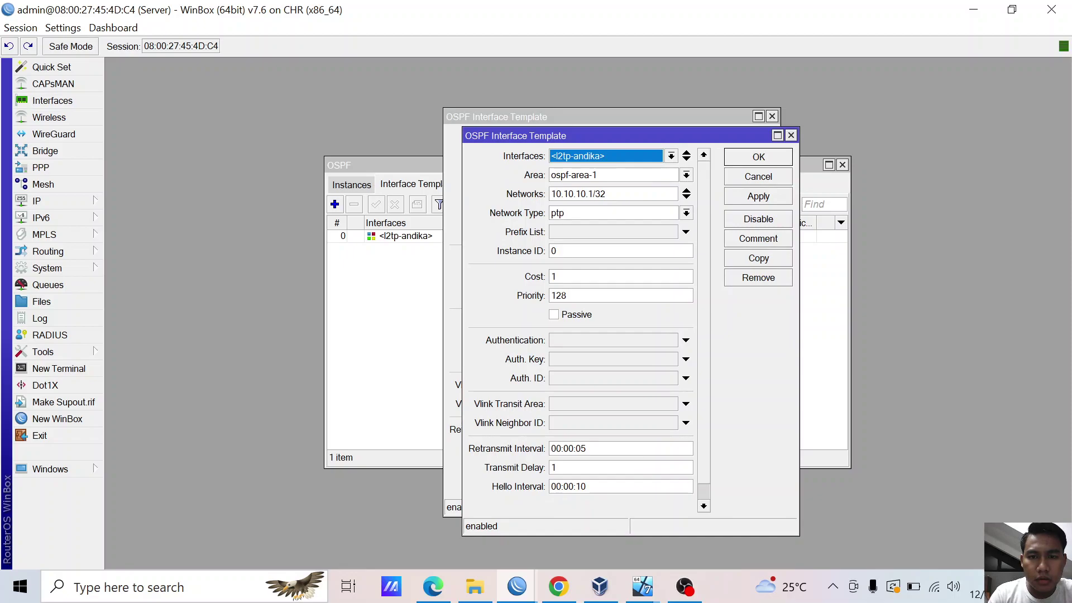
- Change the copy to network 192.168.20.1/24 on interface lan, save it, and close both template forms
{"action": "double_click", "coordinate": [601, 194]}
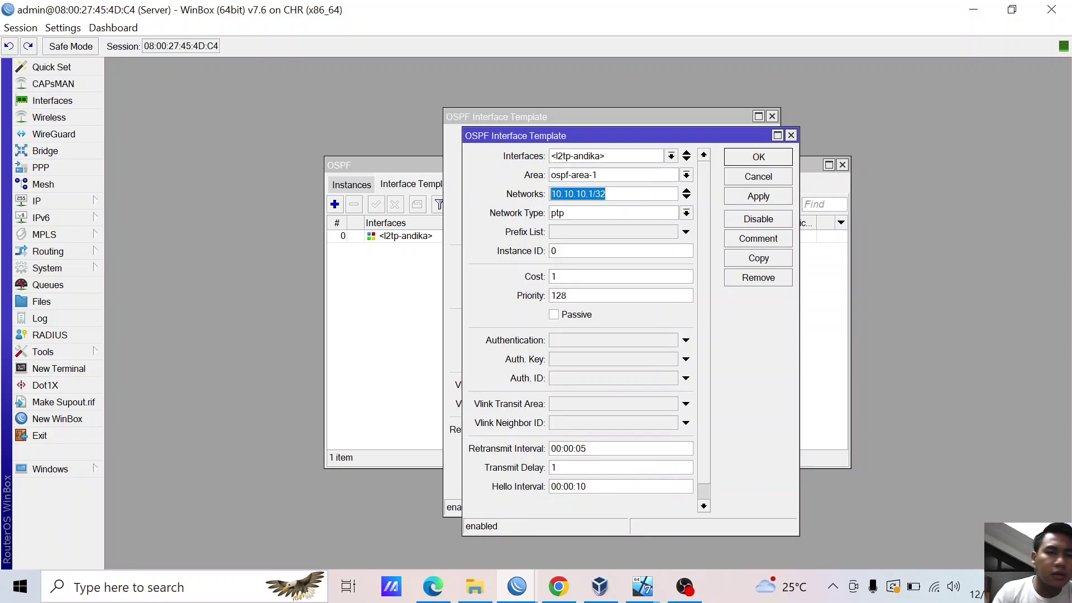
{"action": "type", "text": "192.1"}
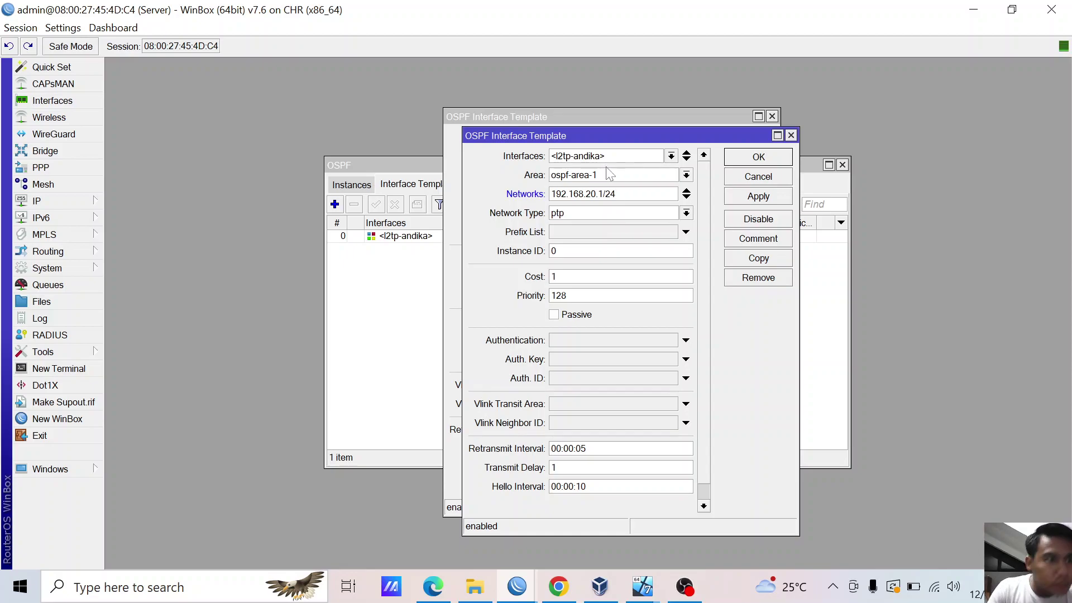
{"action": "left_click", "coordinate": [644, 157]}
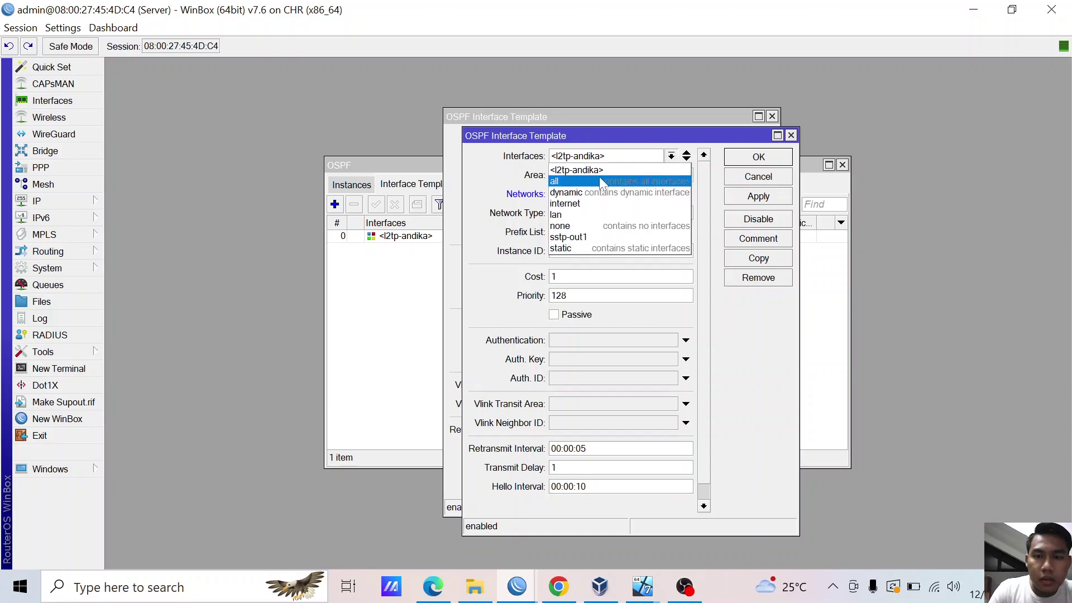
{"action": "left_click", "coordinate": [572, 216]}
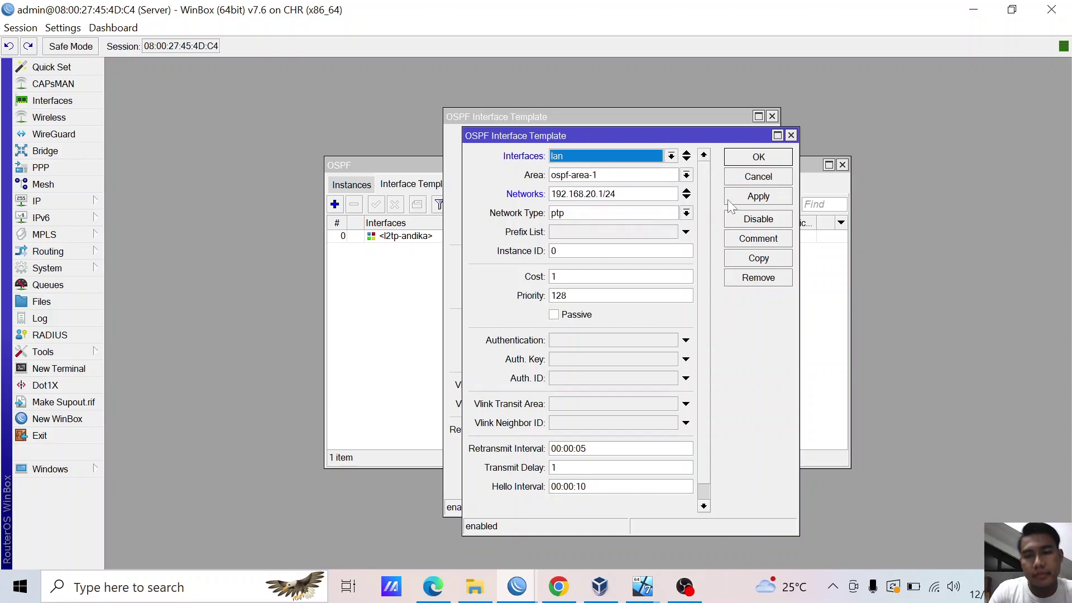
{"action": "left_click", "coordinate": [743, 197]}
{"action": "left_click", "coordinate": [749, 159]}
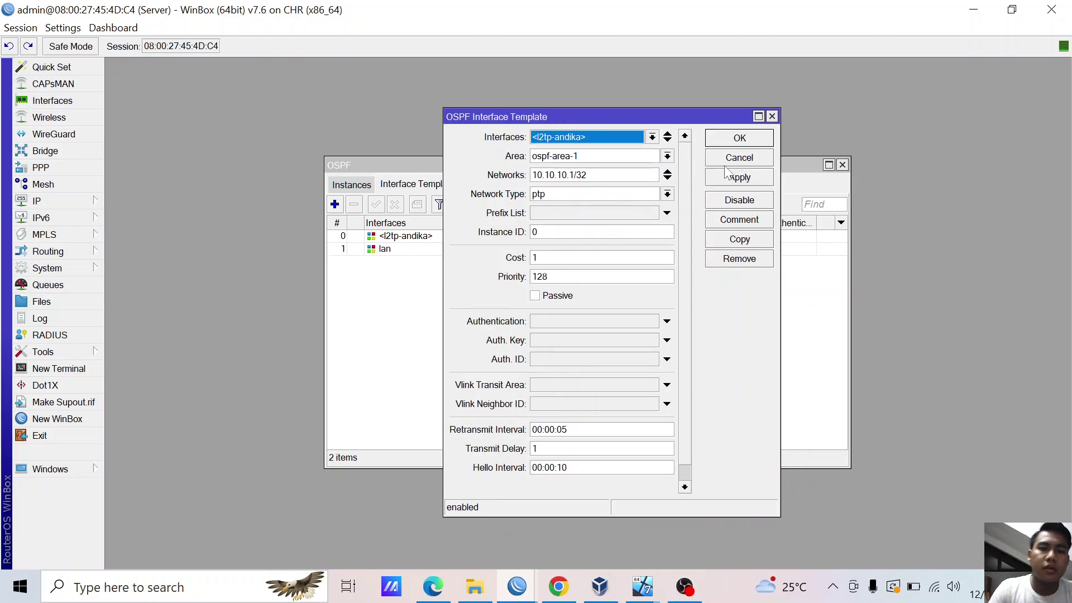
{"action": "left_click", "coordinate": [732, 139]}
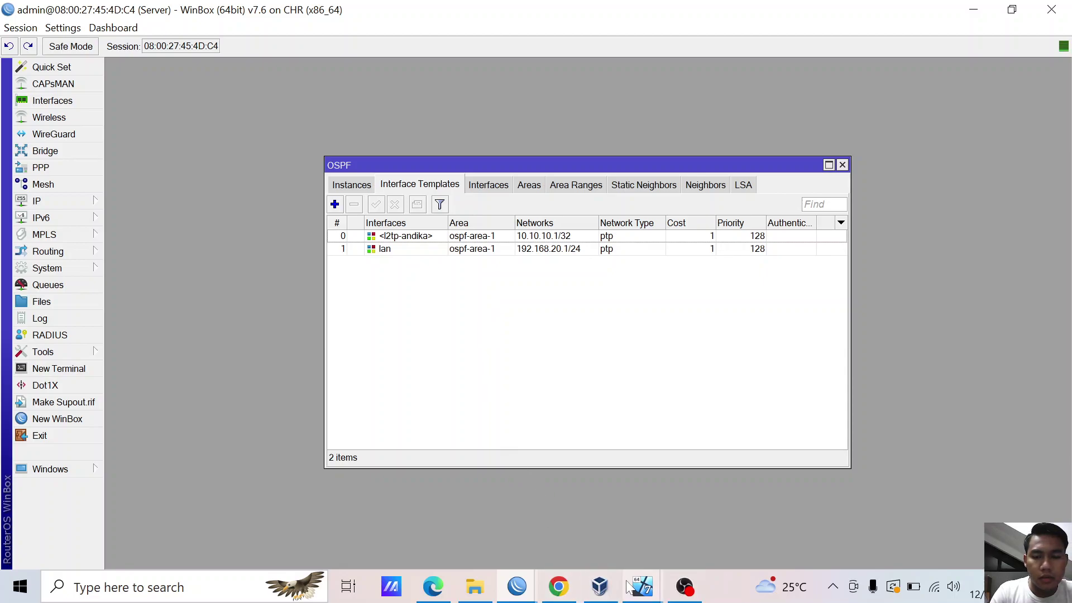
- In the serverr VM, find Windows Firewall via 'fire', confirm it is Off, and close it
{"action": "mouse_move", "coordinate": [631, 586]}
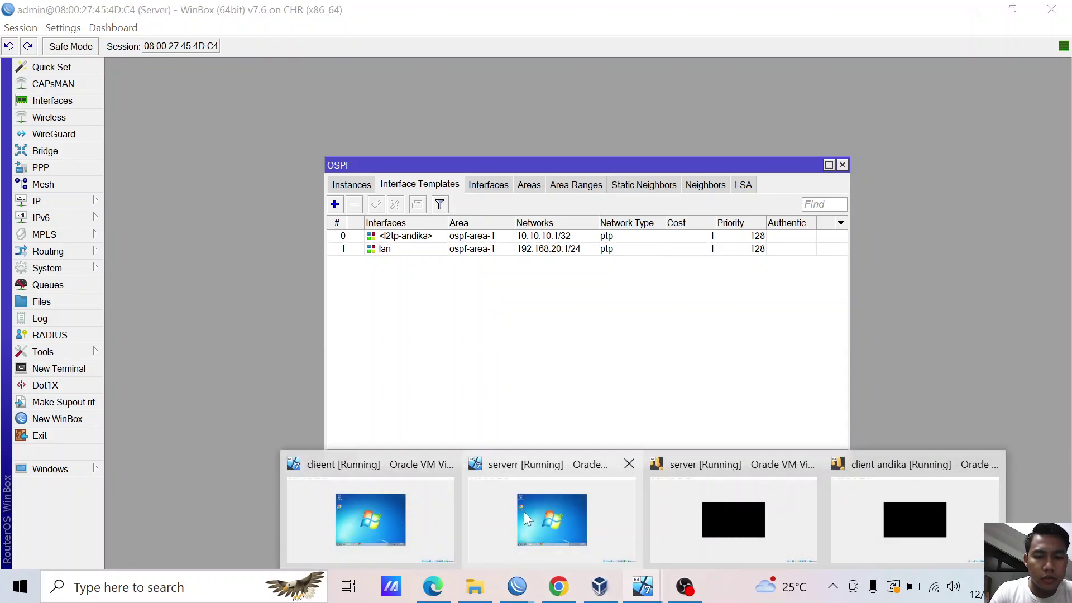
{"action": "left_click", "coordinate": [523, 511]}
{"action": "left_click", "coordinate": [327, 450]}
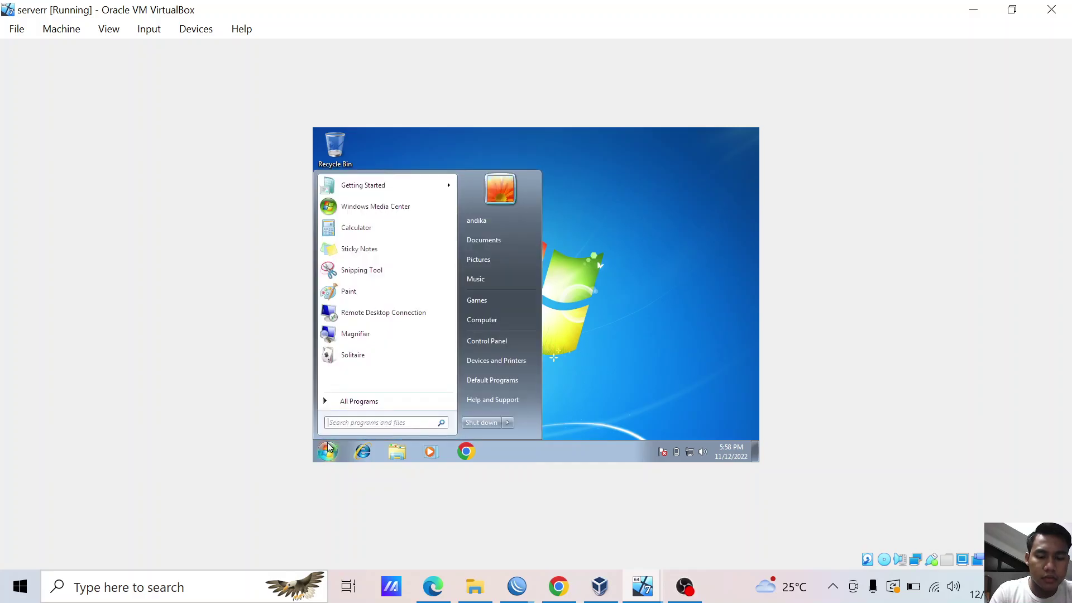
{"action": "type", "text": "fire"}
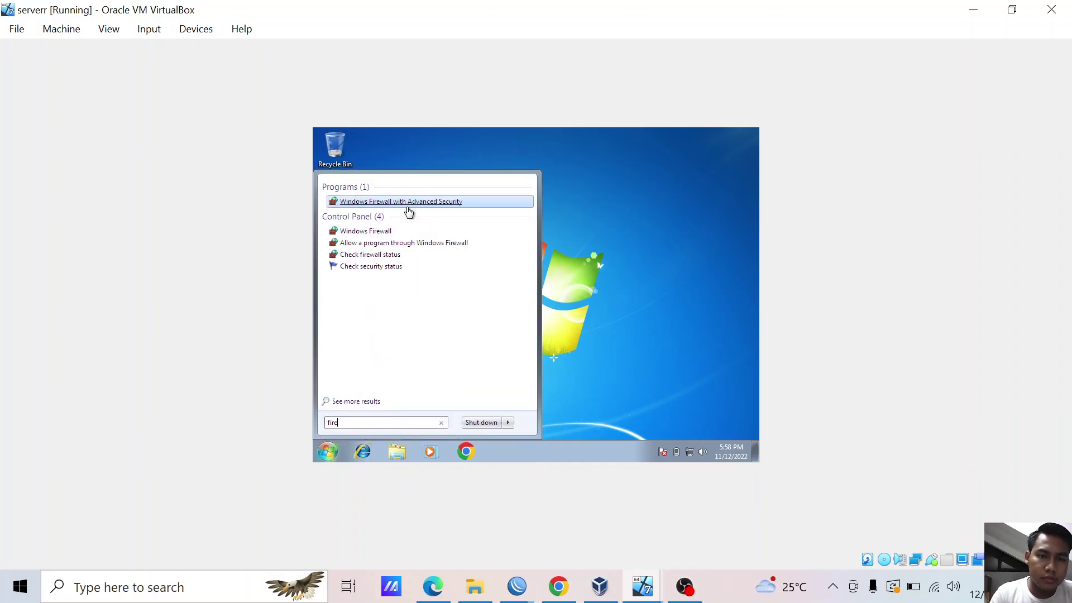
{"action": "left_click", "coordinate": [380, 231]}
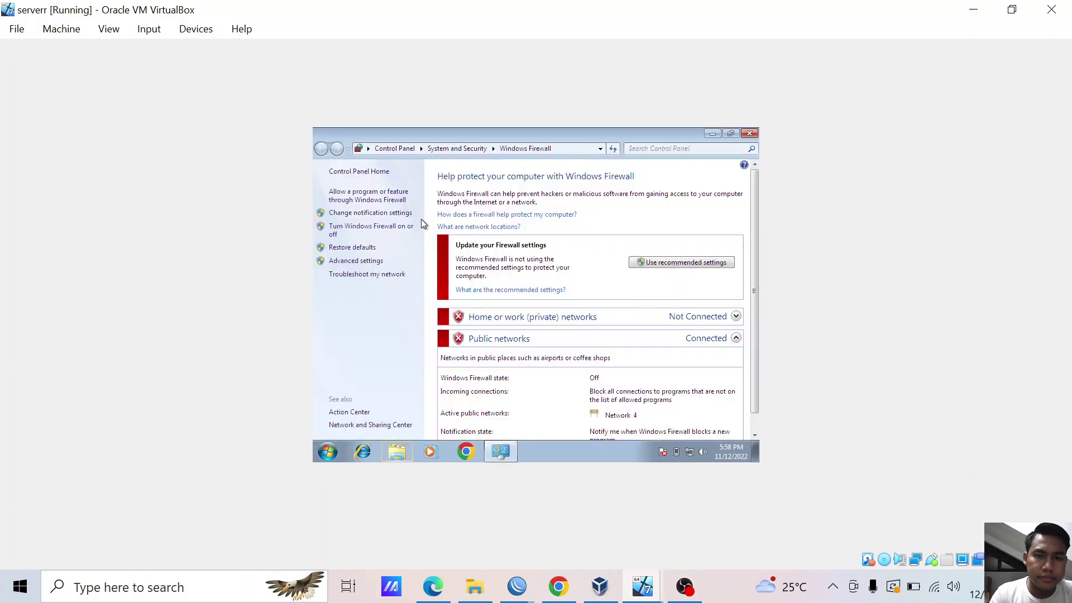
{"action": "left_click", "coordinate": [750, 133]}
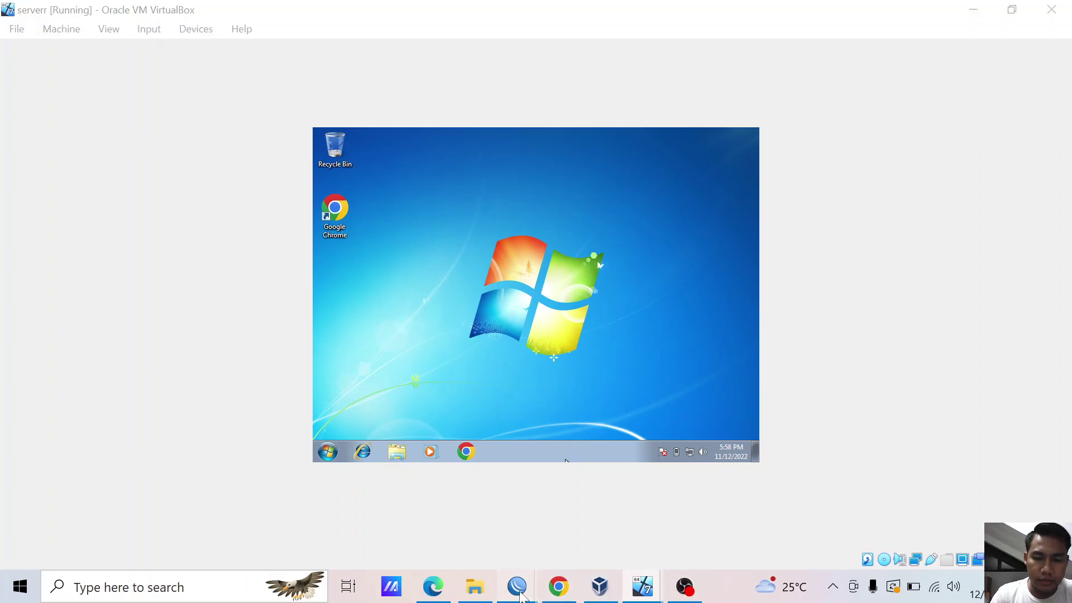
- Switch to the client router's WinBox session and close all its windows
{"action": "mouse_move", "coordinate": [517, 586]}
{"action": "left_click", "coordinate": [608, 514]}
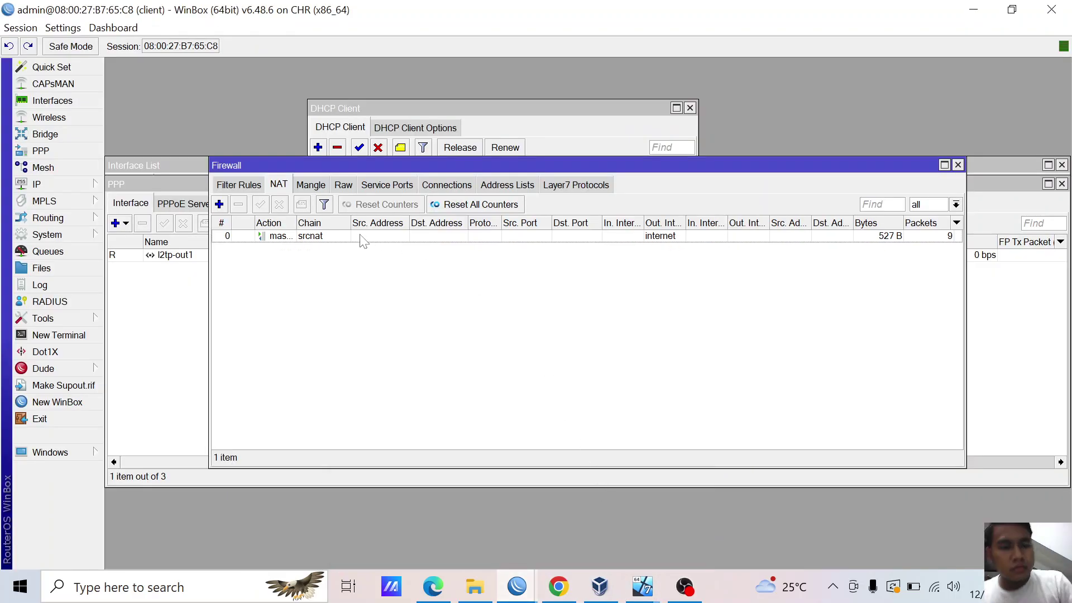
{"action": "left_click", "coordinate": [20, 27]}
{"action": "left_click", "coordinate": [92, 141]}
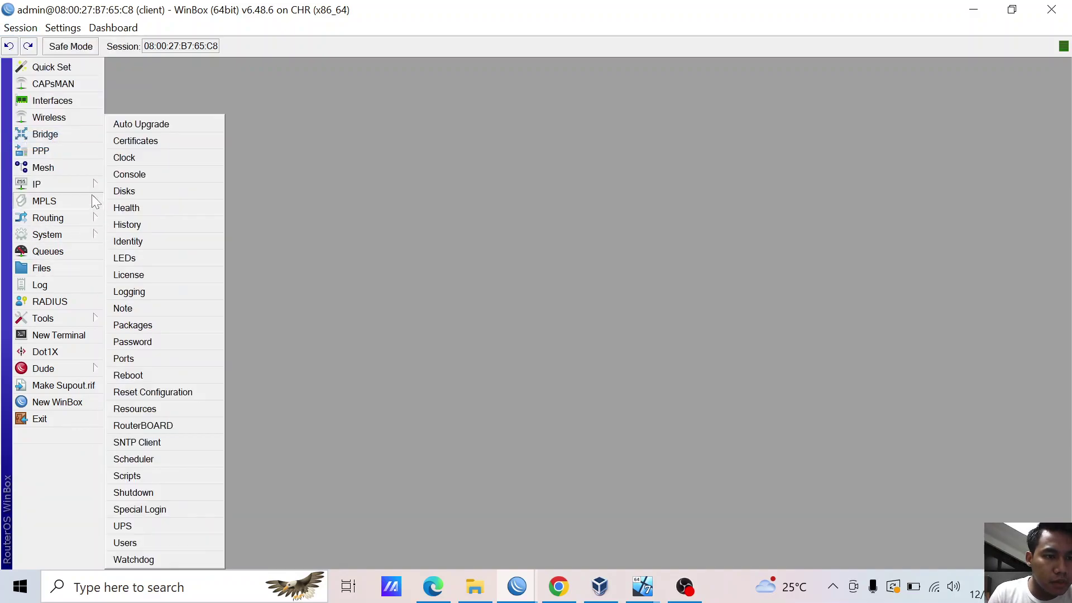
- In OSPF, discard a trial interface entry set to all and start new instance ospf1
{"action": "mouse_move", "coordinate": [82, 233]}
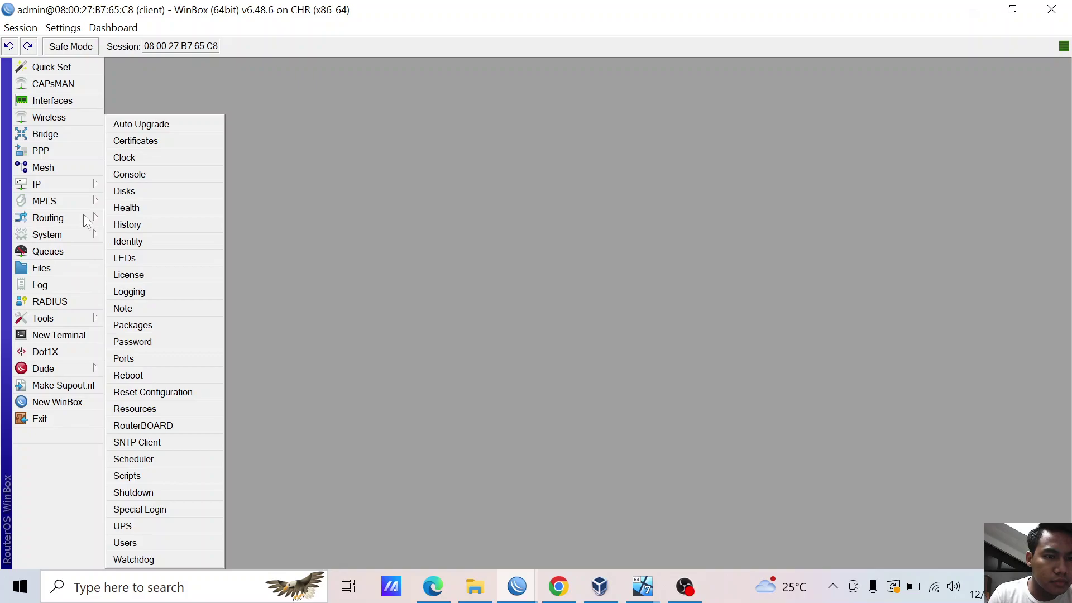
{"action": "left_click", "coordinate": [136, 286]}
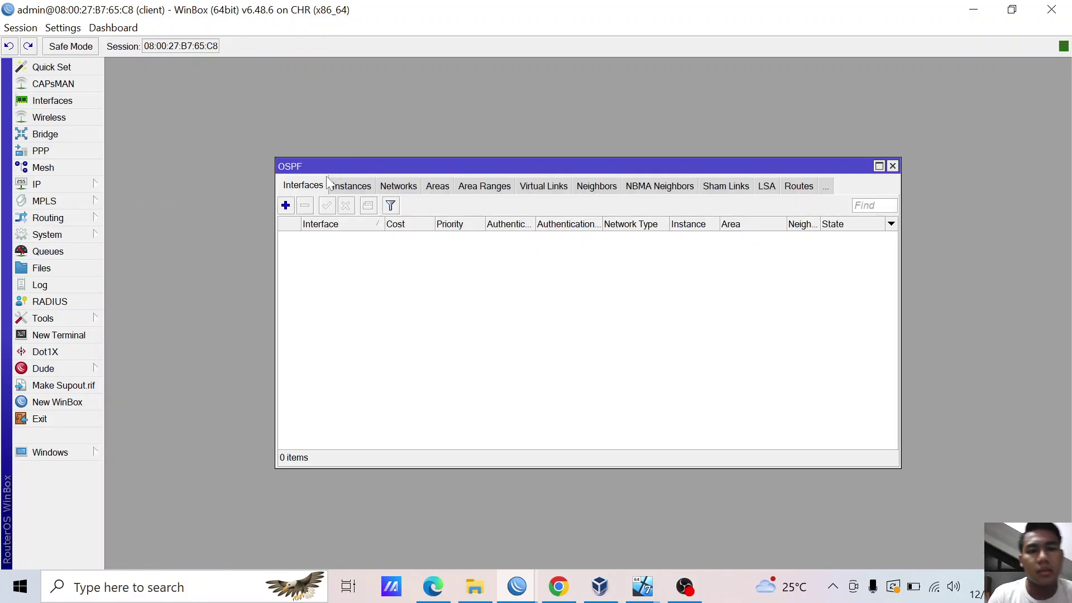
{"action": "left_click", "coordinate": [285, 206]}
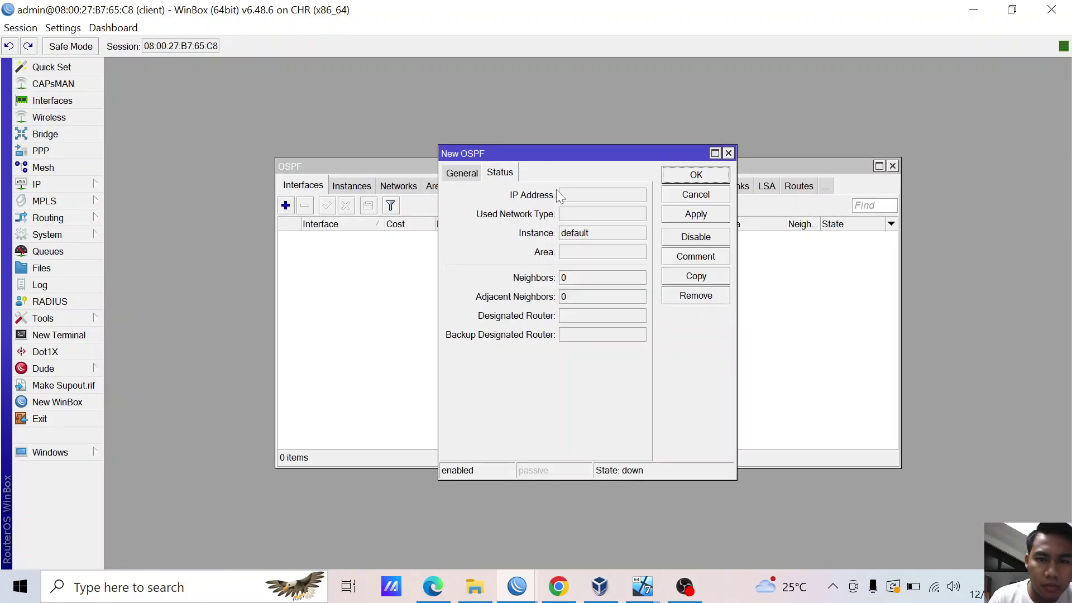
{"action": "left_click", "coordinate": [460, 172]}
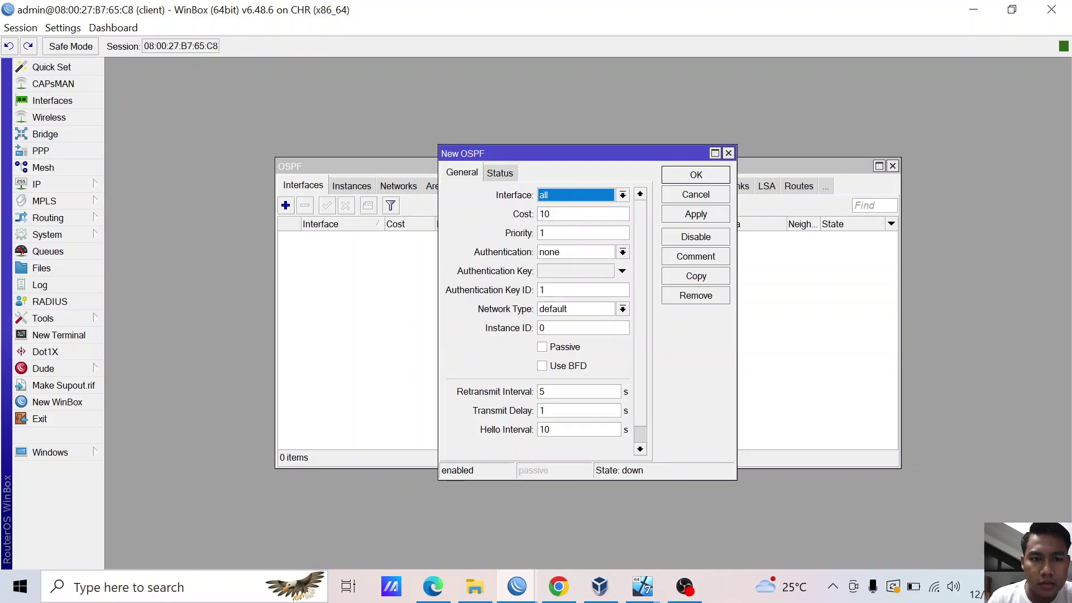
{"action": "left_click", "coordinate": [622, 196]}
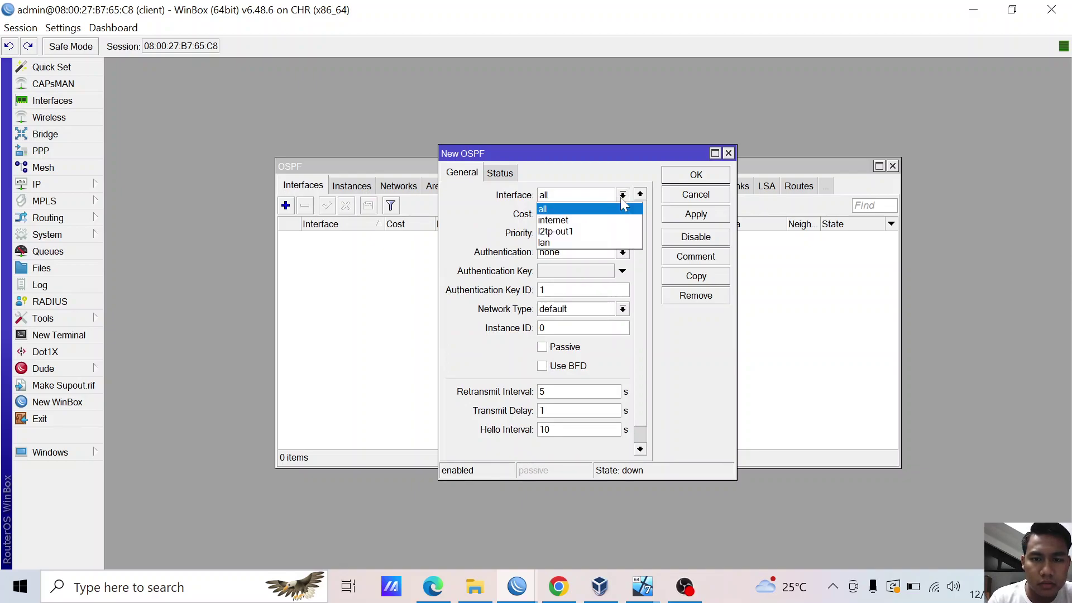
{"action": "left_click", "coordinate": [622, 200]}
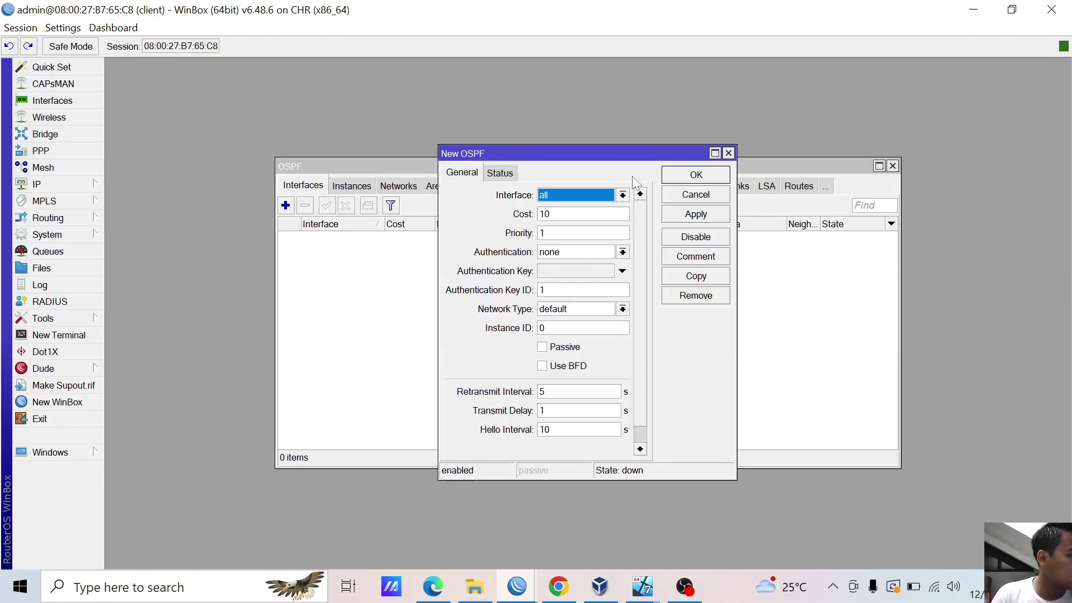
{"action": "left_click", "coordinate": [728, 153]}
{"action": "left_click", "coordinate": [352, 187]}
{"action": "left_click", "coordinate": [285, 206]}
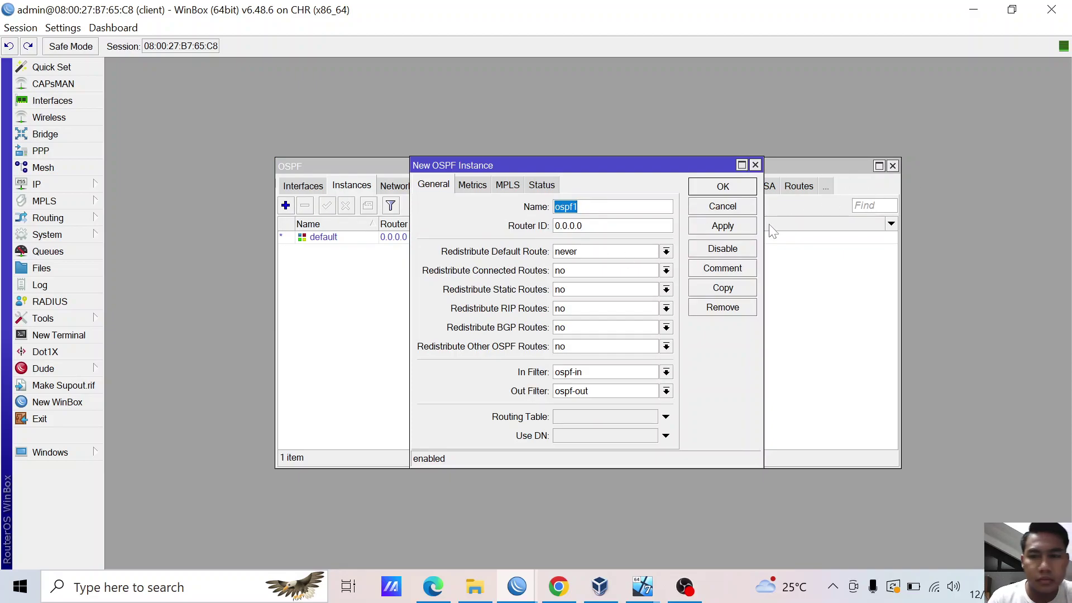
- Save instance ospf1, then abandon area1 (ID 0.0.0.0) after its duplicate area-id error
{"action": "left_click", "coordinate": [735, 227]}
{"action": "left_click", "coordinate": [723, 188]}
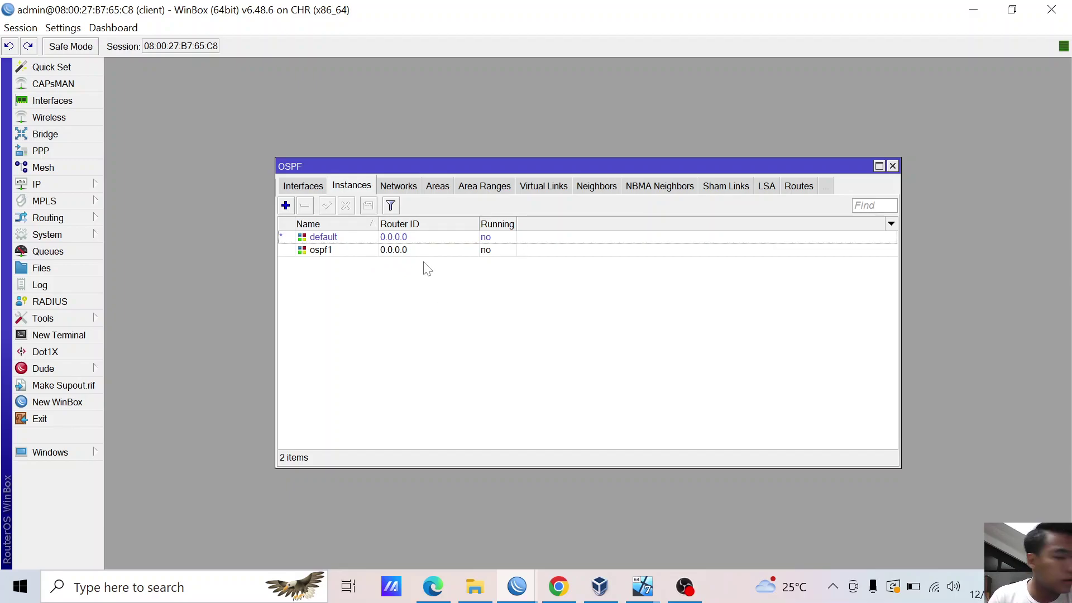
{"action": "left_click", "coordinate": [435, 188]}
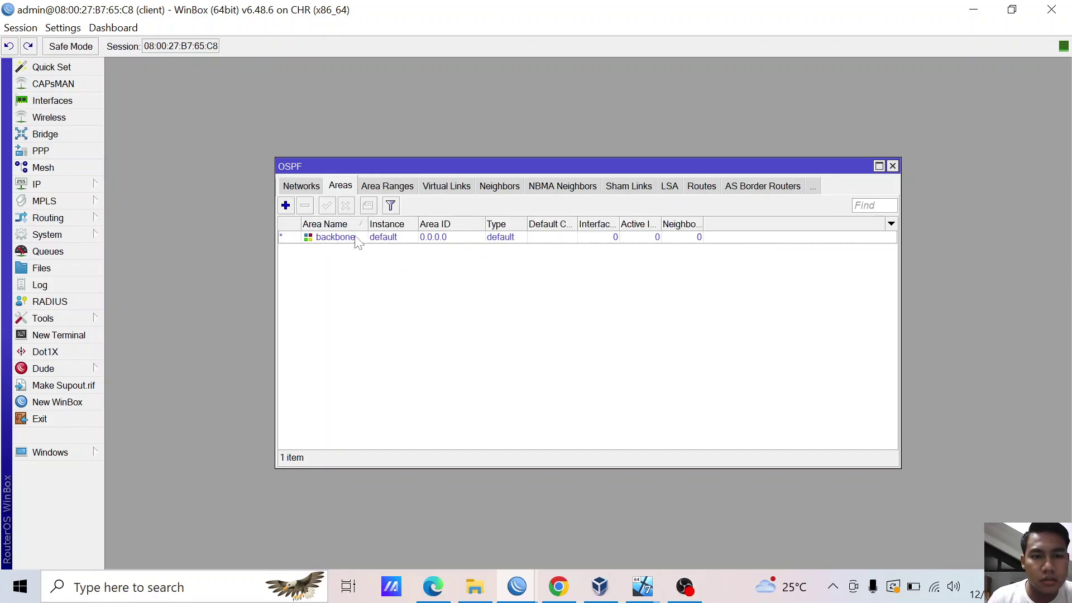
{"action": "left_click", "coordinate": [286, 206]}
{"action": "left_click", "coordinate": [680, 220]}
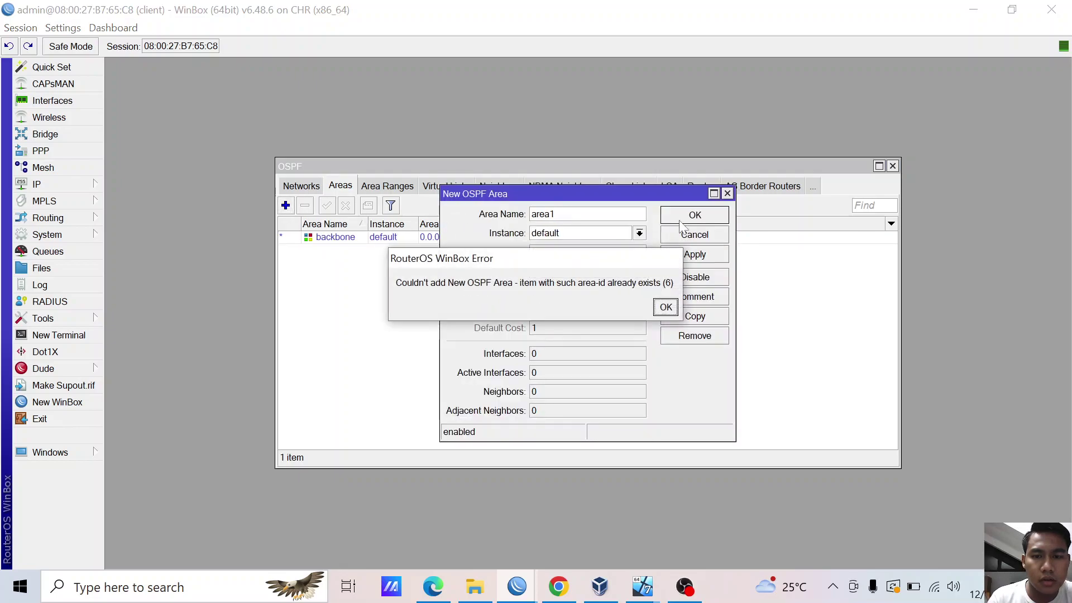
{"action": "left_click", "coordinate": [666, 307]}
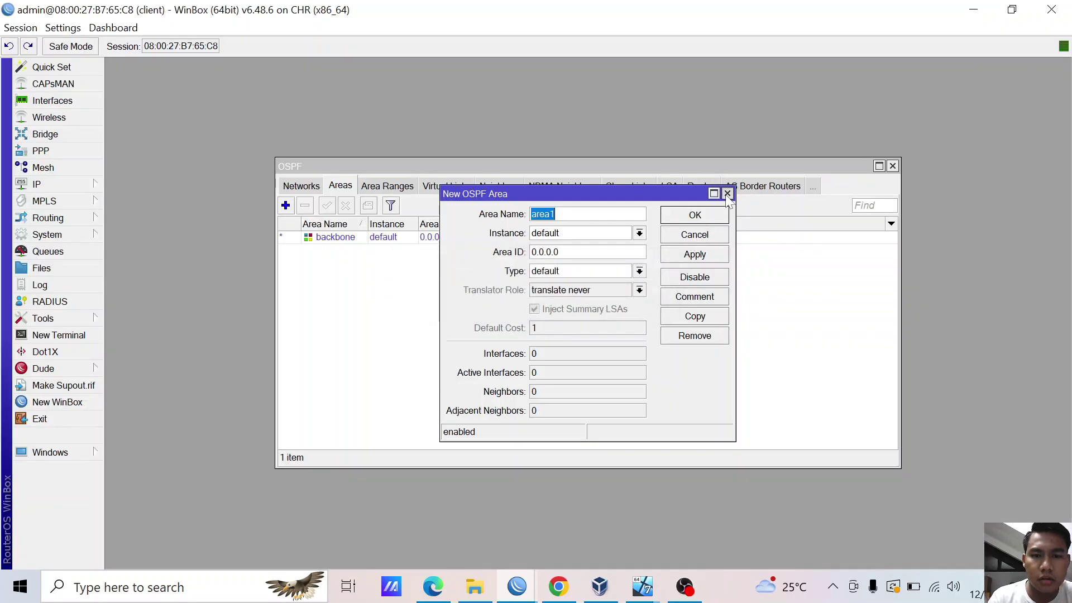
{"action": "left_click", "coordinate": [727, 194]}
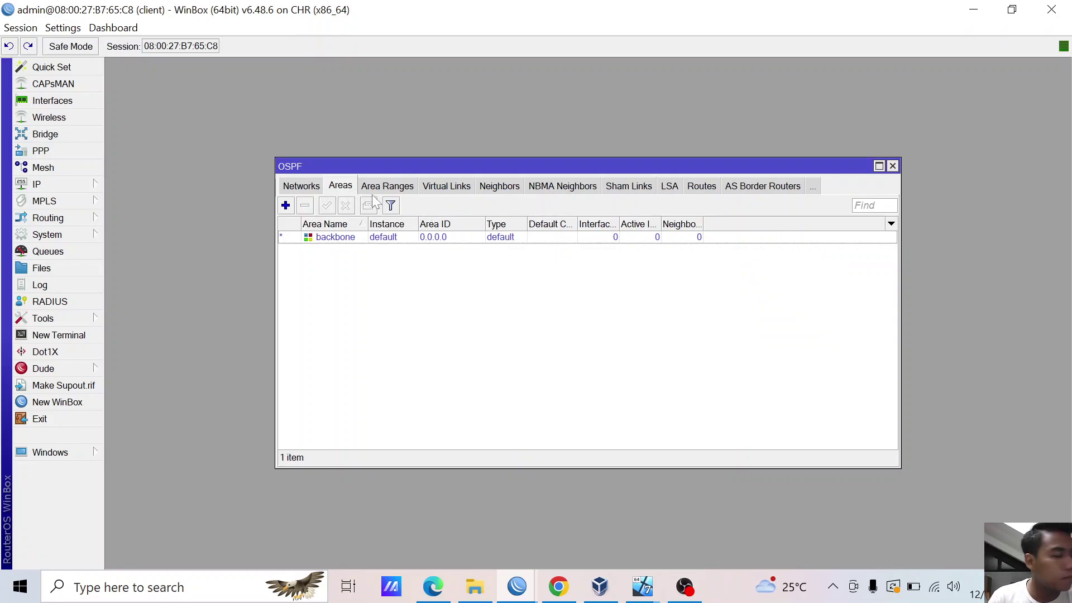
- Cycle through the OSPF tabs to Interfaces and start a new interface entry
{"action": "left_click", "coordinate": [301, 190]}
{"action": "left_click", "coordinate": [300, 190]}
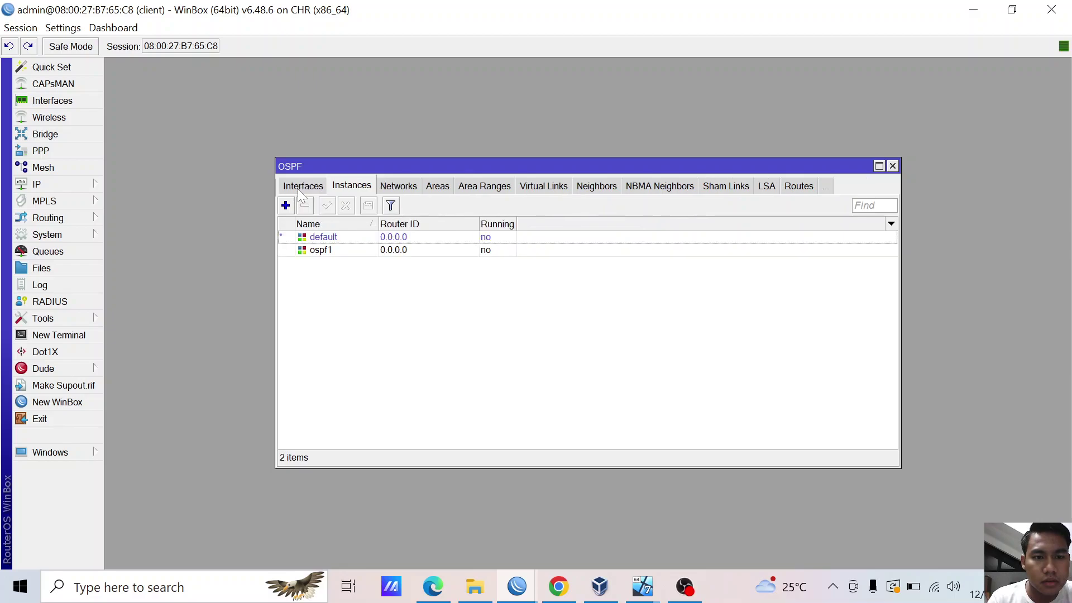
{"action": "left_click", "coordinate": [301, 190]}
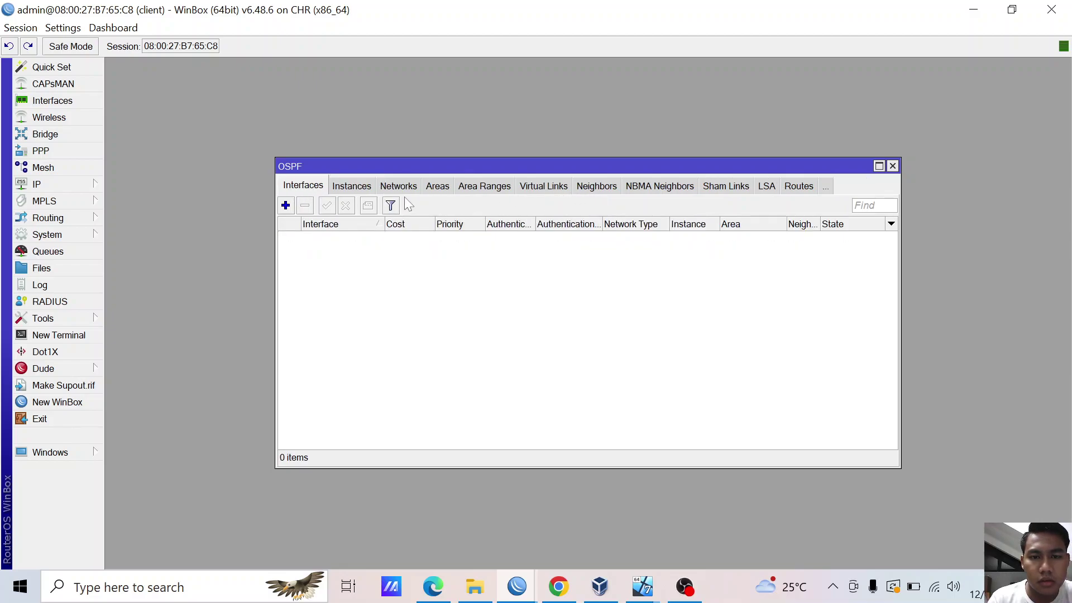
{"action": "left_click", "coordinate": [286, 206]}
- Set the new OSPF interface to l2tp-out1 with authentication none, then discard it
{"action": "left_click", "coordinate": [568, 196]}
{"action": "left_click", "coordinate": [569, 197]}
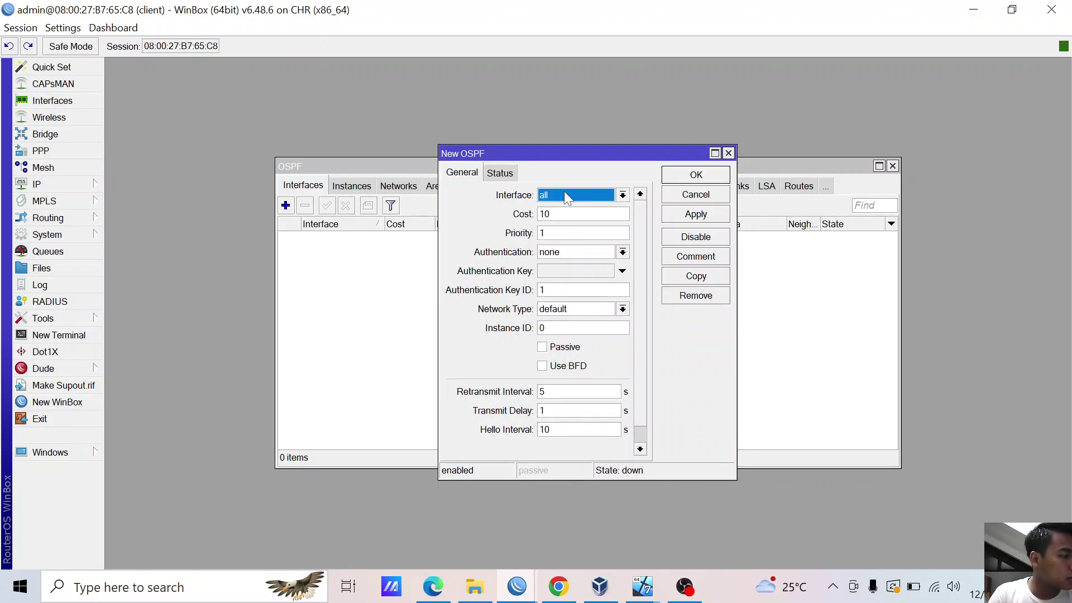
{"action": "left_click", "coordinate": [565, 196]}
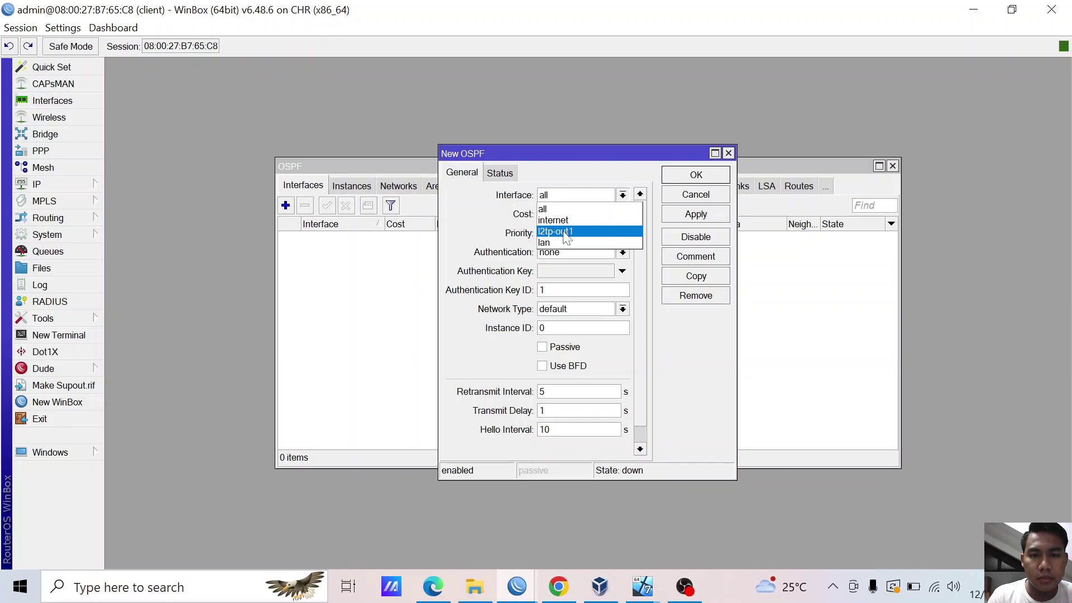
{"action": "left_click", "coordinate": [567, 232]}
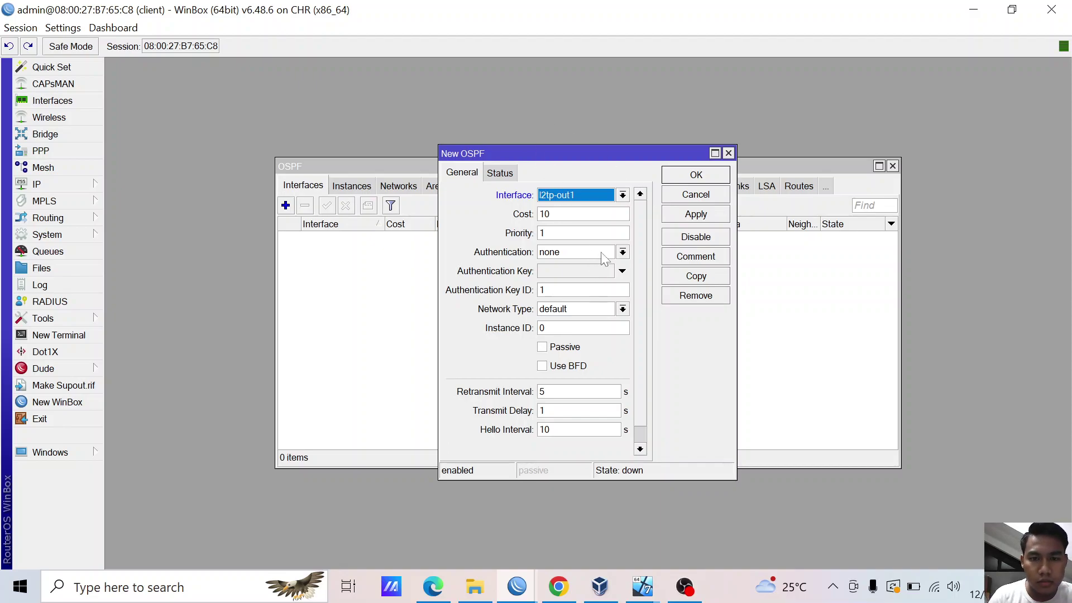
{"action": "left_click", "coordinate": [621, 253]}
{"action": "left_click", "coordinate": [621, 252]}
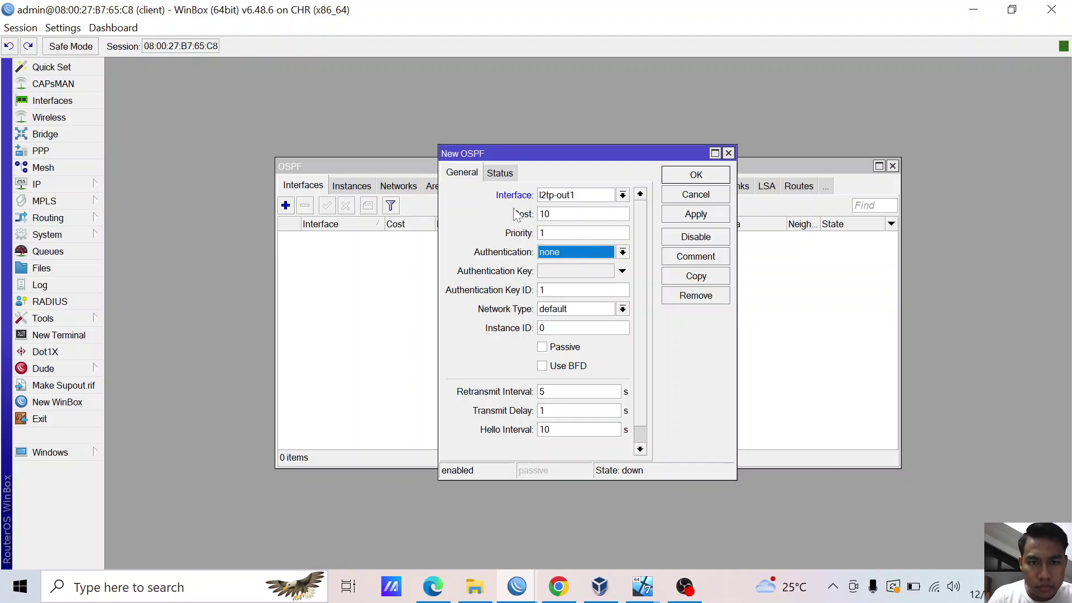
{"action": "left_click", "coordinate": [729, 153]}
- Check the networks and areas lists, discard another interface entry, and close the OSPF window
{"action": "left_click", "coordinate": [356, 184]}
{"action": "left_click", "coordinate": [389, 187]}
{"action": "left_click", "coordinate": [321, 186]}
{"action": "left_click", "coordinate": [313, 186]}
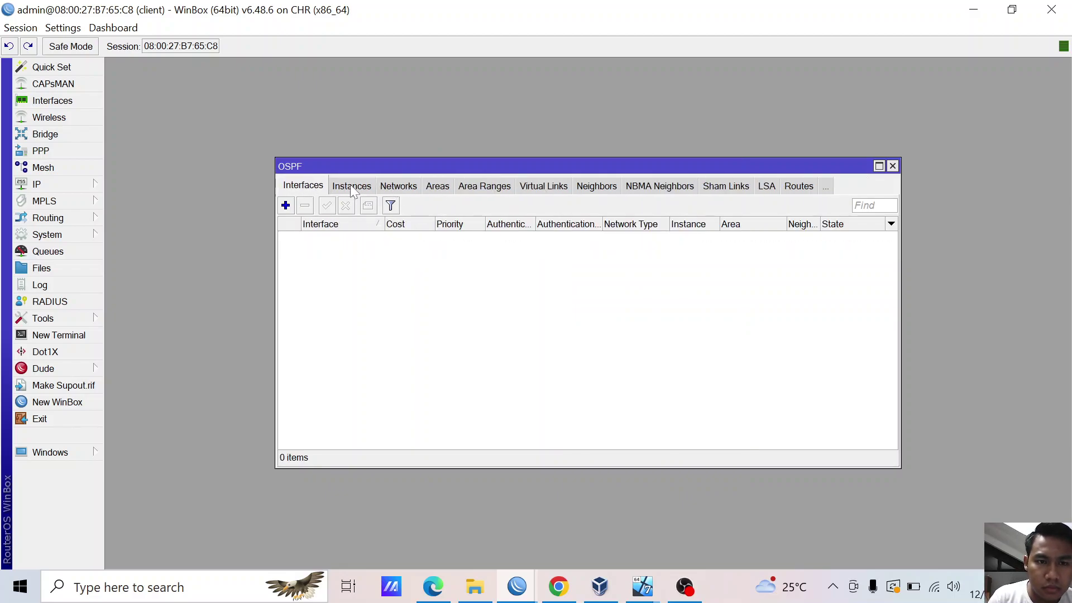
{"action": "left_click", "coordinate": [286, 205]}
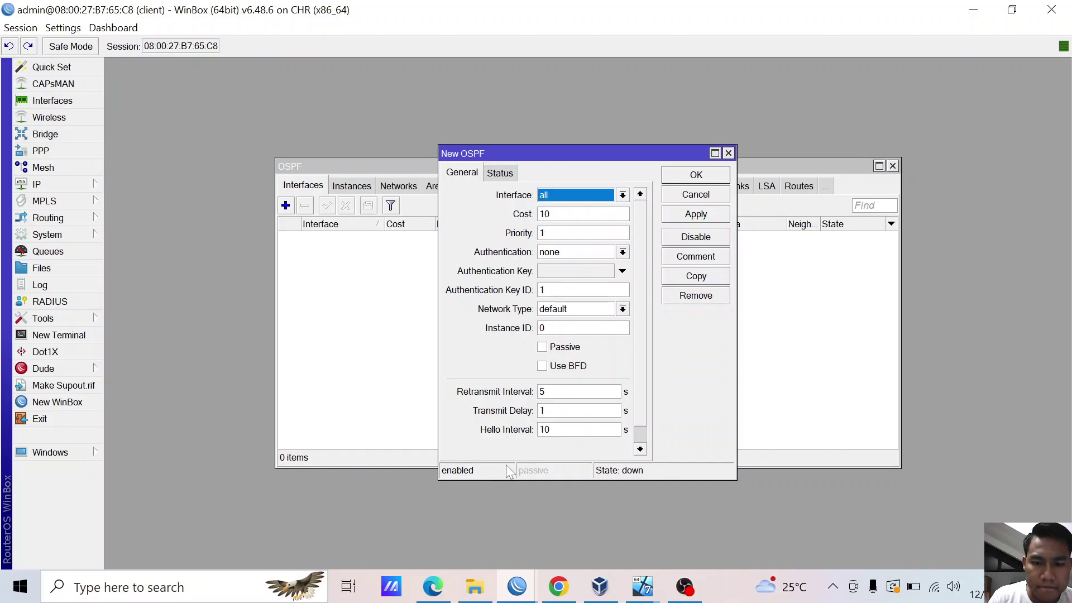
{"action": "left_click", "coordinate": [729, 153]}
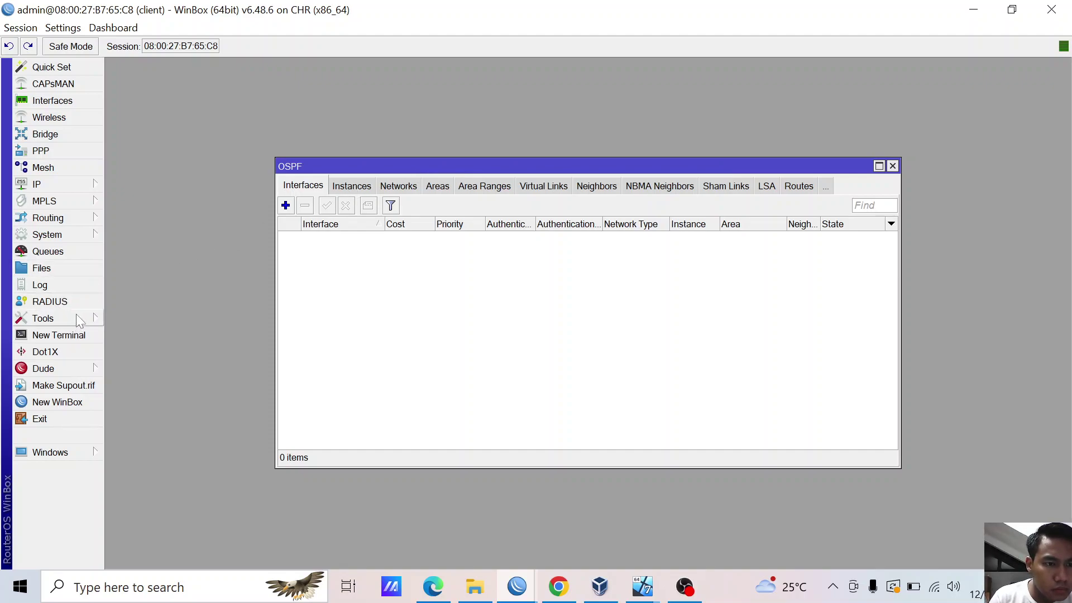
{"action": "left_click", "coordinate": [892, 166]}
- On the server router, disable both OSPF interface templates, l2tp-andika and lan
{"action": "mouse_move", "coordinate": [510, 593]}
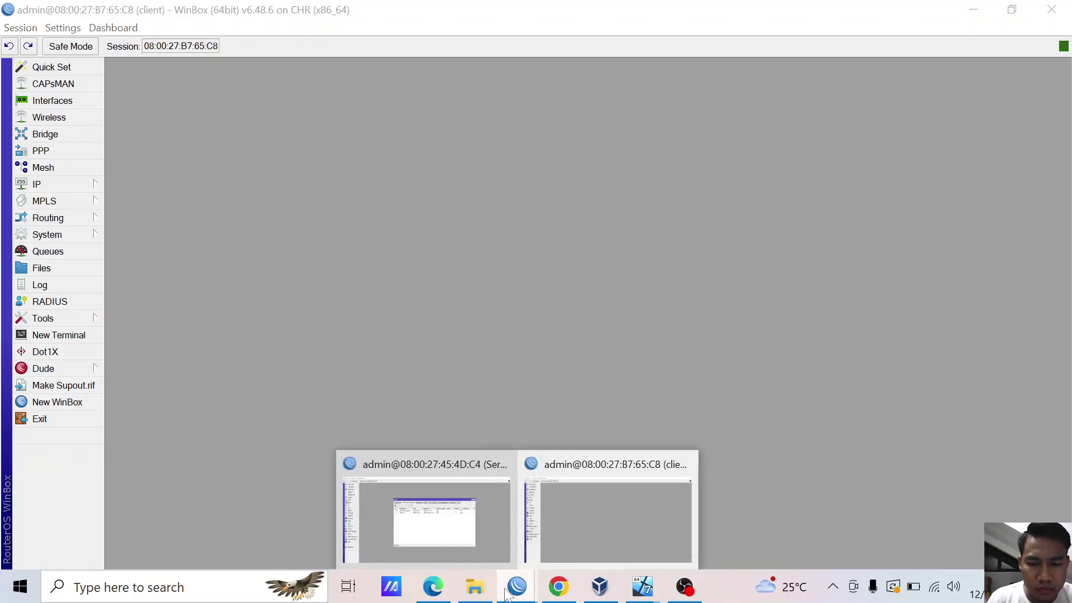
{"action": "left_click", "coordinate": [485, 539]}
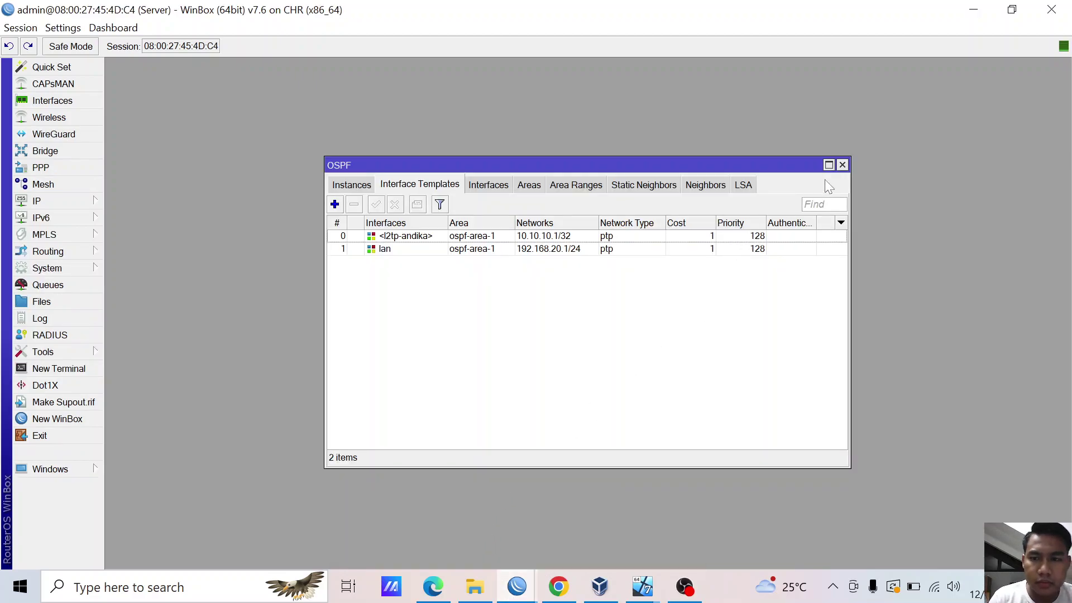
{"action": "left_click", "coordinate": [395, 247]}
{"action": "left_click", "coordinate": [399, 237]}
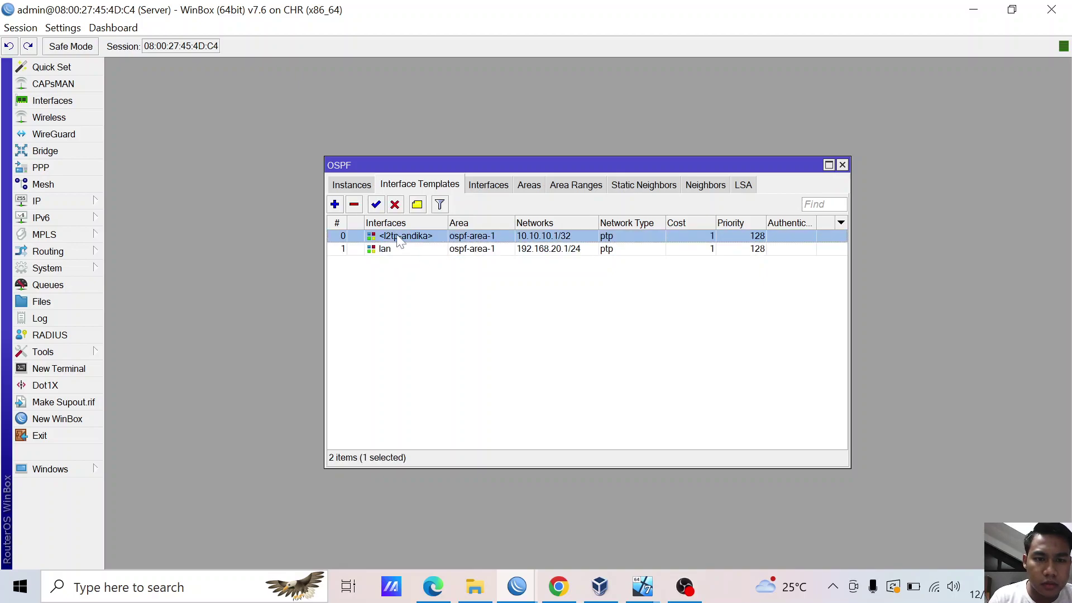
{"action": "left_click", "coordinate": [395, 205]}
{"action": "left_click", "coordinate": [394, 249]}
{"action": "left_click", "coordinate": [395, 205]}
- Disable ospf-instance-1 and ospf-area-1, then close the OSPF window
{"action": "left_click", "coordinate": [363, 185]}
{"action": "left_click", "coordinate": [395, 204]}
{"action": "left_click", "coordinate": [504, 182]}
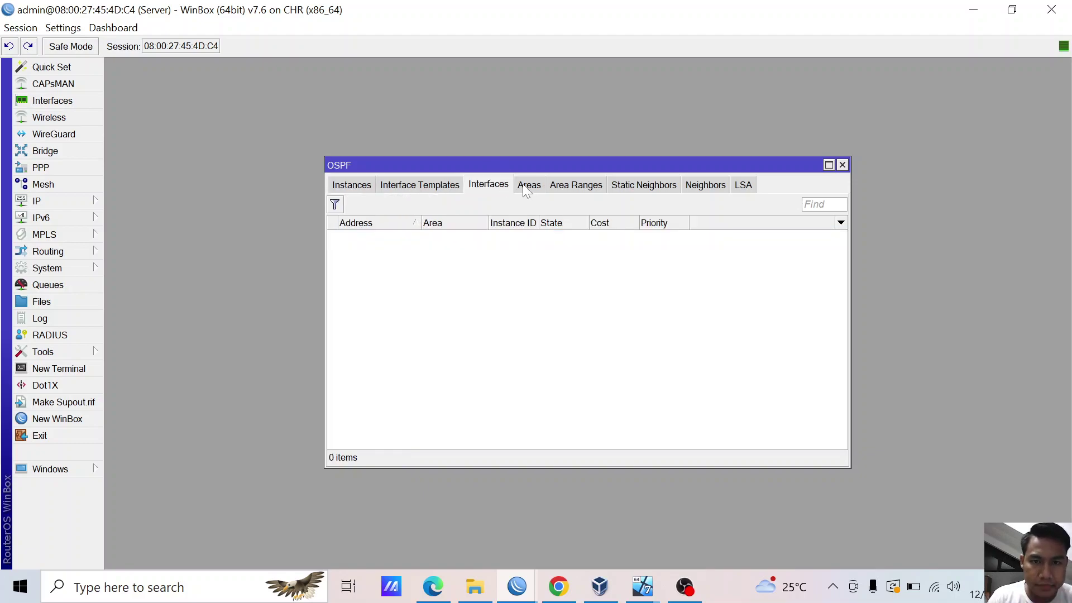
{"action": "left_click", "coordinate": [522, 183]}
{"action": "left_click", "coordinate": [395, 205]}
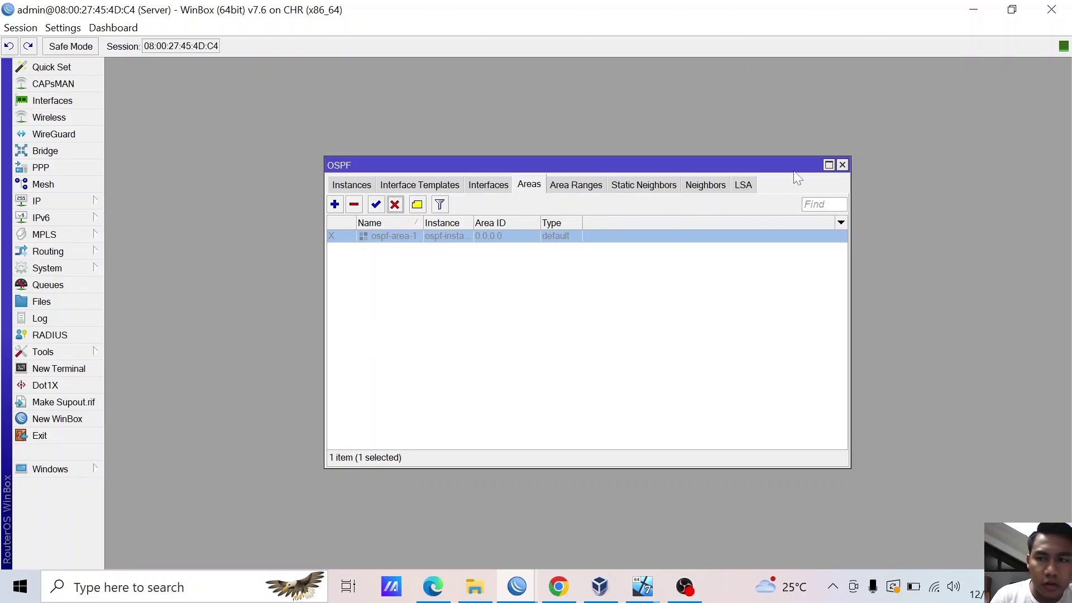
{"action": "left_click", "coordinate": [842, 165]}
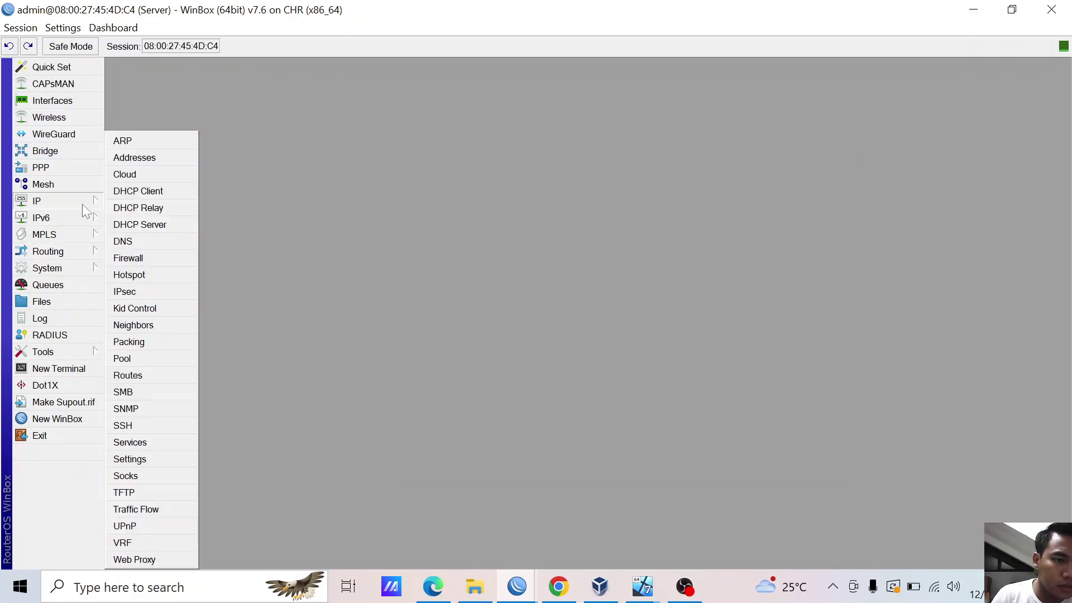
- In IP > Routes, add and apply a route to 192.168.20.1/24 via gateway 10.10.10.2
{"action": "mouse_move", "coordinate": [85, 244]}
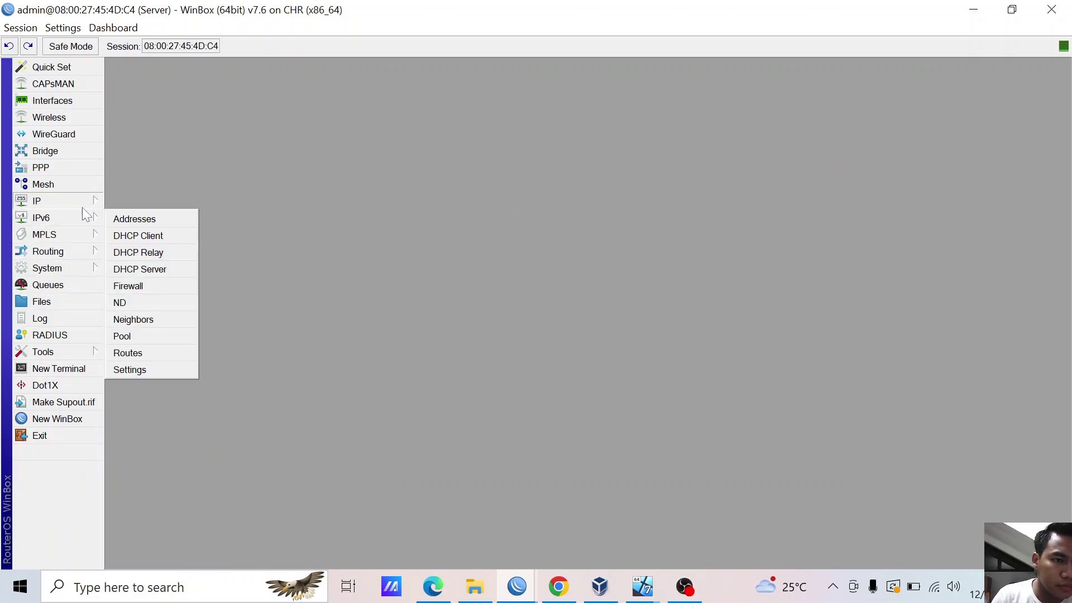
{"action": "mouse_move", "coordinate": [67, 201]}
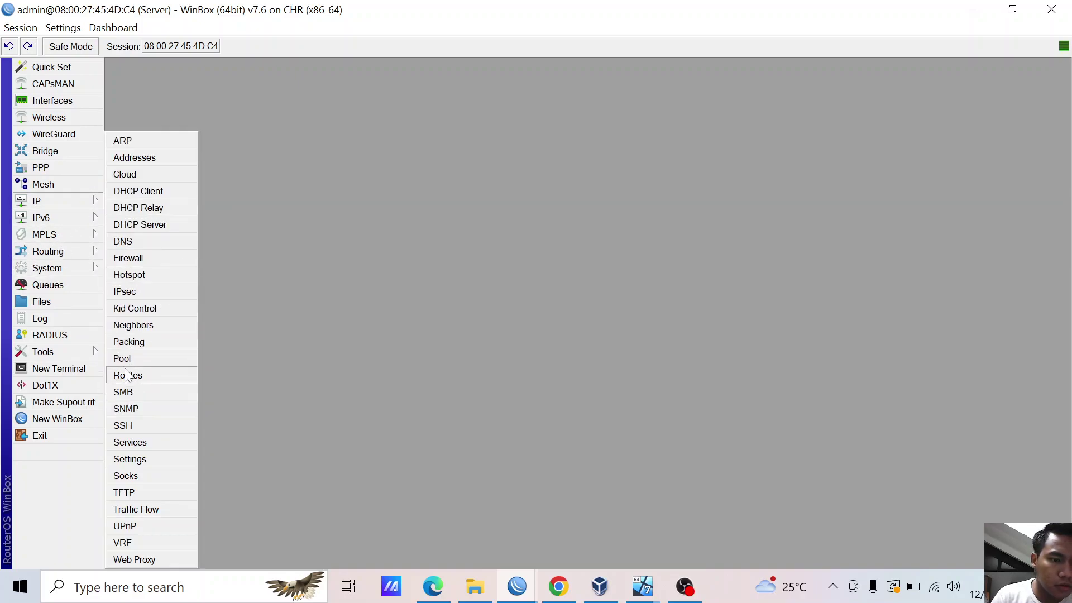
{"action": "left_click", "coordinate": [128, 375]}
{"action": "left_click", "coordinate": [339, 194]}
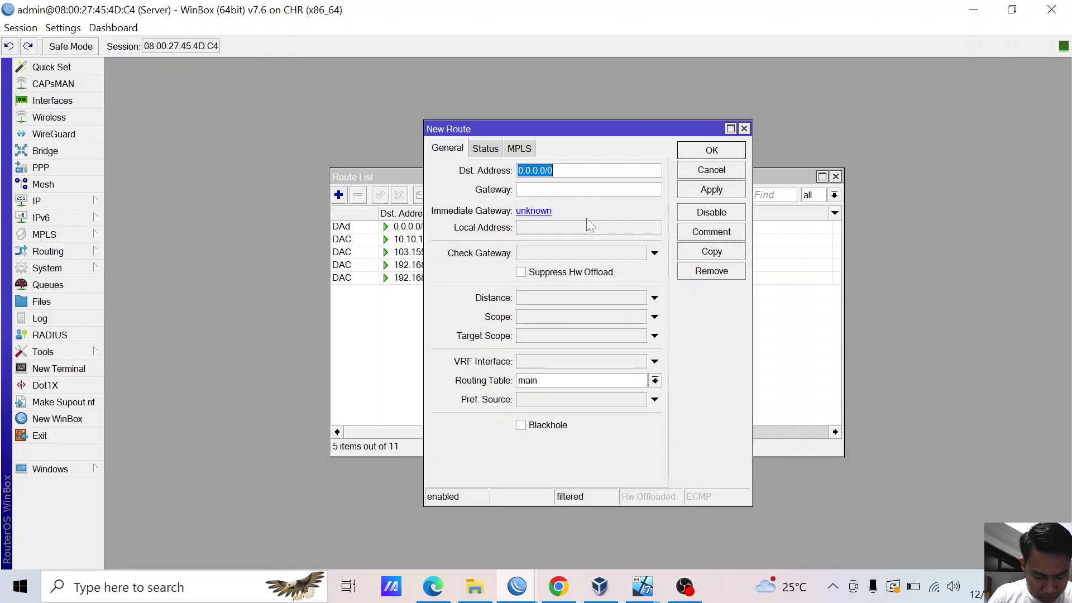
{"action": "type", "text": "192"}
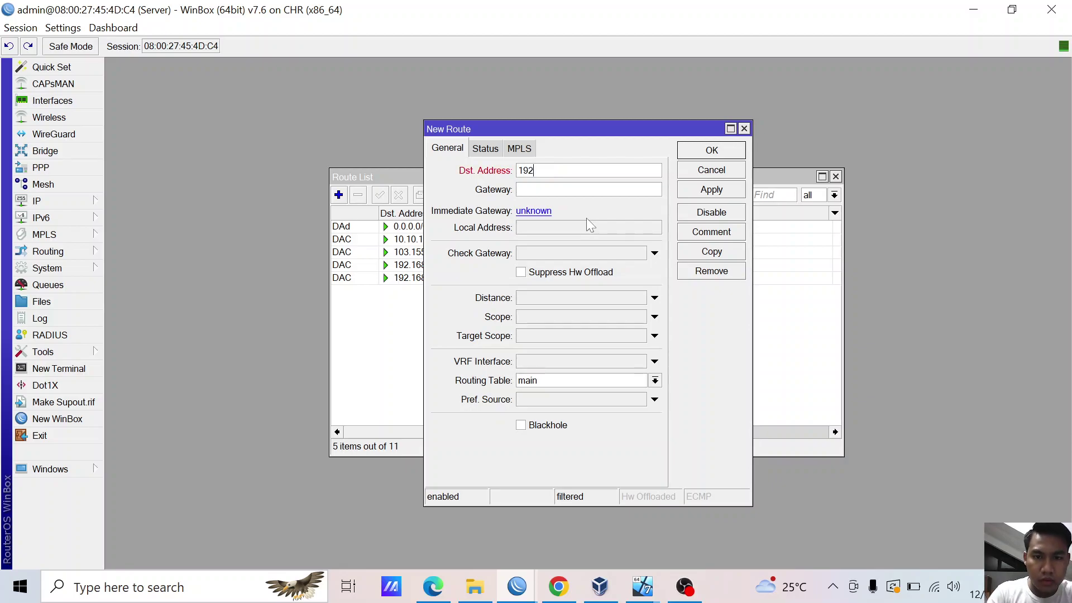
{"action": "type", "text": ".168."}
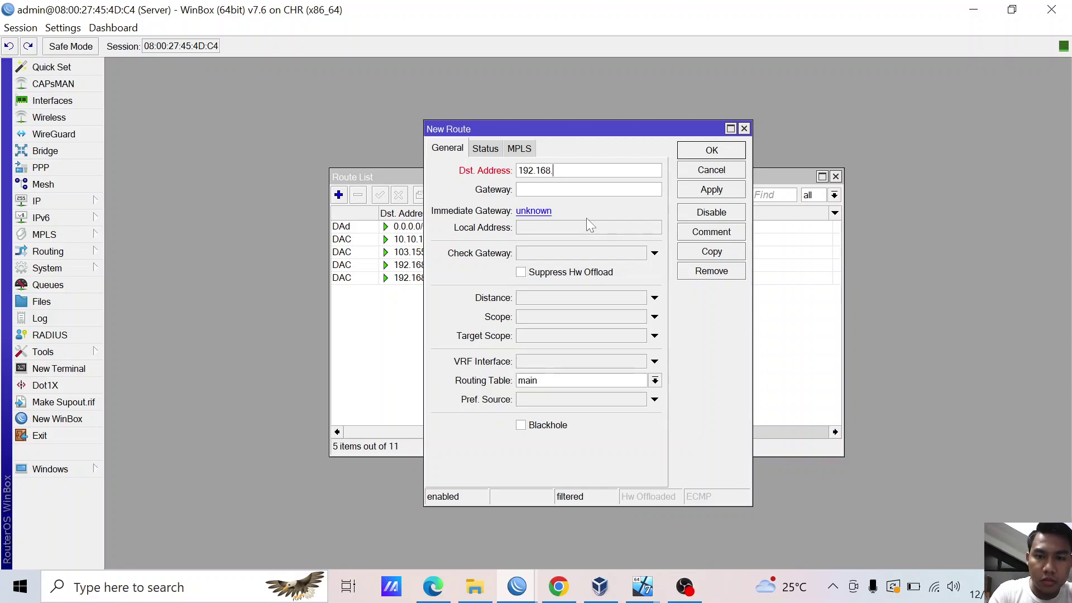
{"action": "type", "text": "20.1/24"}
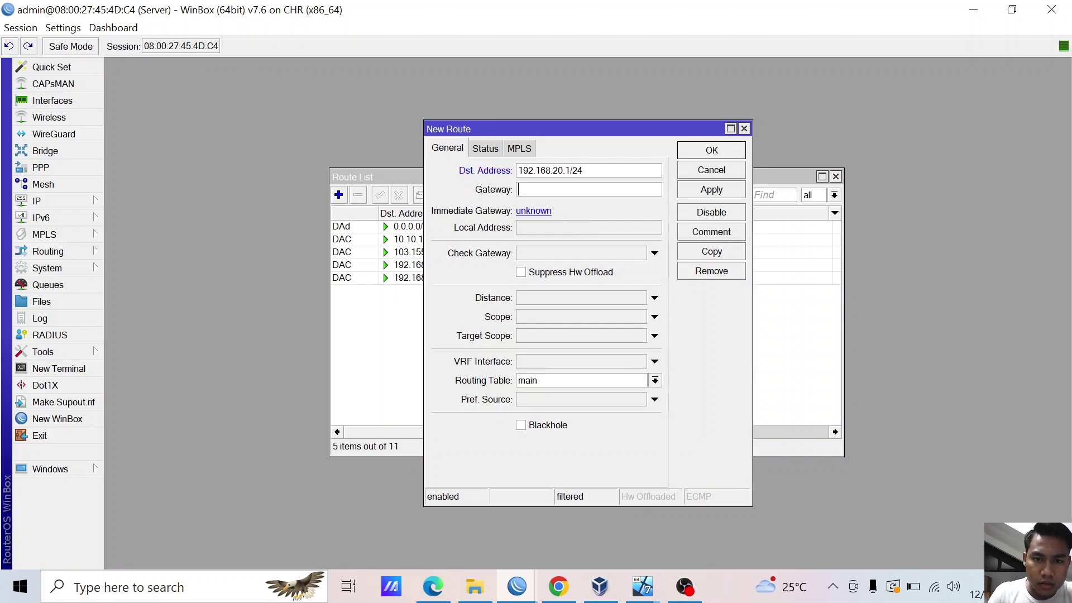
{"action": "key", "text": "Tab"}
{"action": "type", "text": "10.10.10."}
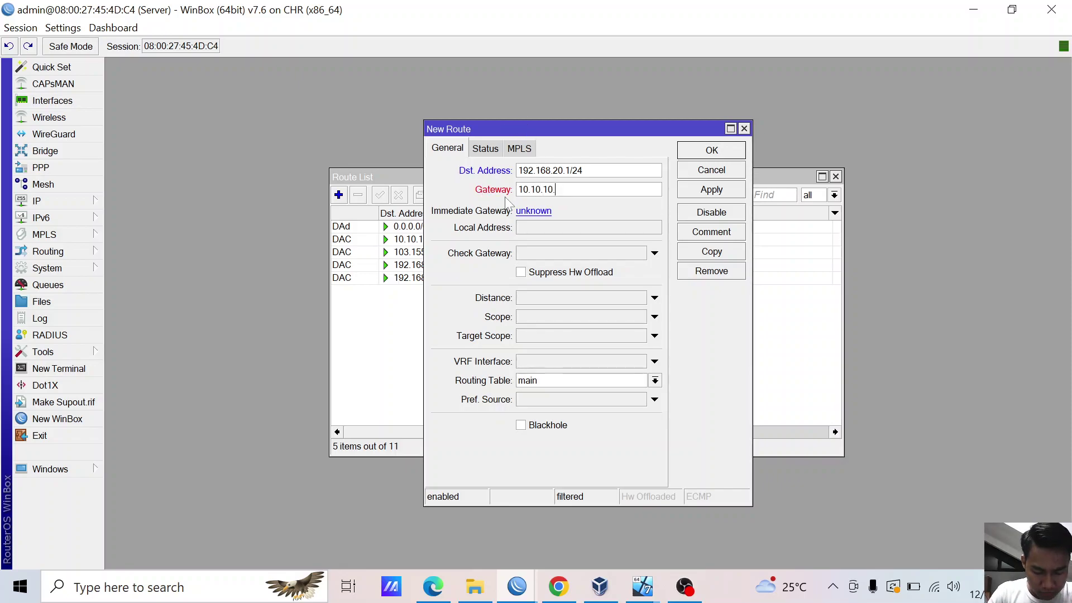
{"action": "type", "text": "2"}
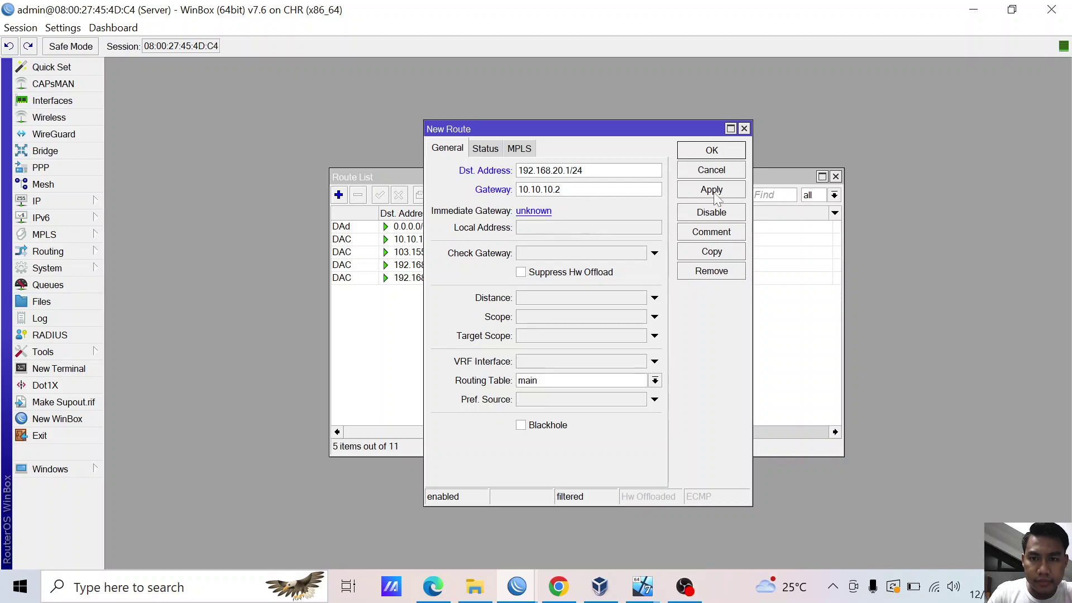
{"action": "left_click", "coordinate": [717, 195]}
- Save the new server route, then reopen it and strip the prefix length from its destination
{"action": "left_click", "coordinate": [725, 152]}
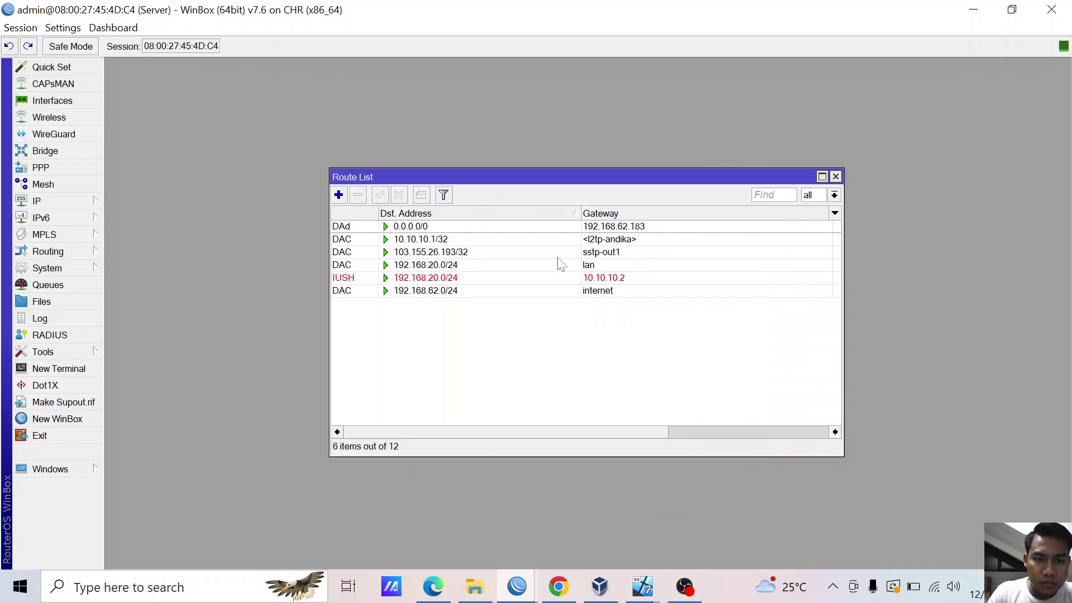
{"action": "double_click", "coordinate": [475, 279]}
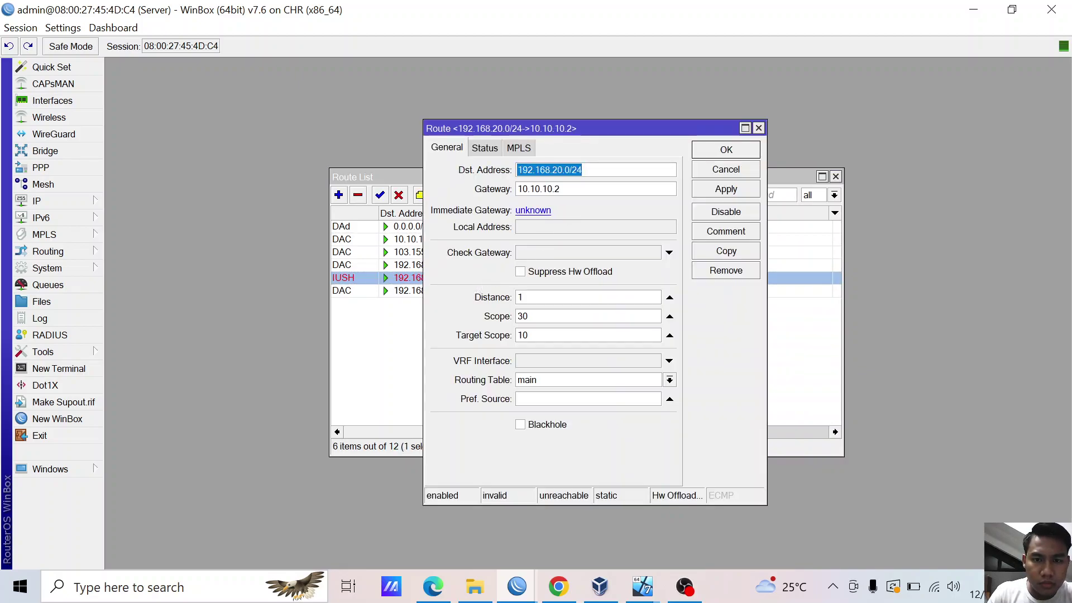
{"action": "key", "text": "End"}
{"action": "key", "text": "BackSpace"}
{"action": "key", "text": "BackSpace"}
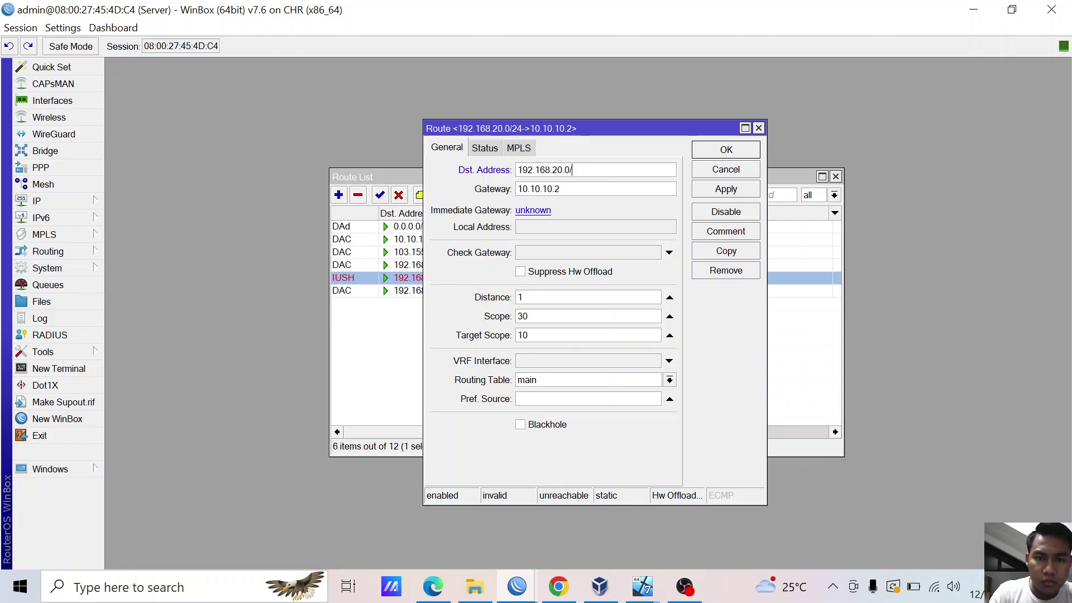
{"action": "left_click", "coordinate": [741, 192]}
{"action": "left_click", "coordinate": [740, 152]}
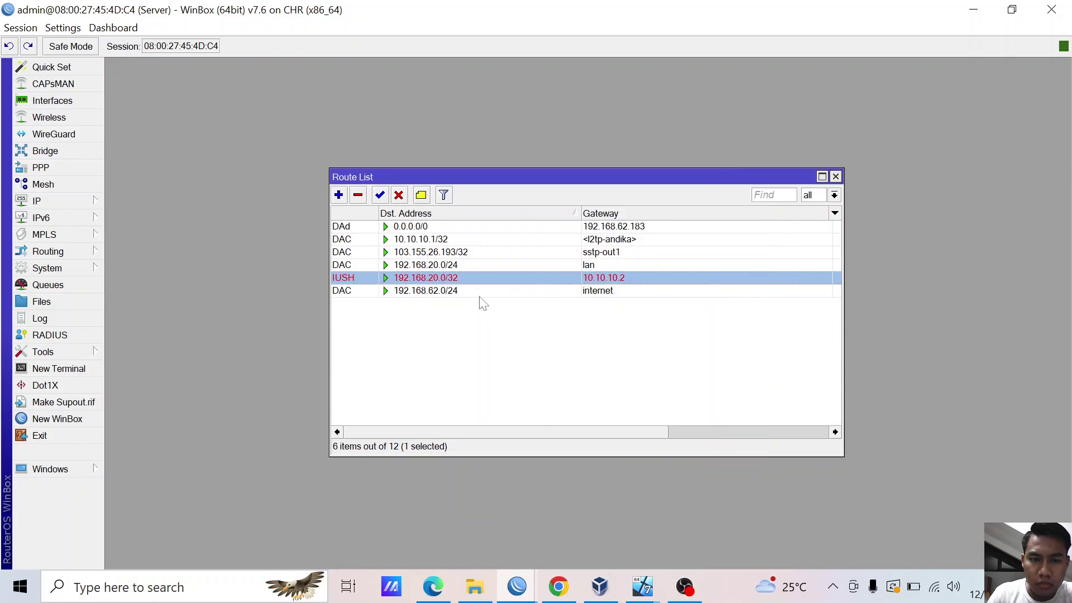
- Correct the route destination from /32 to 192.168.20.0/24 and confirm it
{"action": "double_click", "coordinate": [467, 278]}
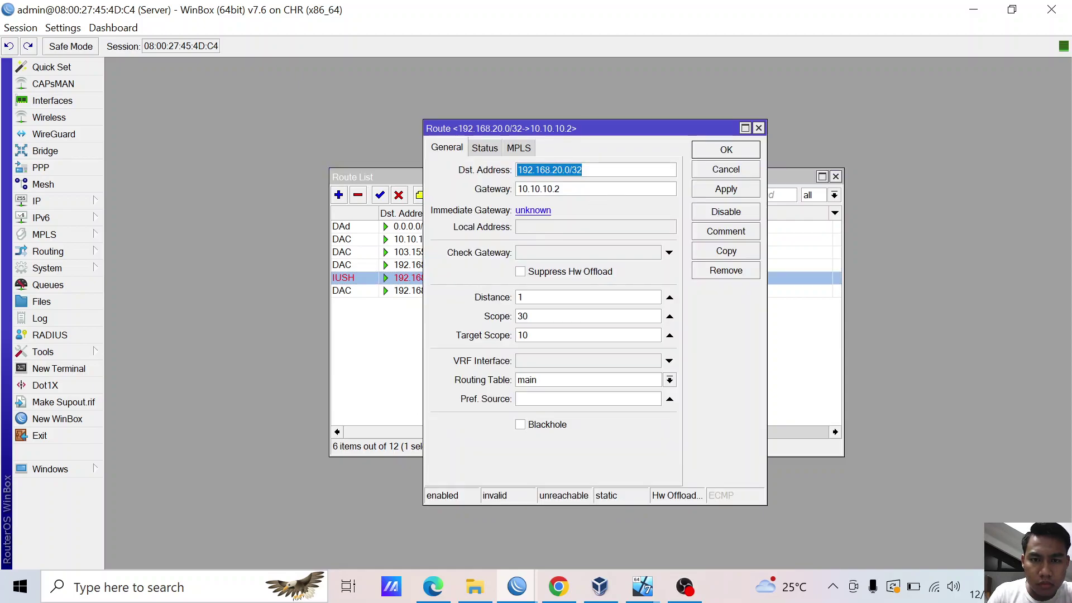
{"action": "left_click", "coordinate": [583, 170]}
{"action": "key", "text": "BackSpace"}
{"action": "key", "text": "BackSpace"}
{"action": "key", "text": "BackSpace"}
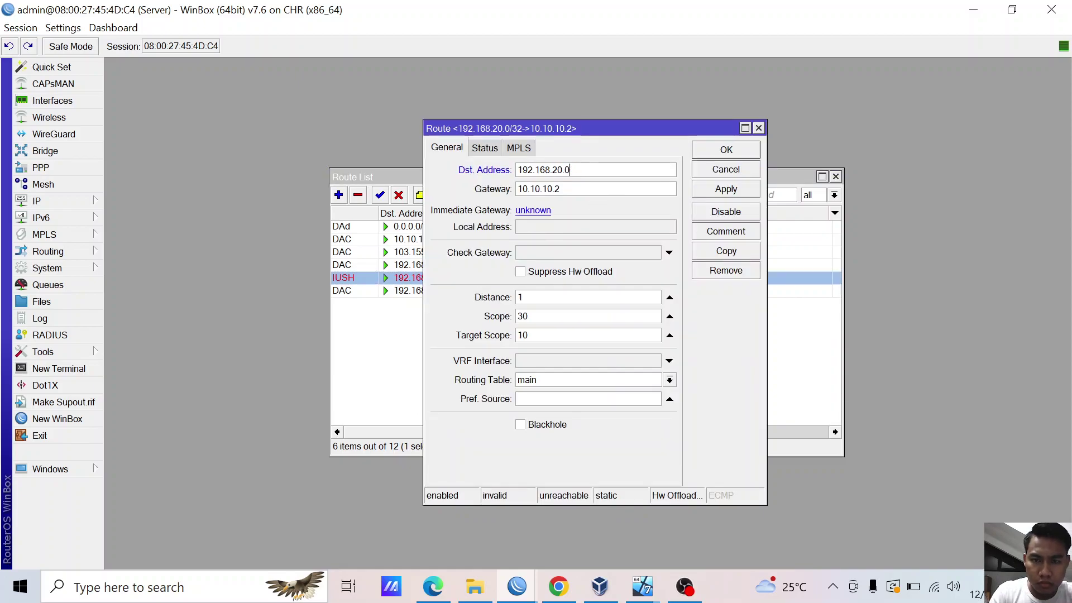
{"action": "type", "text": "/24"}
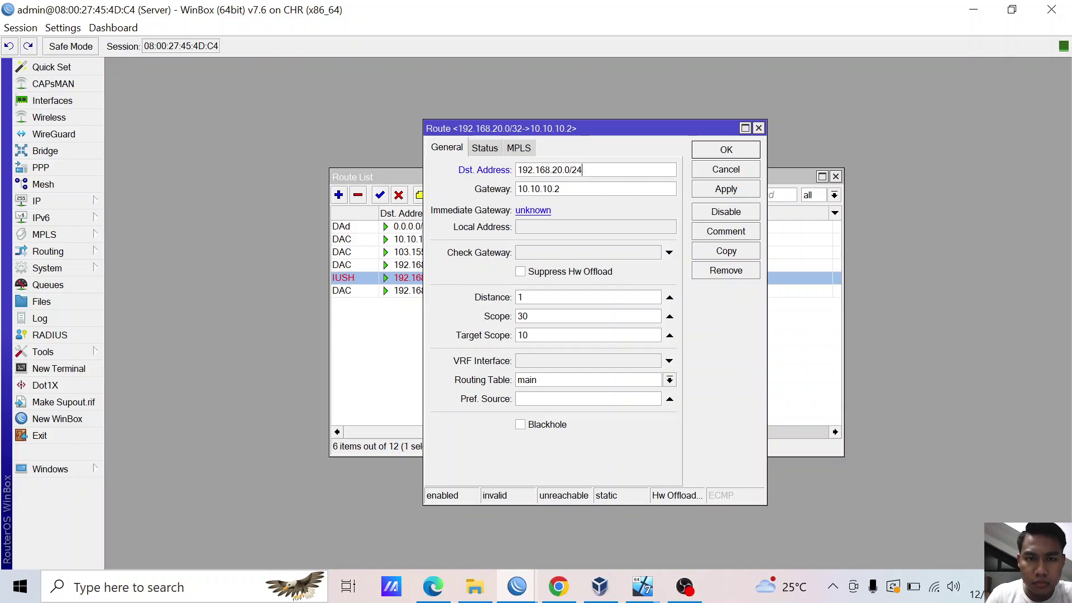
{"action": "left_click", "coordinate": [728, 151]}
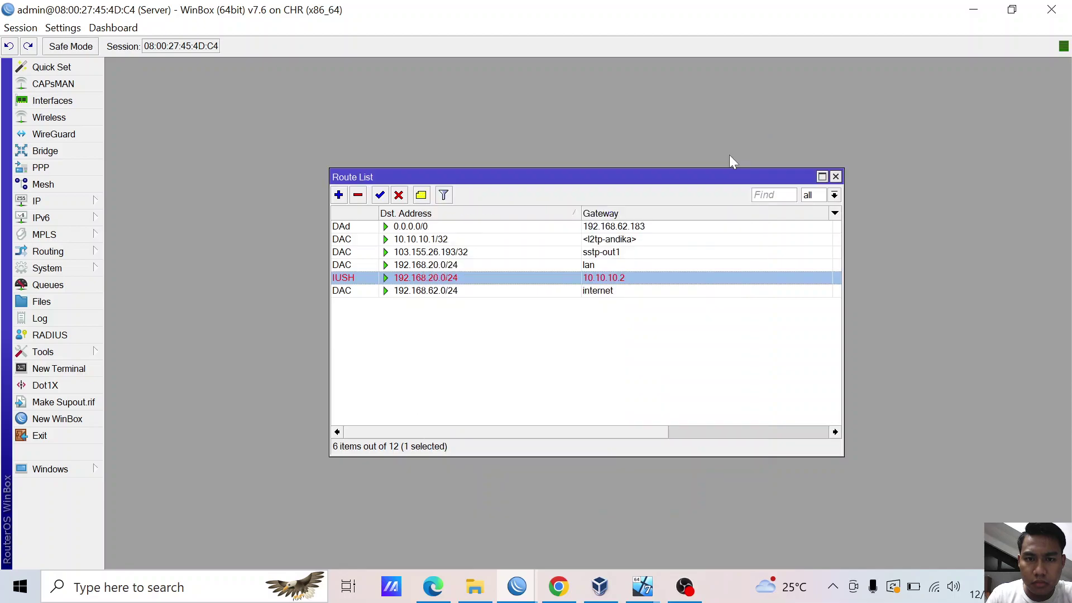
- Reopen the 192.168.20.0/24 static route to check it, then close it unchanged
{"action": "left_click", "coordinate": [584, 325]}
{"action": "left_click", "coordinate": [412, 279]}
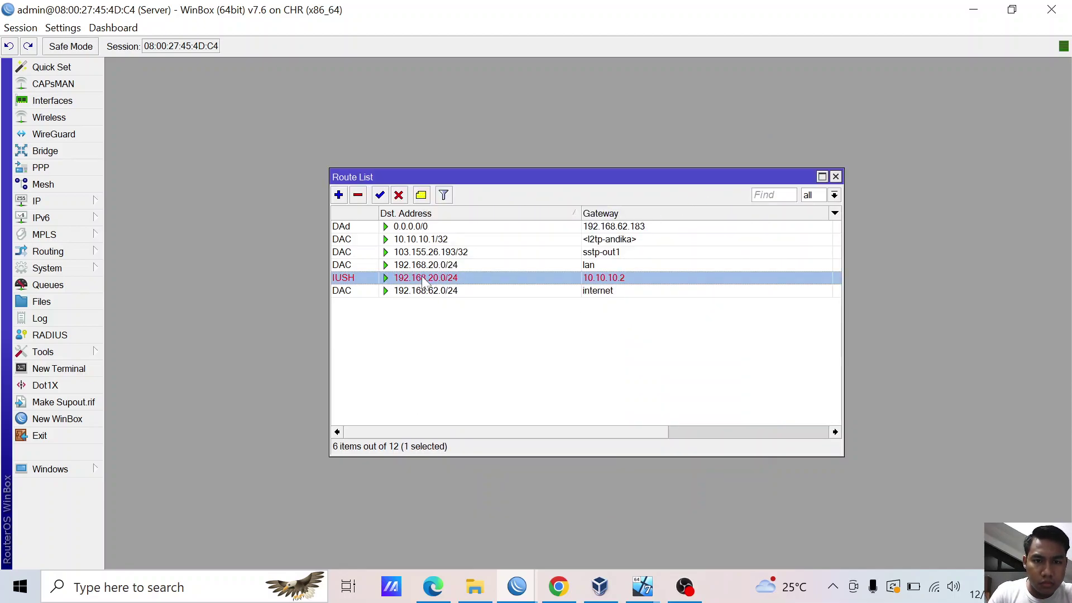
{"action": "double_click", "coordinate": [424, 280]}
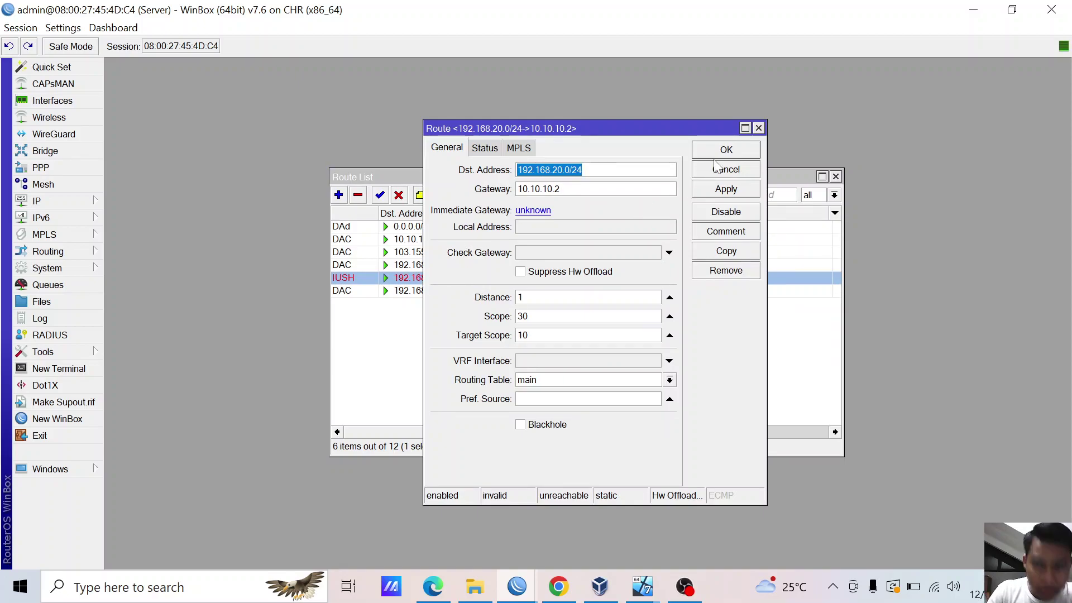
{"action": "left_click", "coordinate": [758, 129]}
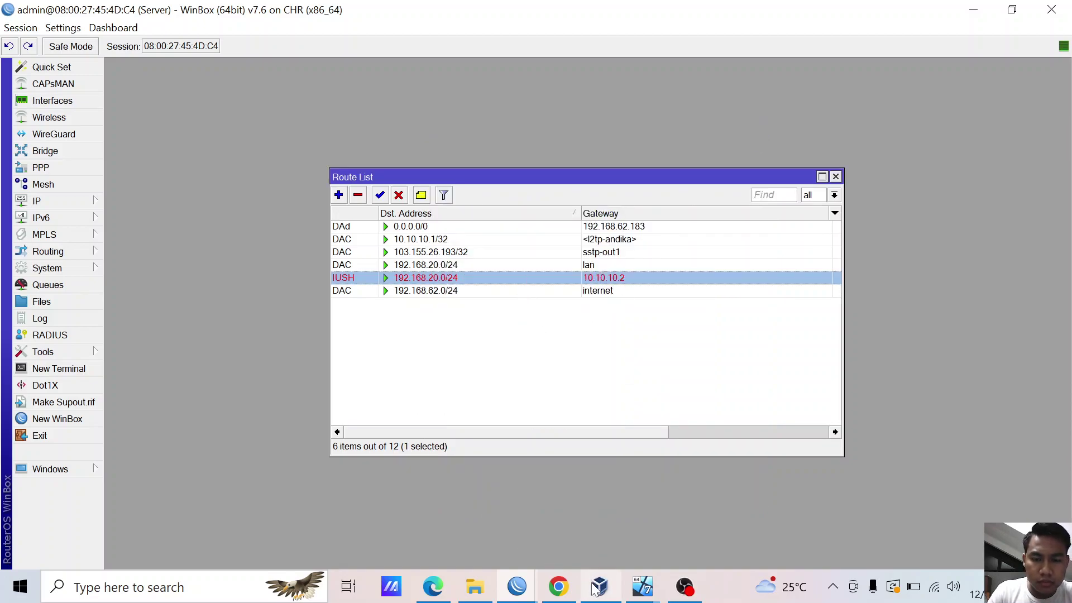
- Switch to the client router's session and open its IP Routes list
{"action": "mouse_move", "coordinate": [520, 589]}
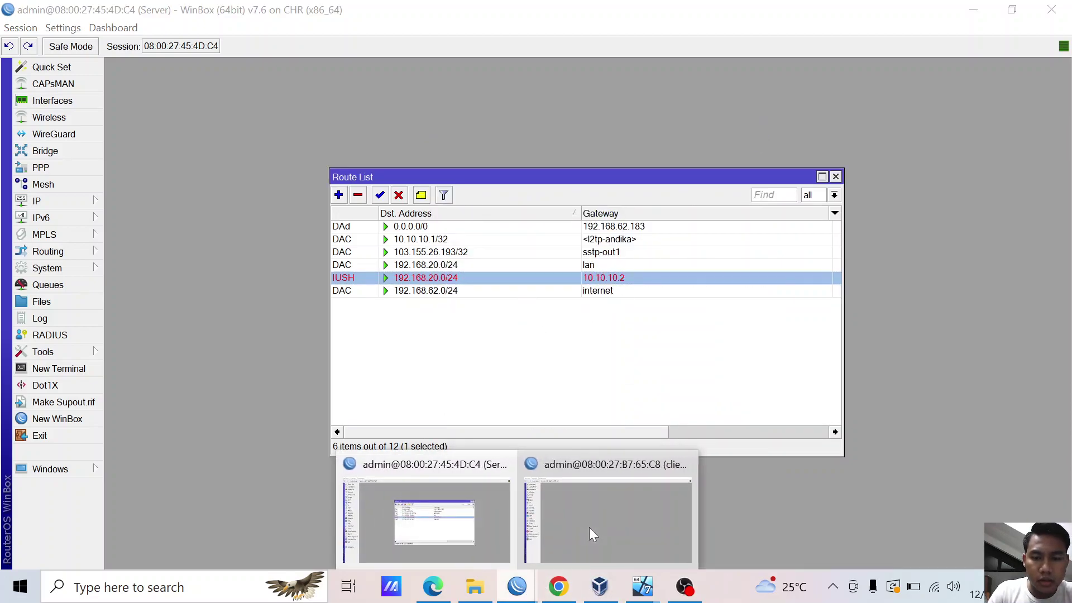
{"action": "left_click", "coordinate": [591, 527]}
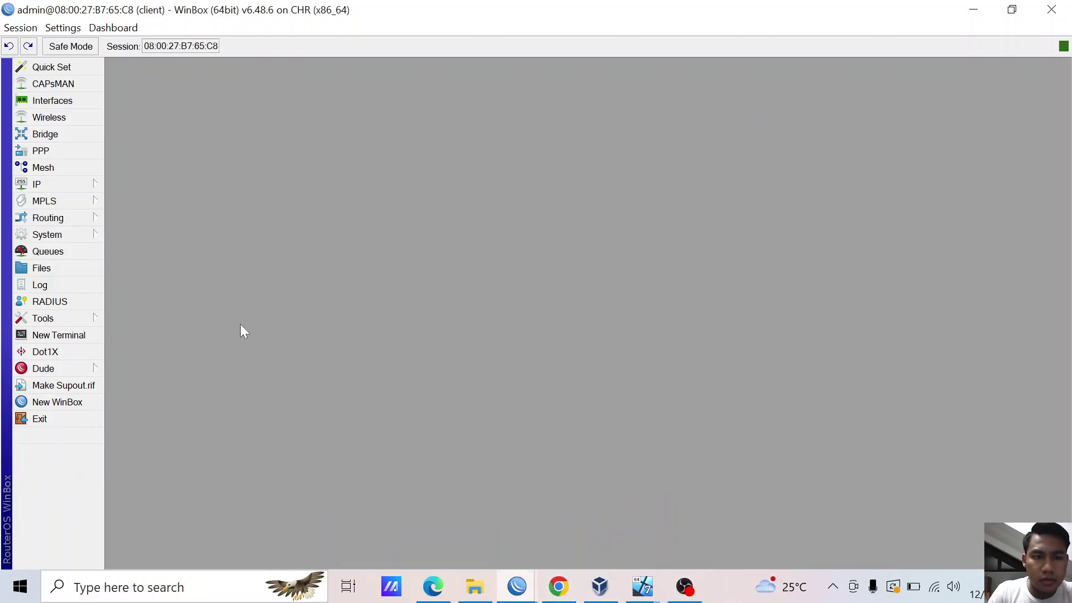
{"action": "left_click", "coordinate": [67, 184]}
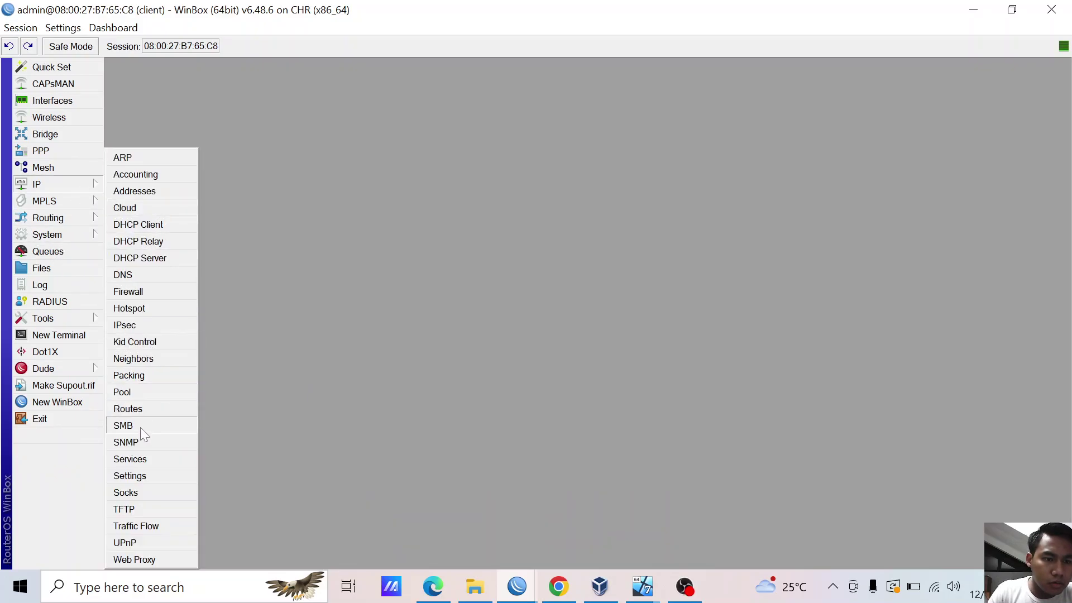
{"action": "left_click", "coordinate": [142, 410]}
- Add a static route with destination 192.168.1.1/24 and gateway 10.10.10.1
{"action": "left_click", "coordinate": [310, 204]}
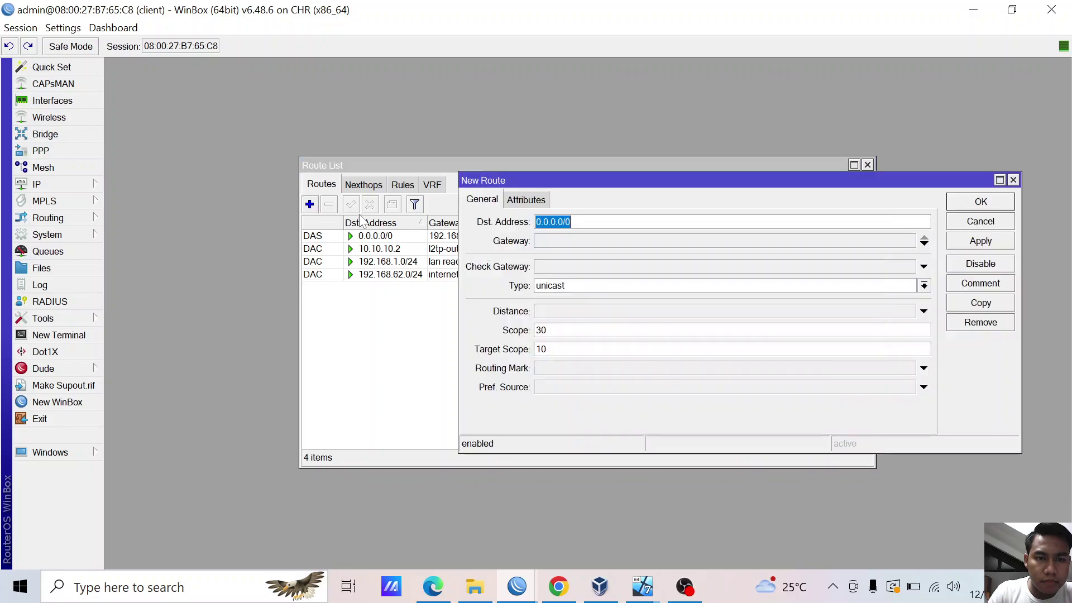
{"action": "type", "text": "192.16"}
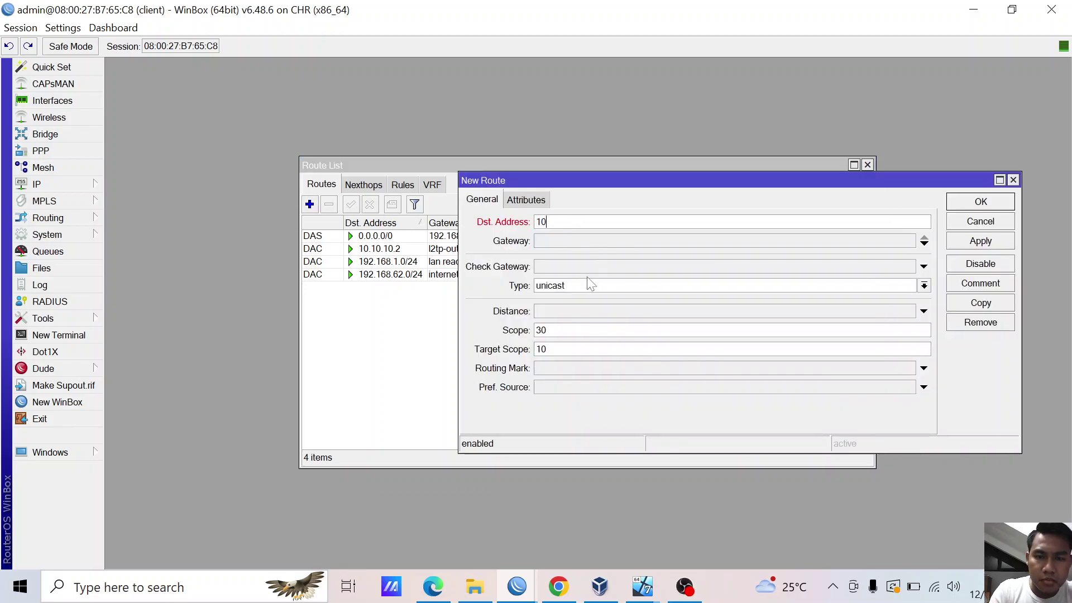
{"action": "type", "text": "8.1.1/24"}
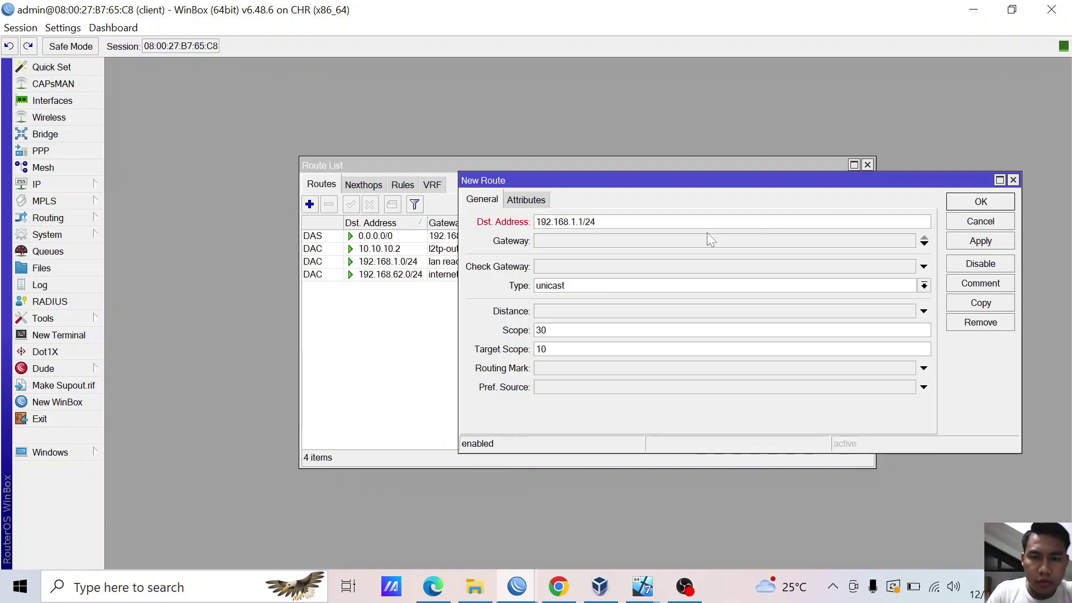
{"action": "left_click", "coordinate": [683, 244]}
{"action": "type", "text": "10.10"}
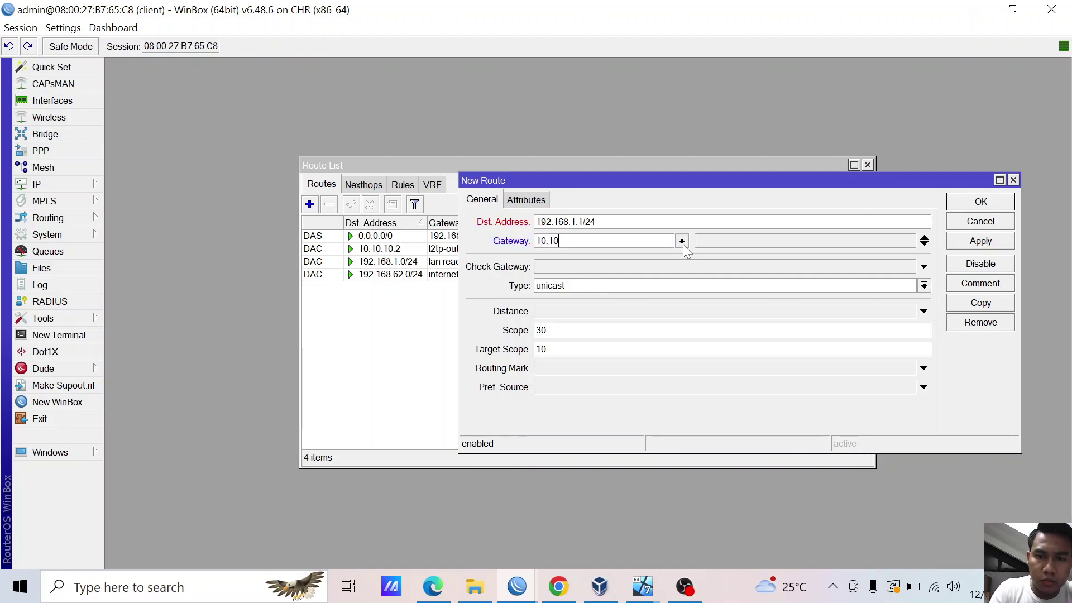
{"action": "type", "text": ".10.1"}
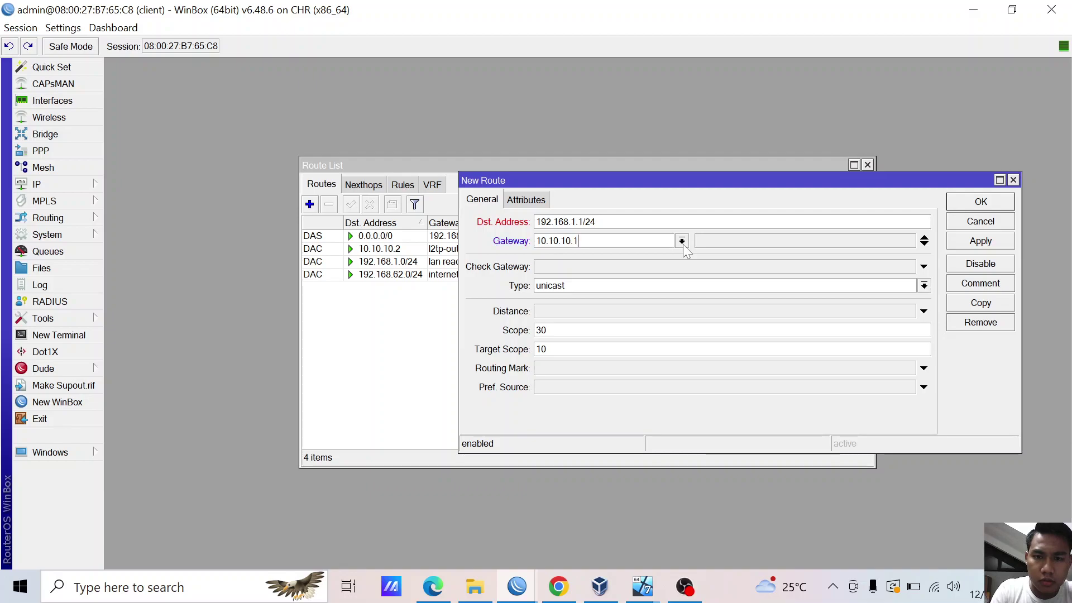
{"action": "left_click", "coordinate": [986, 244]}
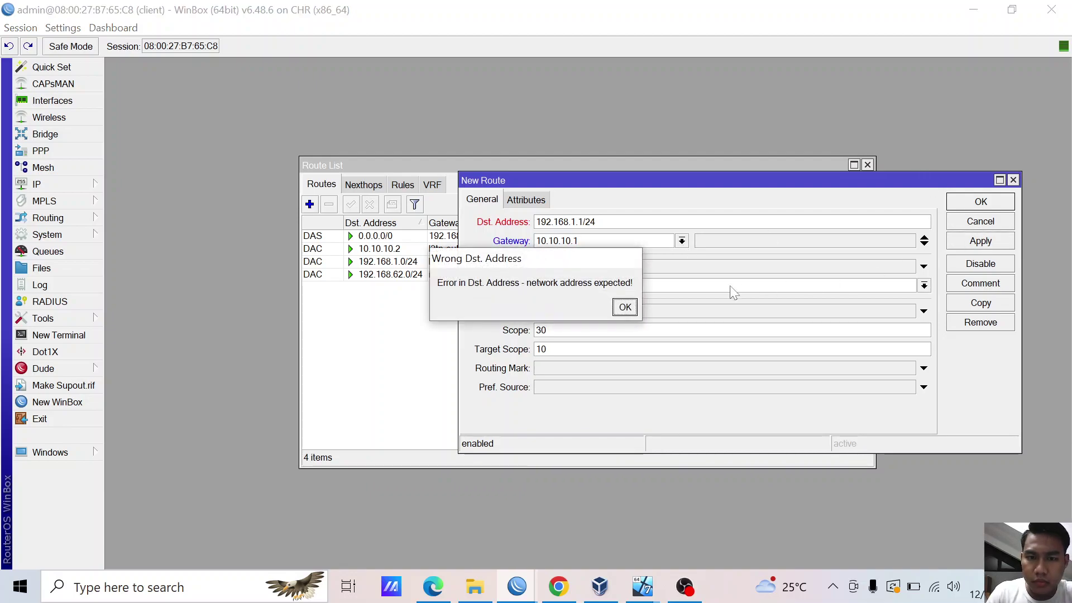
- Fix the invalid destination to 192.168.1.0/24, apply, and close the route dialog
{"action": "left_click", "coordinate": [622, 306]}
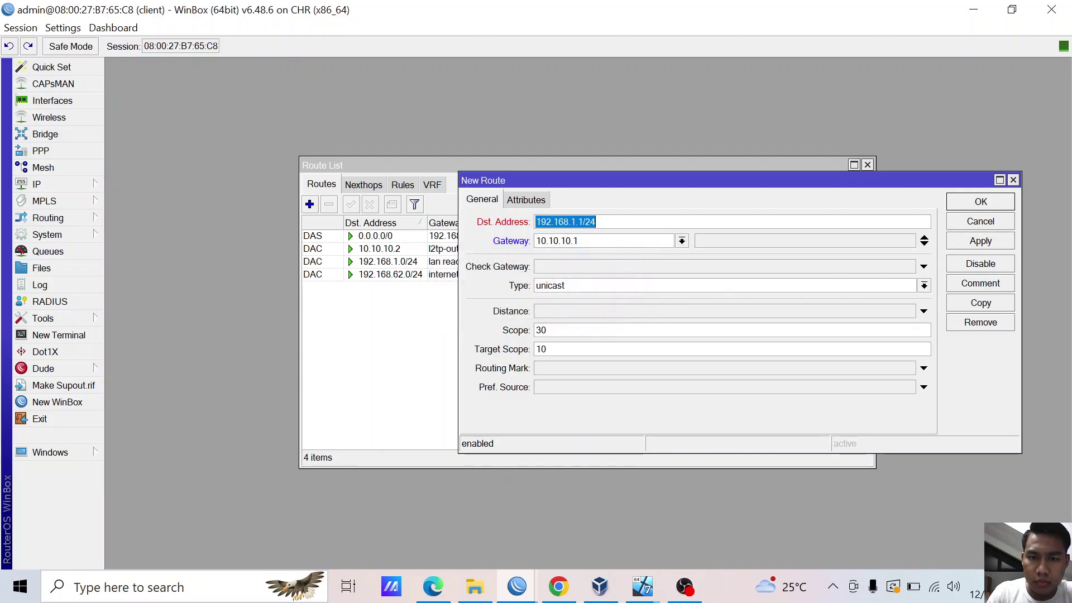
{"action": "key", "text": "Left"}
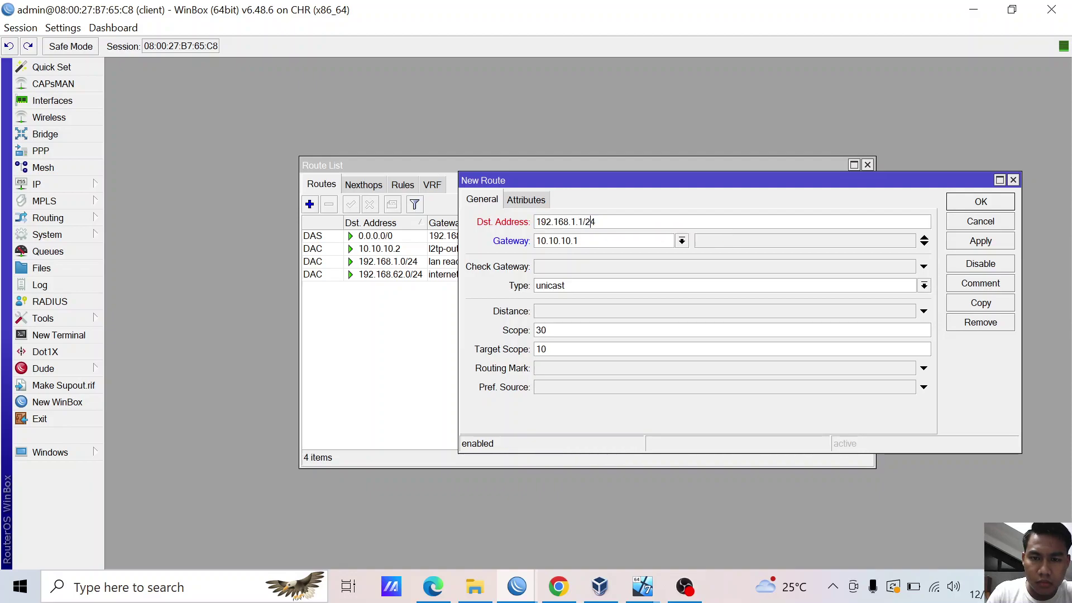
{"action": "key", "text": "Left"}
{"action": "key", "text": "Left"}
{"action": "key", "text": "BackSpace"}
{"action": "type", "text": "0"}
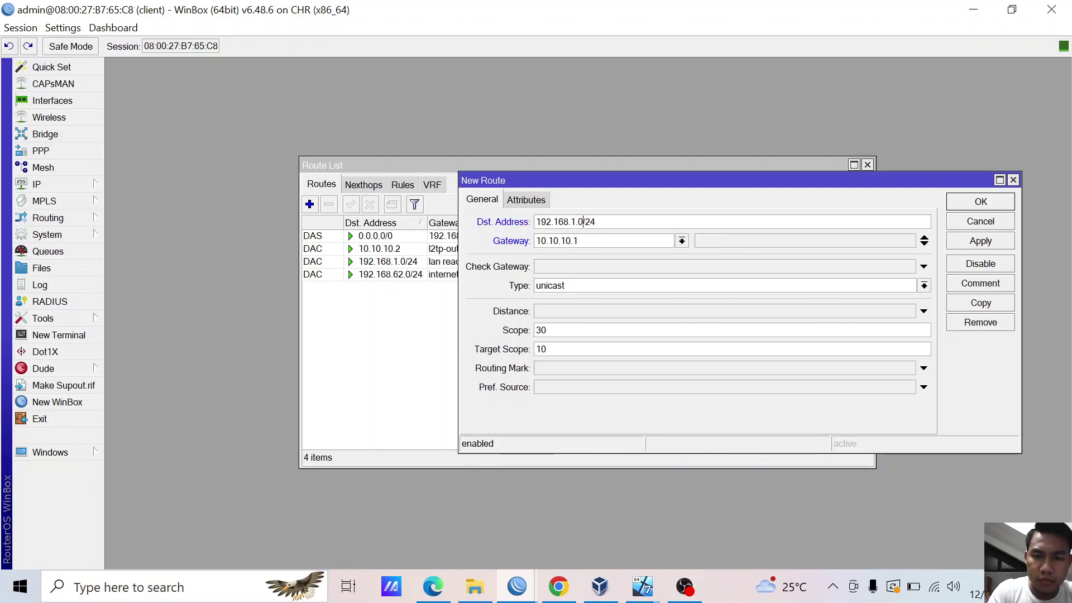
{"action": "left_click", "coordinate": [986, 243]}
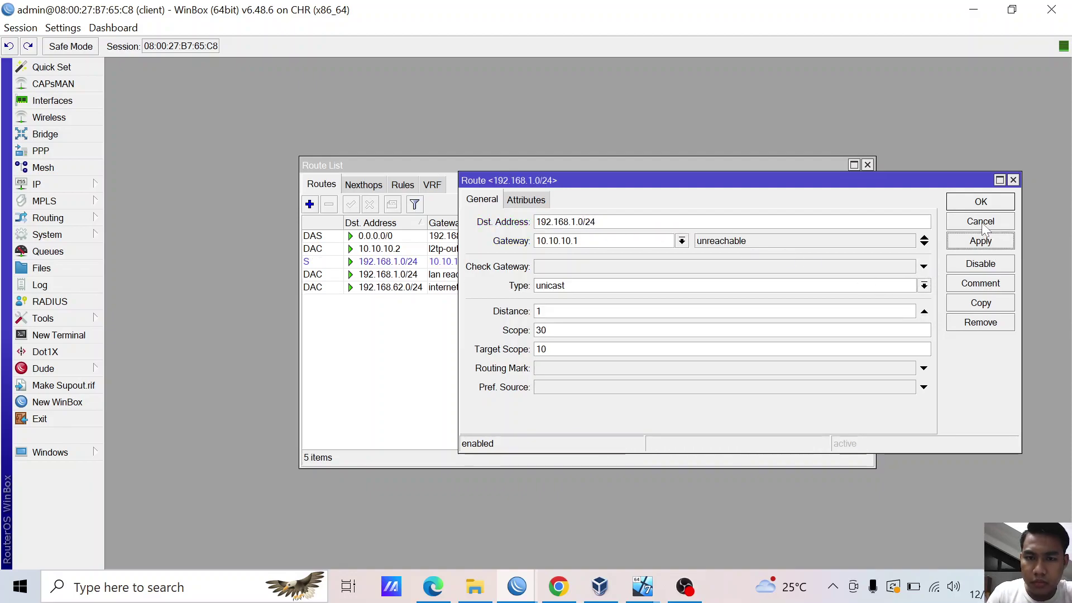
{"action": "left_click", "coordinate": [979, 202]}
{"action": "left_click", "coordinate": [412, 262]}
{"action": "left_click", "coordinate": [407, 307]}
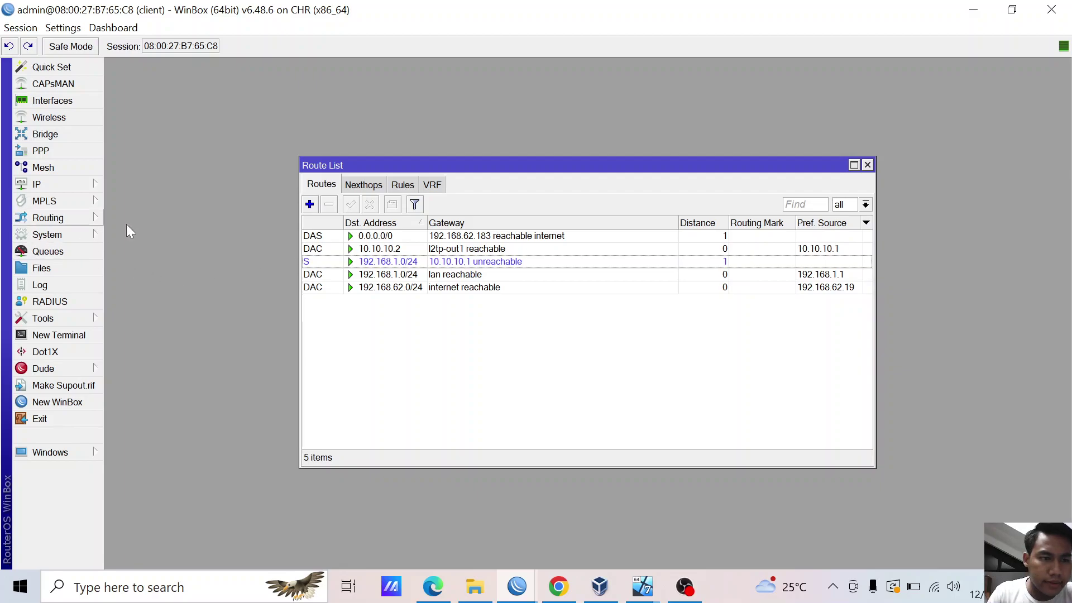
- On the server session, change the route destination from 192.168.20.0 to 192.168.1.0
{"action": "mouse_move", "coordinate": [518, 564]}
{"action": "left_click", "coordinate": [411, 486]}
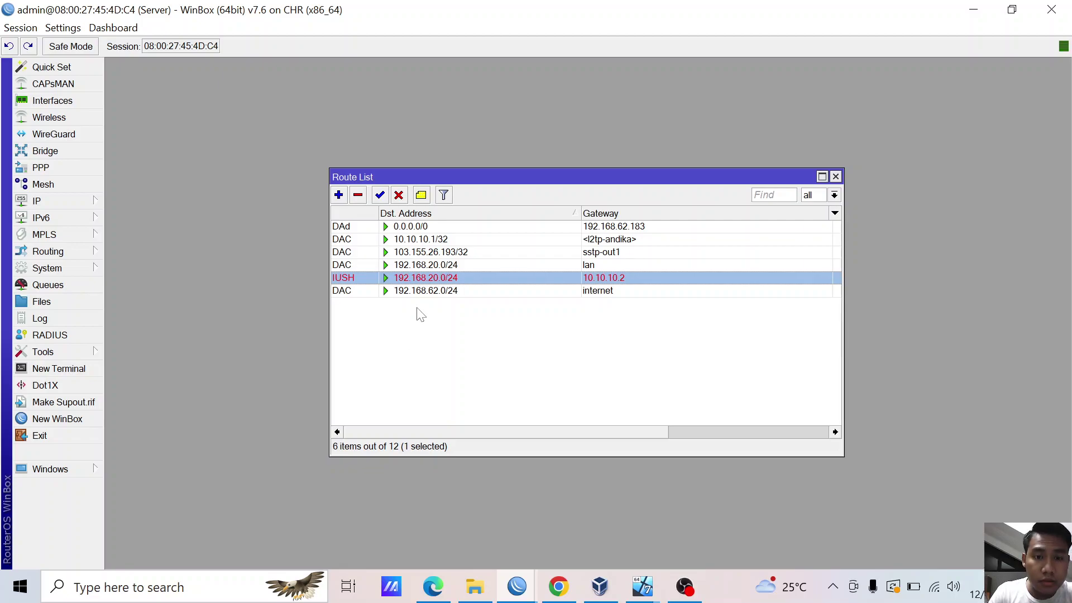
{"action": "double_click", "coordinate": [430, 278]}
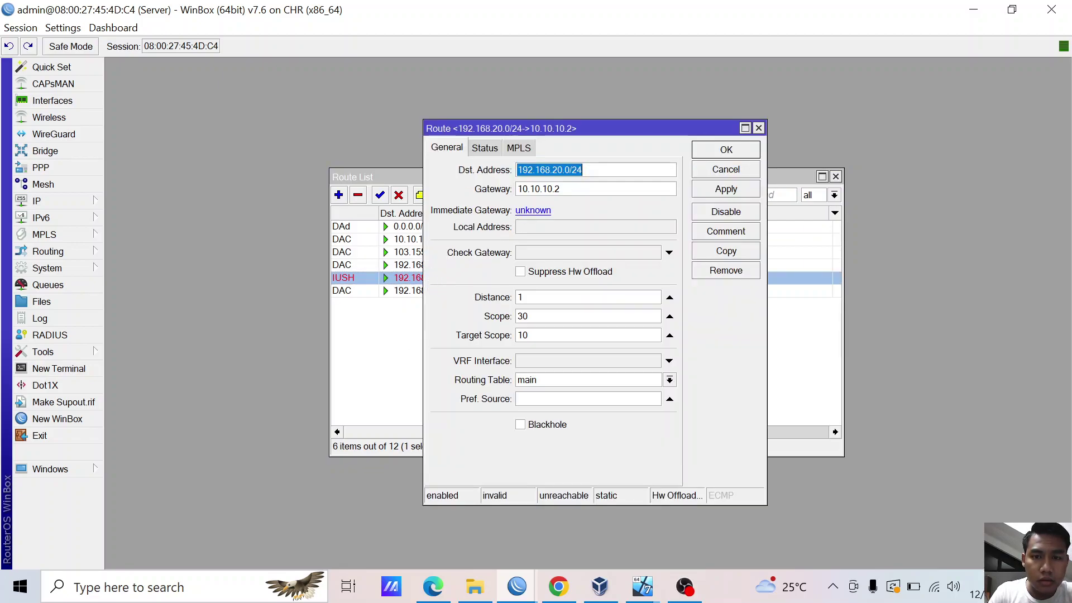
{"action": "left_click", "coordinate": [564, 170]}
{"action": "key", "text": "Delete"}
{"action": "key", "text": "Delete"}
{"action": "key", "text": "Delete"}
{"action": "key", "text": "BackSpace"}
{"action": "key", "text": "BackSpace"}
{"action": "key", "text": "BackSpace"}
{"action": "key", "text": "BackSpace"}
{"action": "type", "text": "1.0"}
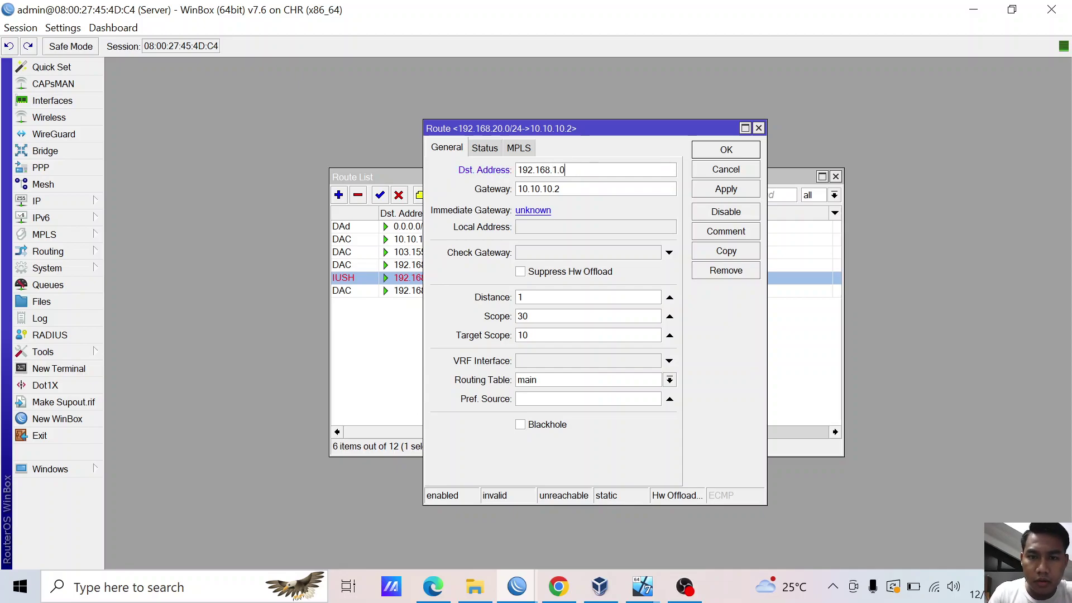
{"action": "left_click", "coordinate": [715, 190]}
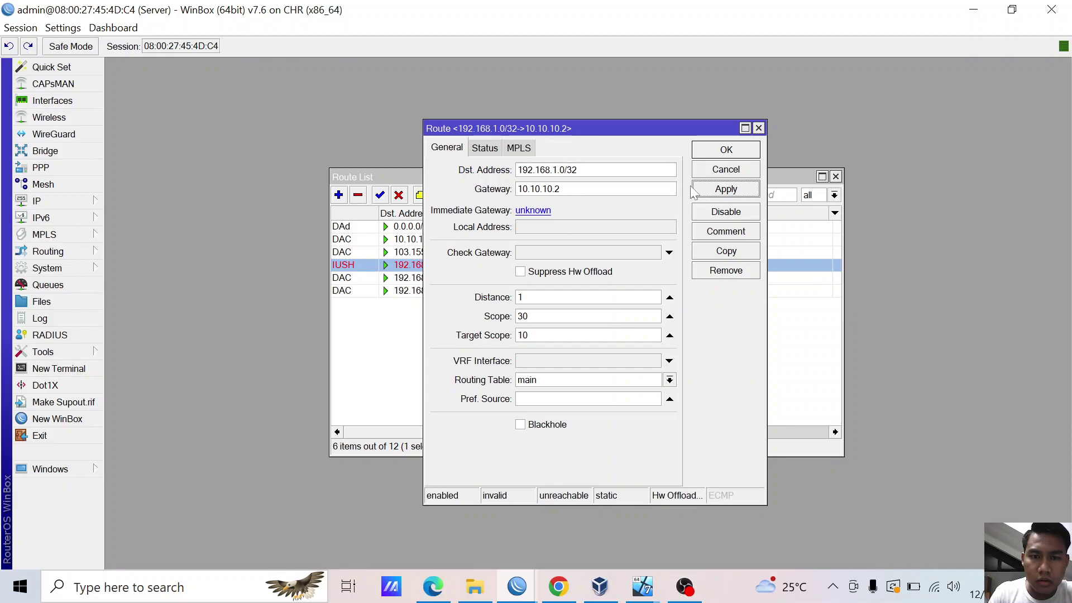
- Change the route's gateway to 10.10.10.1 and close the dialog
{"action": "key", "text": "Tab"}
{"action": "key", "text": "BackSpace"}
{"action": "type", "text": "1"}
{"action": "left_click", "coordinate": [751, 191]}
{"action": "left_click", "coordinate": [745, 154]}
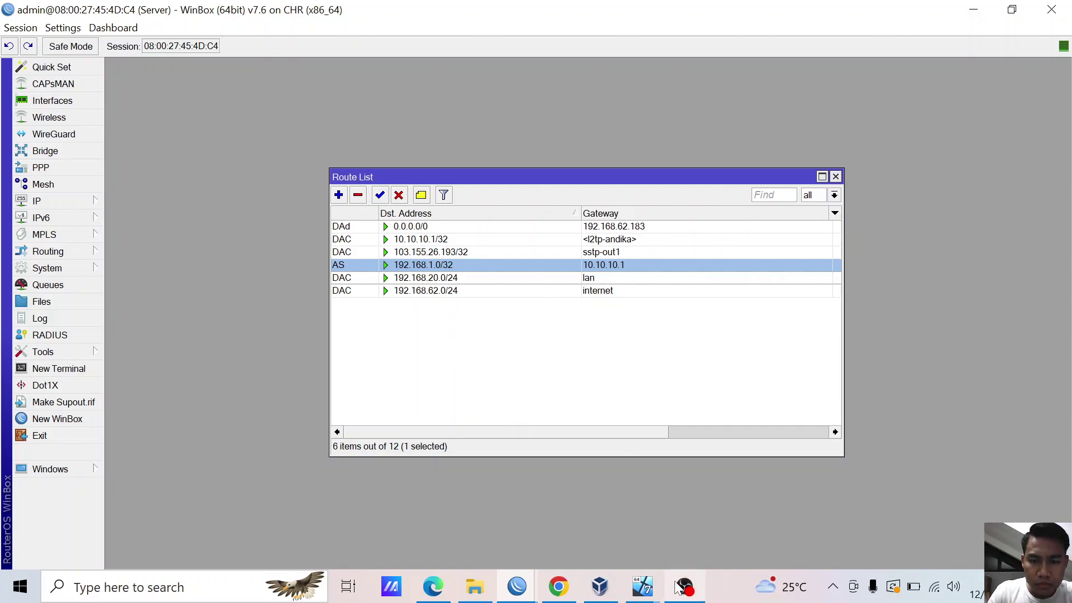
- Fix the destination prefix to 192.168.1.0/24, then bring the client session forward
{"action": "double_click", "coordinate": [470, 264]}
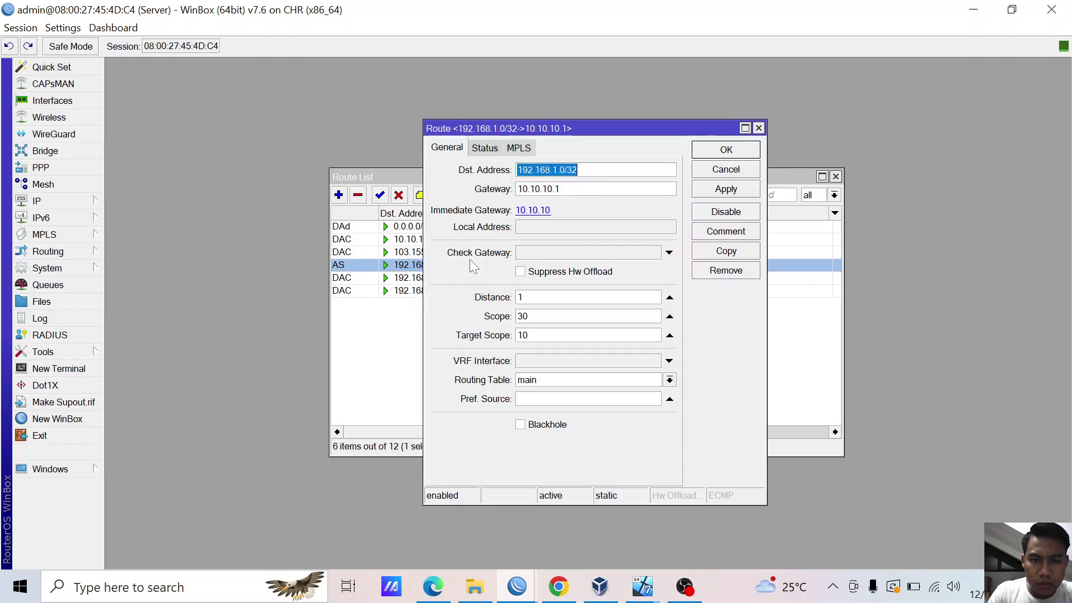
{"action": "left_click", "coordinate": [607, 180]}
{"action": "key", "text": "BackSpace"}
{"action": "key", "text": "BackSpace"}
{"action": "type", "text": "24"}
{"action": "left_click", "coordinate": [706, 189]}
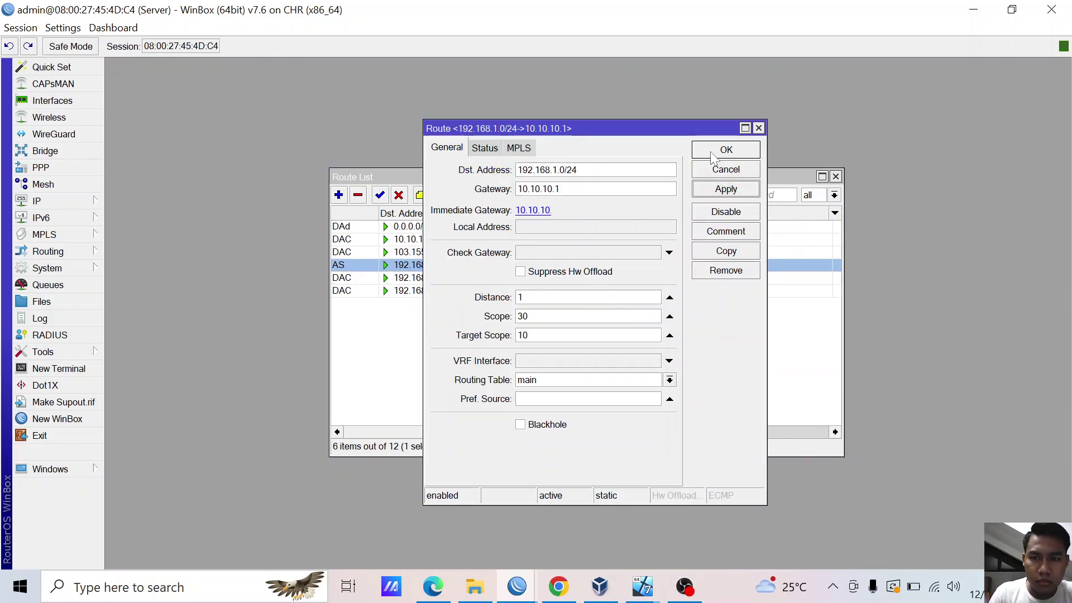
{"action": "left_click", "coordinate": [708, 152]}
{"action": "mouse_move", "coordinate": [508, 592]}
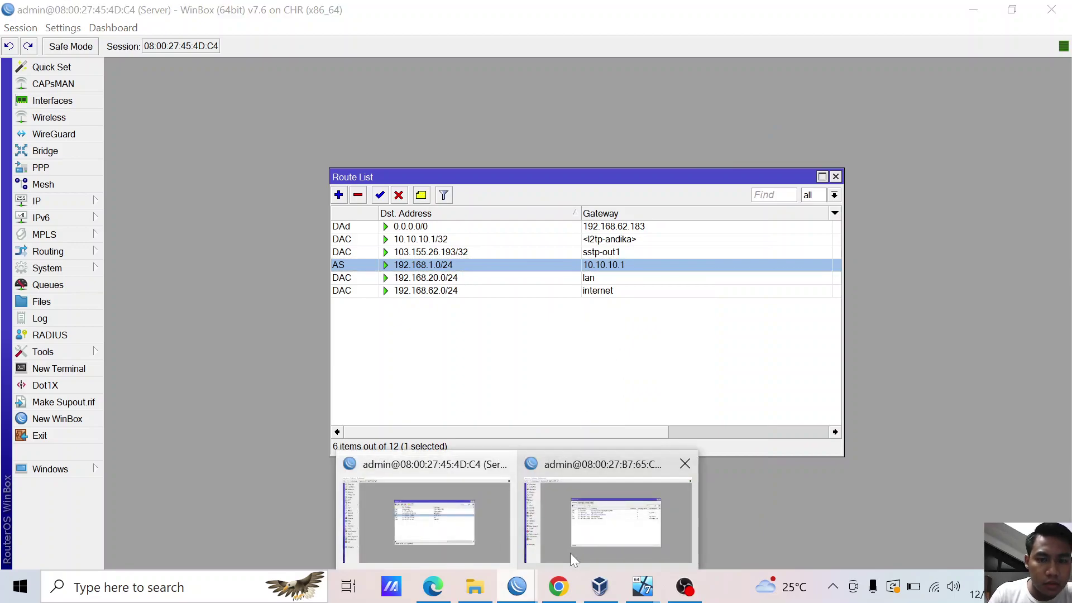
{"action": "left_click", "coordinate": [565, 513]}
- Change the client route to destination 192.168.20.0/24 via gateway 10.10.10.2
{"action": "double_click", "coordinate": [398, 263]}
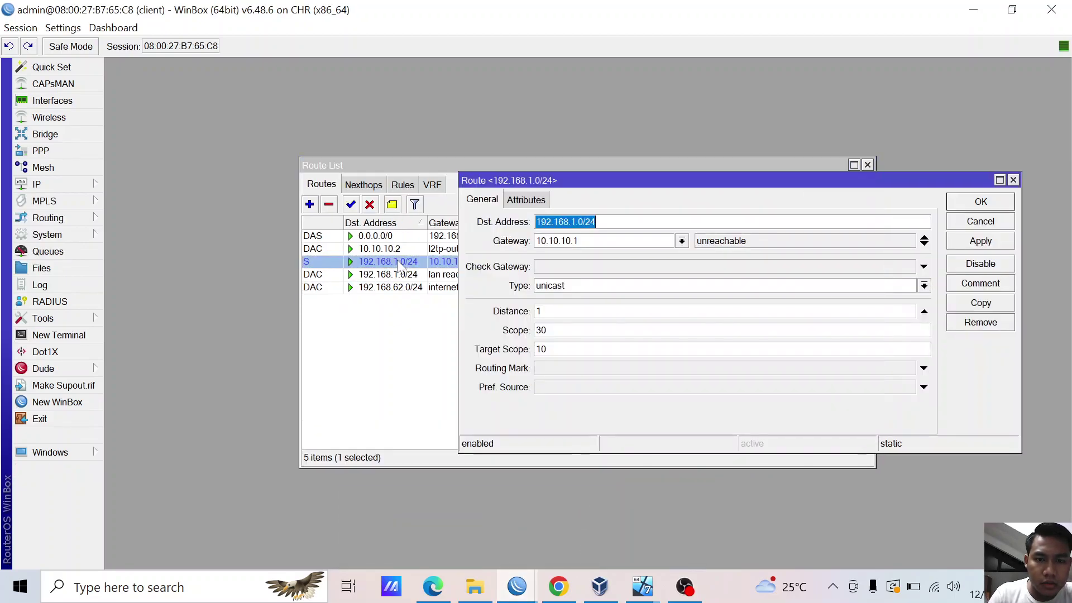
{"action": "left_click", "coordinate": [589, 229]}
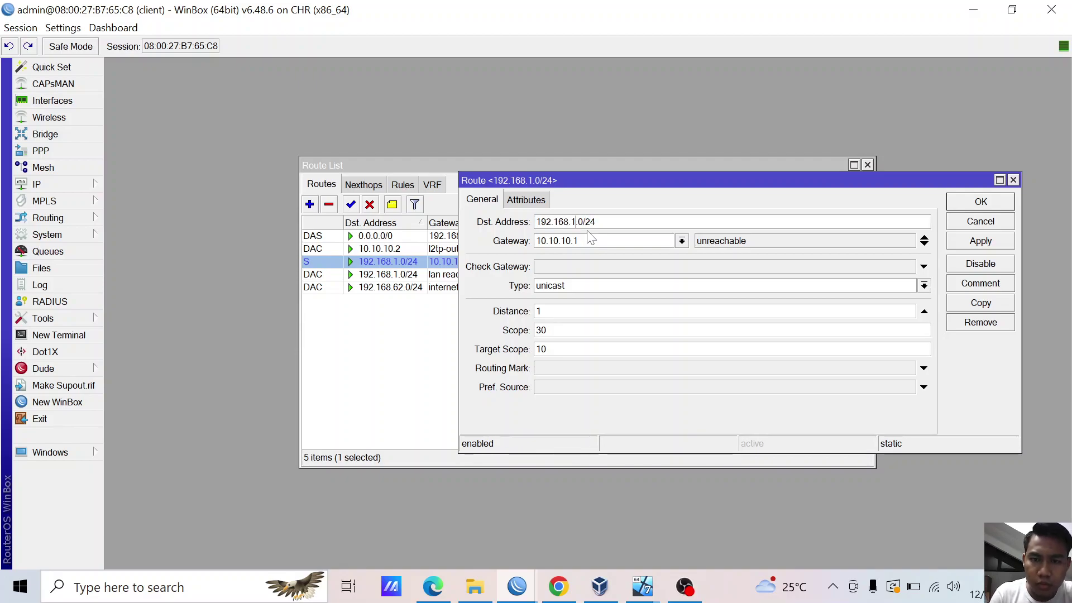
{"action": "key", "text": "Left"}
{"action": "key", "text": "Left"}
{"action": "key", "text": "Left"}
{"action": "key", "text": "Left"}
{"action": "key", "text": "BackSpace"}
{"action": "type", "text": "20"}
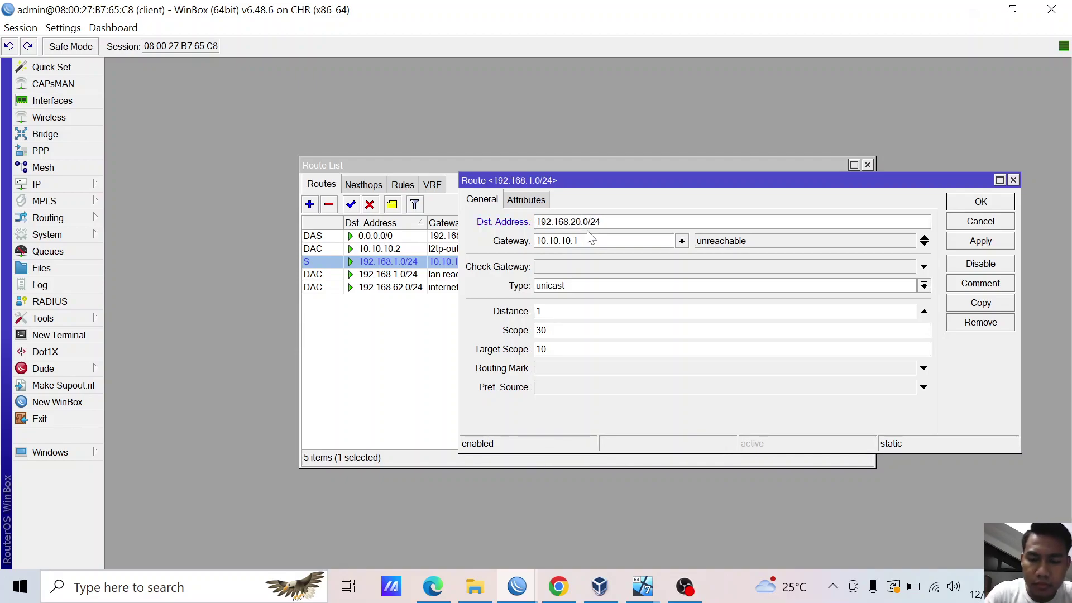
{"action": "key", "text": "BackSpace"}
{"action": "type", "text": "2"}
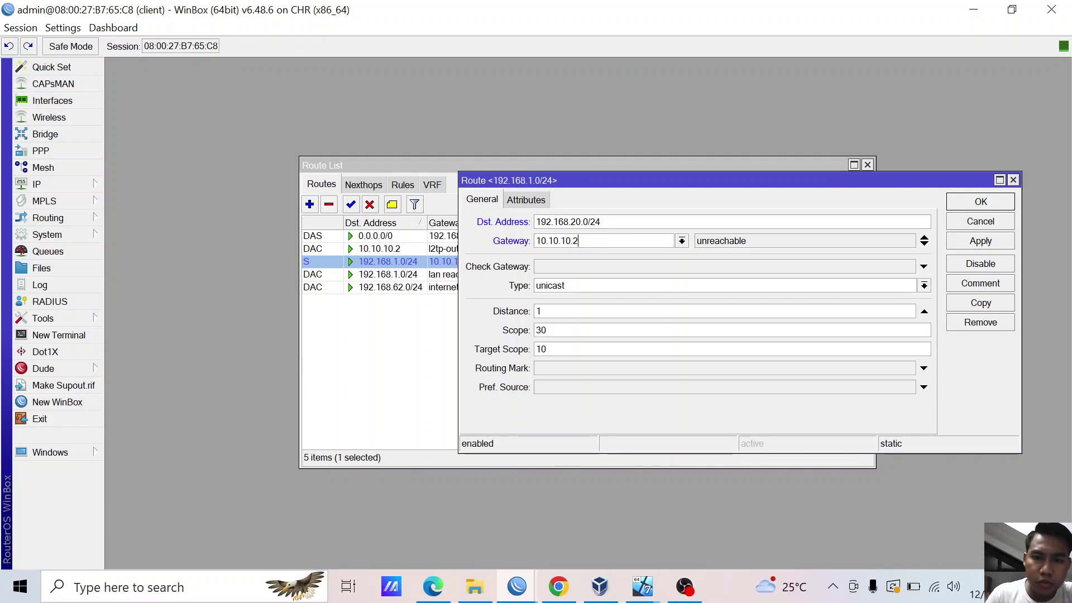
{"action": "left_click", "coordinate": [982, 240]}
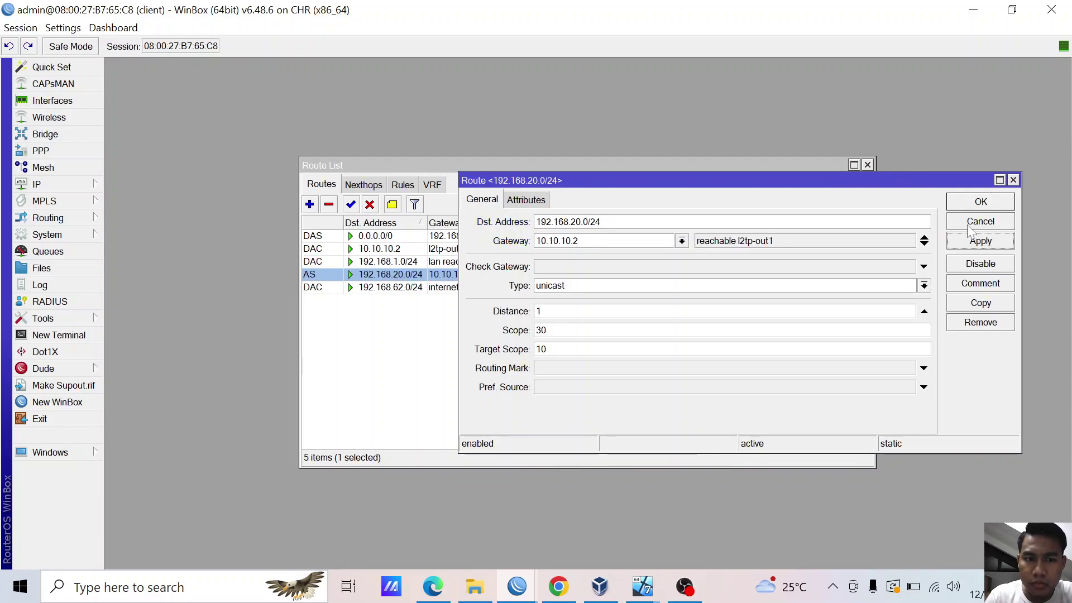
{"action": "left_click", "coordinate": [966, 207]}
- Select rows in the route list, then bring up Oracle VM VirtualBox Manager
{"action": "left_click", "coordinate": [511, 354]}
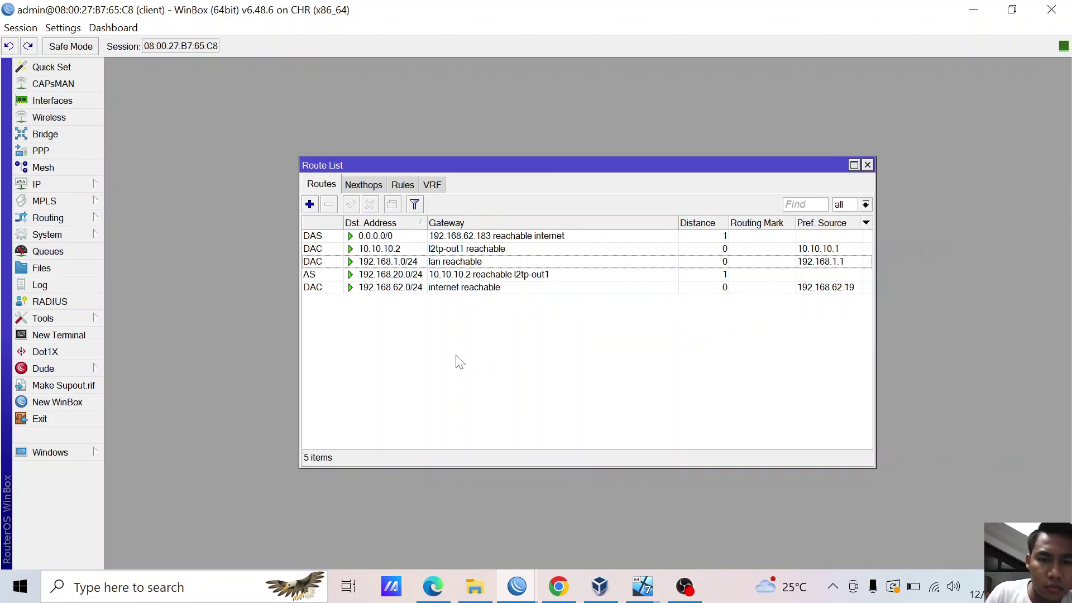
{"action": "left_click", "coordinate": [480, 275]}
{"action": "left_click", "coordinate": [476, 361]}
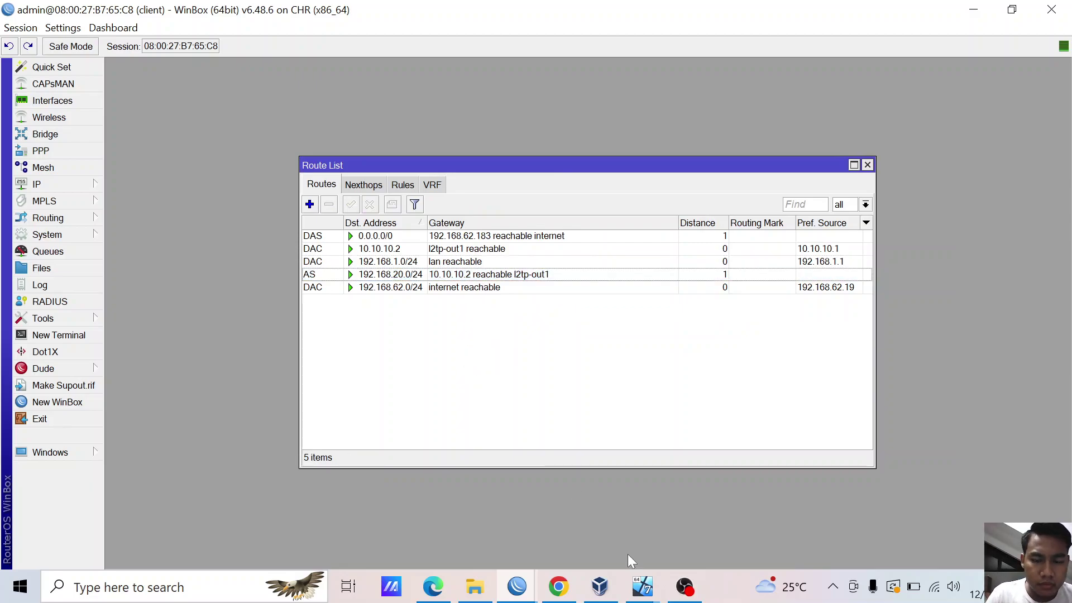
{"action": "left_click", "coordinate": [613, 588]}
- Bring the serverr VM forward and launch cmd from the Start search
{"action": "mouse_move", "coordinate": [625, 583]}
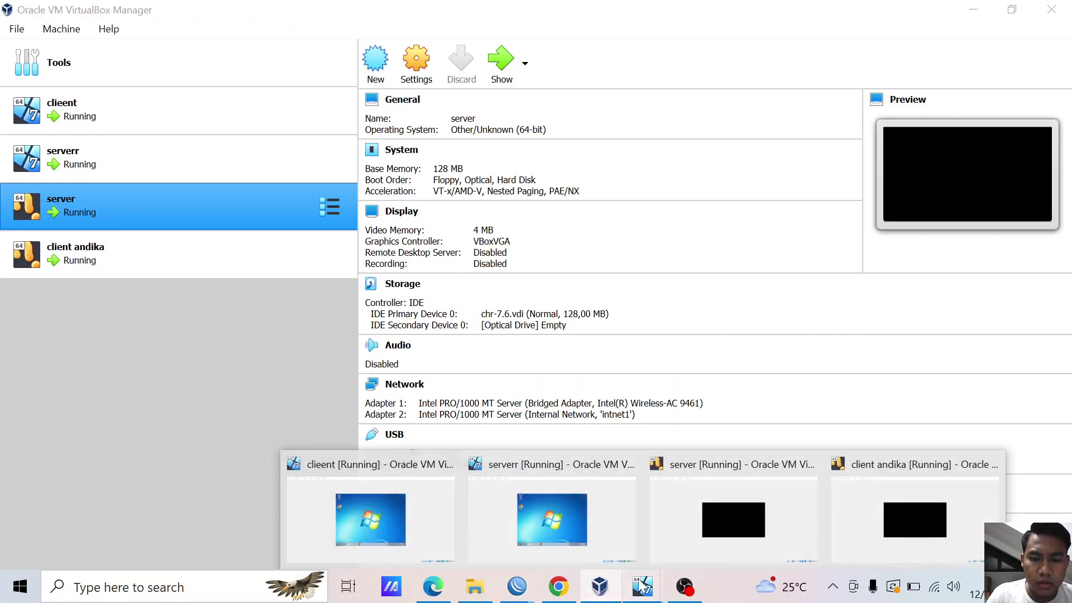
{"action": "left_click", "coordinate": [620, 516]}
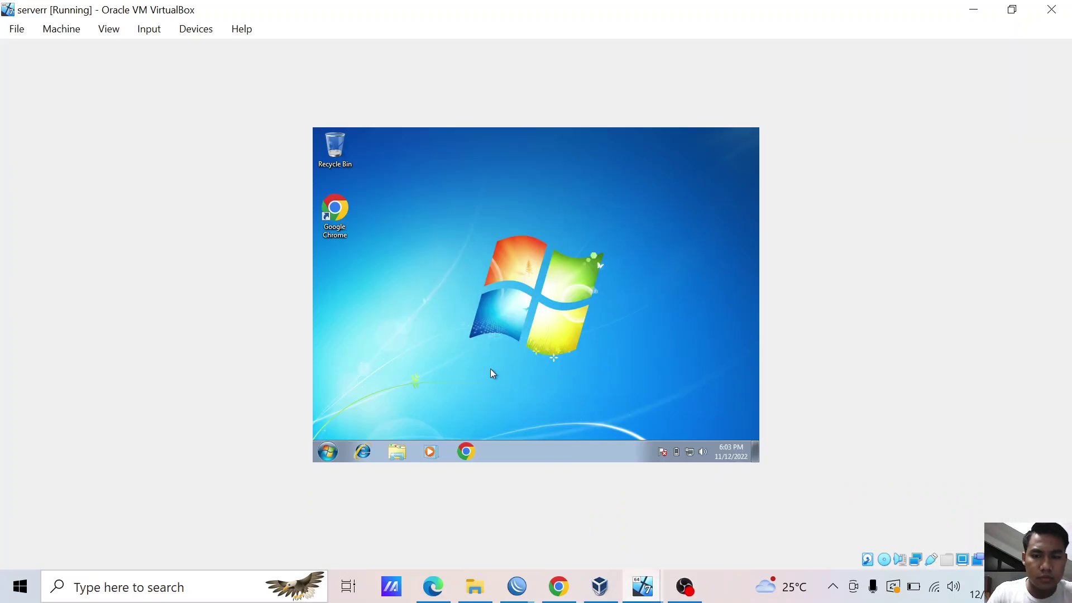
{"action": "key", "text": "super"}
{"action": "type", "text": "cmd"}
{"action": "key", "text": "Return"}
- Run ping 192.168.1.1 and ping 192.168.20.1 in the serverr command prompt
{"action": "type", "text": "ping 1092"}
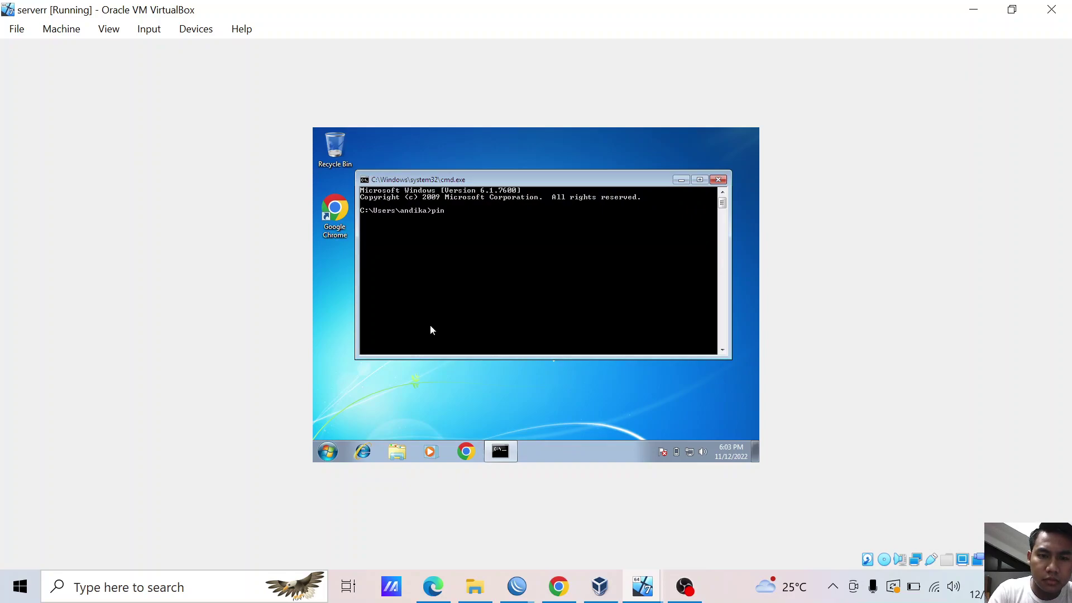
{"action": "key", "text": "BackSpace"}
{"action": "type", "text": "92.168.1.1"}
{"action": "key", "text": "Return"}
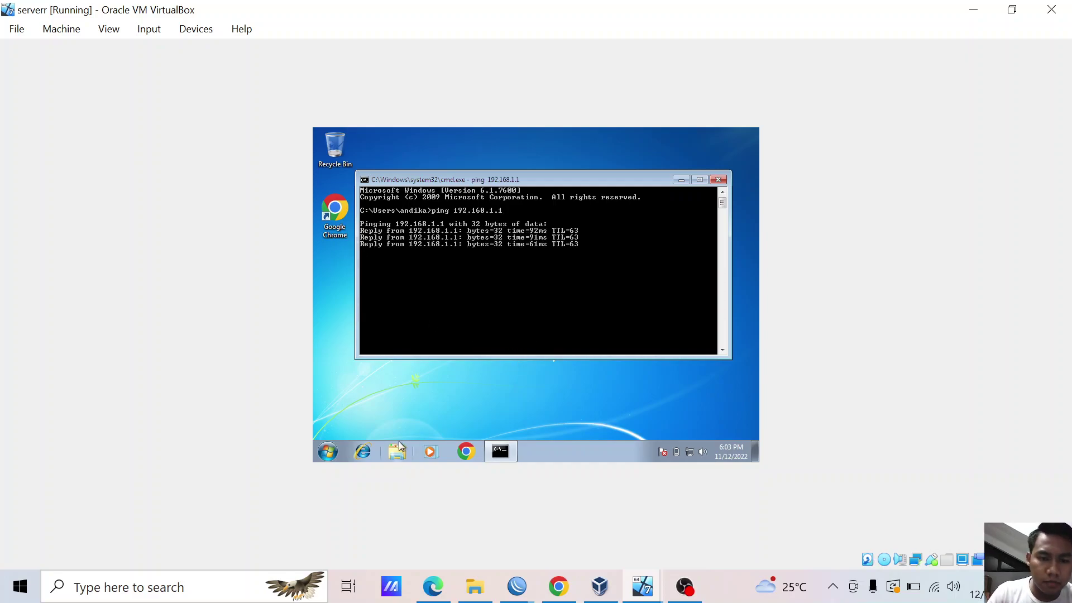
{"action": "type", "text": "i"}
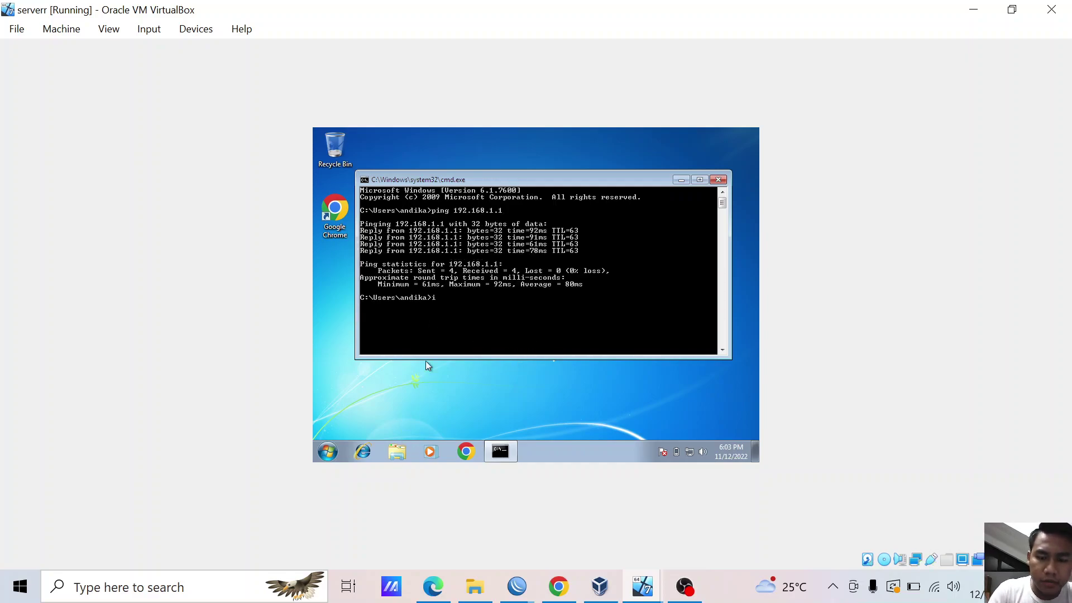
{"action": "key", "text": "BackSpace"}
{"action": "key", "text": "BackSpace"}
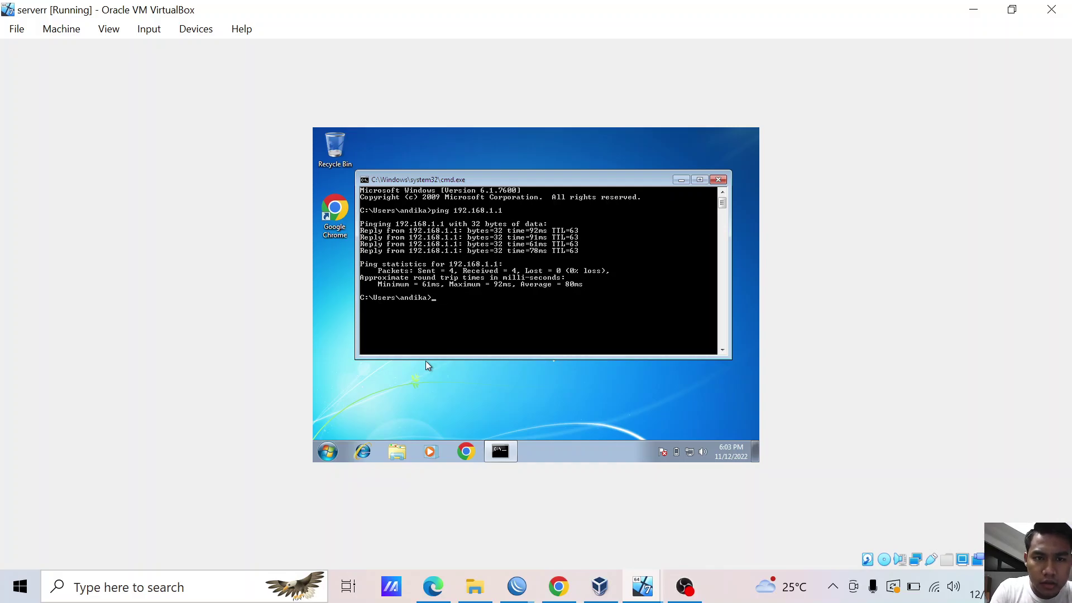
{"action": "type", "text": "ping 192.1"}
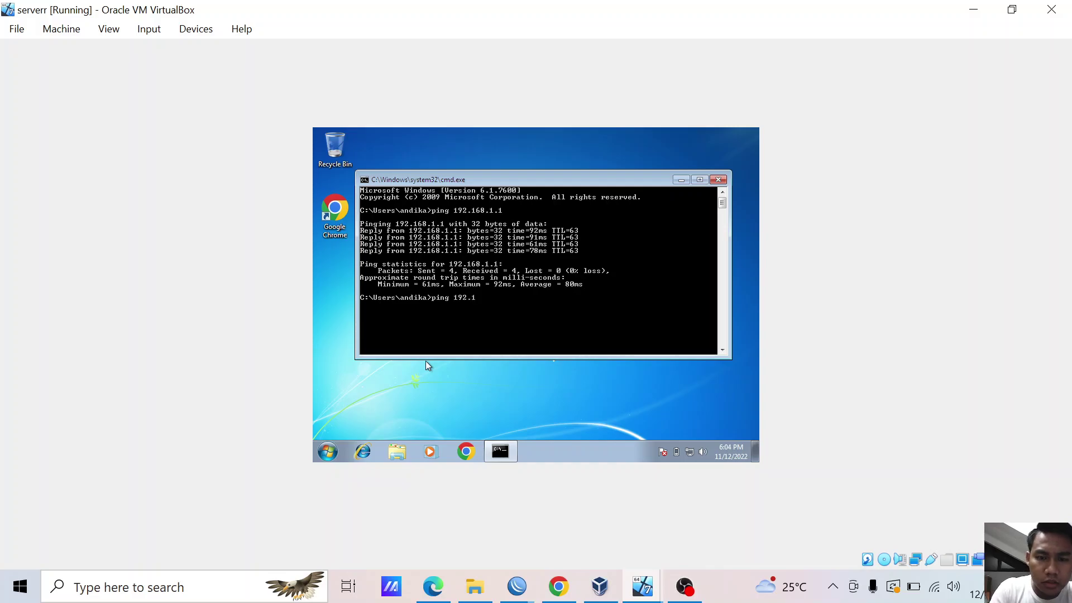
{"action": "type", "text": "68.20"}
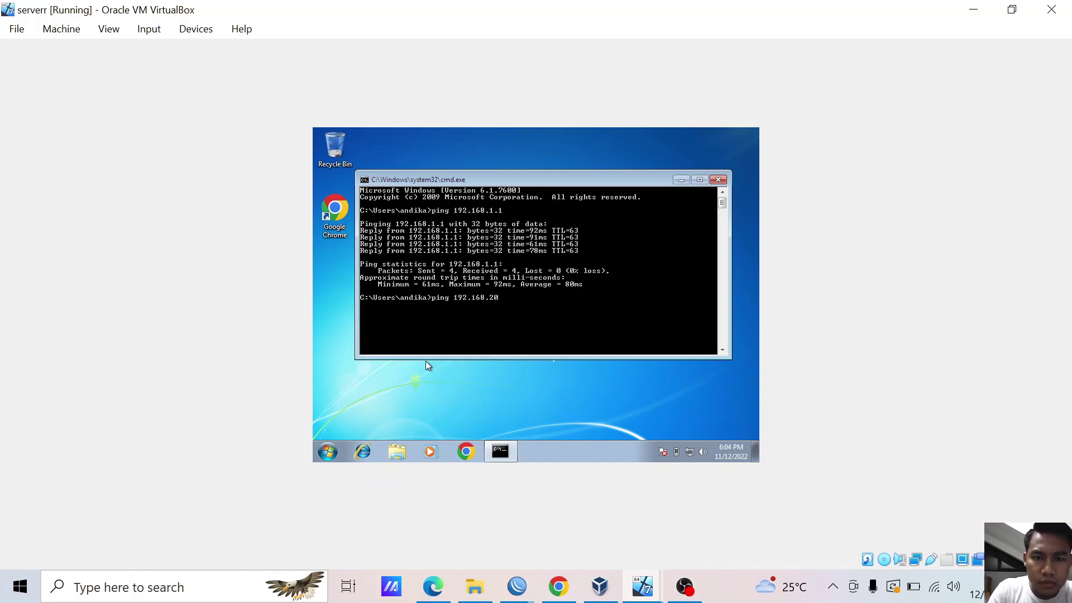
{"action": "type", "text": ".1"}
{"action": "key", "text": "Return"}
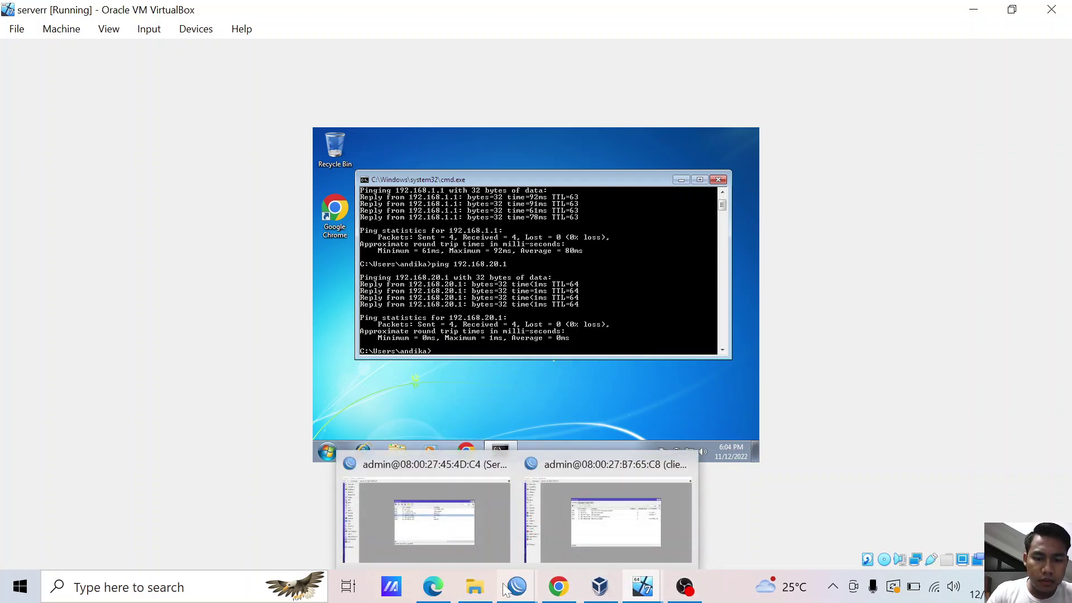
- Show 217_1_1.pdf in Edge and scroll down to the L2TP+IPSEC topology diagram
{"action": "left_click", "coordinate": [433, 586]}
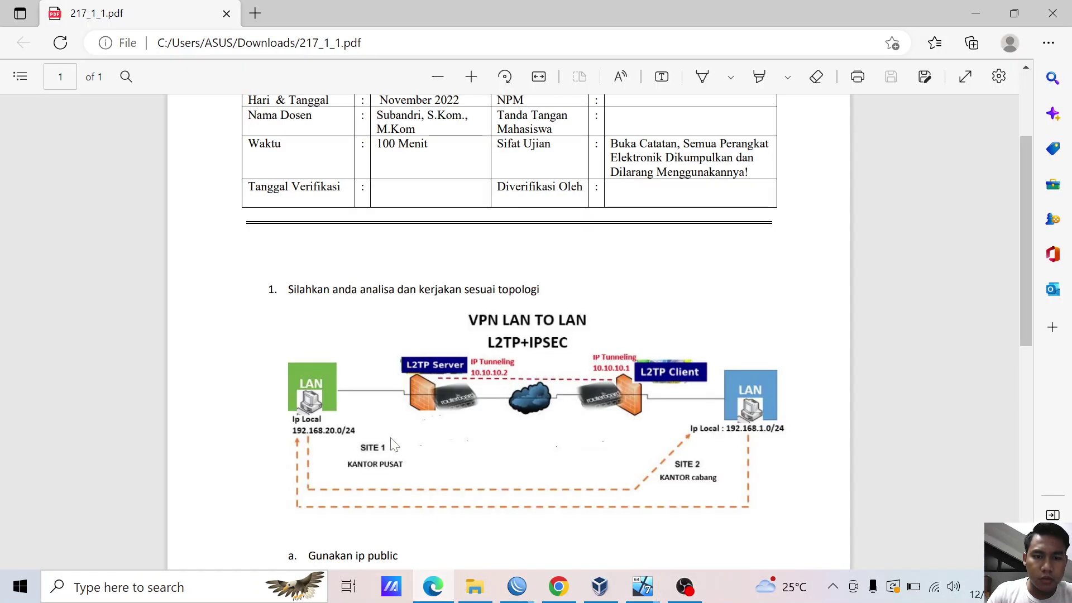
{"action": "scroll", "coordinate": [386, 430], "scroll_direction": "down", "scroll_amount": 2}
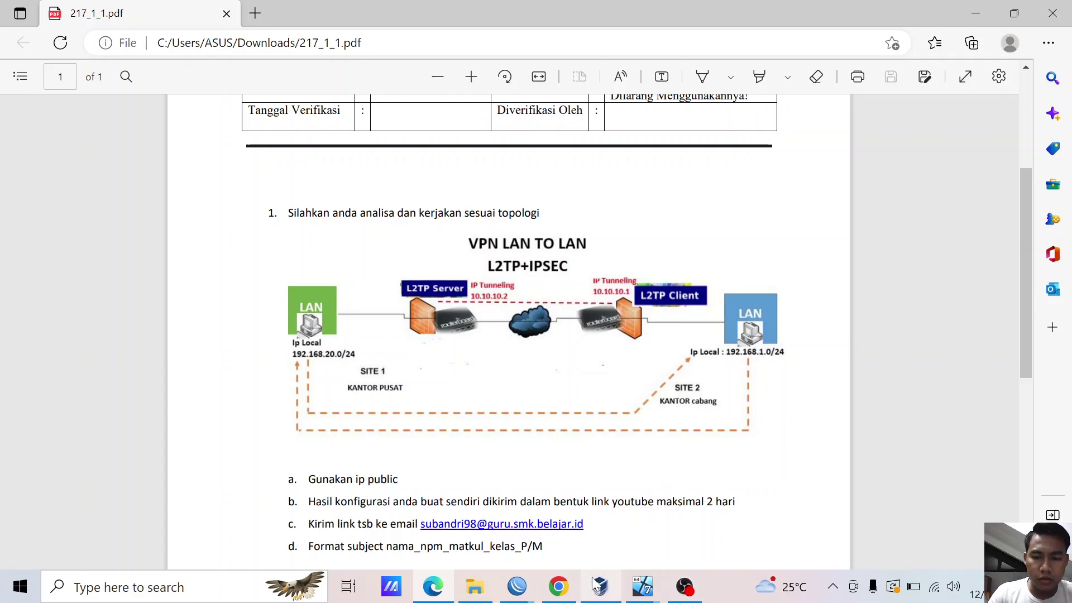
{"action": "mouse_move", "coordinate": [639, 583]}
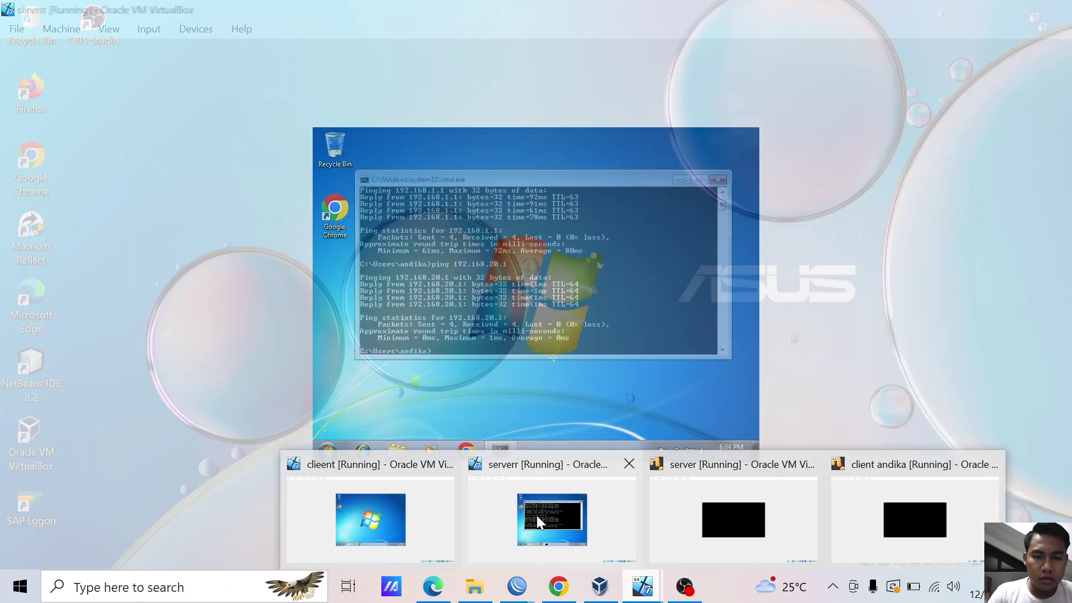
- Switch to the clieent VM and launch cmd from the Start search
{"action": "left_click", "coordinate": [537, 514]}
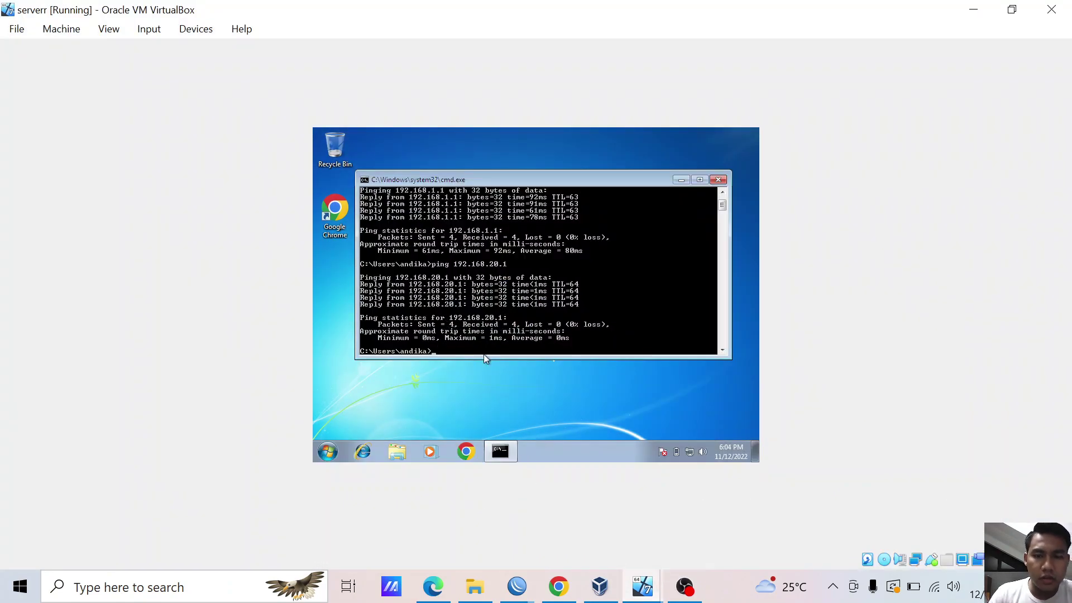
{"action": "mouse_move", "coordinate": [642, 586]}
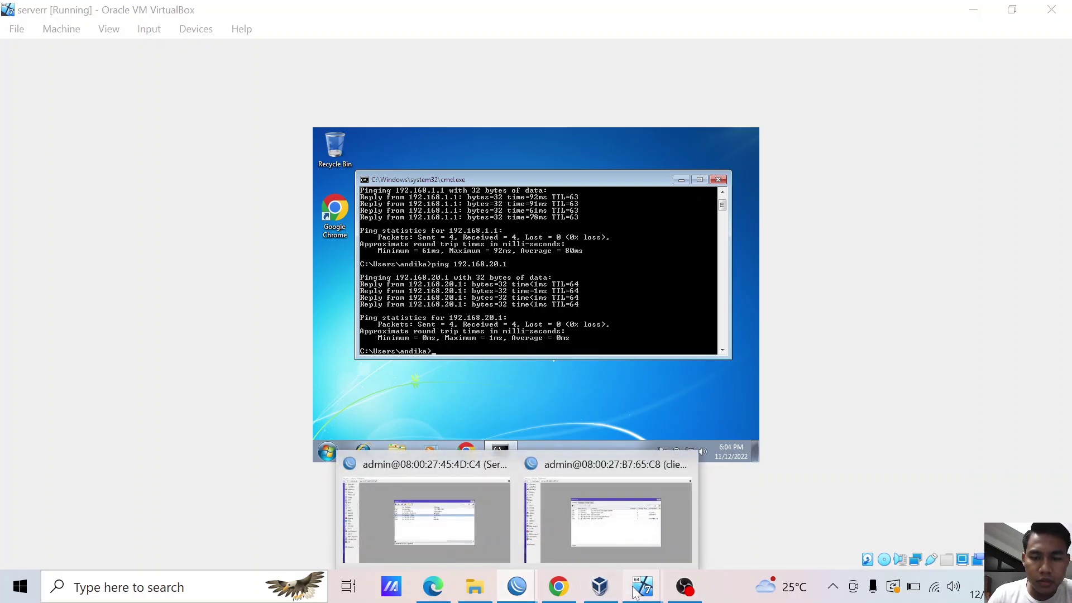
{"action": "left_click", "coordinate": [391, 493]}
{"action": "key", "text": "super"}
{"action": "type", "text": "cmd"}
{"action": "key", "text": "Return"}
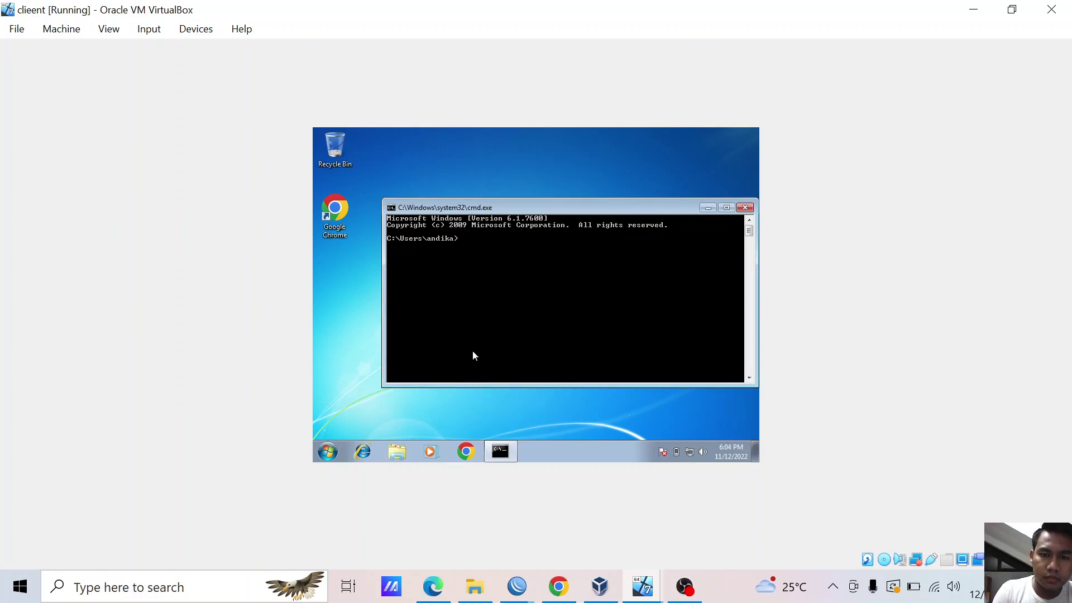
- Ping 192.168.1.1 and 192.168.20.1 from the clieent command prompt
{"action": "type", "text": "ping 192.168.1.1"}
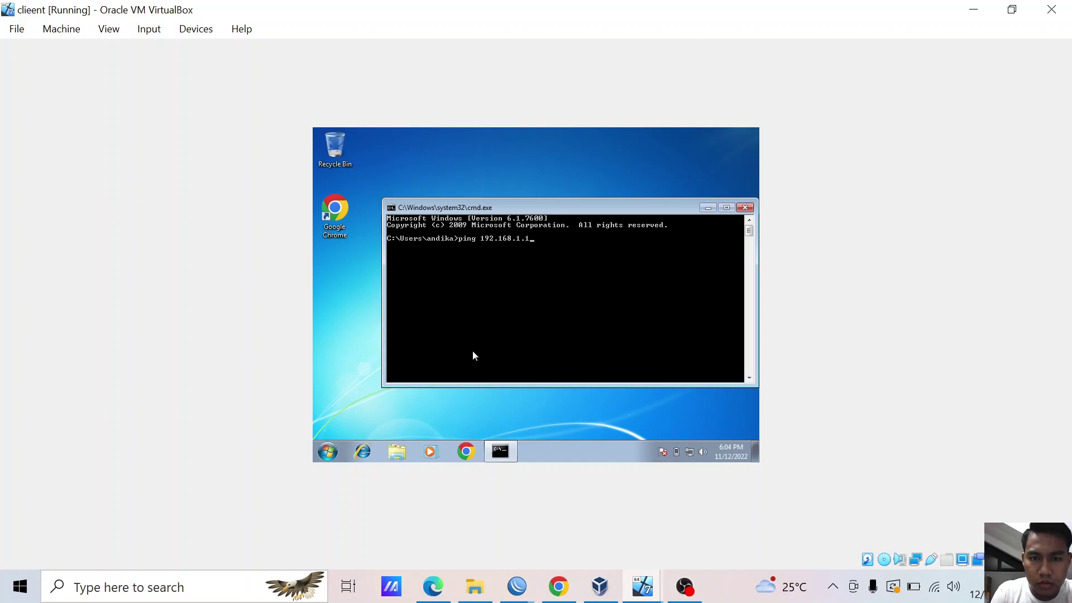
{"action": "key", "text": "Return"}
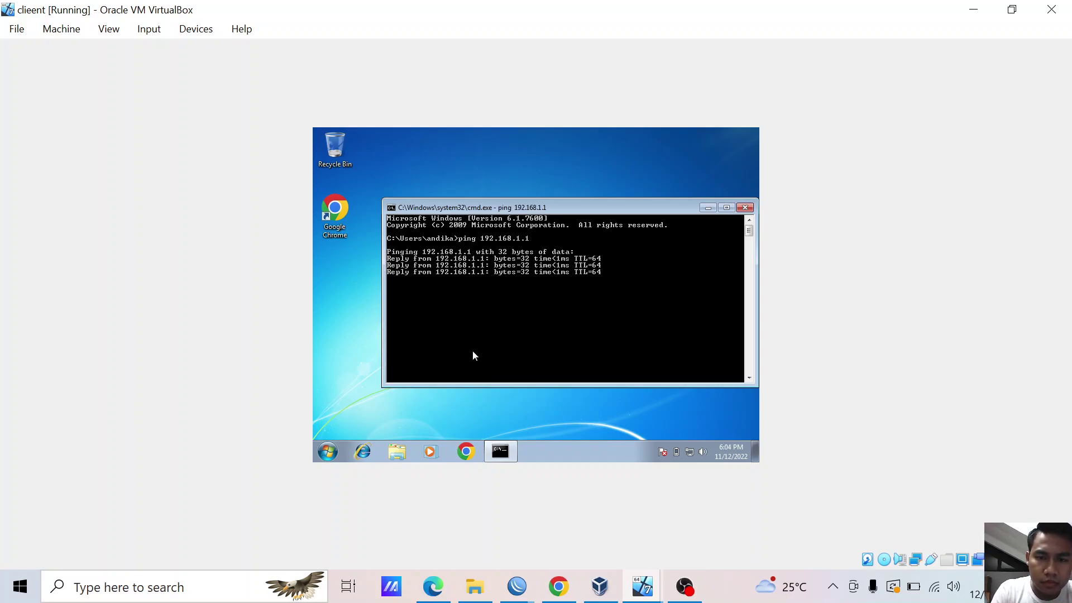
{"action": "type", "text": "ping 192.168"}
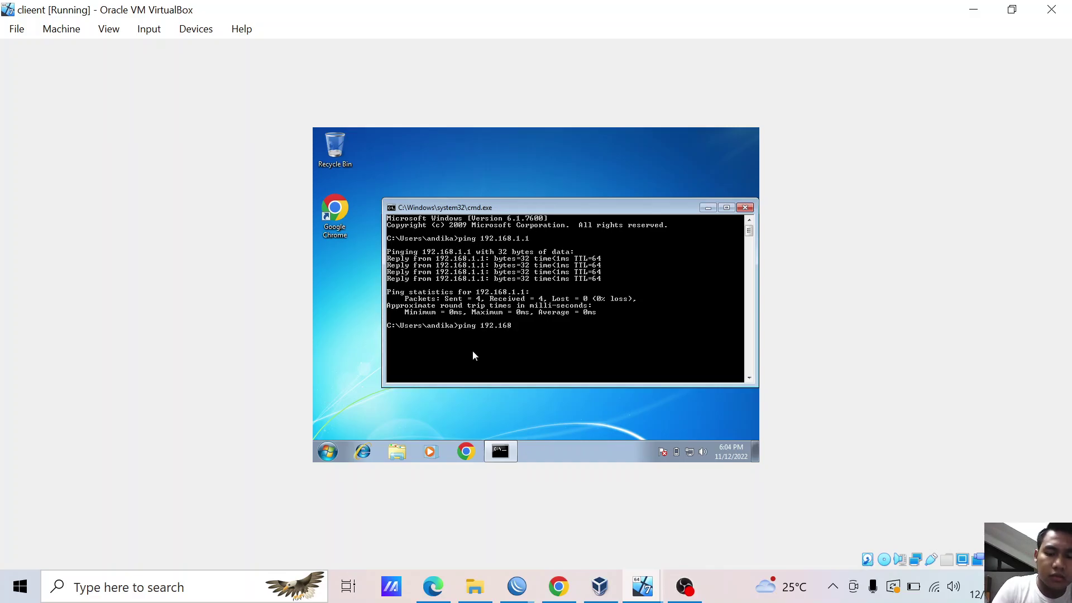
{"action": "type", "text": ".20.1"}
{"action": "key", "text": "Return"}
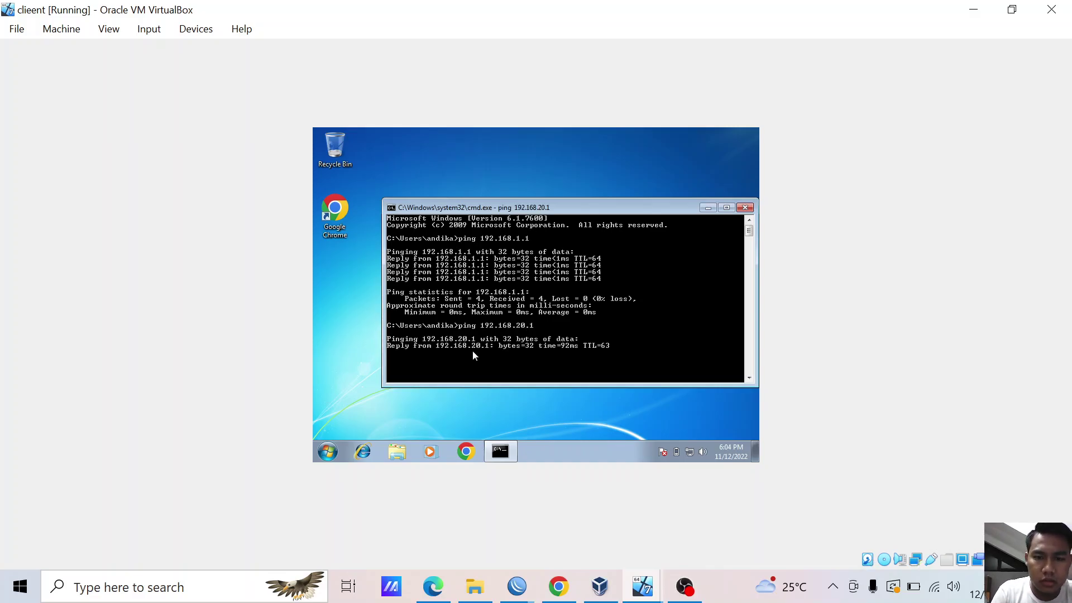
- Reposition the console window higher on the clieent desktop
{"action": "left_click_drag", "start_coordinate": [499, 205], "coordinate": [481, 175]}
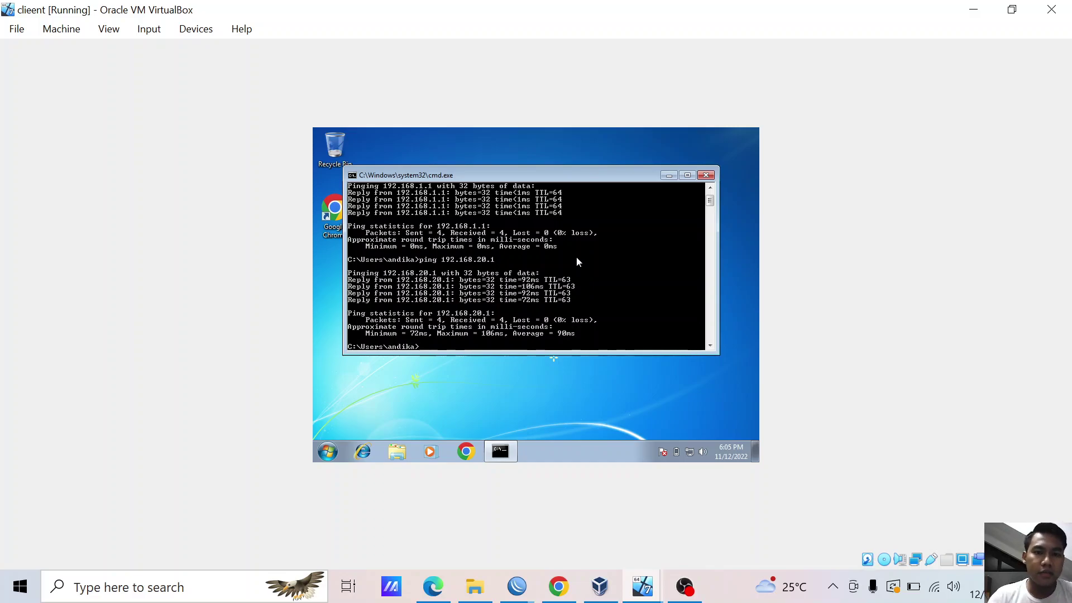
{"action": "mouse_move", "coordinate": [602, 177]}
{"action": "left_mouse_down"}
{"action": "mouse_move", "coordinate": [605, 168]}
{"action": "mouse_move", "coordinate": [610, 192]}
{"action": "left_mouse_up"}
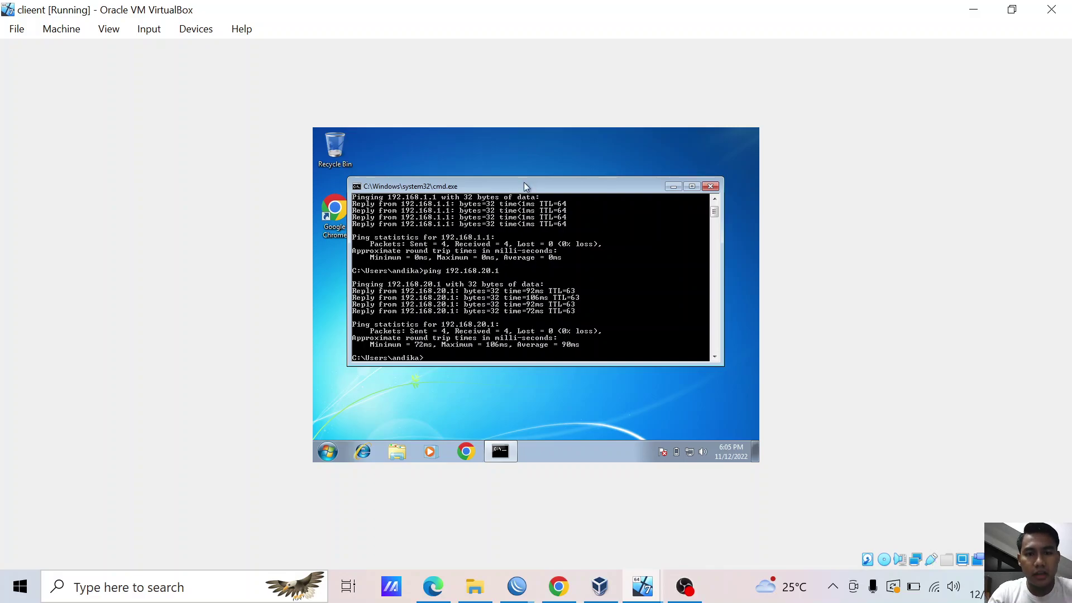
{"action": "left_click_drag", "start_coordinate": [525, 183], "coordinate": [525, 173]}
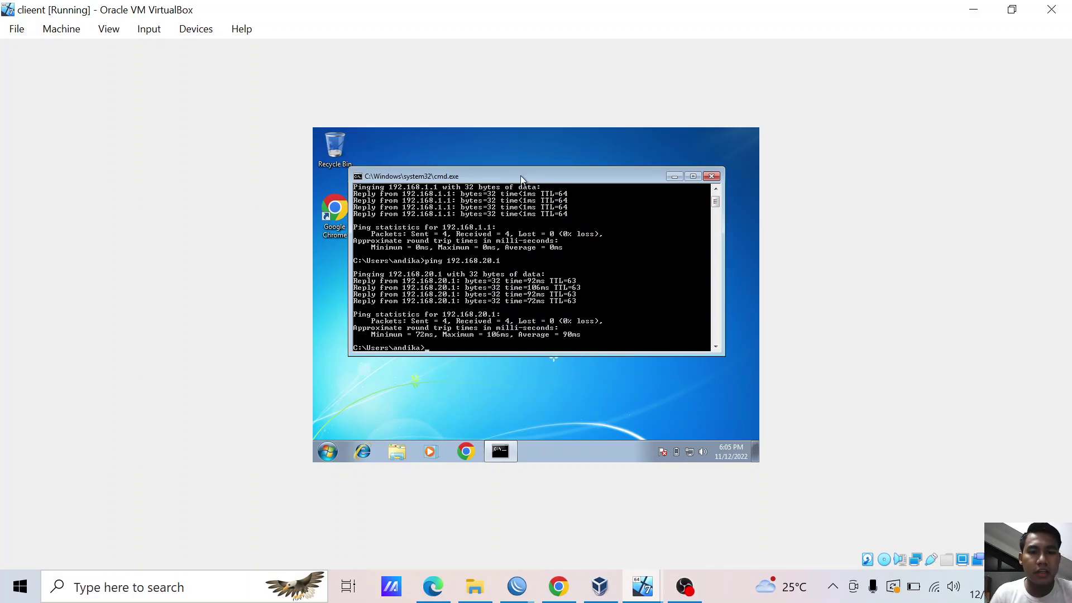